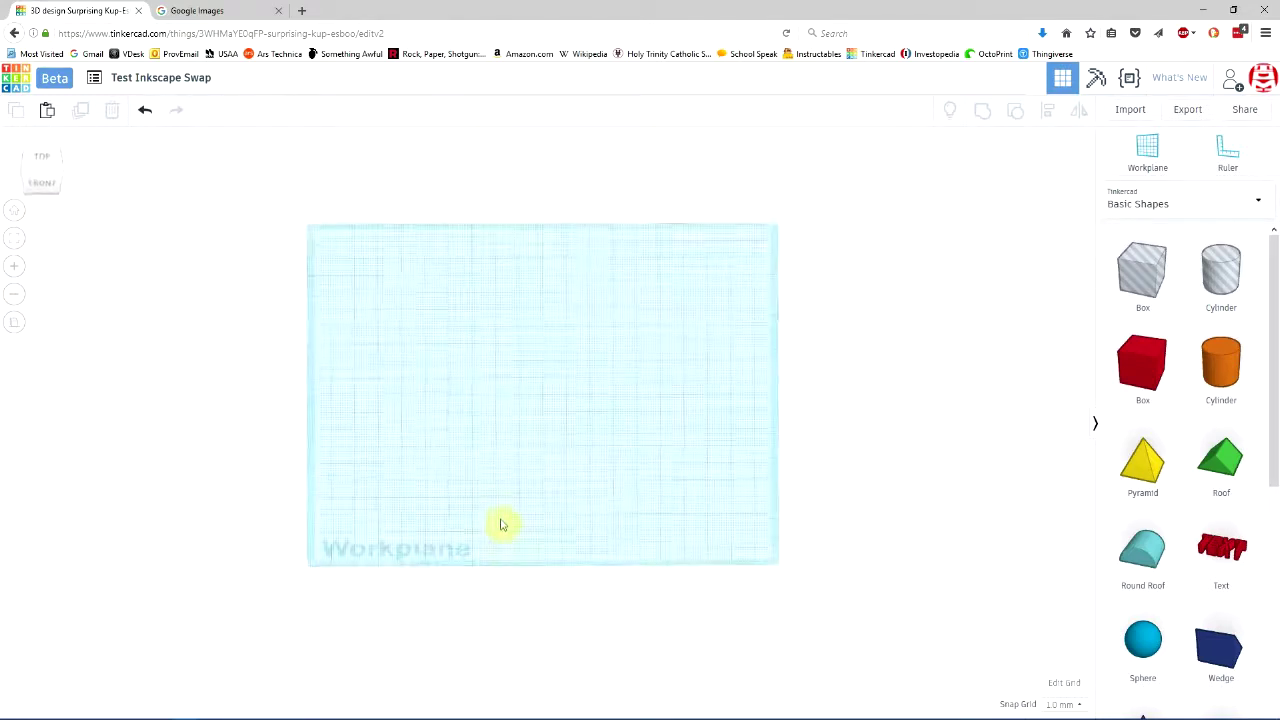
# Orbit and zoom the empty workplane, ending on a flat overhead view
pyautogui.moveTo(502, 525); pyautogui.dragTo(573, 447, button='right')
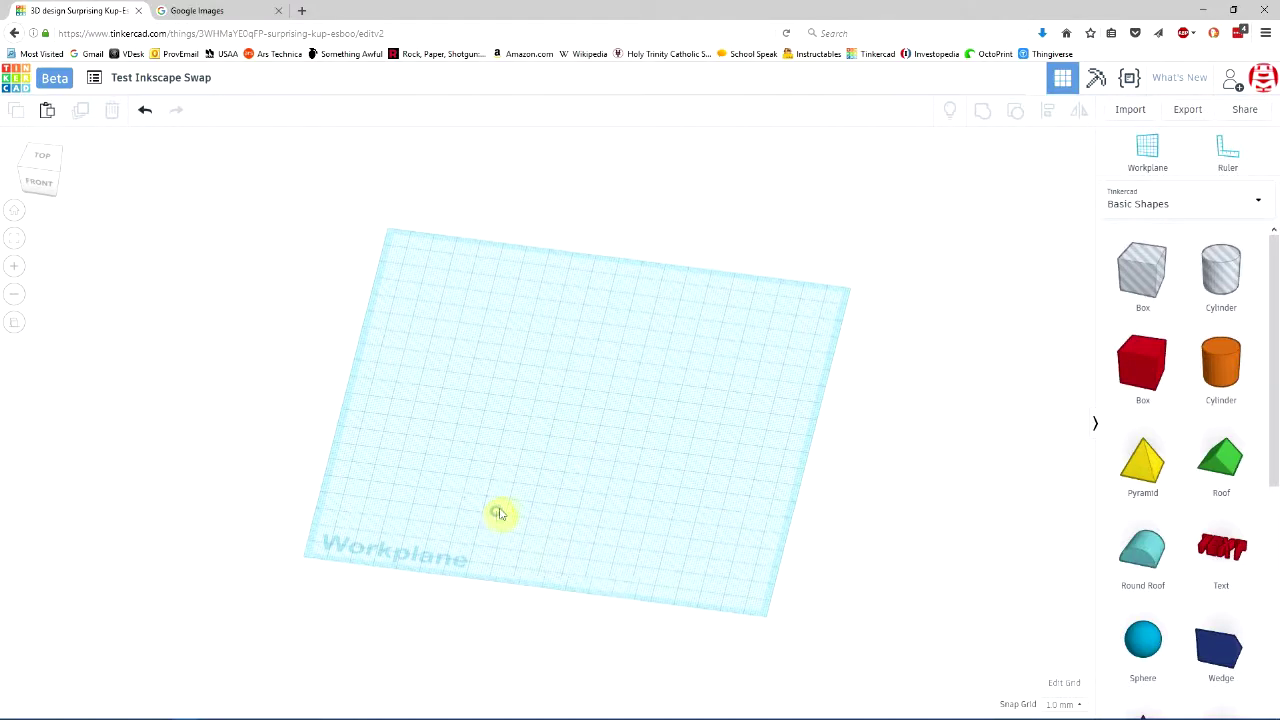
pyautogui.moveTo(499, 514); pyautogui.dragTo(535, 490, button='right')
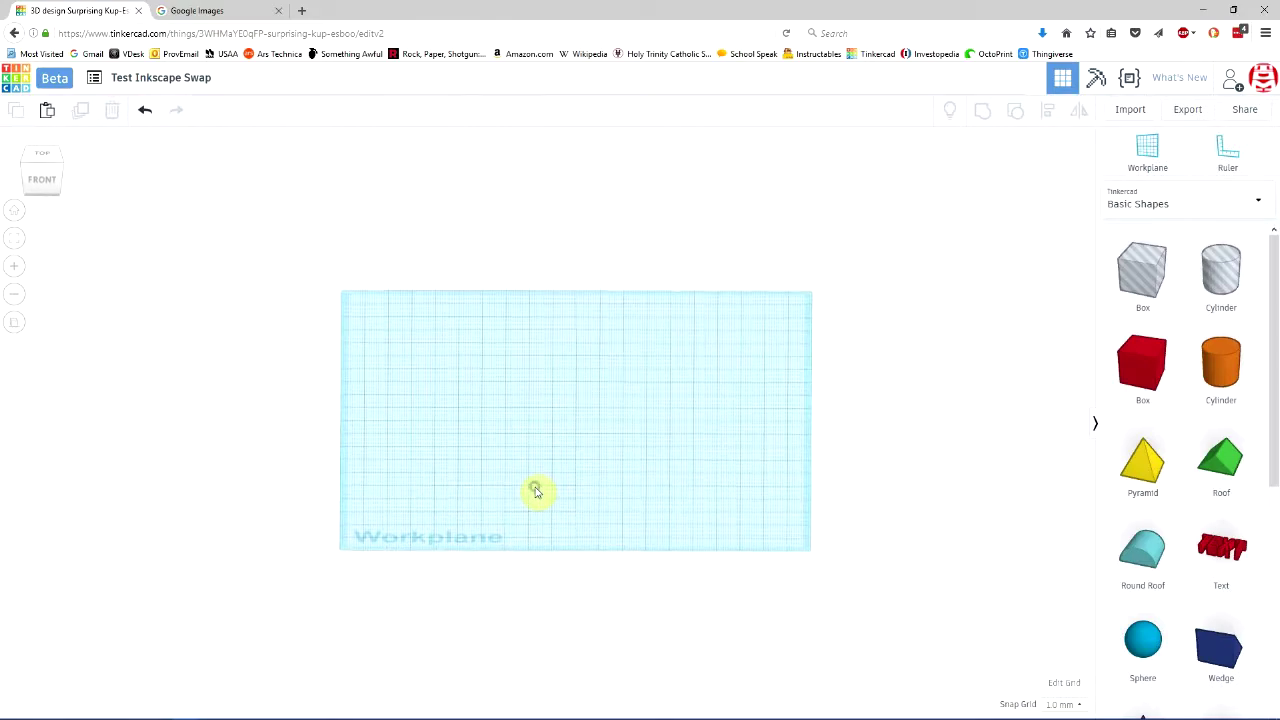
pyautogui.scroll(5, 549, 463)
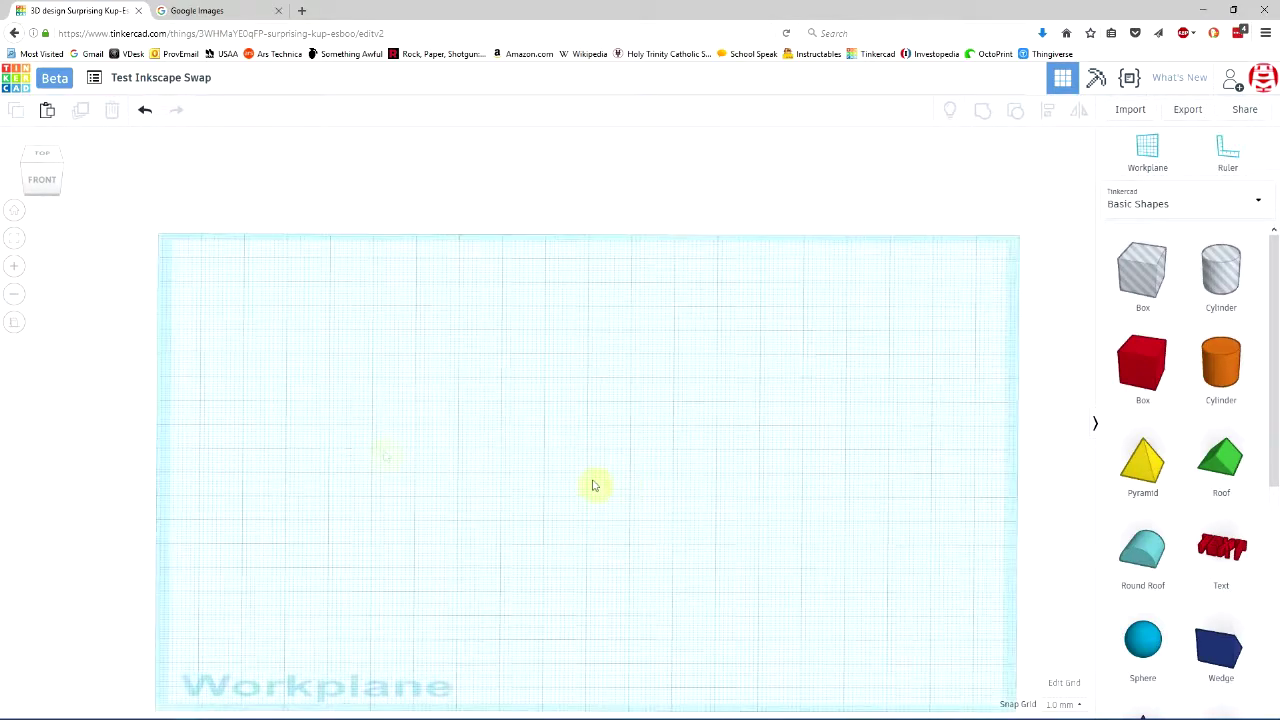
pyautogui.click(14, 322)
pyautogui.click(14, 322)
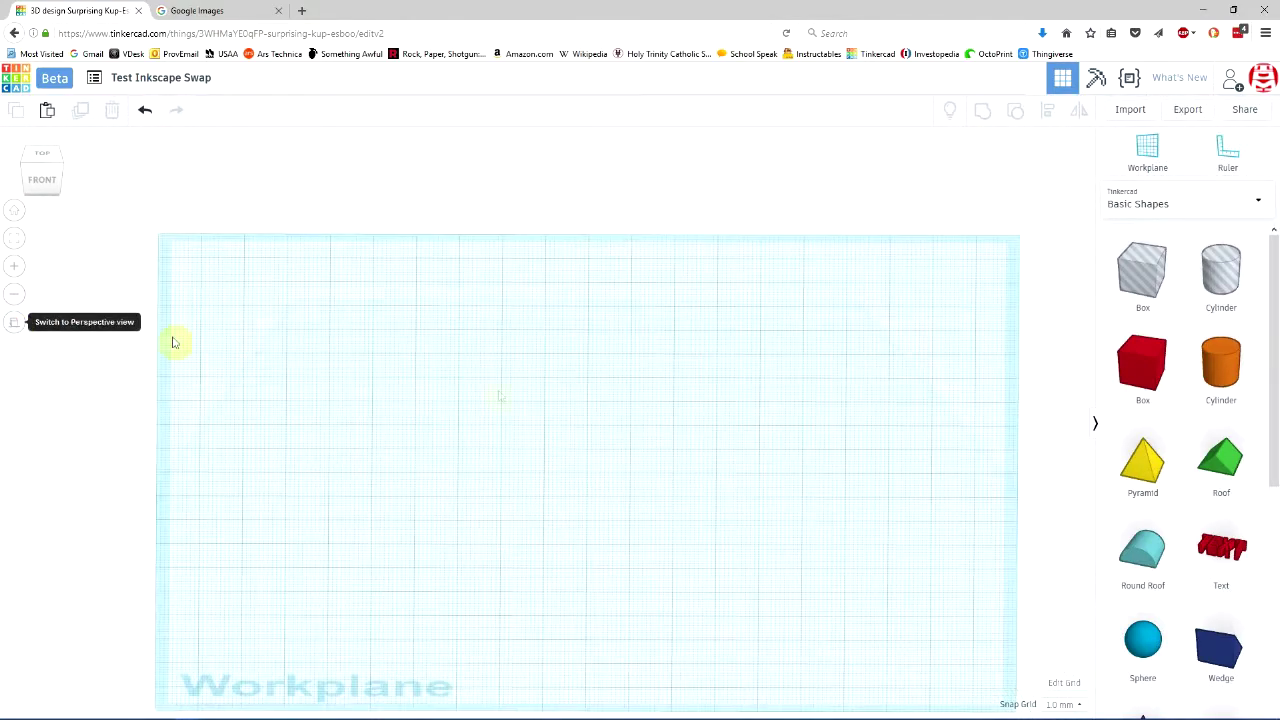
# Place a ruler at the workplane's lower-left corner, then switch to Google Images
pyautogui.click(1237, 165)
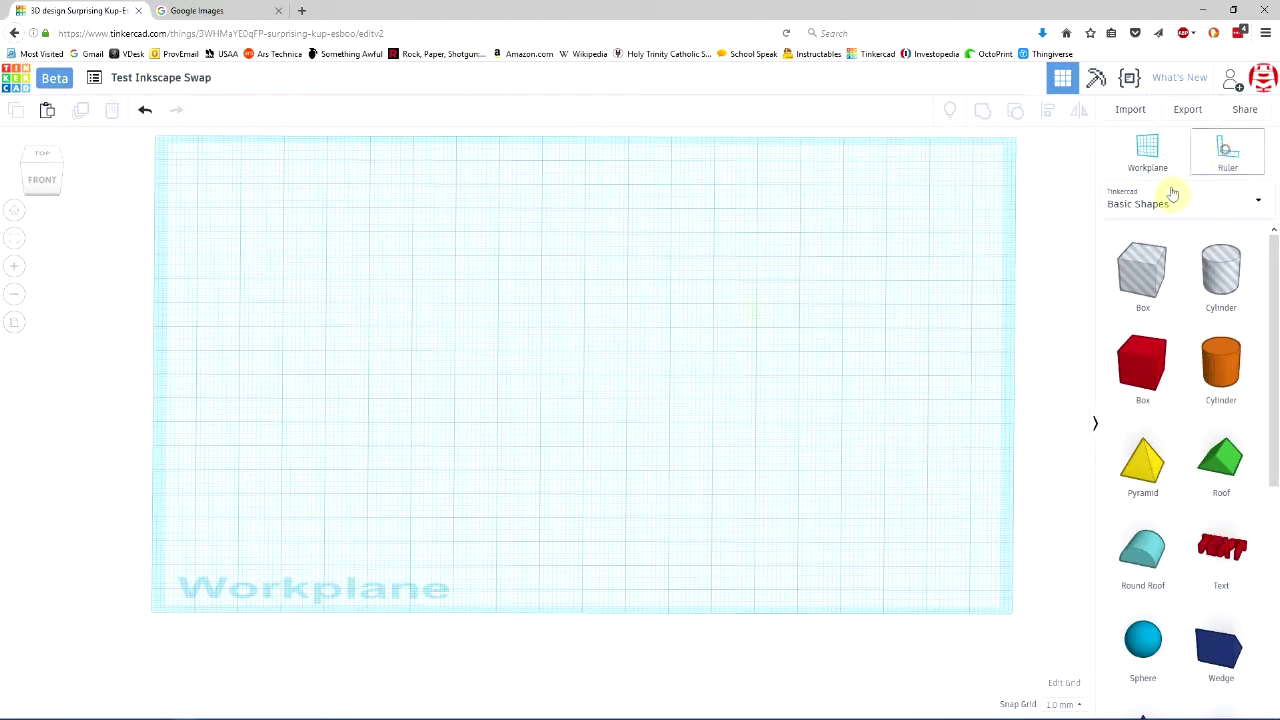
pyautogui.click(151, 614)
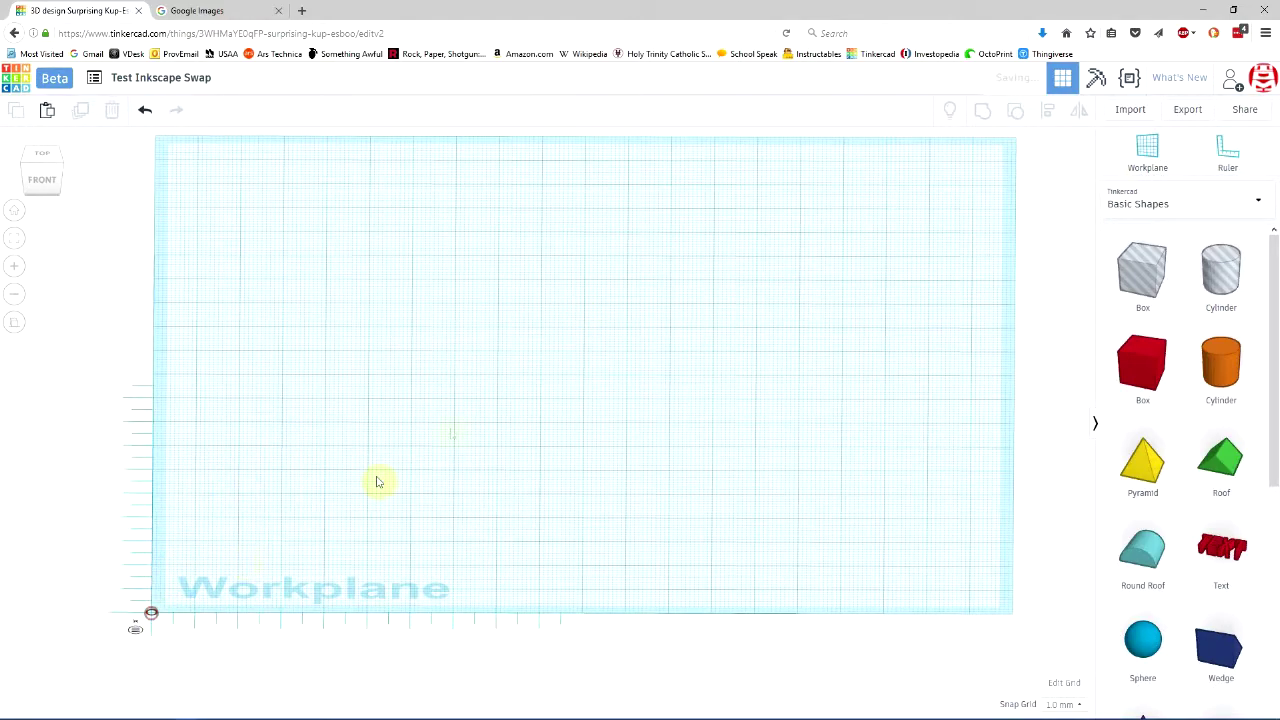
pyautogui.moveTo(587, 395); pyautogui.dragTo(560, 435, button='middle')
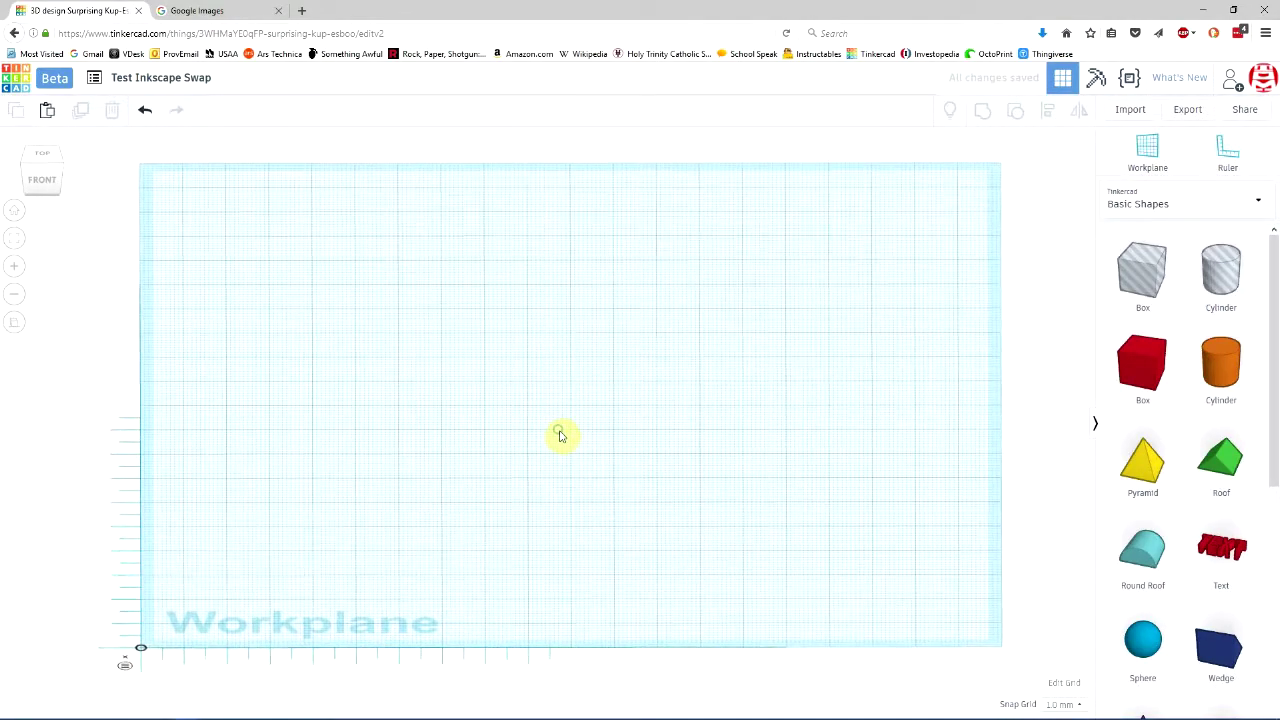
pyautogui.click(226, 12)
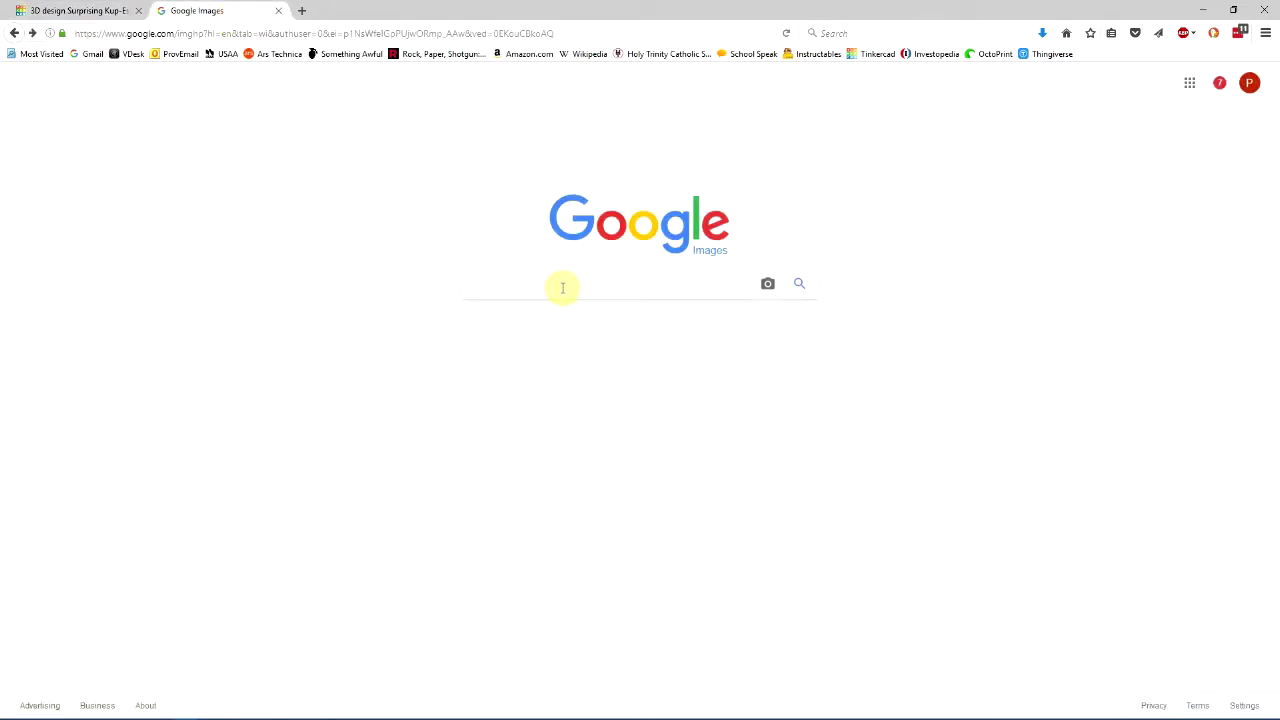
# Search Google Images for 'peugot' and browse the results
pyautogui.write('peugo')
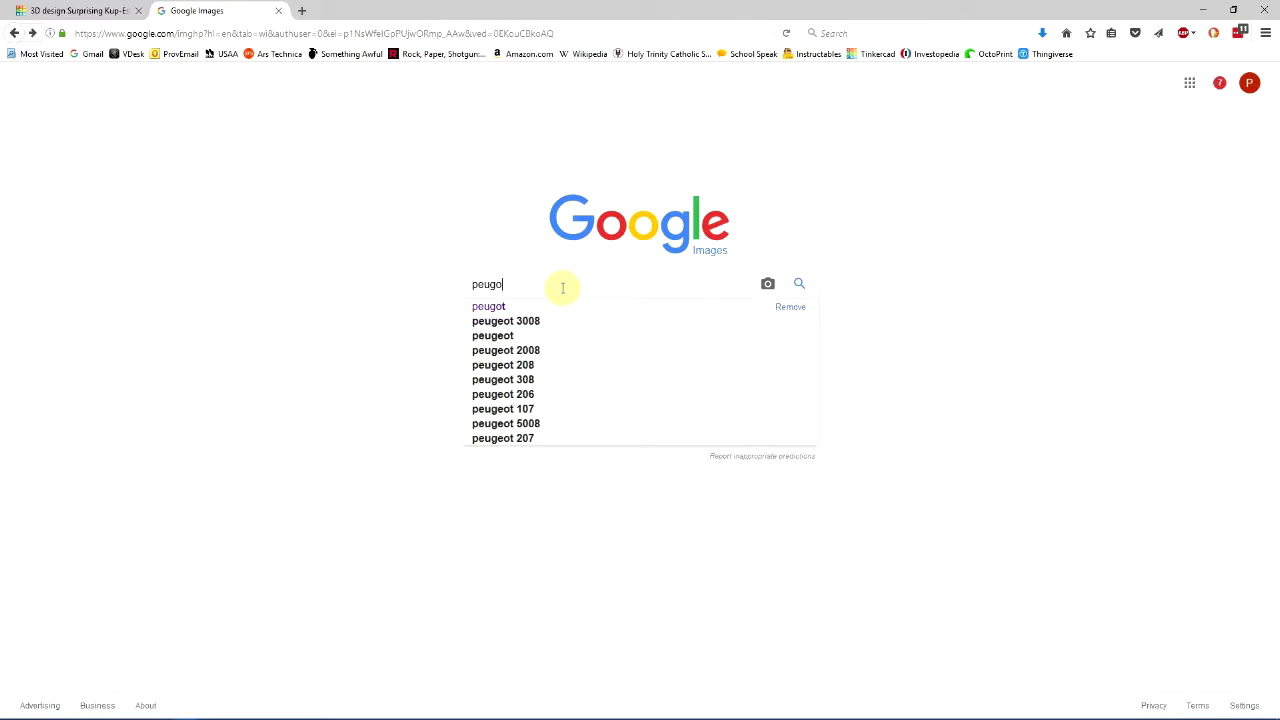
pyautogui.write('t')
pyautogui.press('Return')
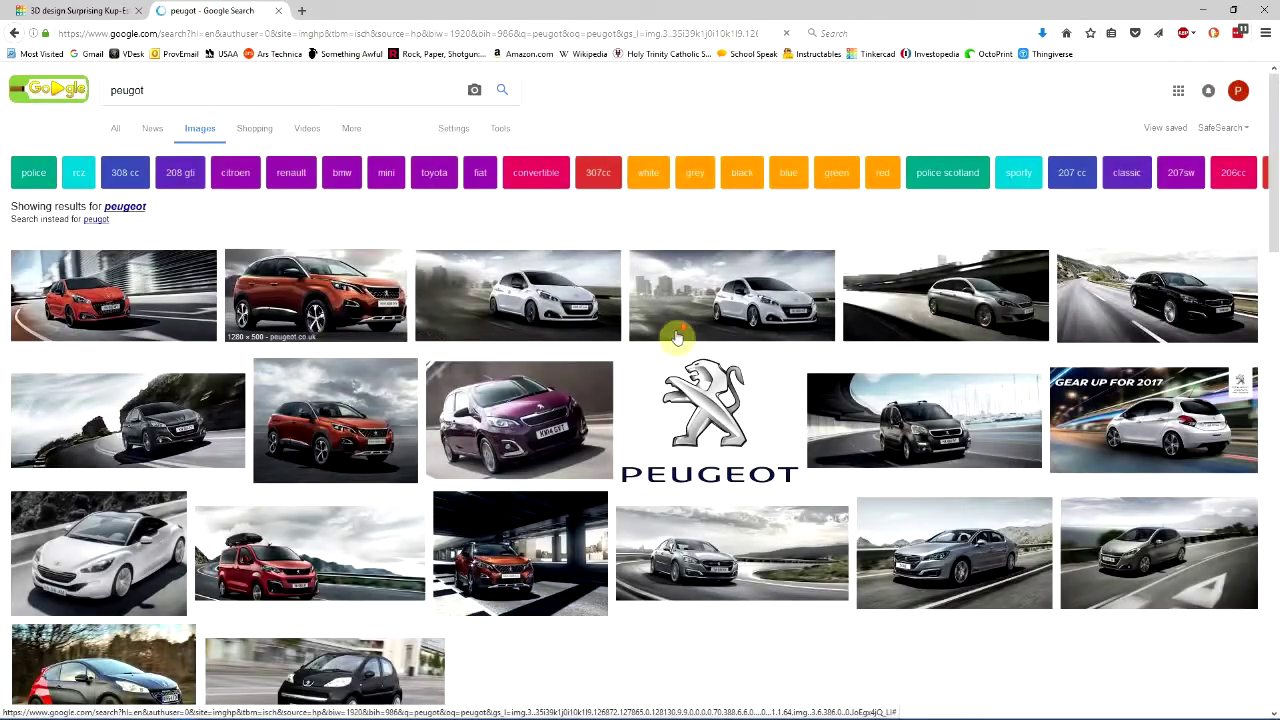
pyautogui.scroll(-3, 677, 335)
pyautogui.scroll(-5, 697, 206)
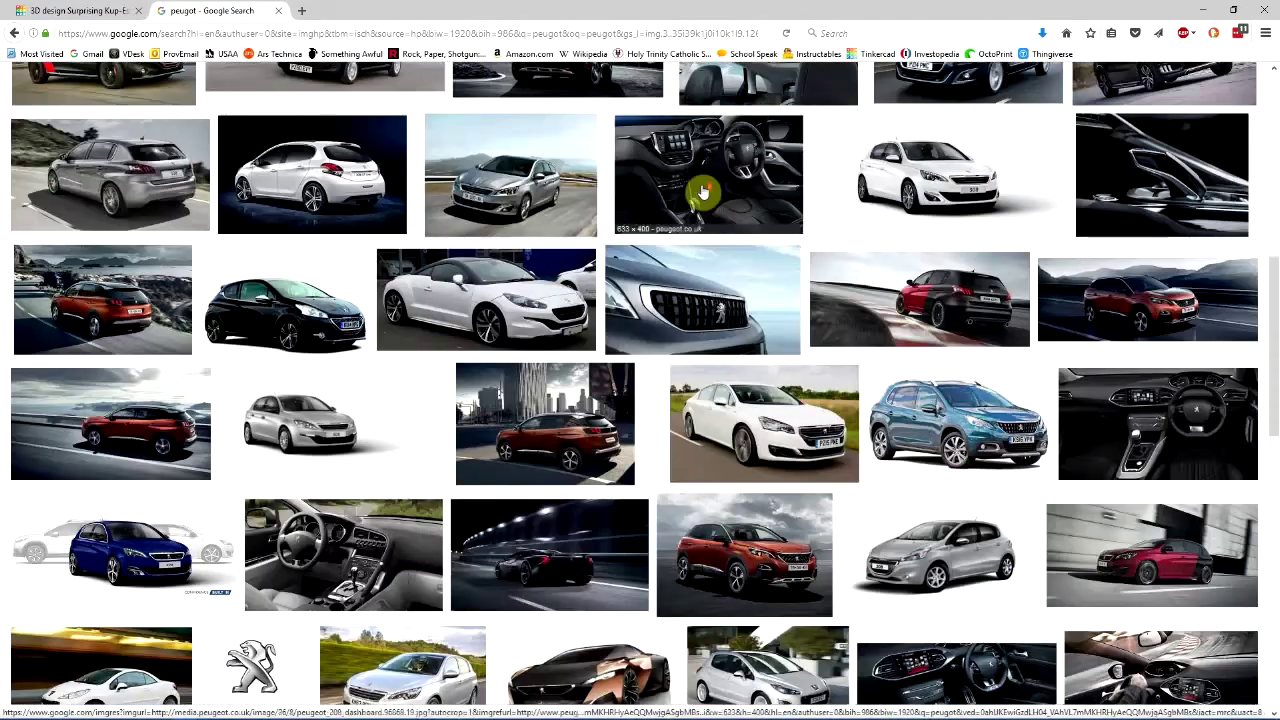
pyautogui.scroll(4, 700, 194)
pyautogui.scroll(2, 703, 192)
# Open a large preview of the Peugeot lion logo, then switch to Inkscape
pyautogui.click(707, 150)
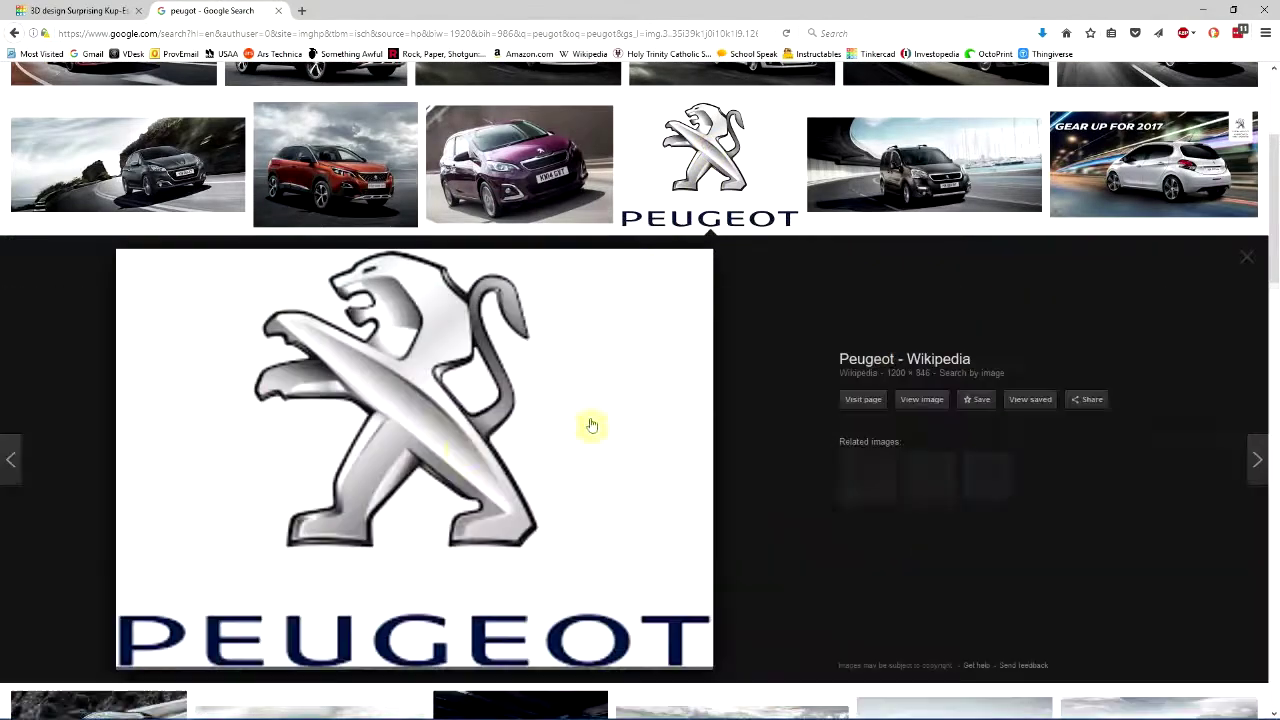
pyautogui.rightClick(446, 388)
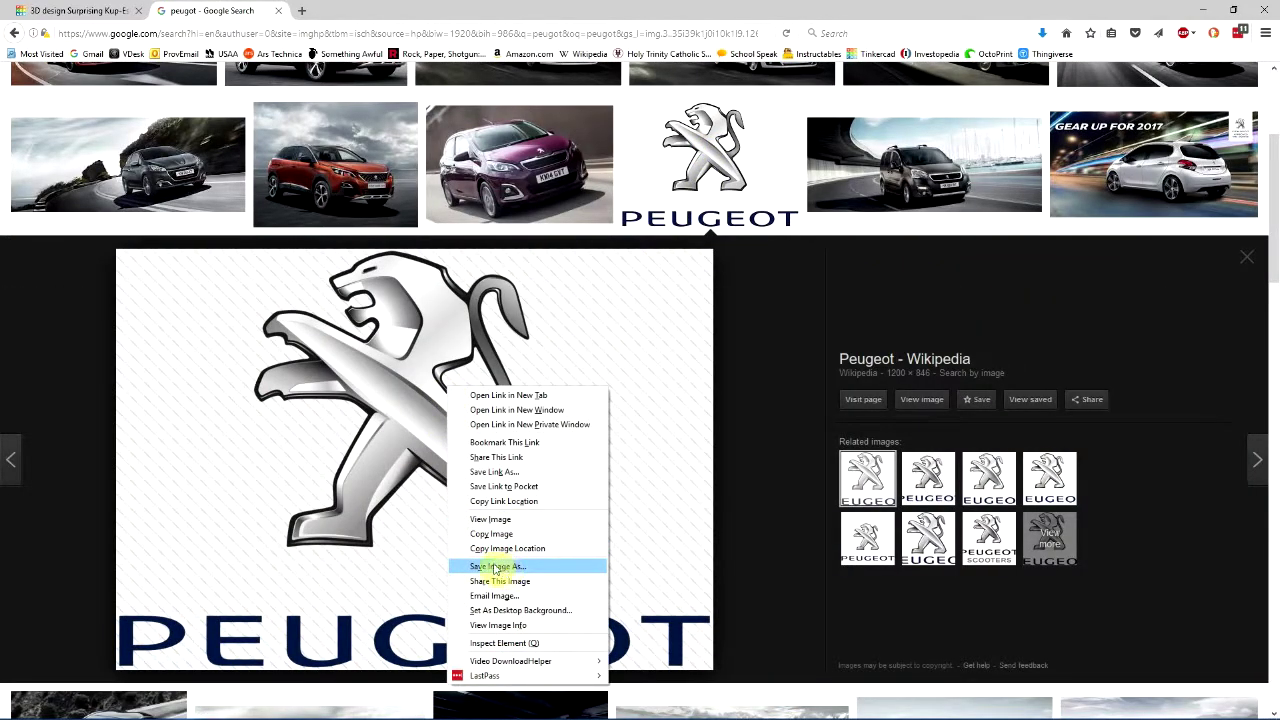
pyautogui.click(767, 414)
pyautogui.hotkey('alt', 'Tab')
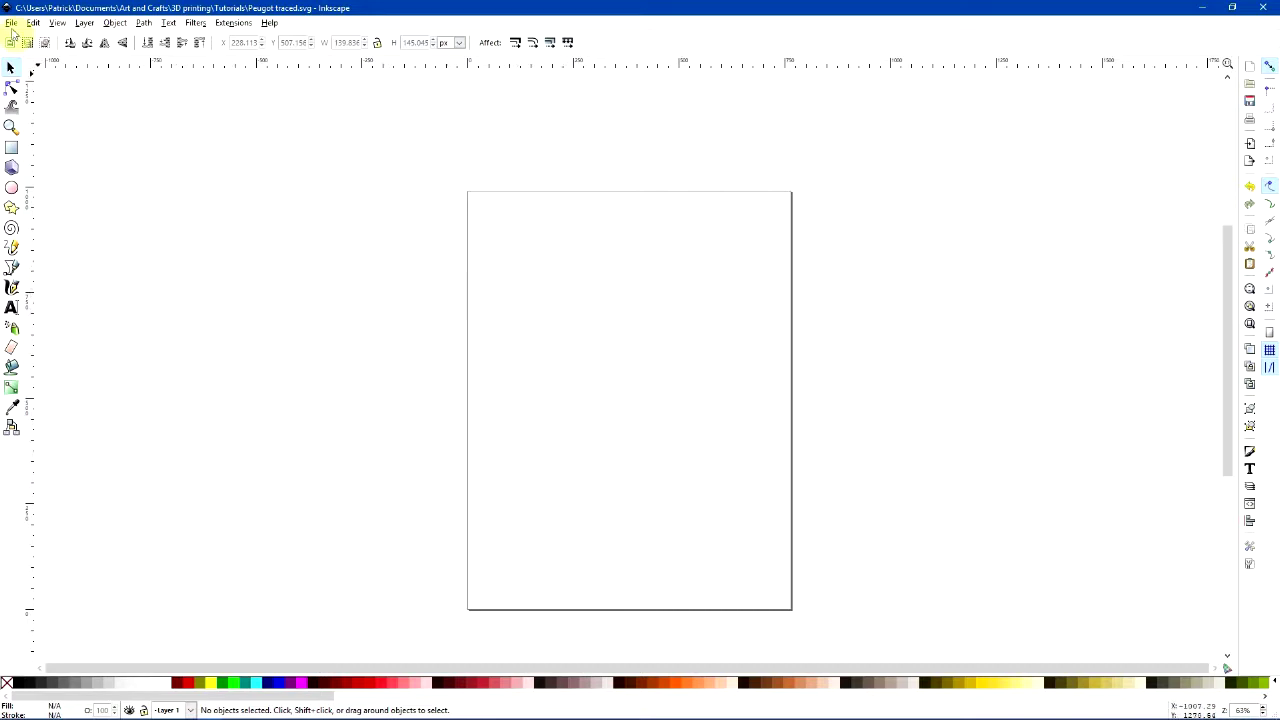
# Import peugeot.jpg as a linked image and drag it to the page centre
pyautogui.click(11, 23)
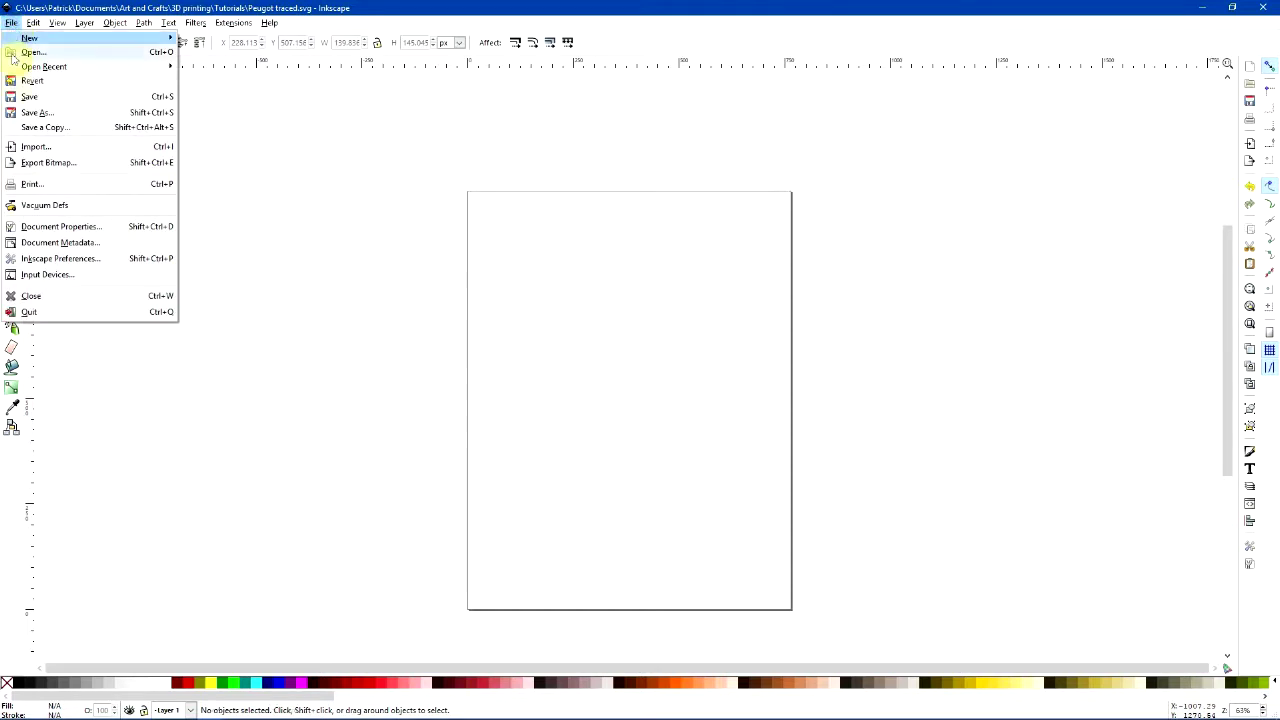
pyautogui.click(33, 149)
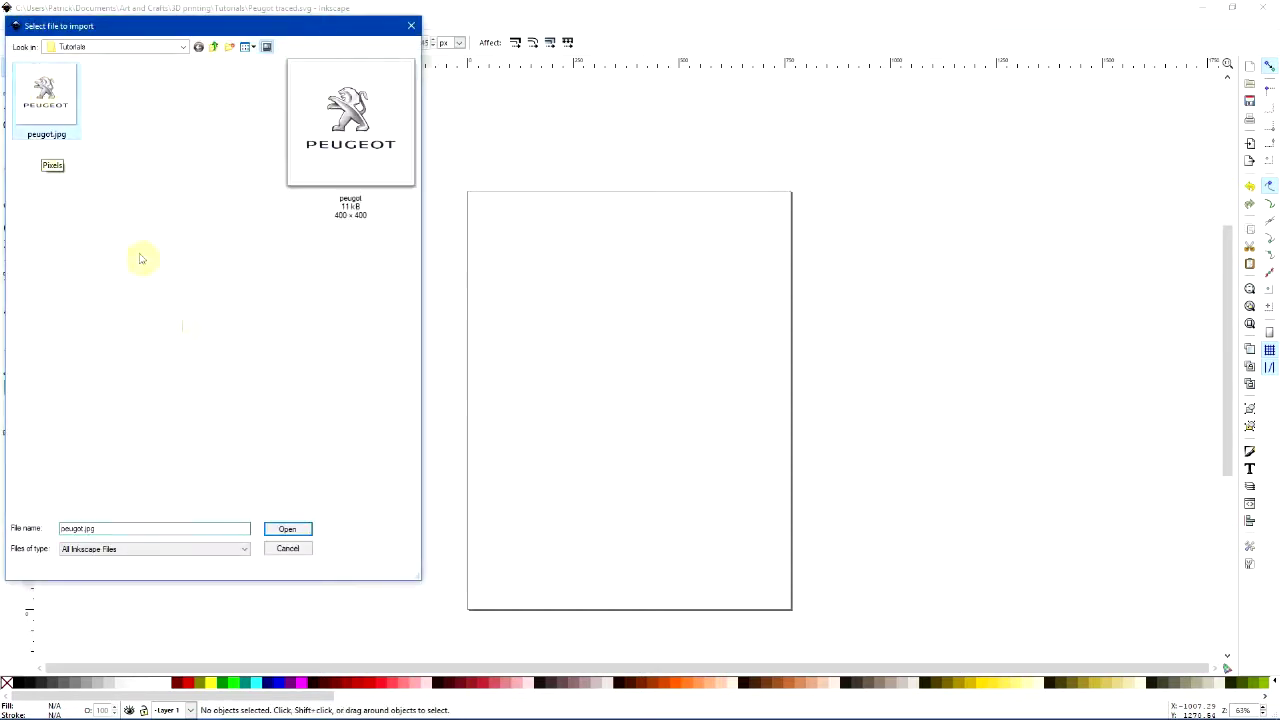
pyautogui.click(287, 528)
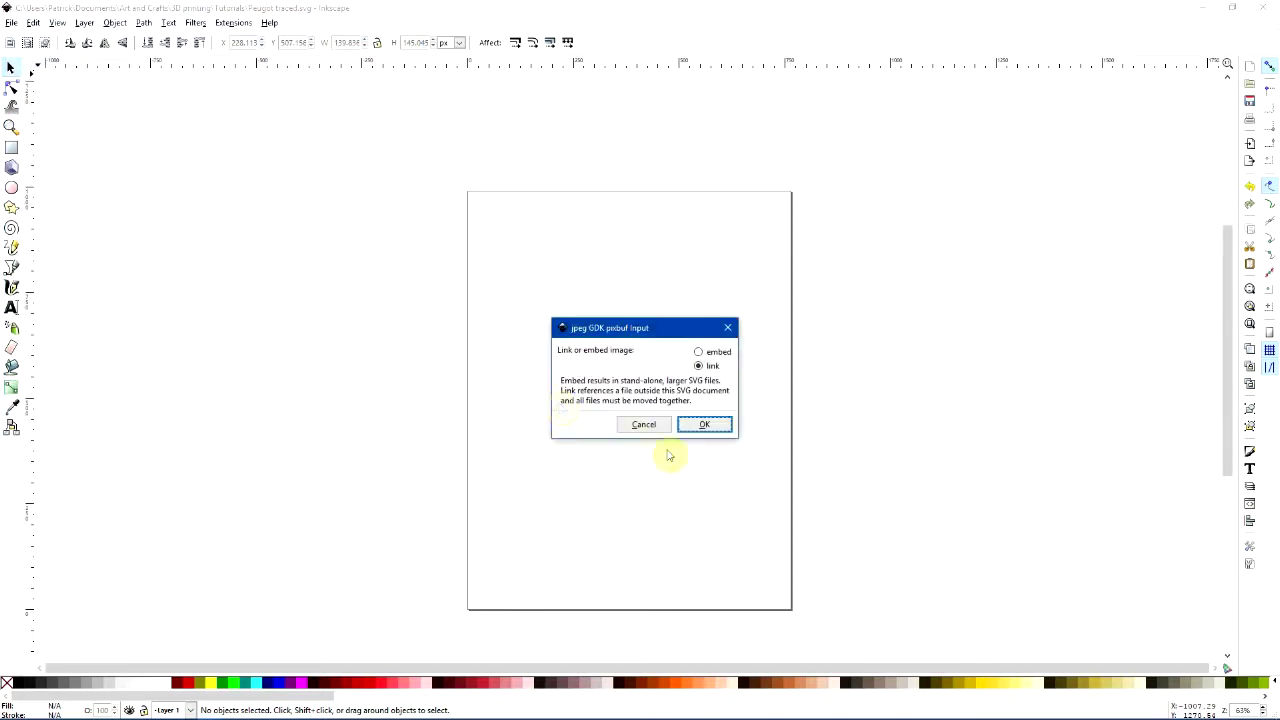
pyautogui.click(704, 425)
pyautogui.moveTo(686, 408); pyautogui.dragTo(646, 373)
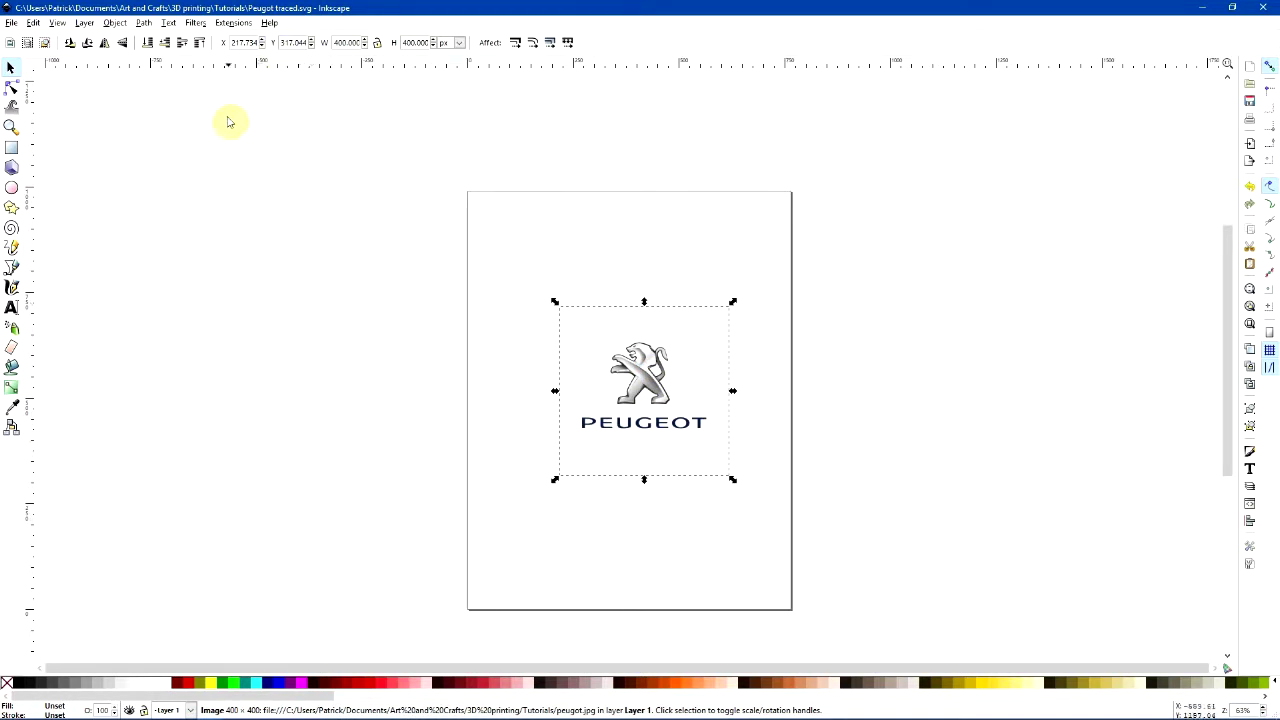
pyautogui.click(144, 22)
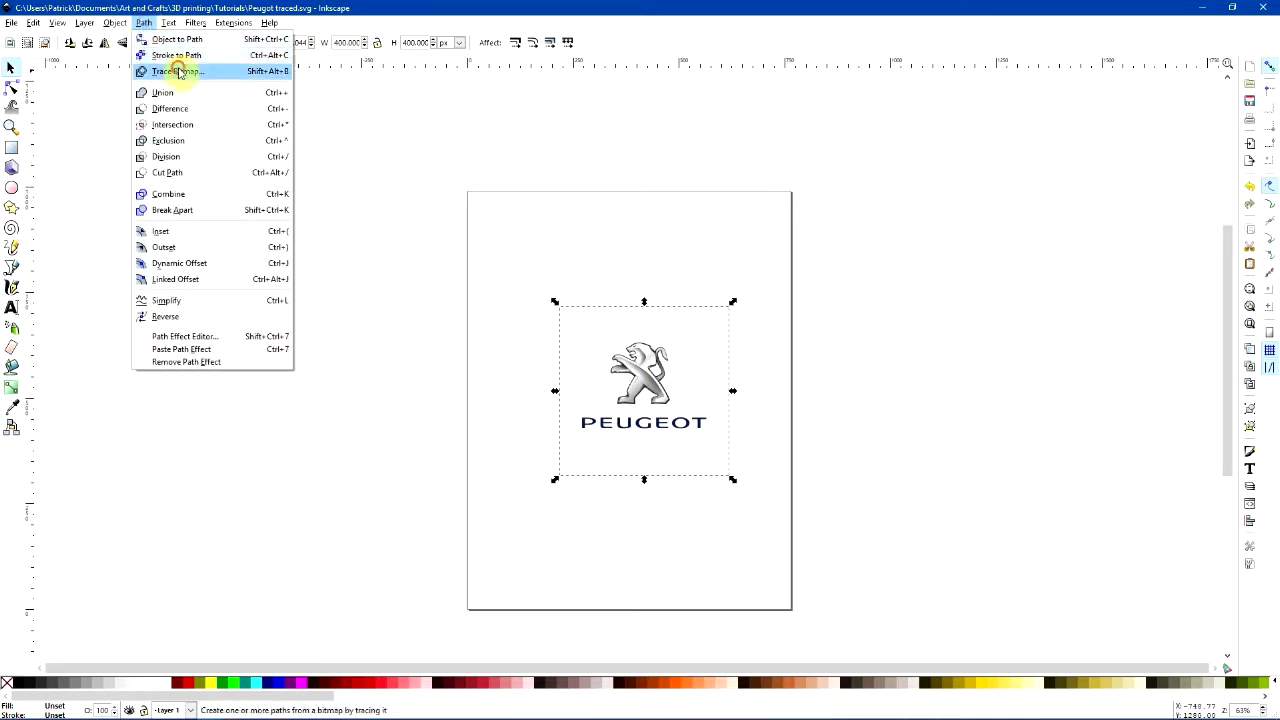
# Trace the Peugeot image with a brightness-cutoff Trace Bitmap into a black vector path
pyautogui.click(177, 70)
pyautogui.moveTo(706, 67)
pyautogui.mouseDown()
pyautogui.moveTo(360, 149)
pyautogui.moveTo(336, 170)
pyautogui.mouseUp()
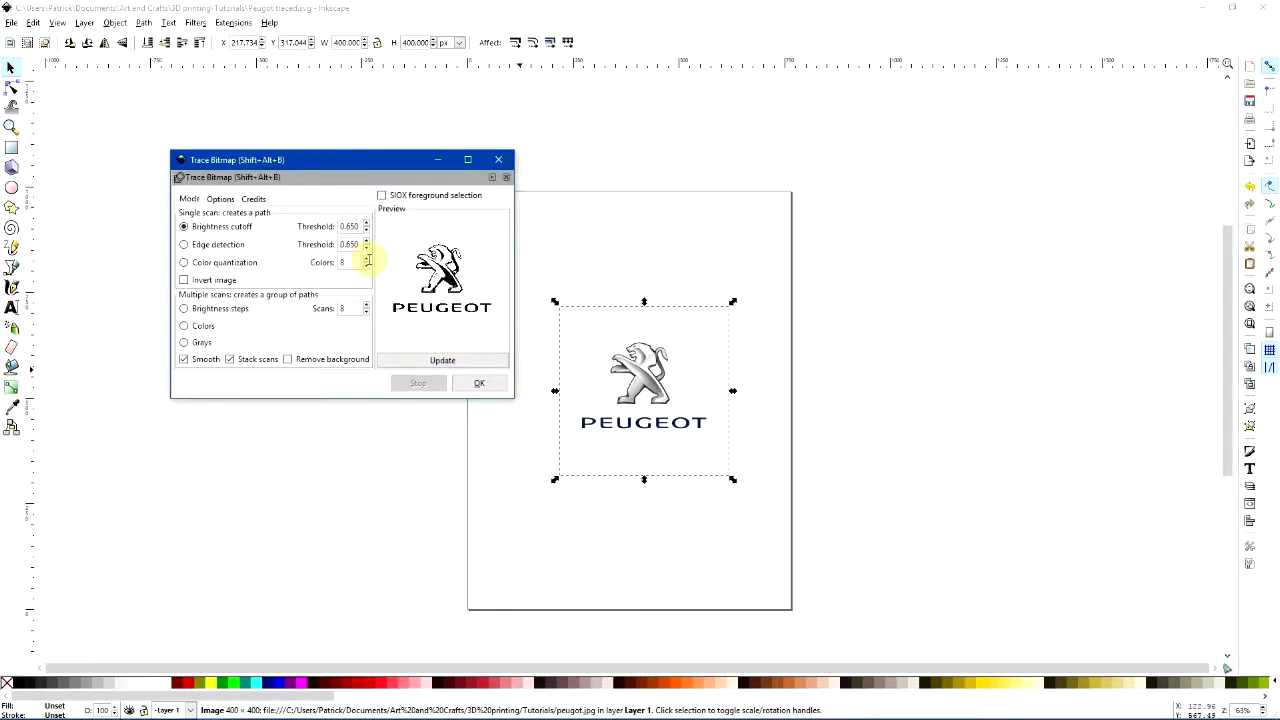
pyautogui.click(474, 382)
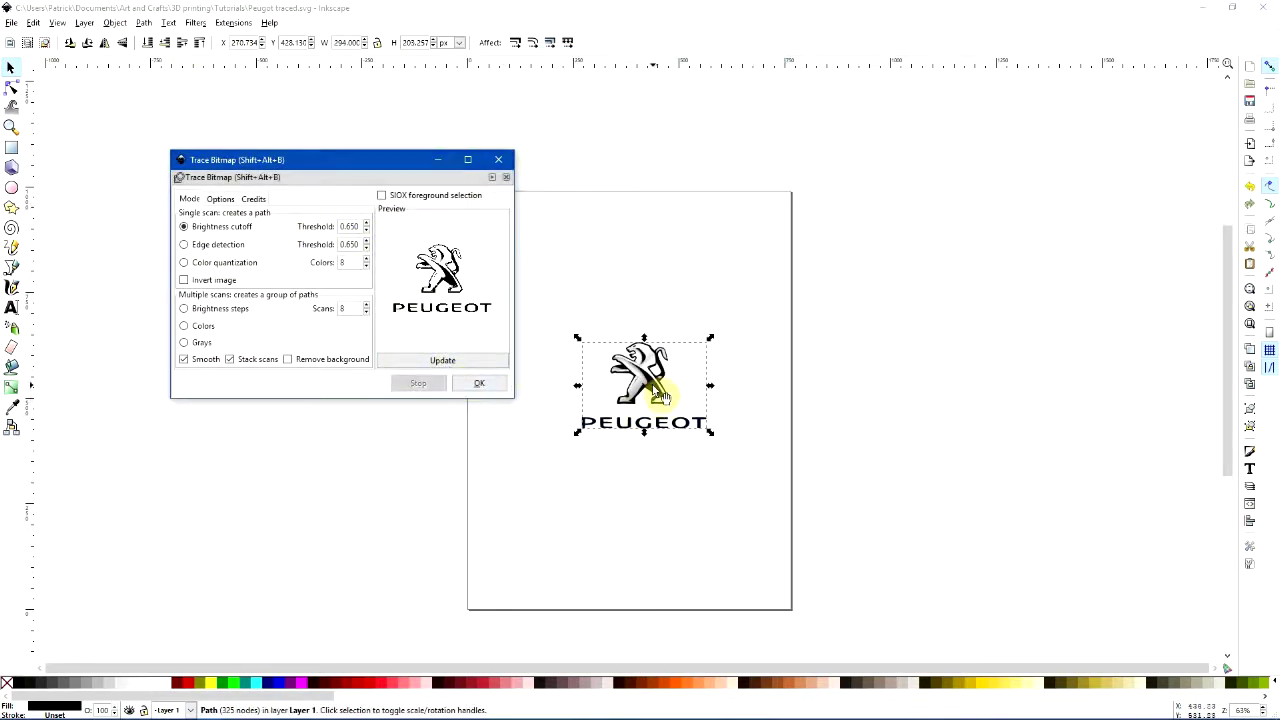
pyautogui.moveTo(660, 395); pyautogui.dragTo(670, 287)
# Delete the original colour bitmap and move the traced logo back onto the page
pyautogui.click(748, 428)
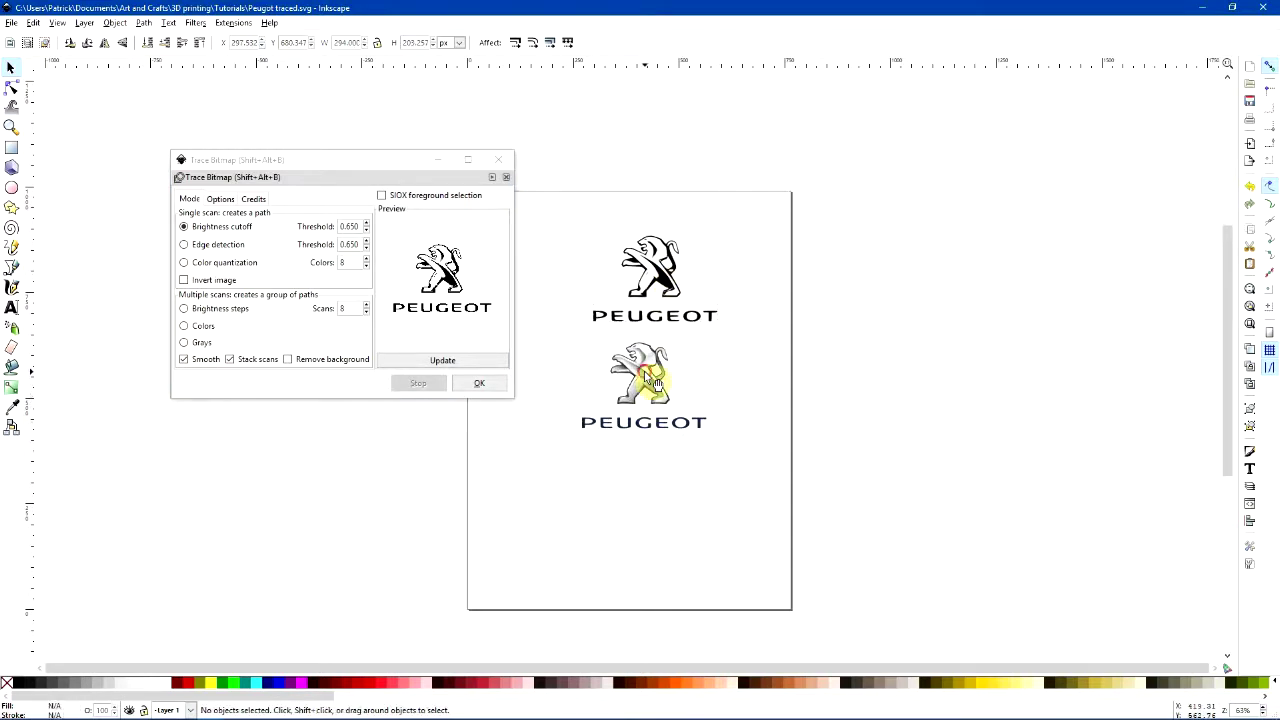
pyautogui.moveTo(655, 381); pyautogui.dragTo(988, 480)
pyautogui.press('Delete')
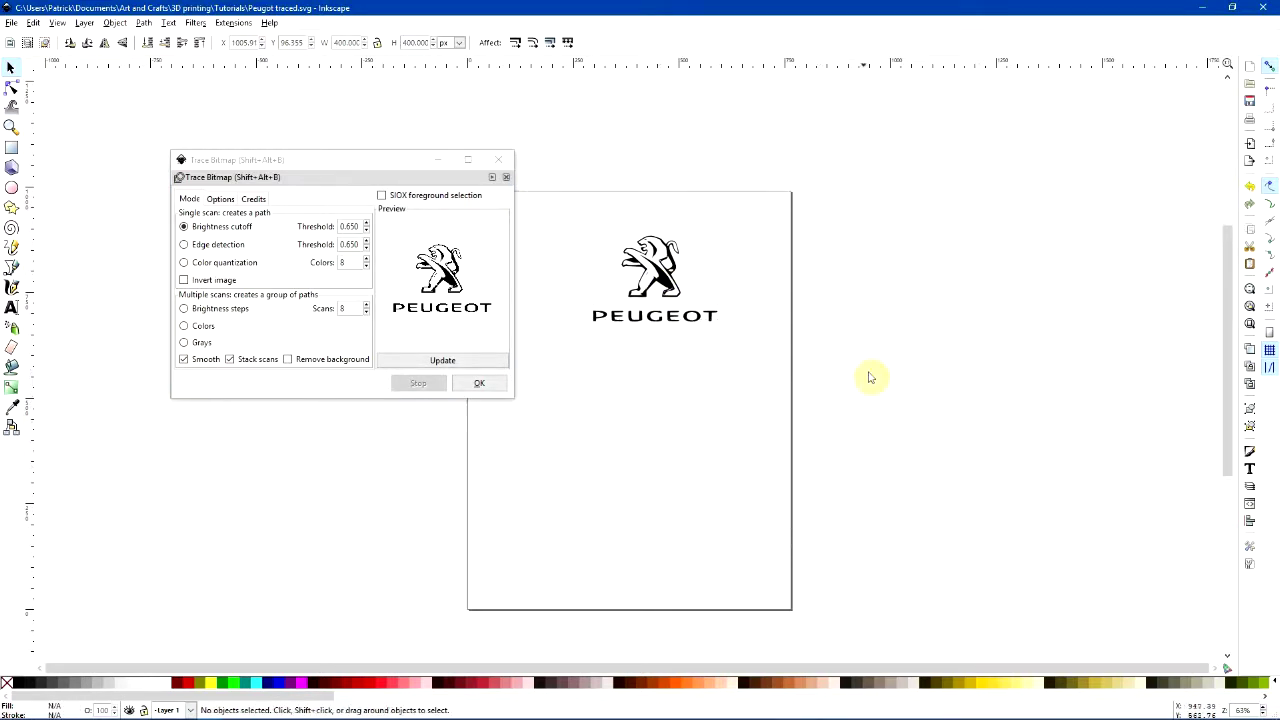
pyautogui.moveTo(667, 287); pyautogui.dragTo(663, 420)
pyautogui.press('3')
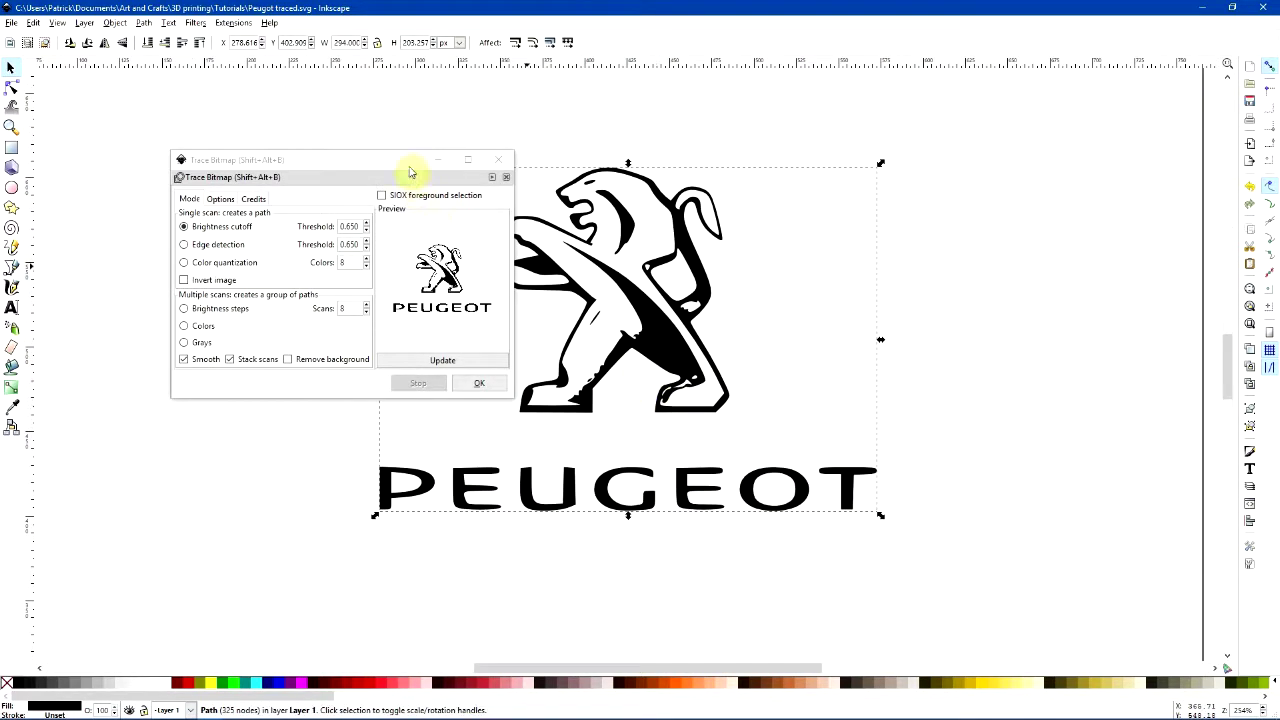
pyautogui.moveTo(409, 172); pyautogui.dragTo(244, 206)
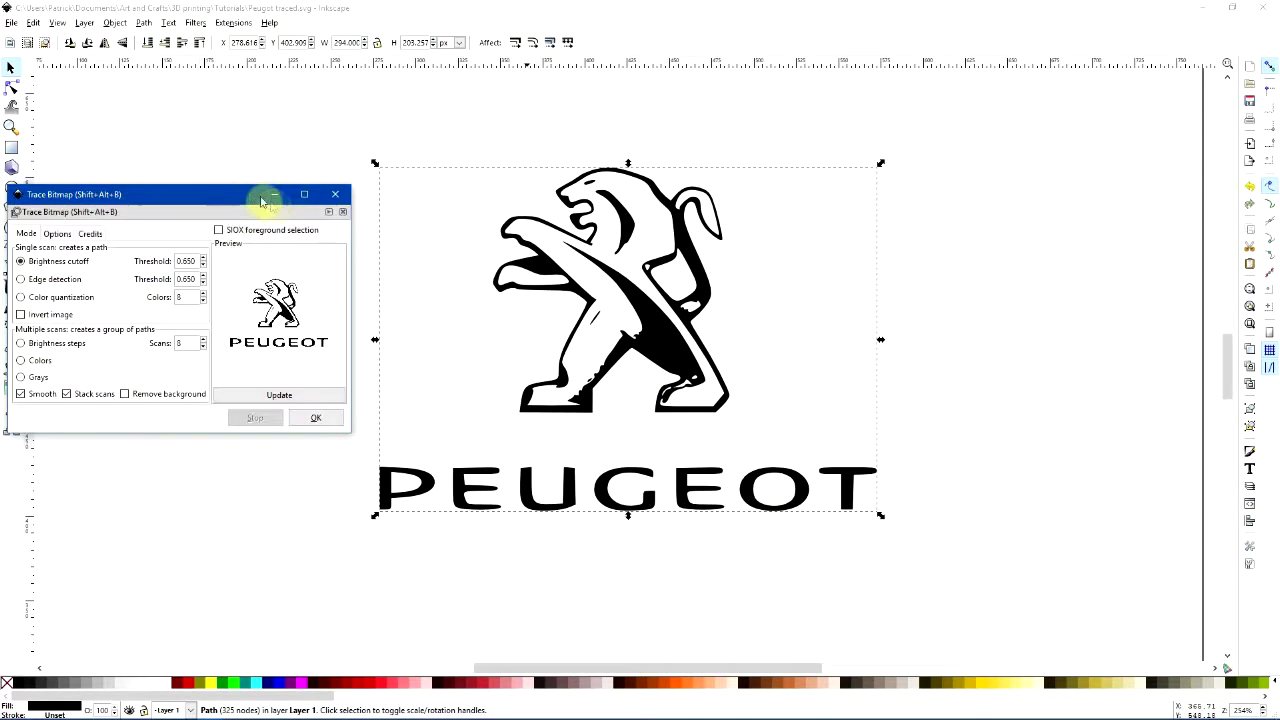
pyautogui.click(334, 195)
pyautogui.moveTo(697, 363)
pyautogui.mouseDown()
pyautogui.moveTo(705, 415)
pyautogui.moveTo(694, 393)
pyautogui.mouseUp()
# Delete the PEUGEOT lettering nodes from the traced path, leaving only the lion
pyautogui.click(1141, 368)
pyautogui.keyDown('ctrl'); pyautogui.scroll(5, 723, 345); pyautogui.keyUp('ctrl')
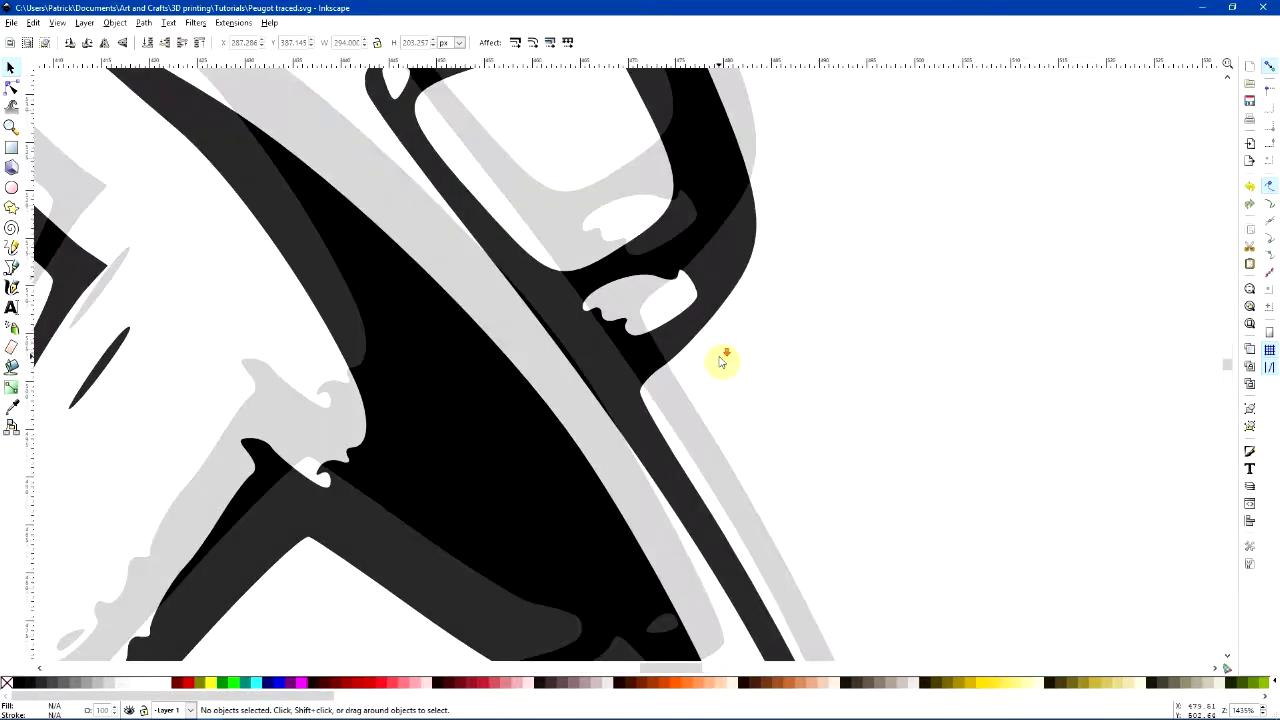
pyautogui.keyDown('ctrl'); pyautogui.scroll(-4, 723, 350); pyautogui.keyUp('ctrl')
pyautogui.keyDown('ctrl'); pyautogui.scroll(-1, 757, 440); pyautogui.keyUp('ctrl')
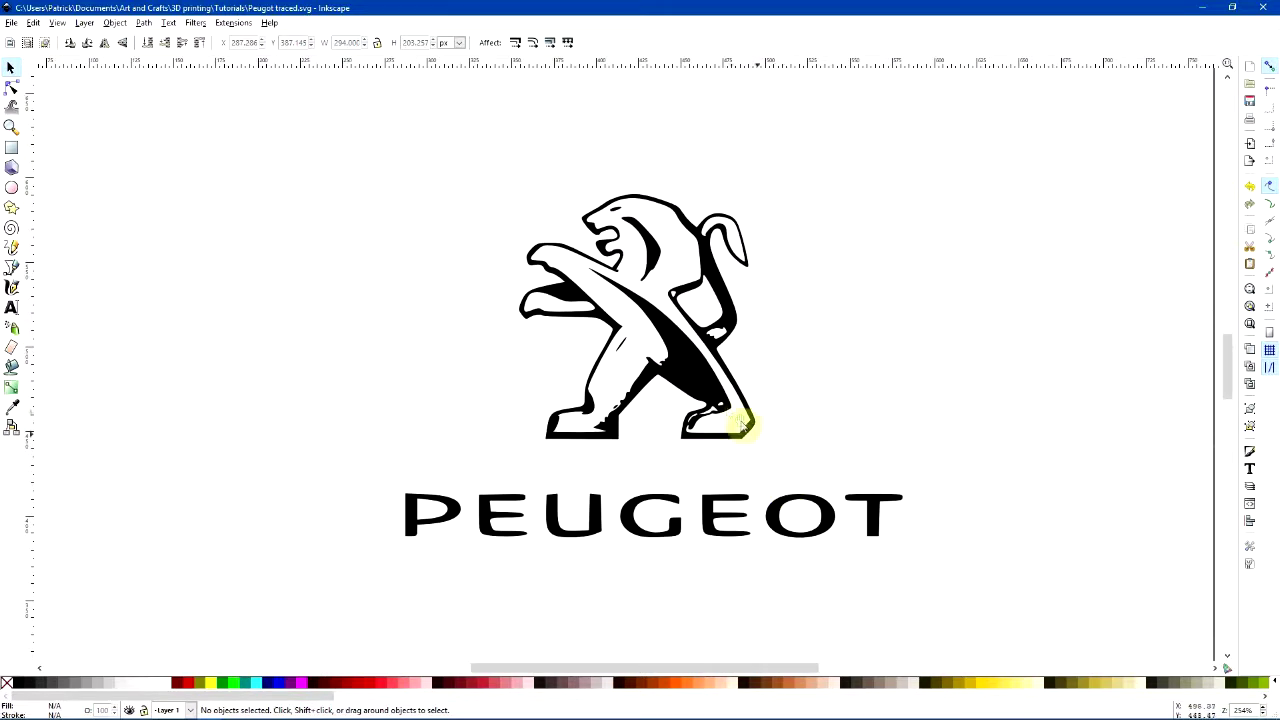
pyautogui.click(694, 384)
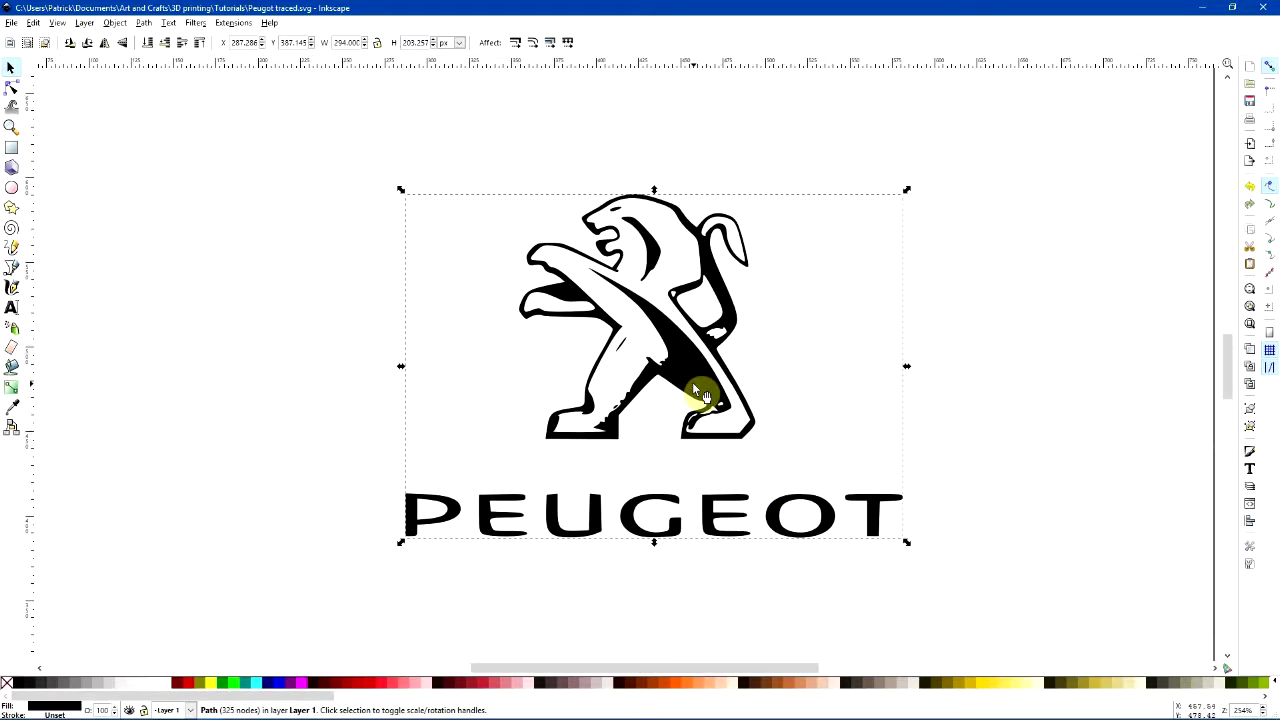
pyautogui.click(12, 88)
pyautogui.moveTo(323, 481); pyautogui.dragTo(1006, 597)
pyautogui.press('Delete')
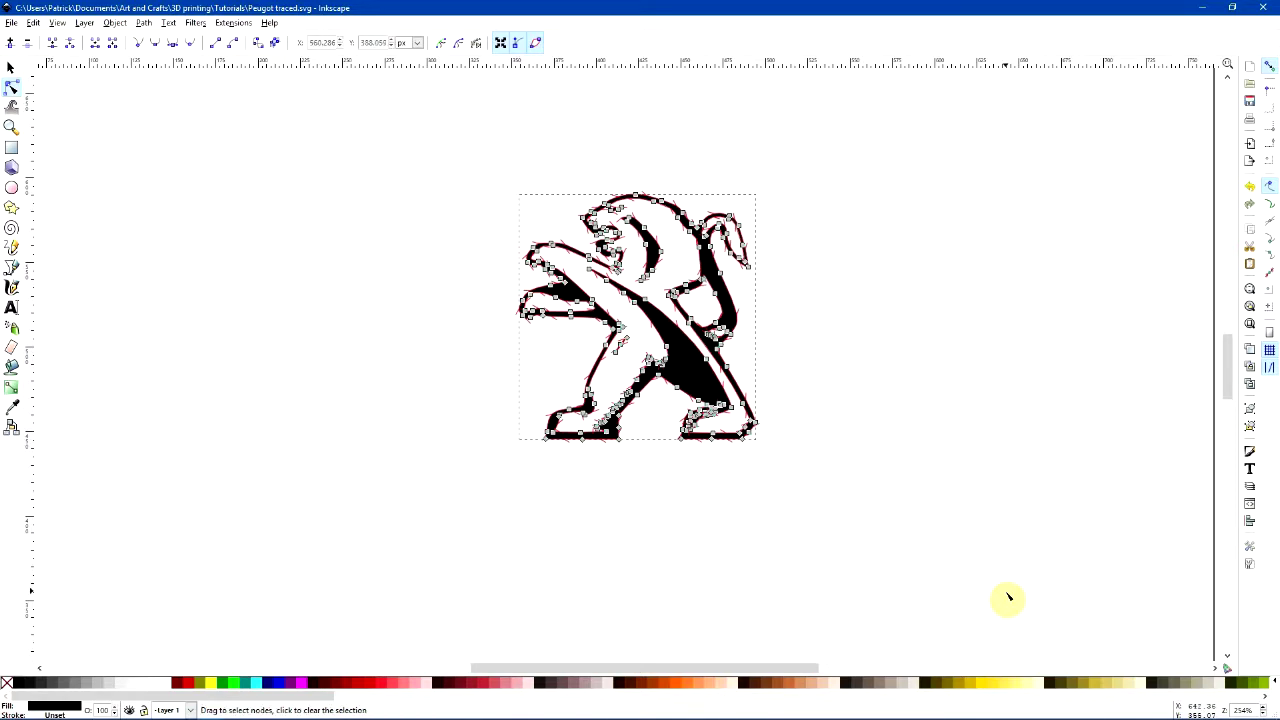
pyautogui.click(1008, 597)
# Delete the stray node on the lion's lower-left edge
pyautogui.keyDown('ctrl'); pyautogui.scroll(4, 643, 271); pyautogui.keyUp('ctrl')
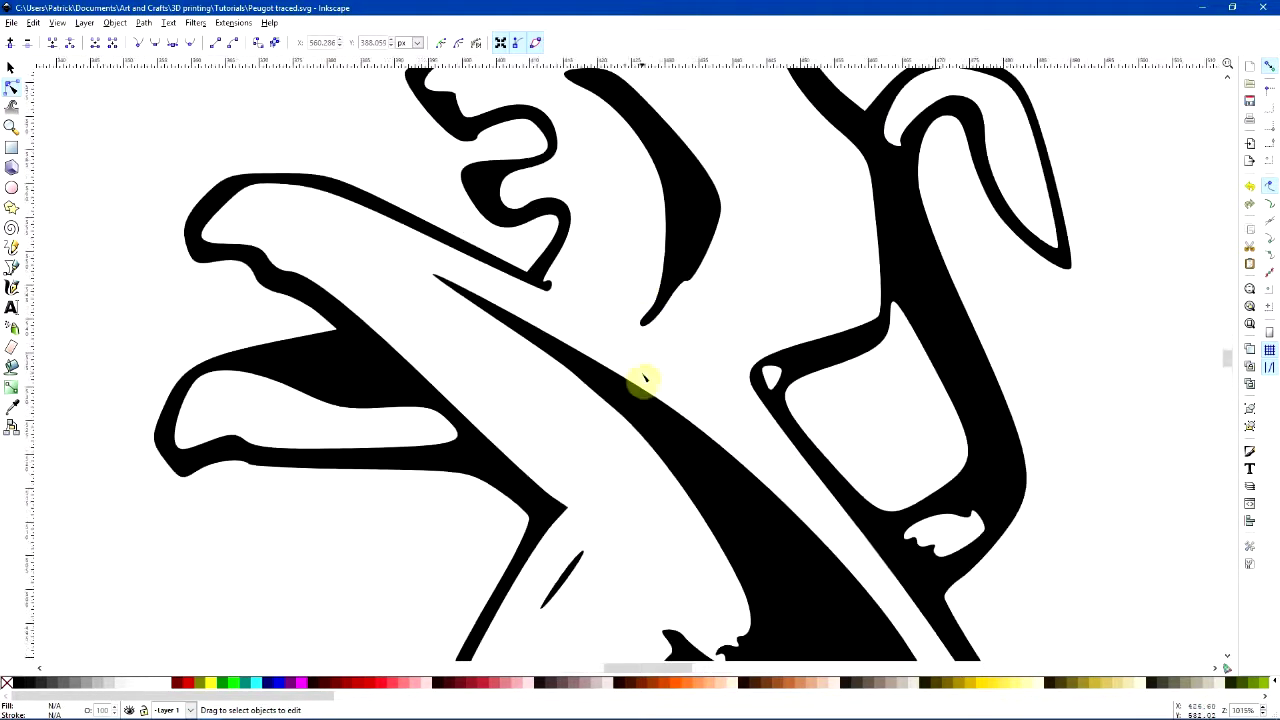
pyautogui.scroll(-1, 684, 604)
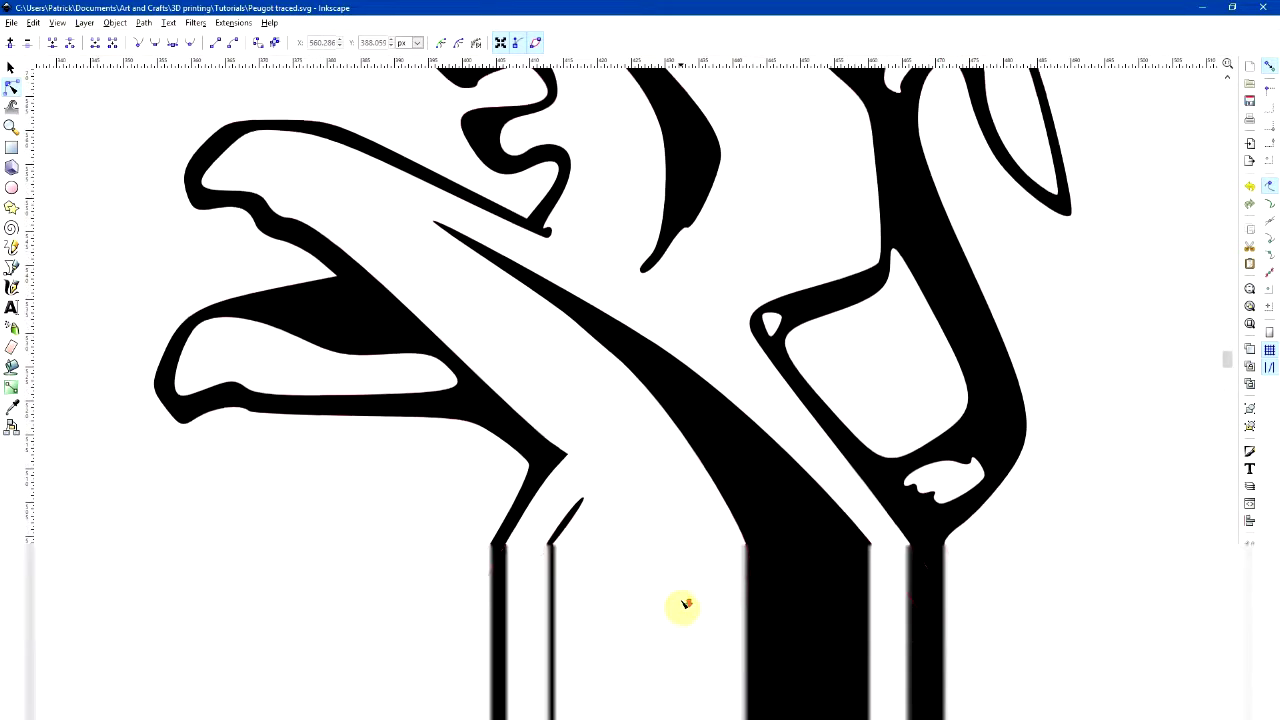
pyautogui.keyDown('ctrl'); pyautogui.scroll(-2, 684, 604); pyautogui.keyUp('ctrl')
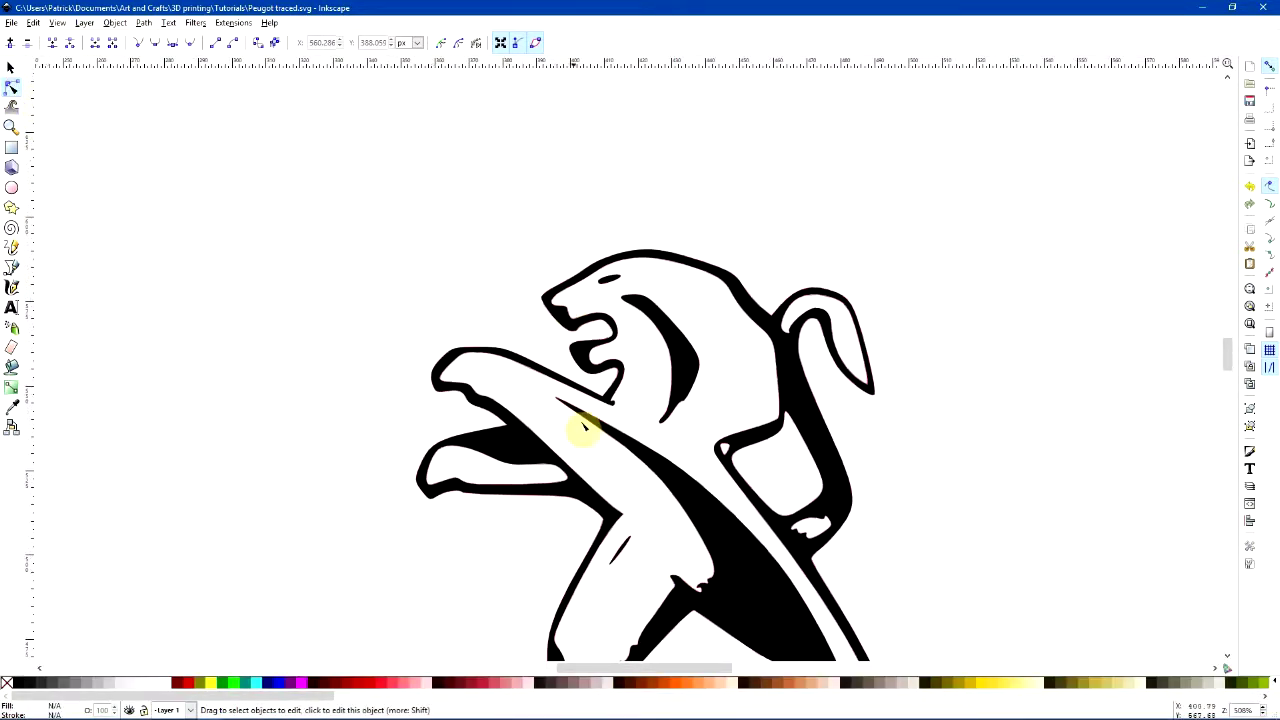
pyautogui.click(586, 363)
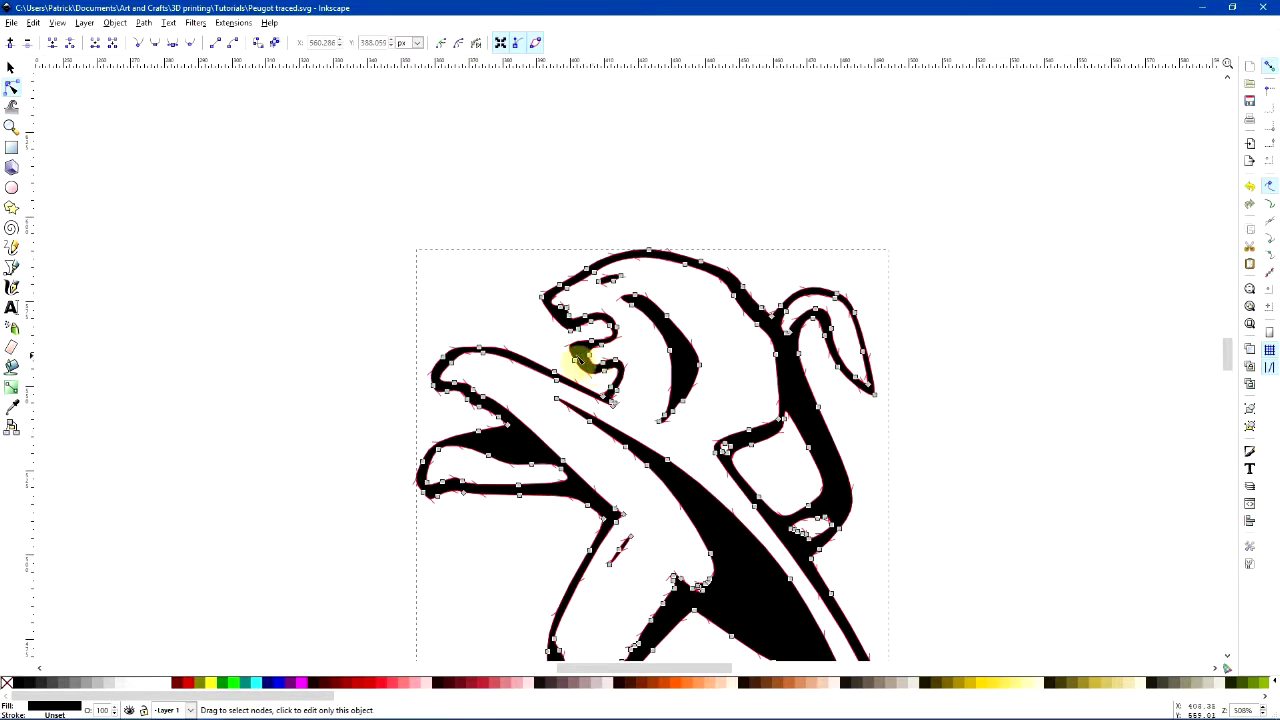
pyautogui.click(628, 540)
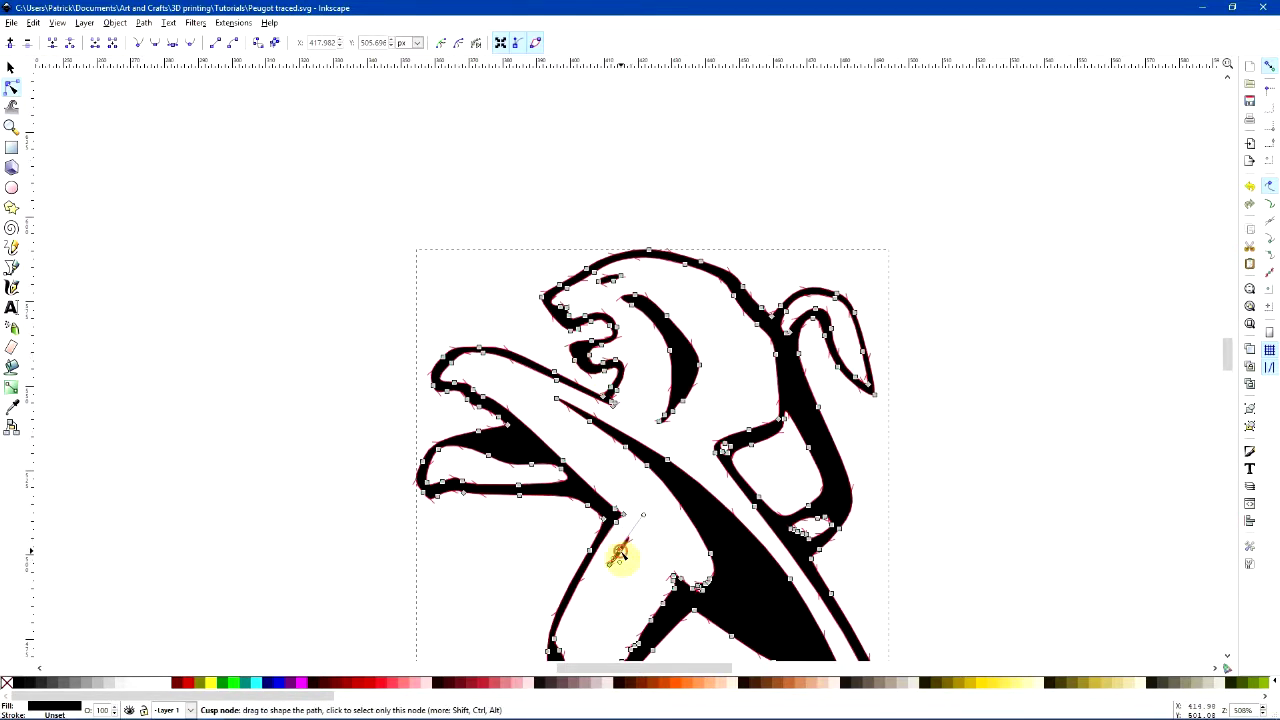
pyautogui.press('Delete')
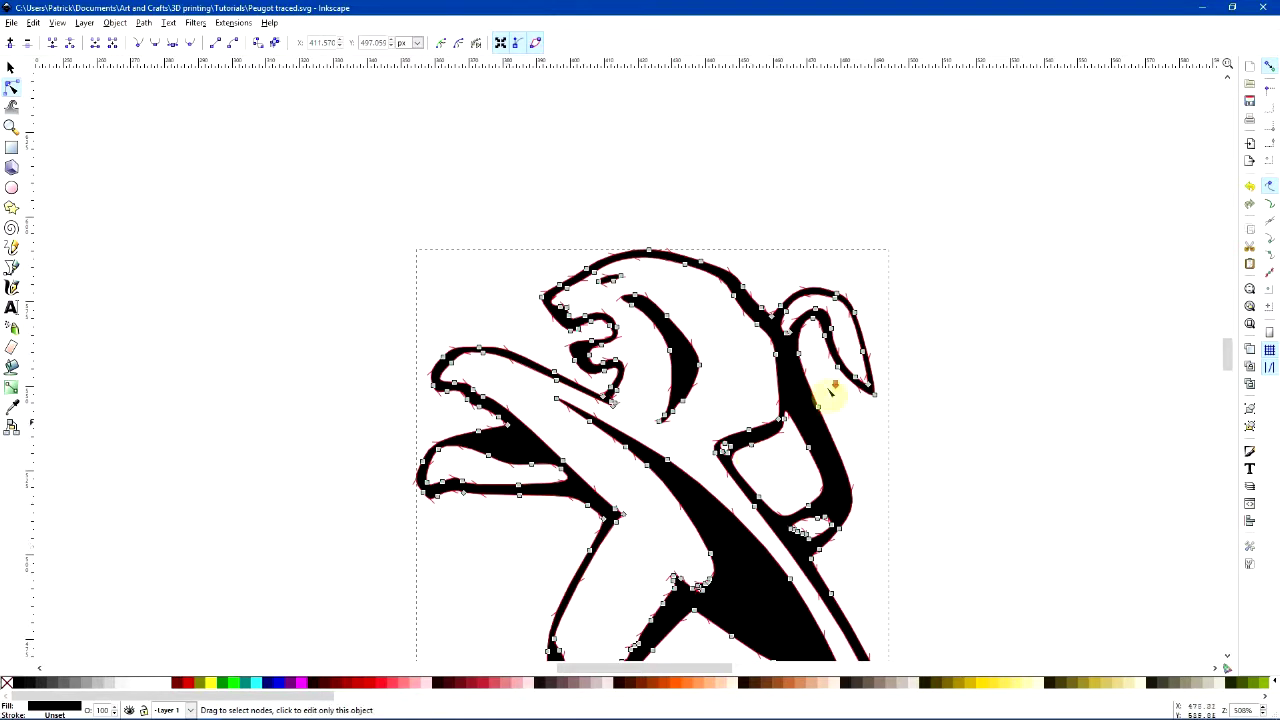
pyautogui.keyDown('ctrl'); pyautogui.scroll(-3, 829, 386); pyautogui.keyUp('ctrl')
pyautogui.keyDown('shift'); pyautogui.moveTo(897, 485); pyautogui.dragTo(846, 530, button='middle'); pyautogui.keyUp('shift')
pyautogui.keyDown('ctrl'); pyautogui.scroll(-6, 708, 495); pyautogui.keyUp('ctrl')
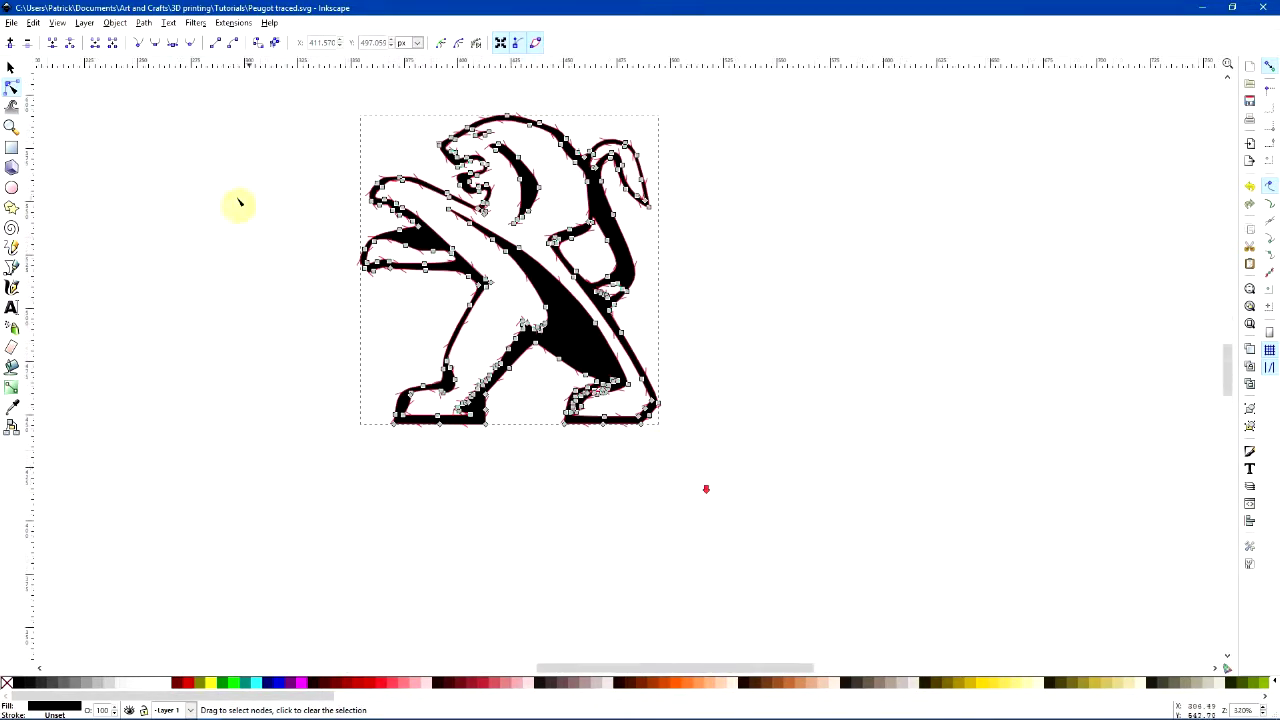
pyautogui.press('s')
pyautogui.keyDown('shift'); pyautogui.moveTo(731, 388); pyautogui.dragTo(751, 343, button='middle'); pyautogui.keyUp('shift')
pyautogui.keyDown('ctrl'); pyautogui.scroll(-3, 732, 365); pyautogui.keyUp('ctrl')
pyautogui.keyDown('ctrl'); pyautogui.scroll(-4, 732, 365); pyautogui.keyUp('ctrl')
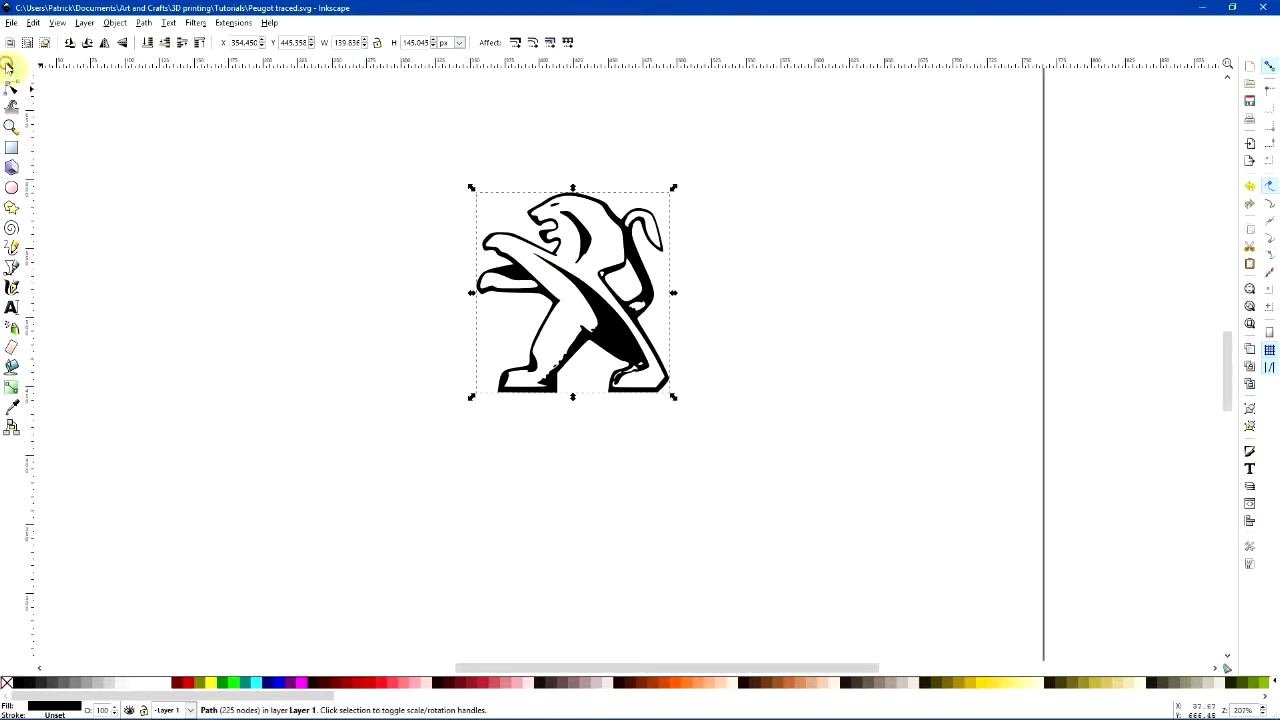
pyautogui.scroll(2, 547, 265)
pyautogui.keyDown('ctrl'); pyautogui.scroll(-2, 577, 280); pyautogui.keyUp('ctrl')
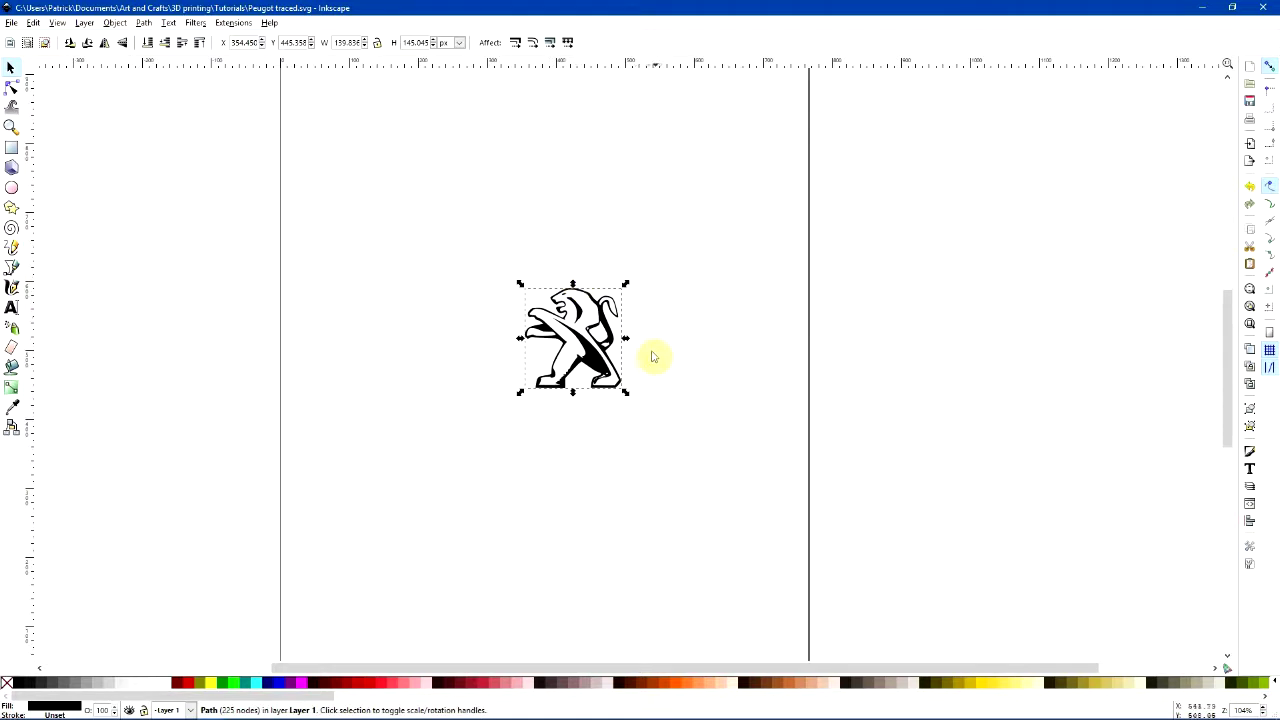
pyautogui.keyDown('ctrl'); pyautogui.scroll(-1, 646, 363); pyautogui.keyUp('ctrl')
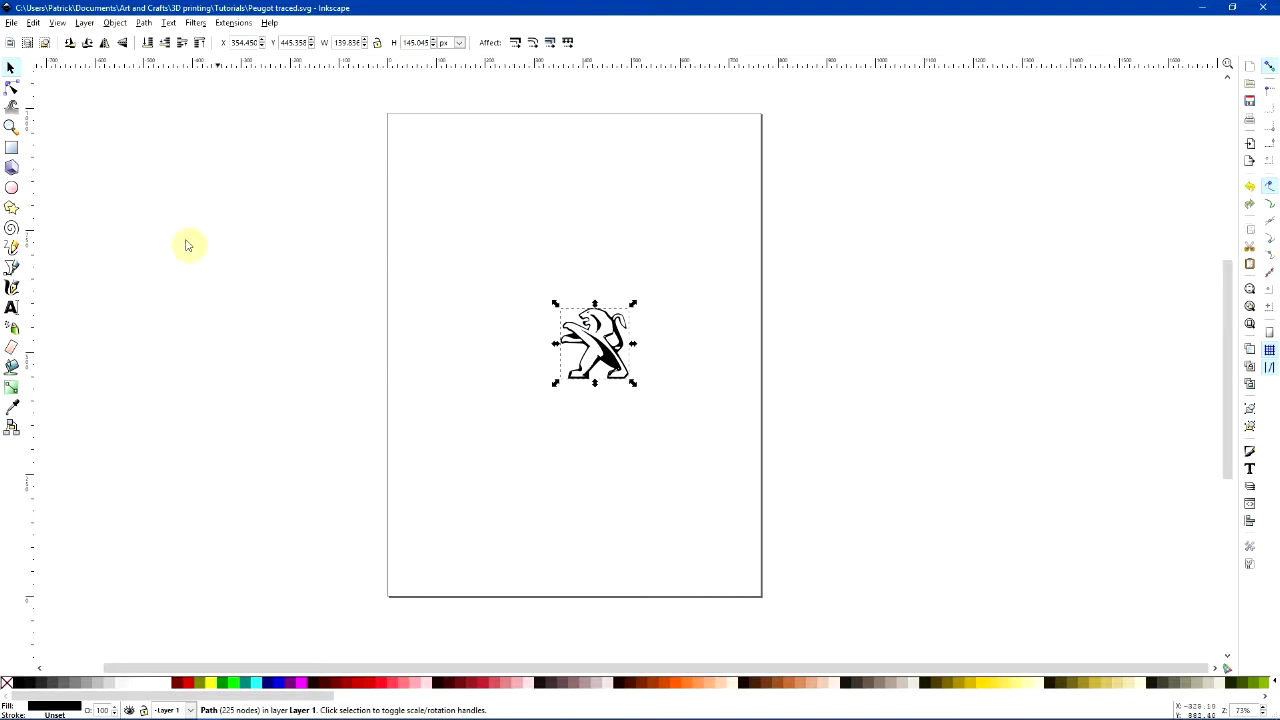
pyautogui.press('h')
pyautogui.keyDown('ctrl'); pyautogui.scroll(1, 600, 285); pyautogui.keyUp('ctrl')
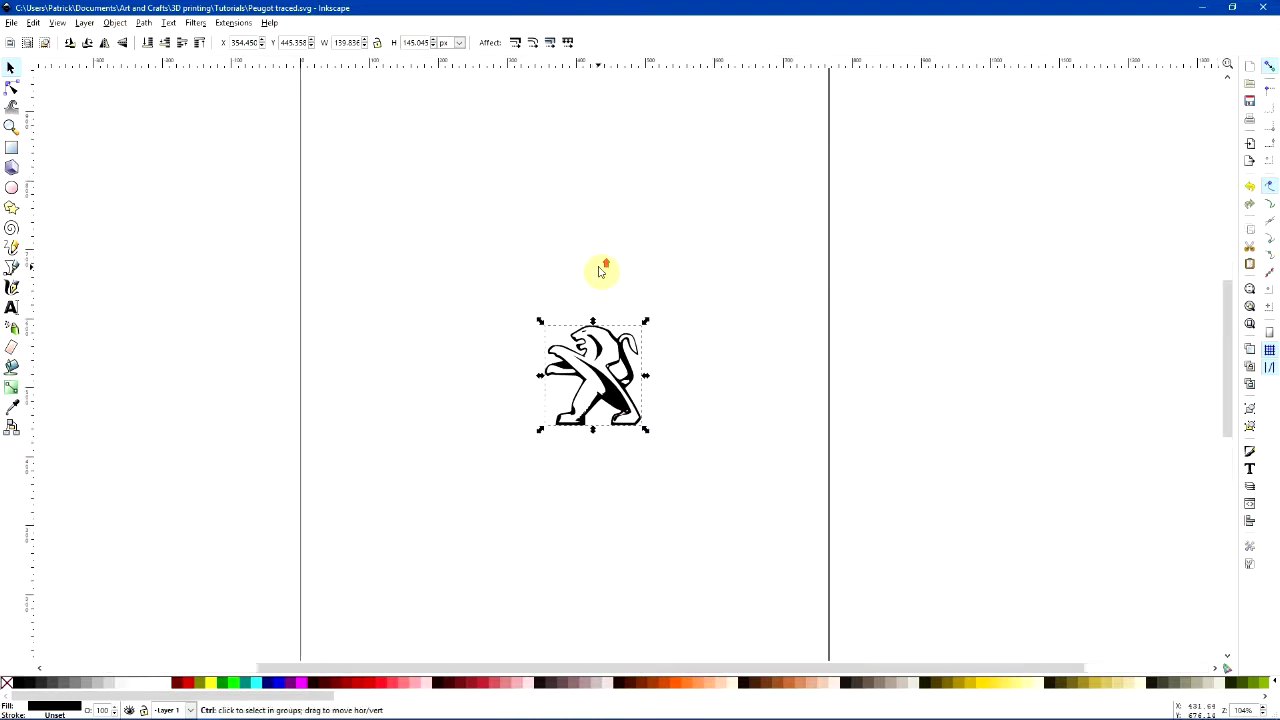
pyautogui.keyDown('ctrl'); pyautogui.scroll(2, 614, 402); pyautogui.keyUp('ctrl')
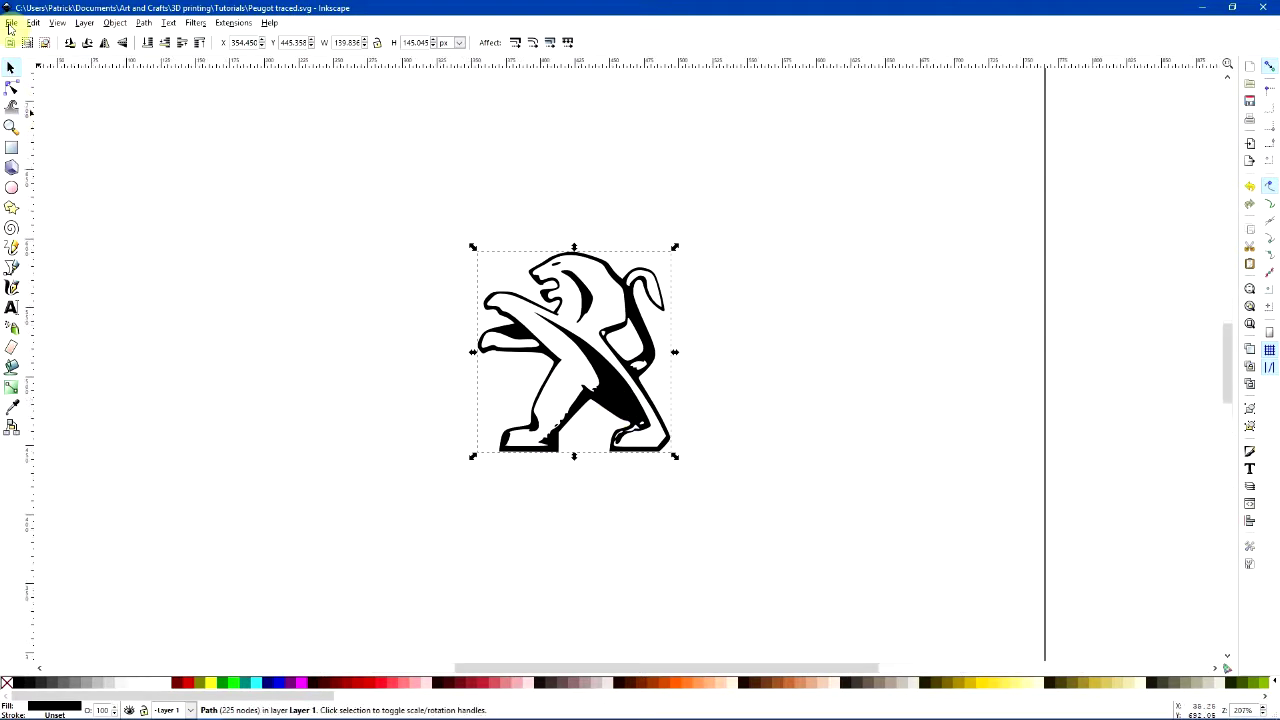
pyautogui.click(10, 25)
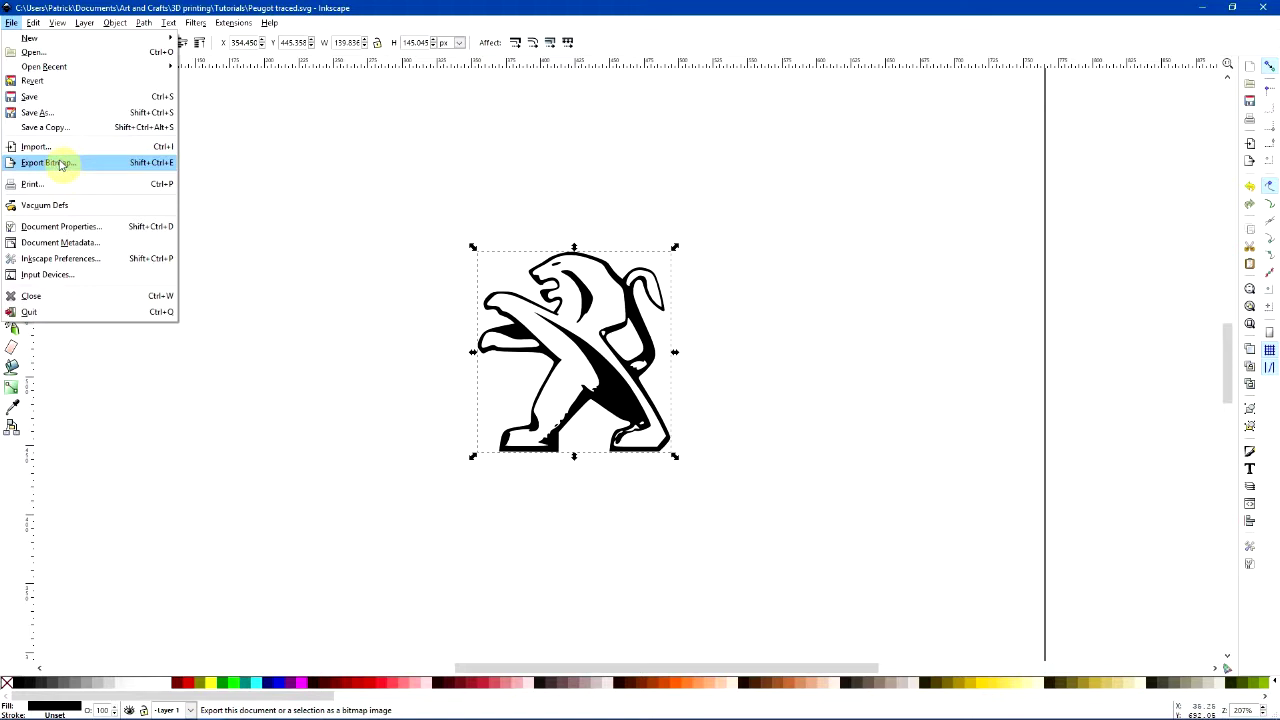
# Save As 'Peugot traced' with the Inkscape SVG format
pyautogui.click(48, 113)
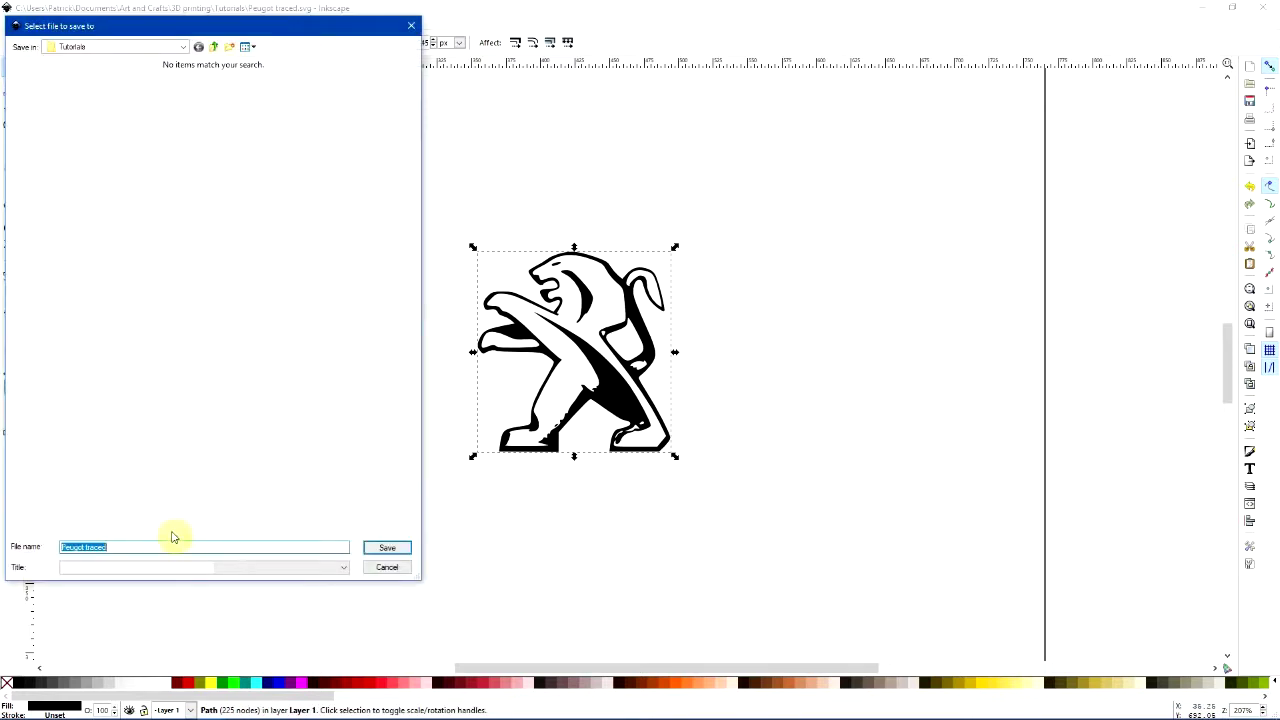
pyautogui.click(117, 550)
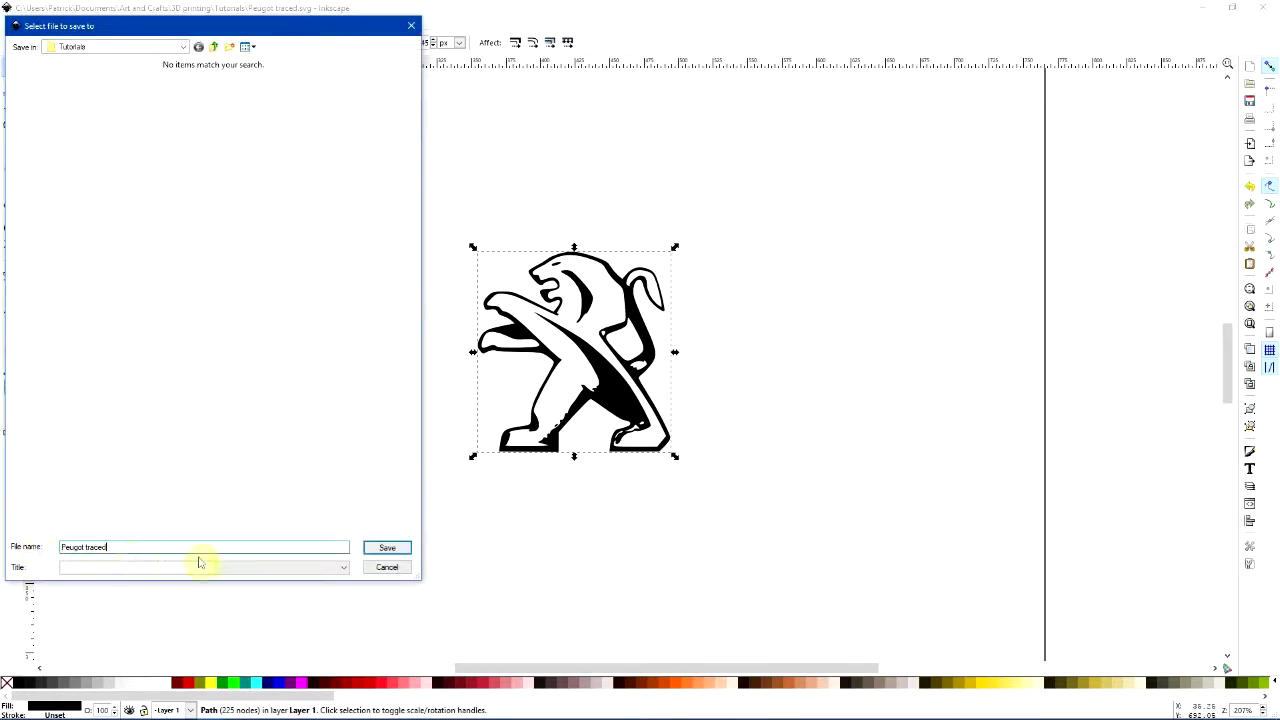
pyautogui.click(339, 569)
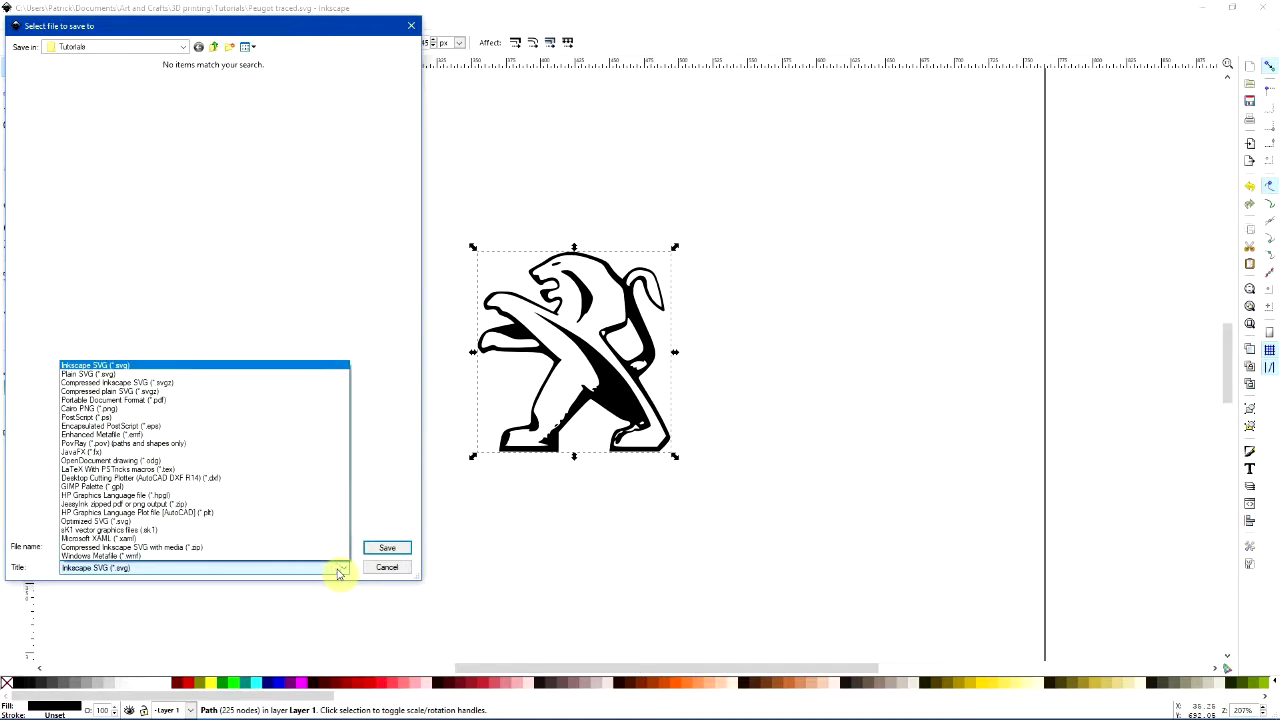
pyautogui.click(339, 569)
pyautogui.click(387, 548)
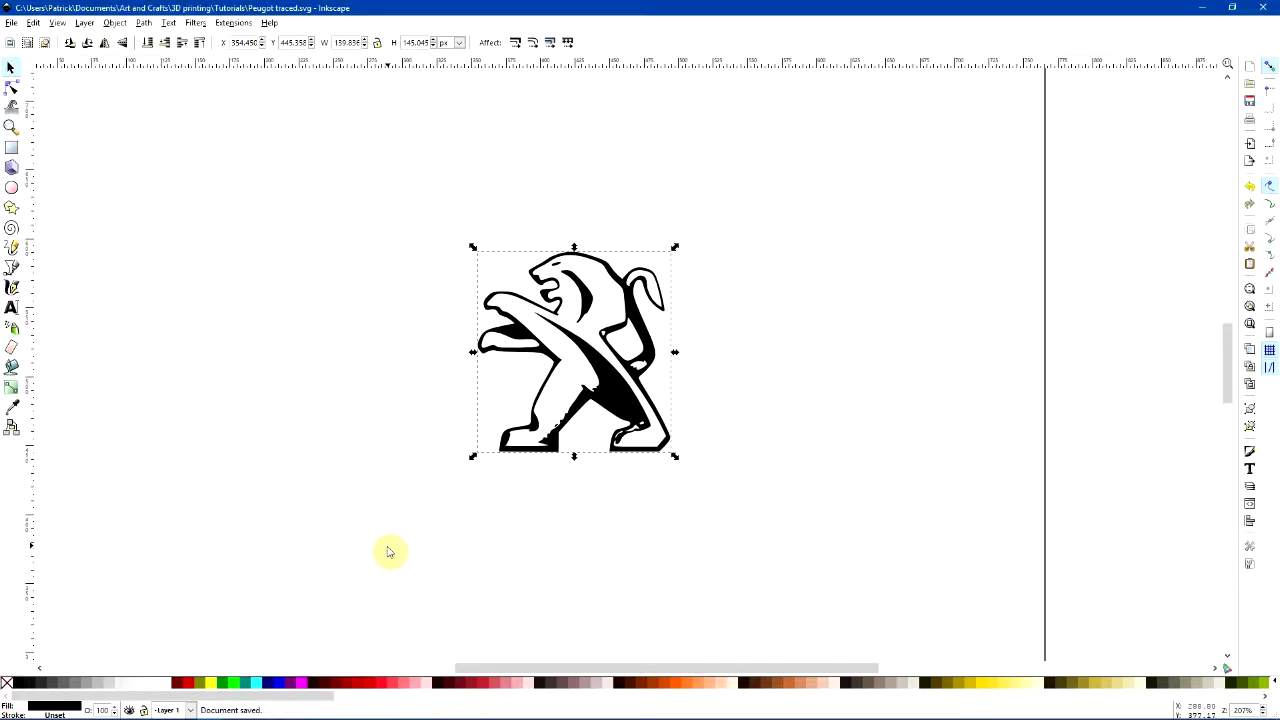
pyautogui.click(421, 532)
pyautogui.hotkey('alt', 'Tab')
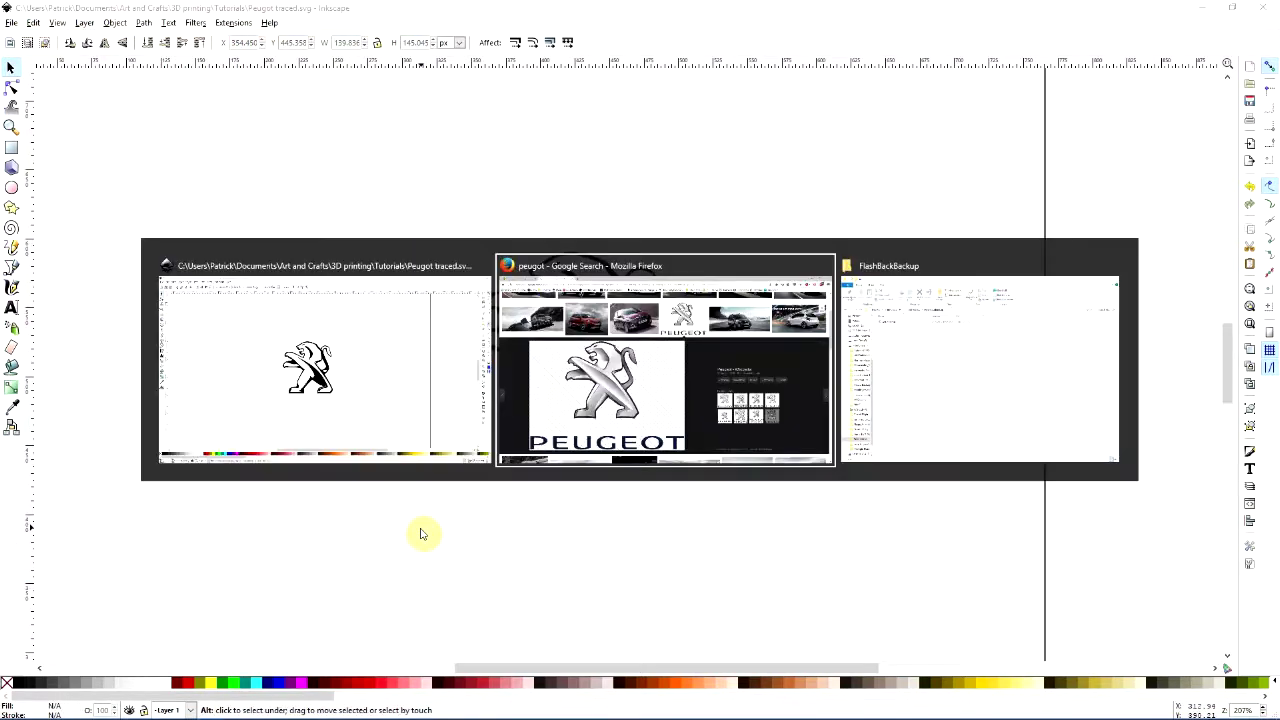
# Switch back to the Tinkercad design in Firefox
pyautogui.press('Tab')
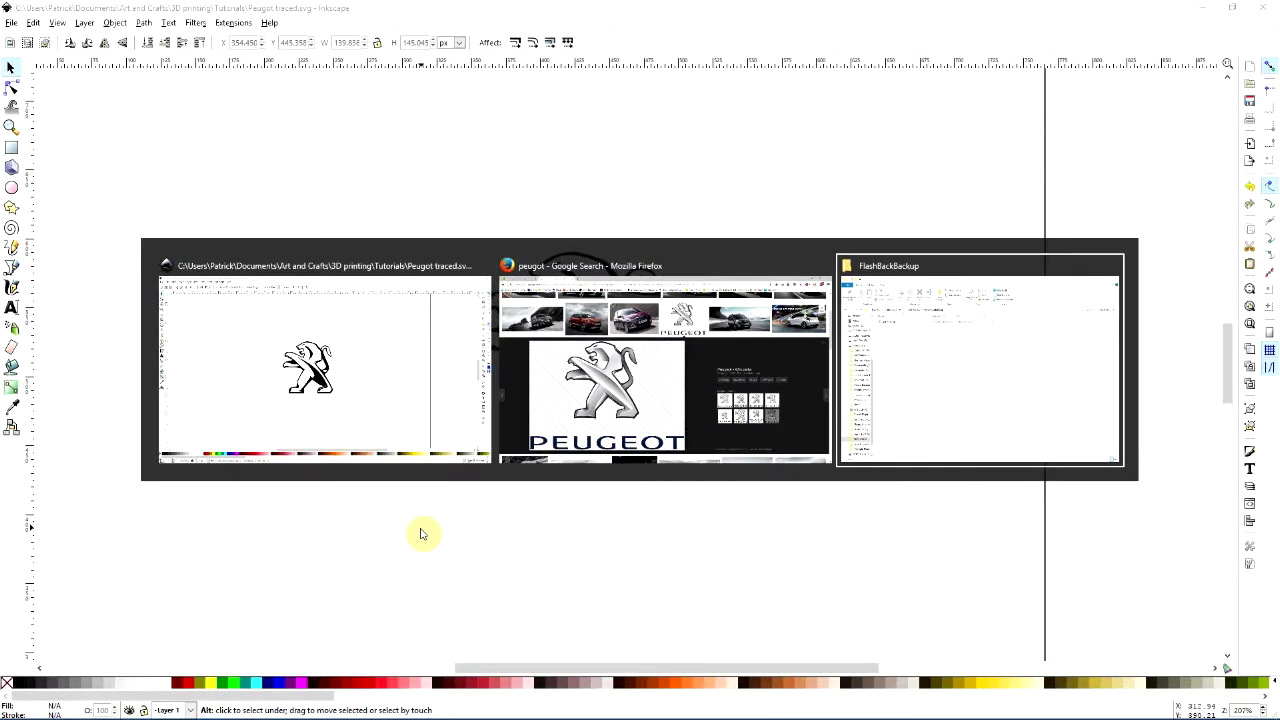
pyautogui.press('Tab')
pyautogui.press('Tab')
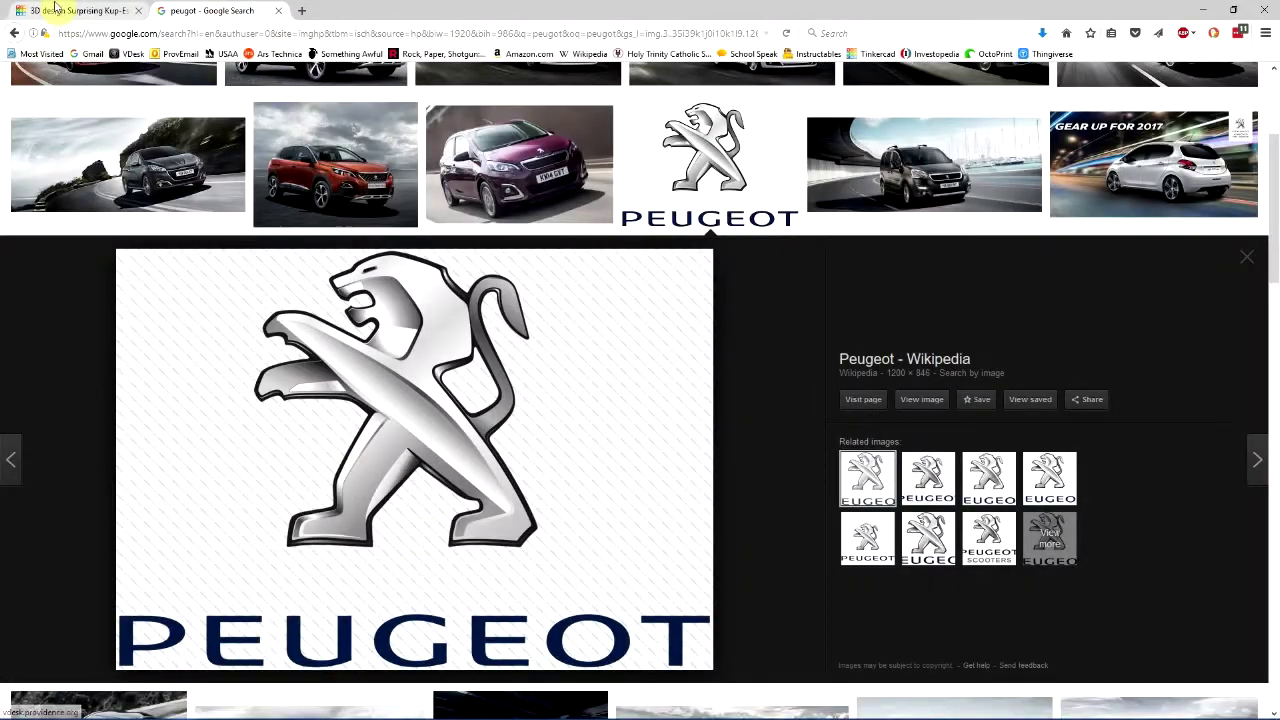
pyautogui.click(56, 10)
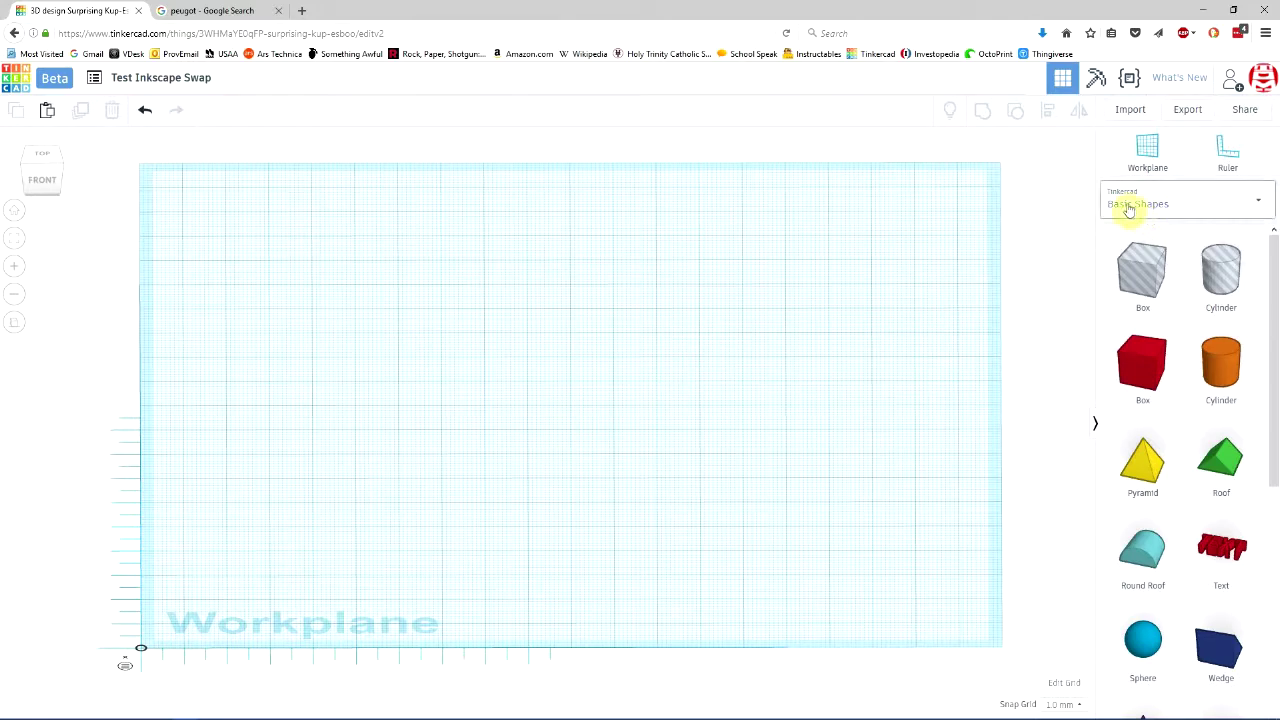
# Import Peugot traced.svg onto the workplane as a 3D lion shape
pyautogui.click(1130, 112)
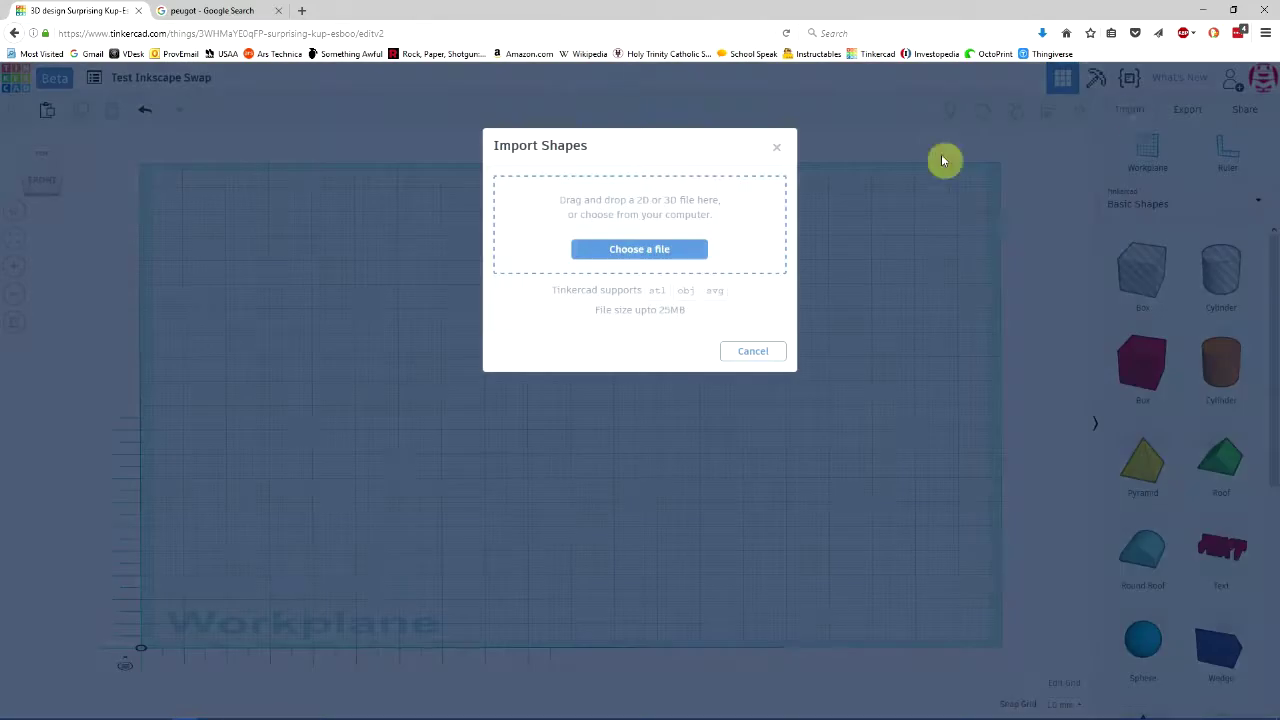
pyautogui.click(605, 255)
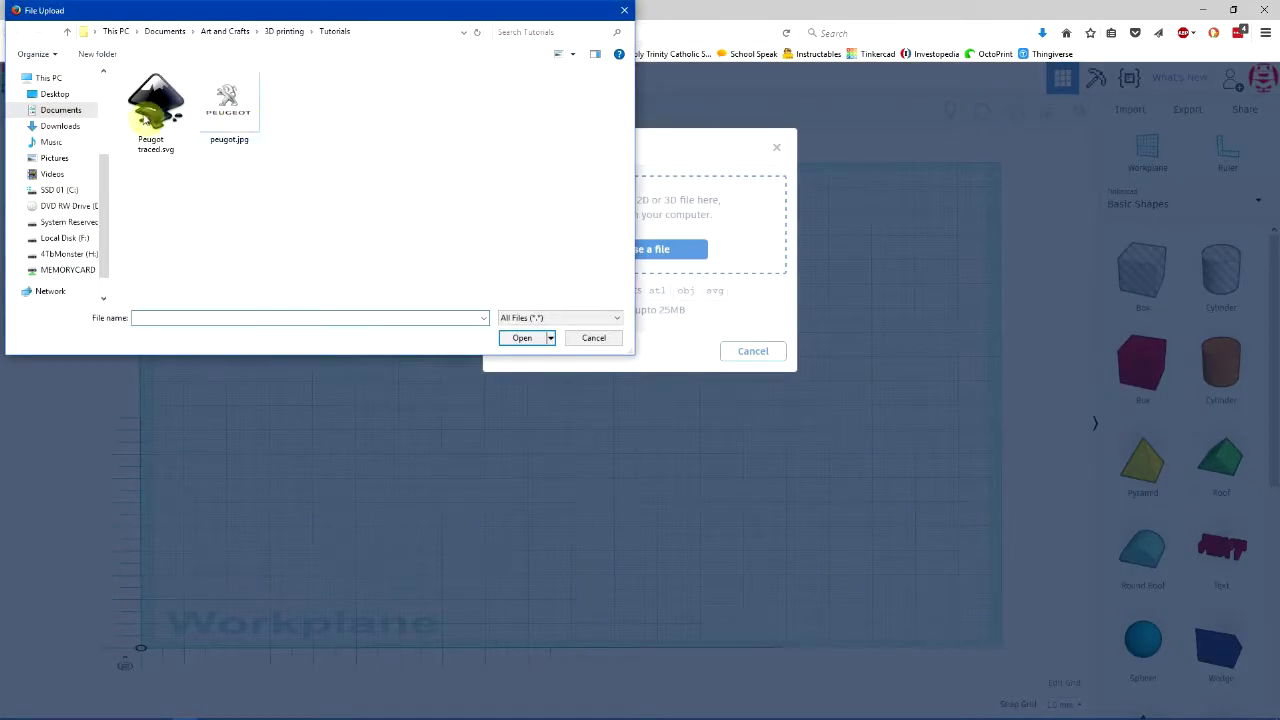
pyautogui.click(145, 117)
pyautogui.click(525, 338)
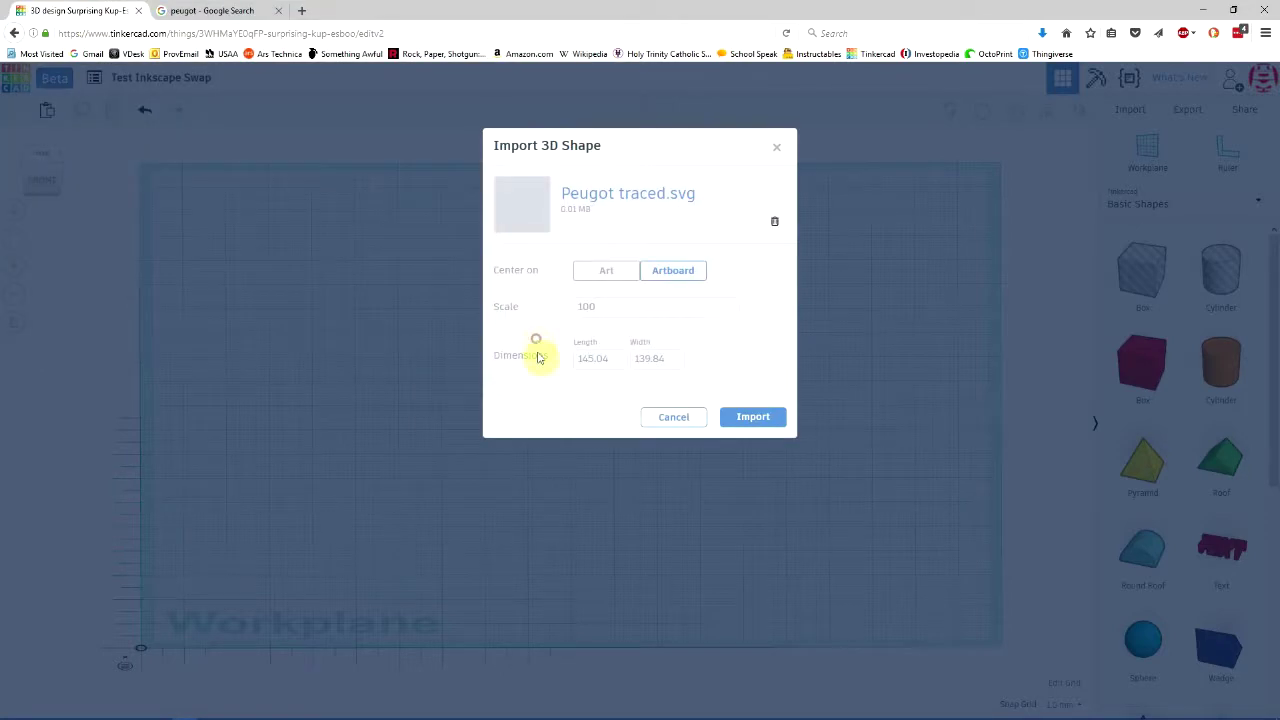
pyautogui.click(752, 418)
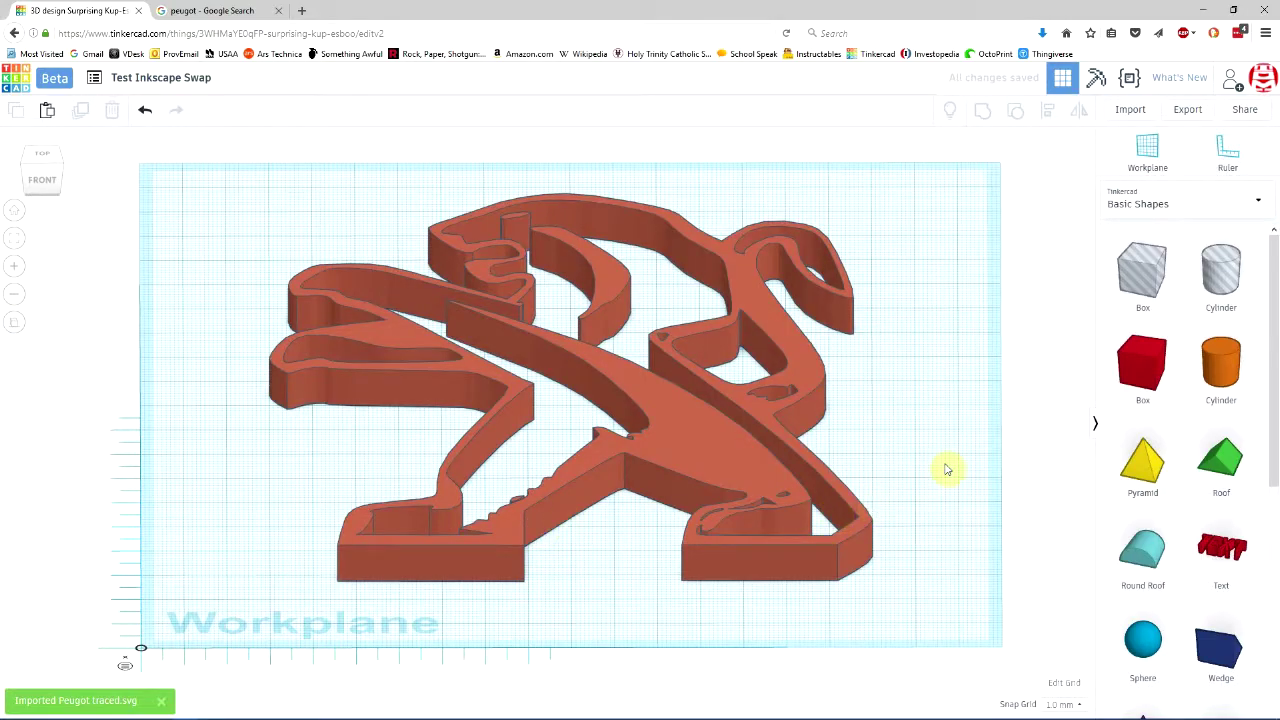
# Select the imported lion and orbit around it to inspect its thickness
pyautogui.moveTo(926, 465); pyautogui.dragTo(740, 531, button='right')
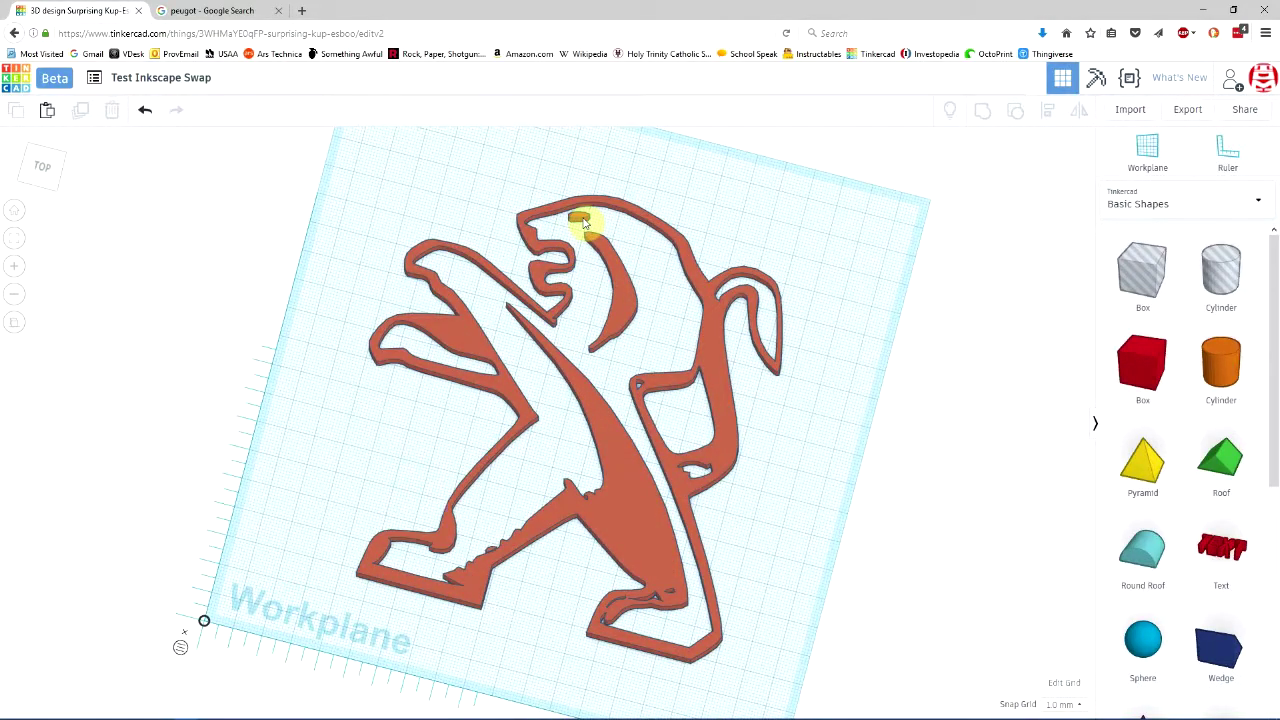
pyautogui.moveTo(585, 222); pyautogui.dragTo(623, 363, button='right')
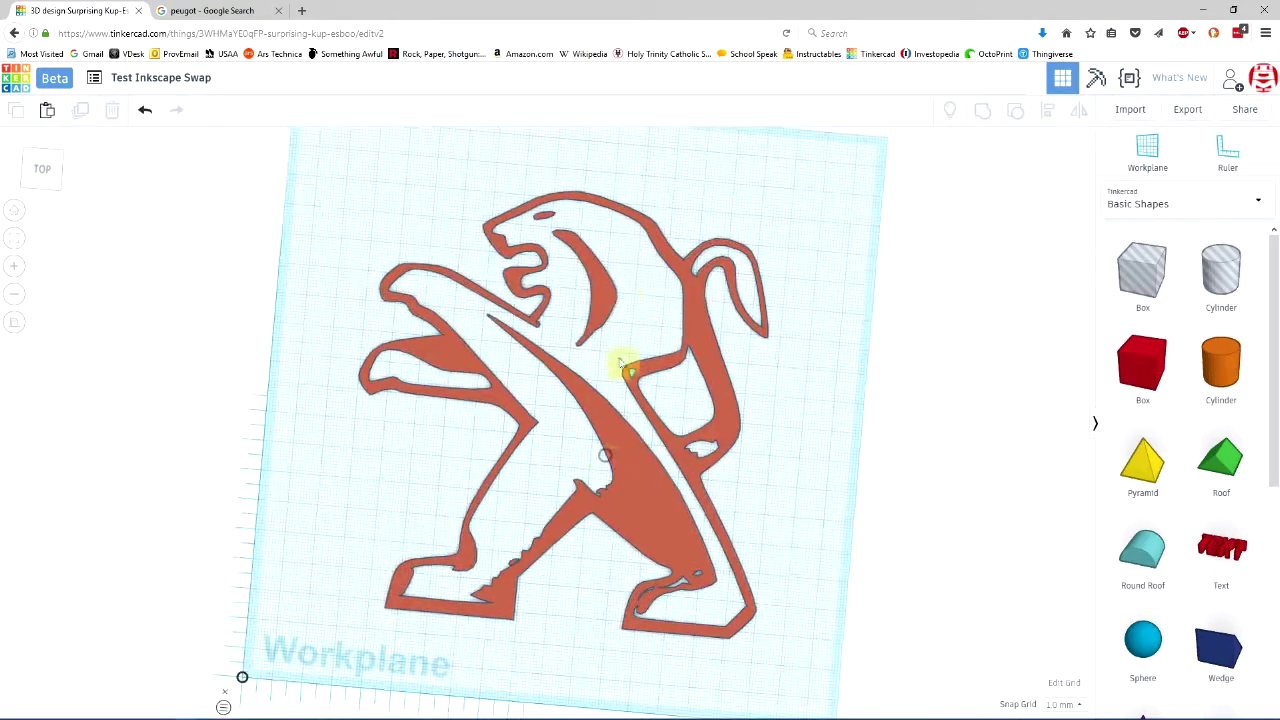
pyautogui.click(606, 292)
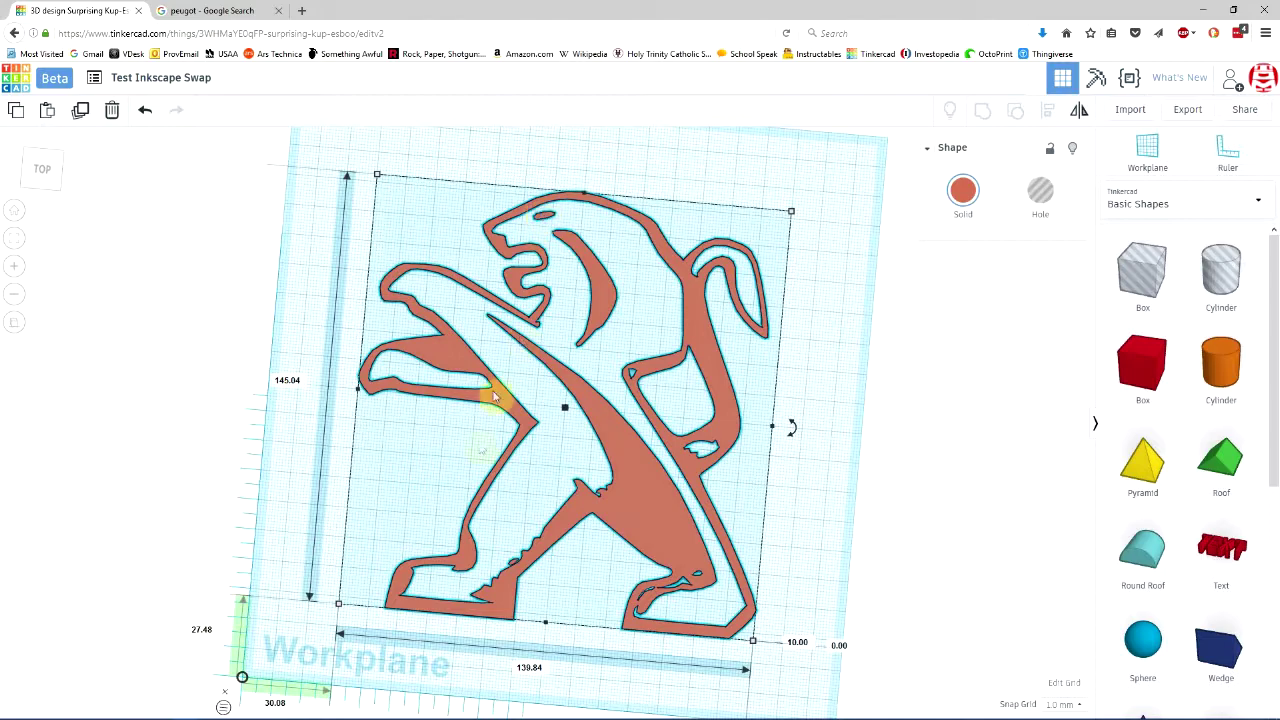
pyautogui.moveTo(493, 397); pyautogui.dragTo(515, 541, button='right')
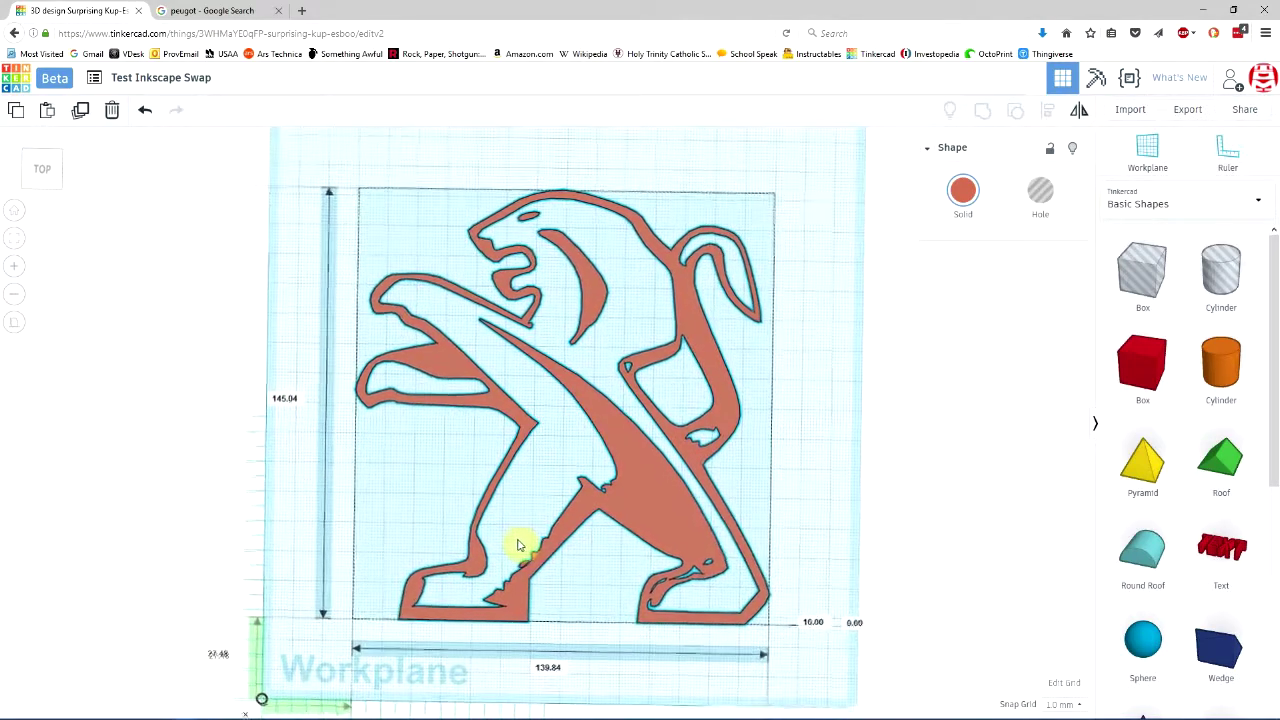
pyautogui.moveTo(518, 545); pyautogui.dragTo(520, 543)
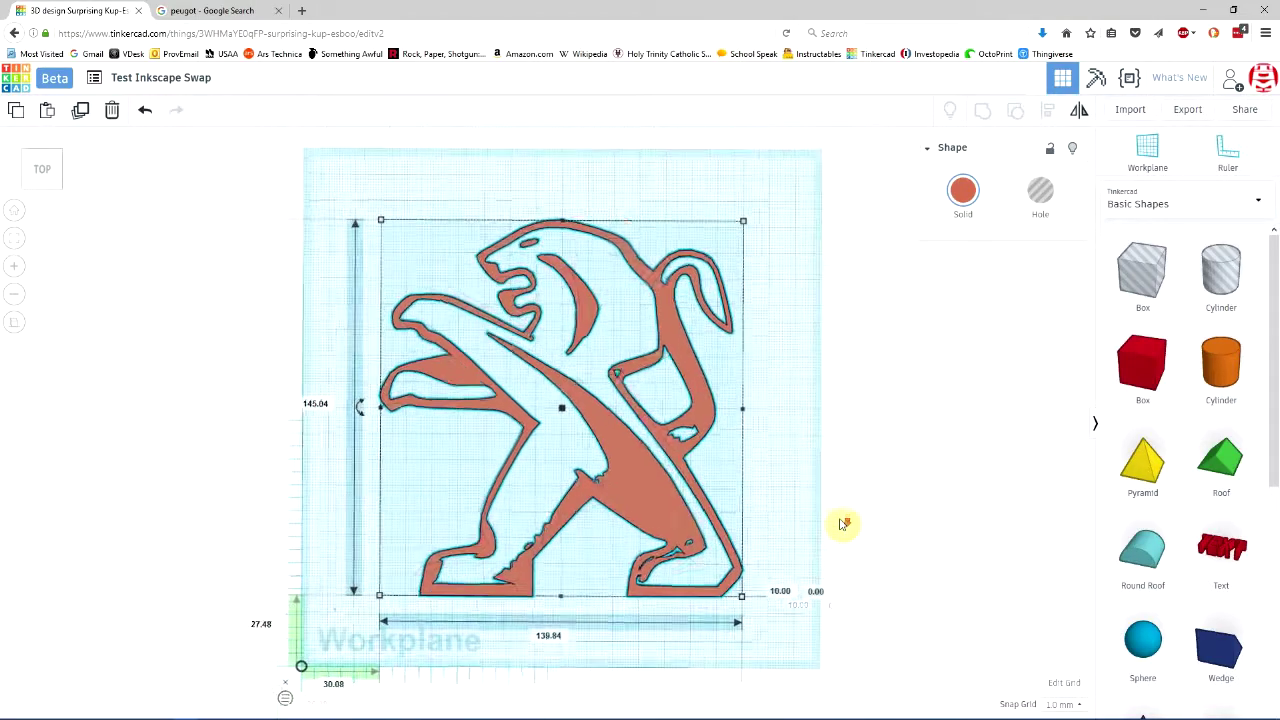
pyautogui.moveTo(843, 523); pyautogui.dragTo(674, 480, button='right')
pyautogui.moveTo(362, 505); pyautogui.dragTo(843, 528, button='right')
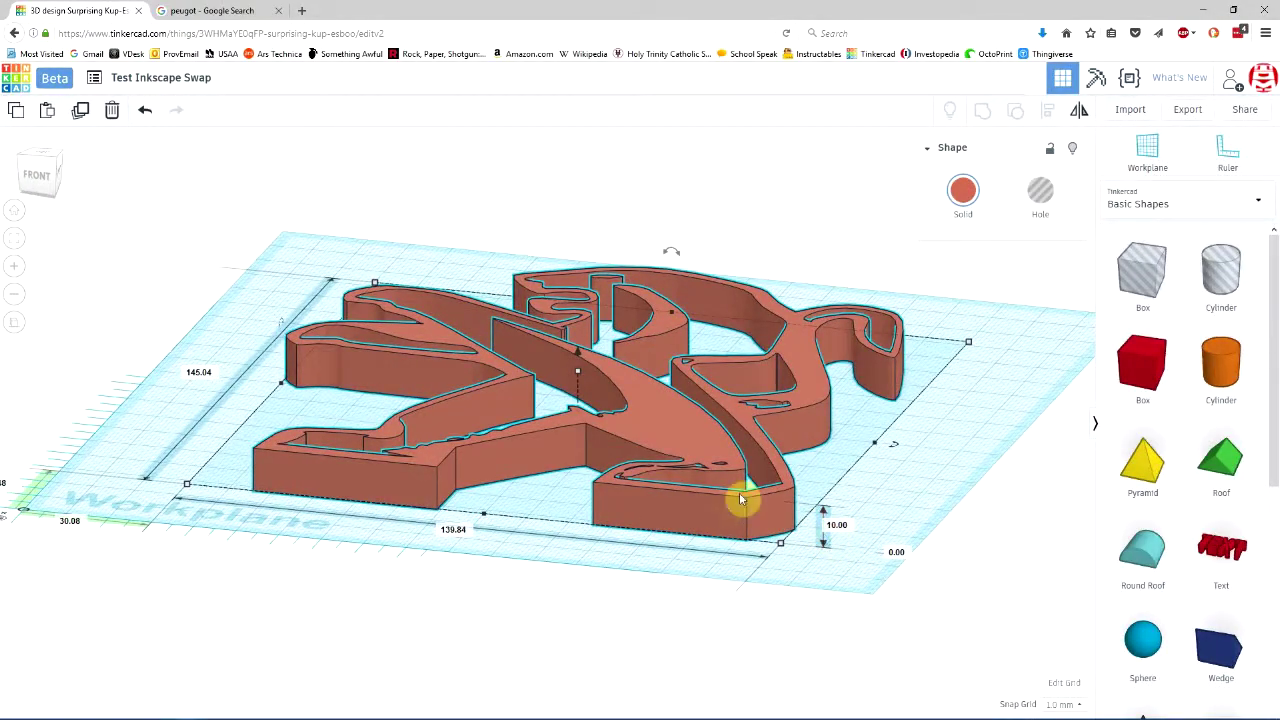
pyautogui.moveTo(622, 432); pyautogui.dragTo(649, 486, button='right')
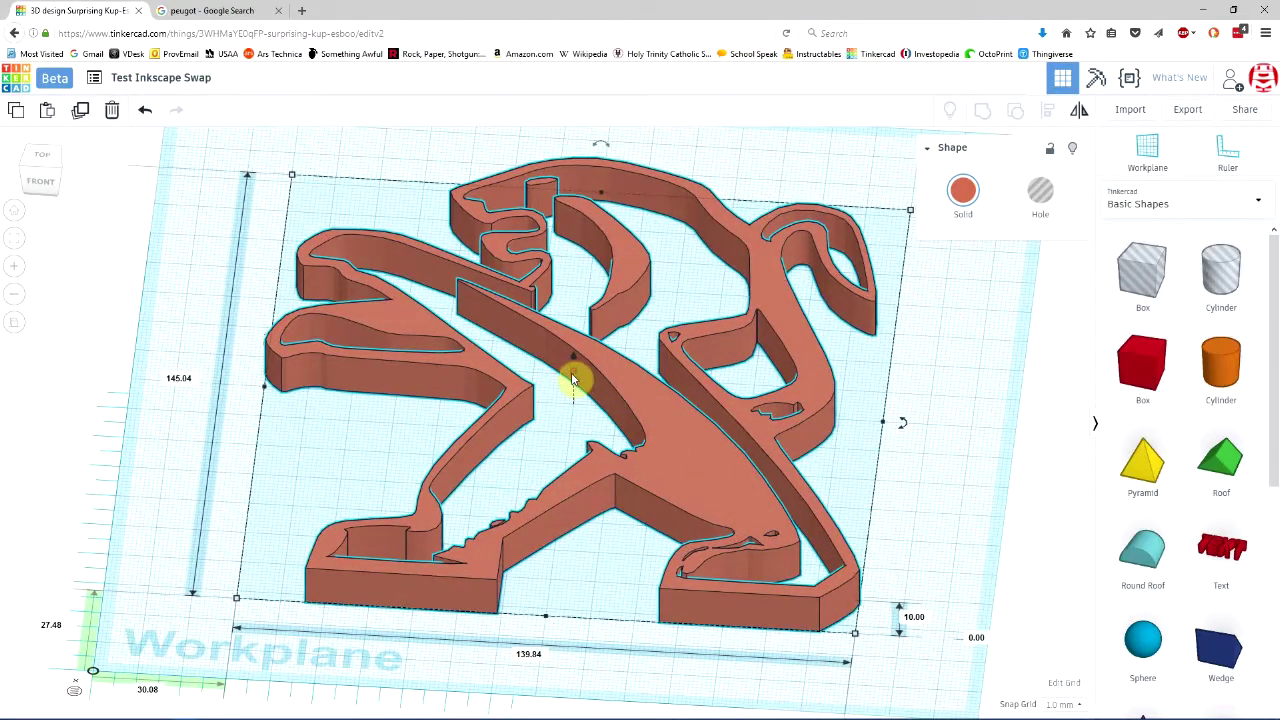
# Drag the lion's height handle to 24 mm, checking with undo and redo
pyautogui.moveTo(573, 378); pyautogui.dragTo(570, 332)
pyautogui.scroll(-5, 694, 500)
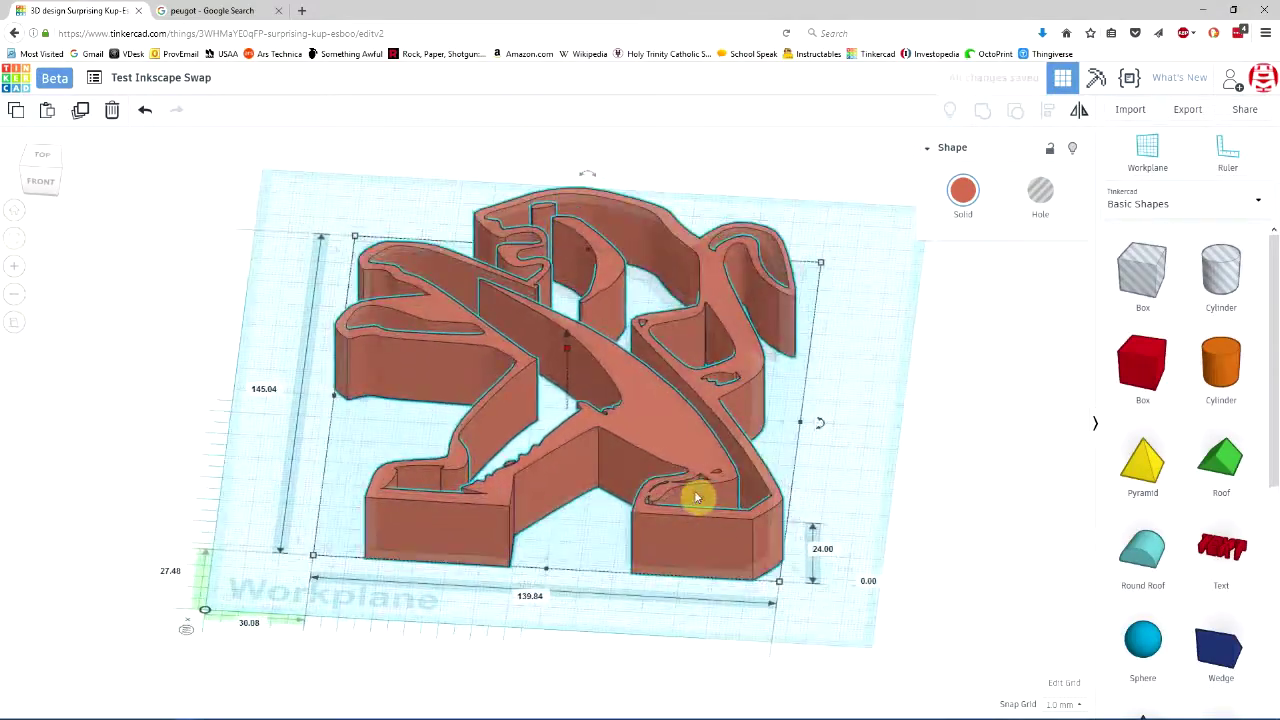
pyautogui.hotkey('ctrl', 'z')
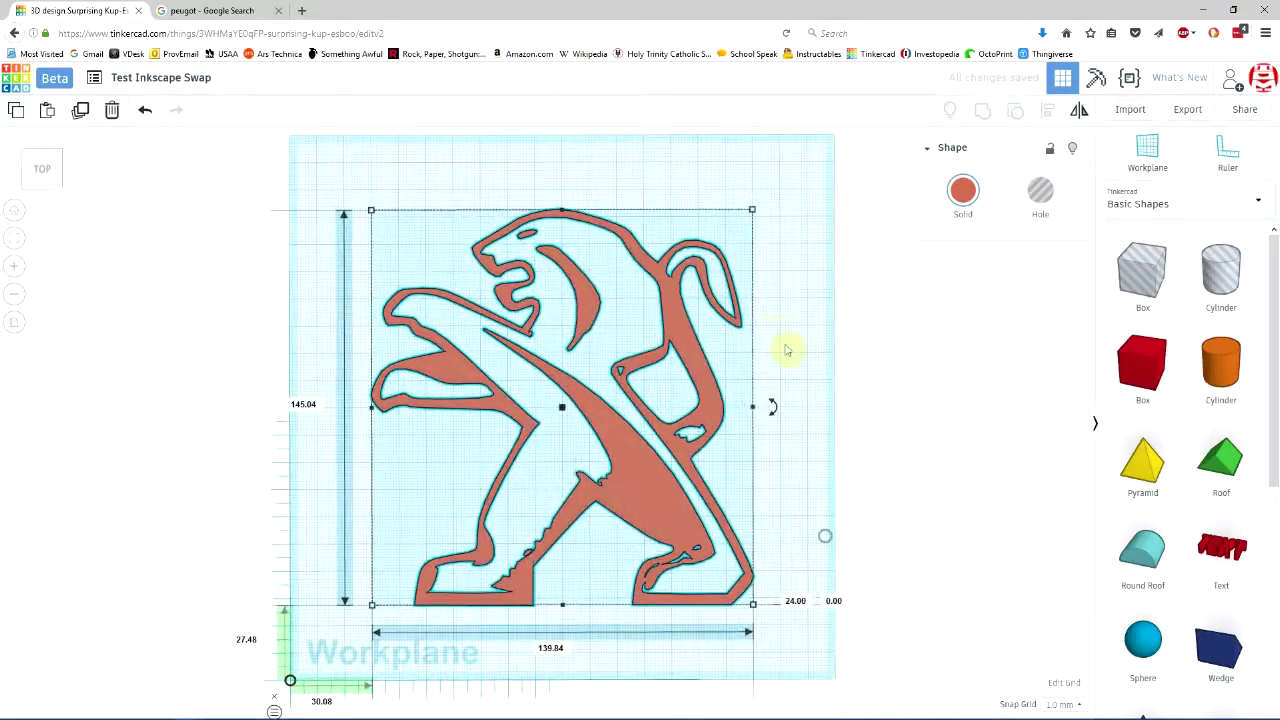
pyautogui.hotkey('ctrl', 'y')
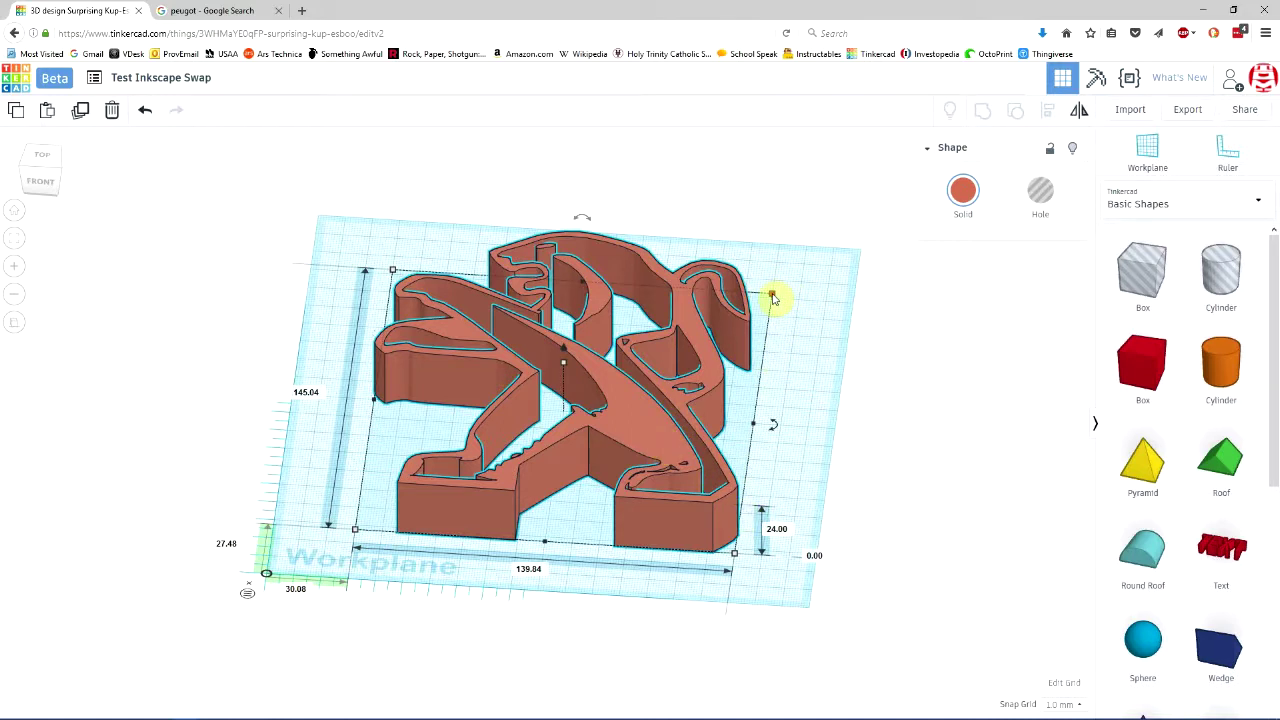
# Scale the lion uniformly to 36 × 37.34 mm, 6.18 mm tall, and move it upper right
pyautogui.moveTo(772, 298); pyautogui.dragTo(745, 390, button='right')
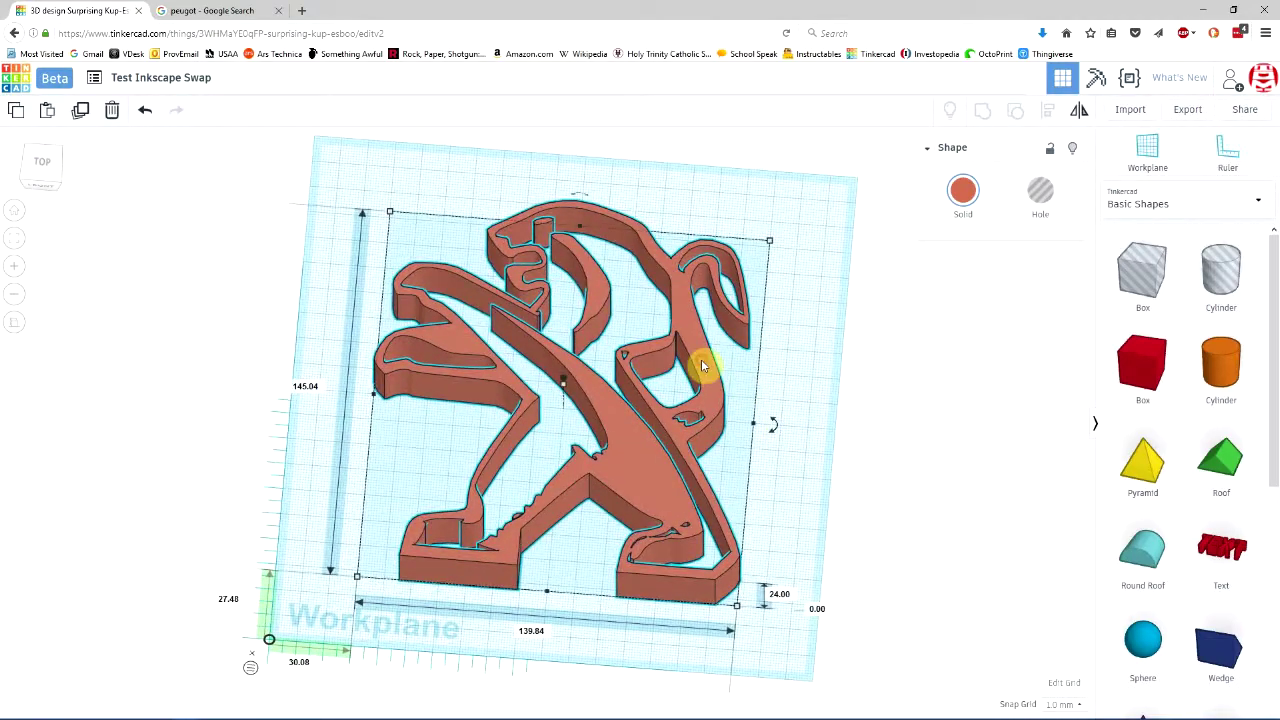
pyautogui.keyDown('alt'); pyautogui.keyDown('shift'); pyautogui.moveTo(770, 245); pyautogui.dragTo(616, 375); pyautogui.keyUp('shift'); pyautogui.keyUp('alt')
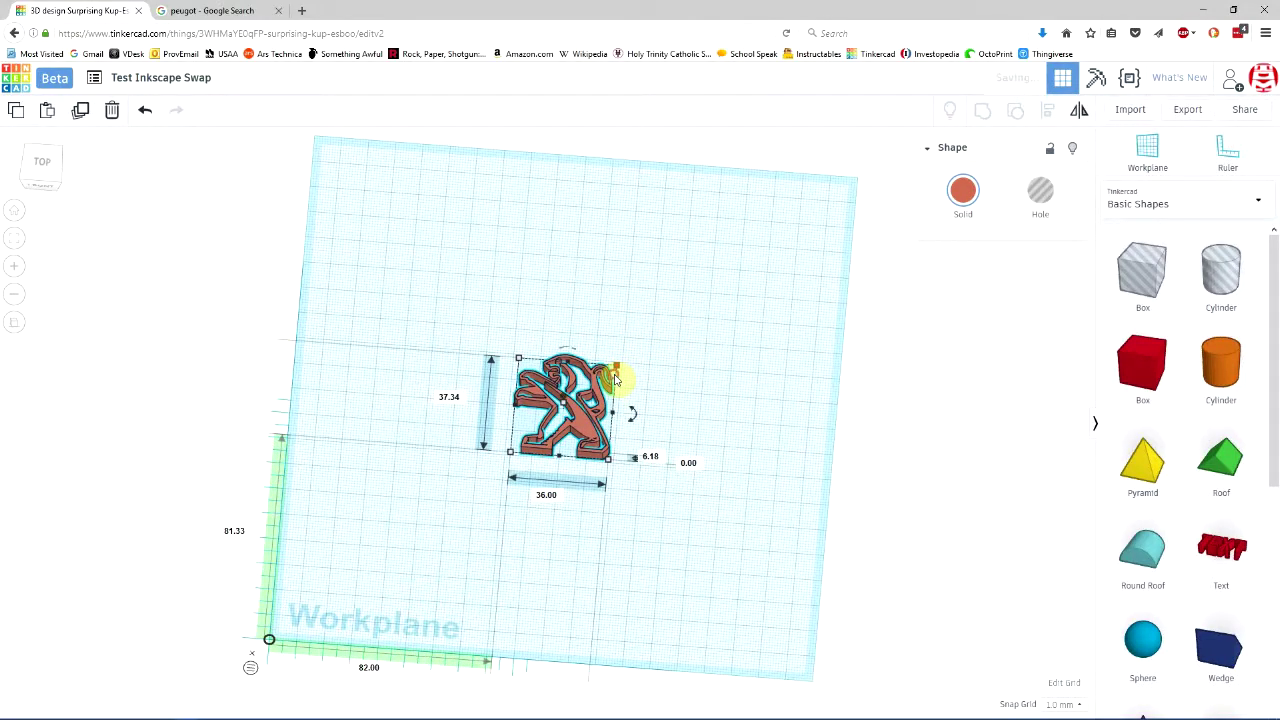
pyautogui.moveTo(588, 432); pyautogui.dragTo(748, 311)
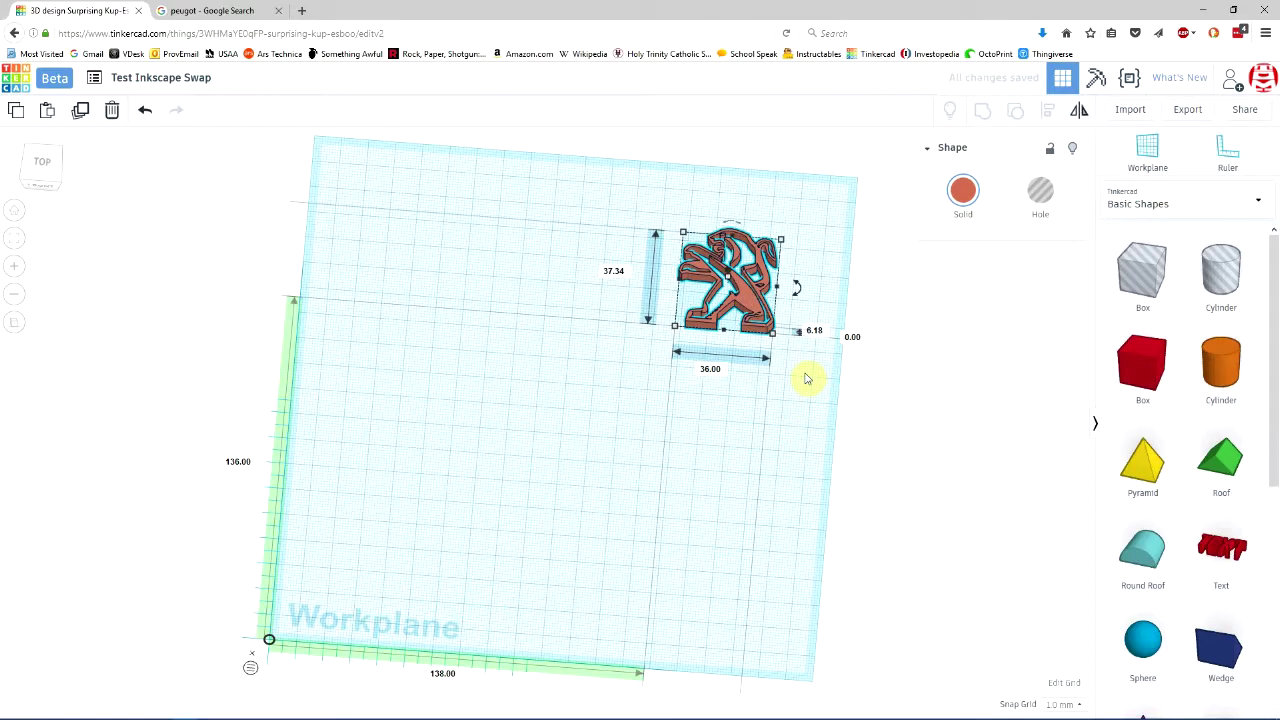
pyautogui.scroll(3, 830, 300)
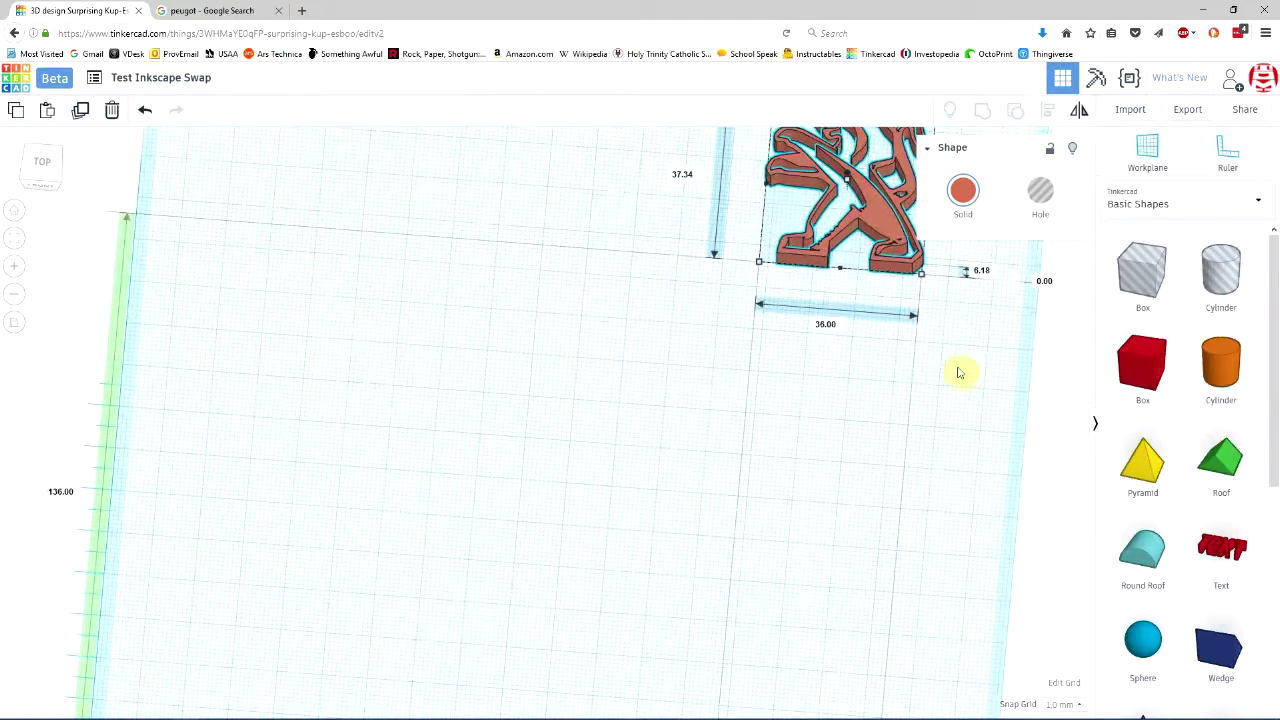
# Drop a Box onto the workplane, size it 89 × 53 mm and lower it to 7 mm
pyautogui.click(955, 402)
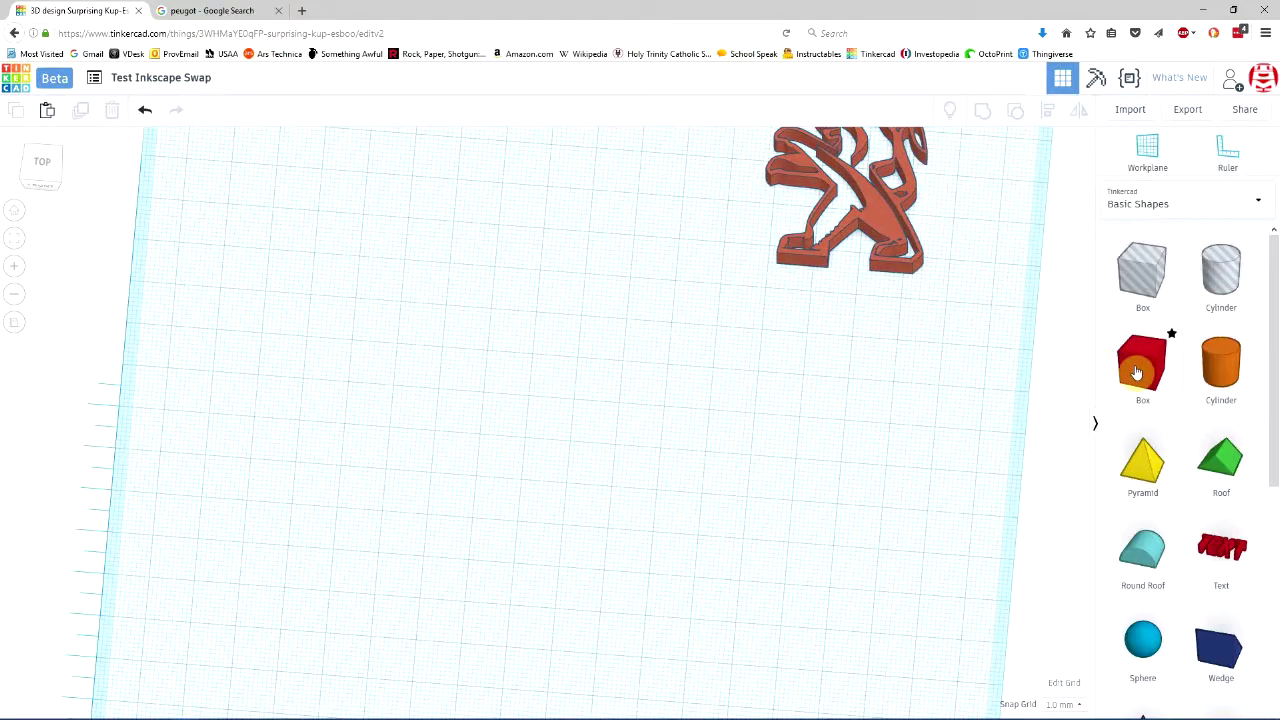
pyautogui.moveTo(1136, 372); pyautogui.dragTo(425, 368)
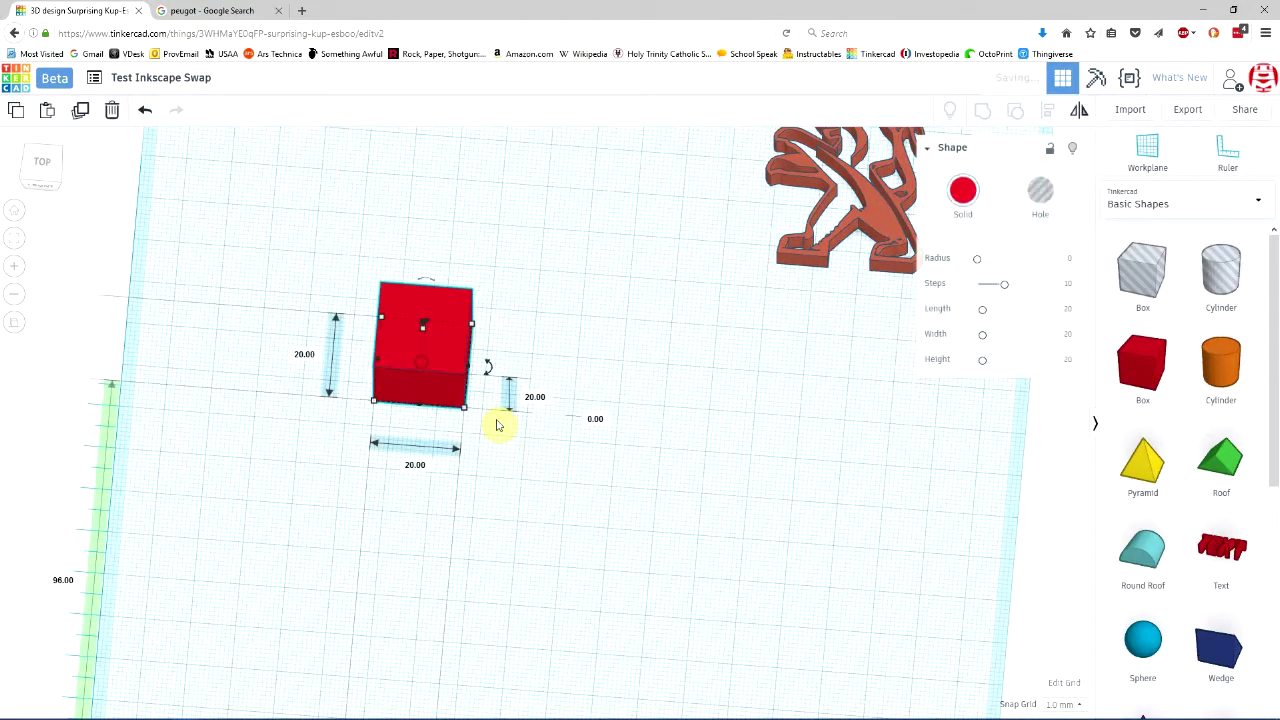
pyautogui.moveTo(466, 412); pyautogui.dragTo(762, 570)
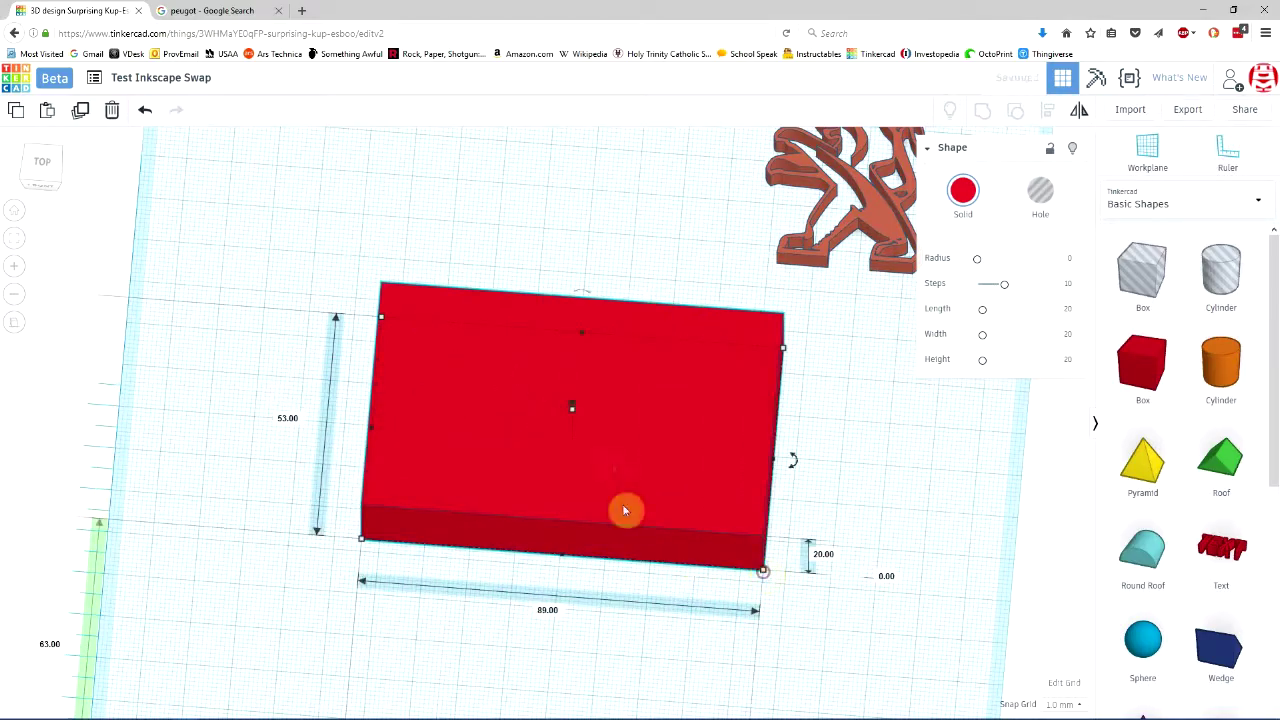
pyautogui.moveTo(720, 557); pyautogui.dragTo(569, 360, button='right')
pyautogui.moveTo(566, 348); pyautogui.dragTo(572, 391)
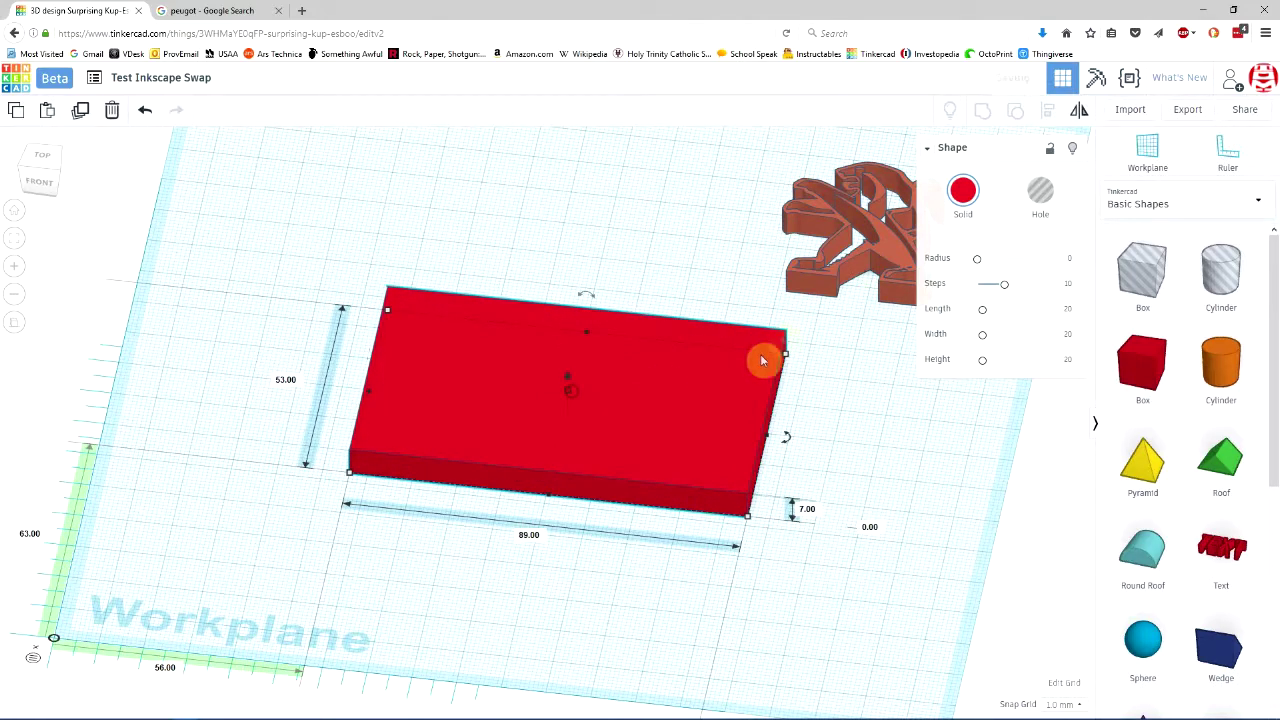
pyautogui.click(692, 337)
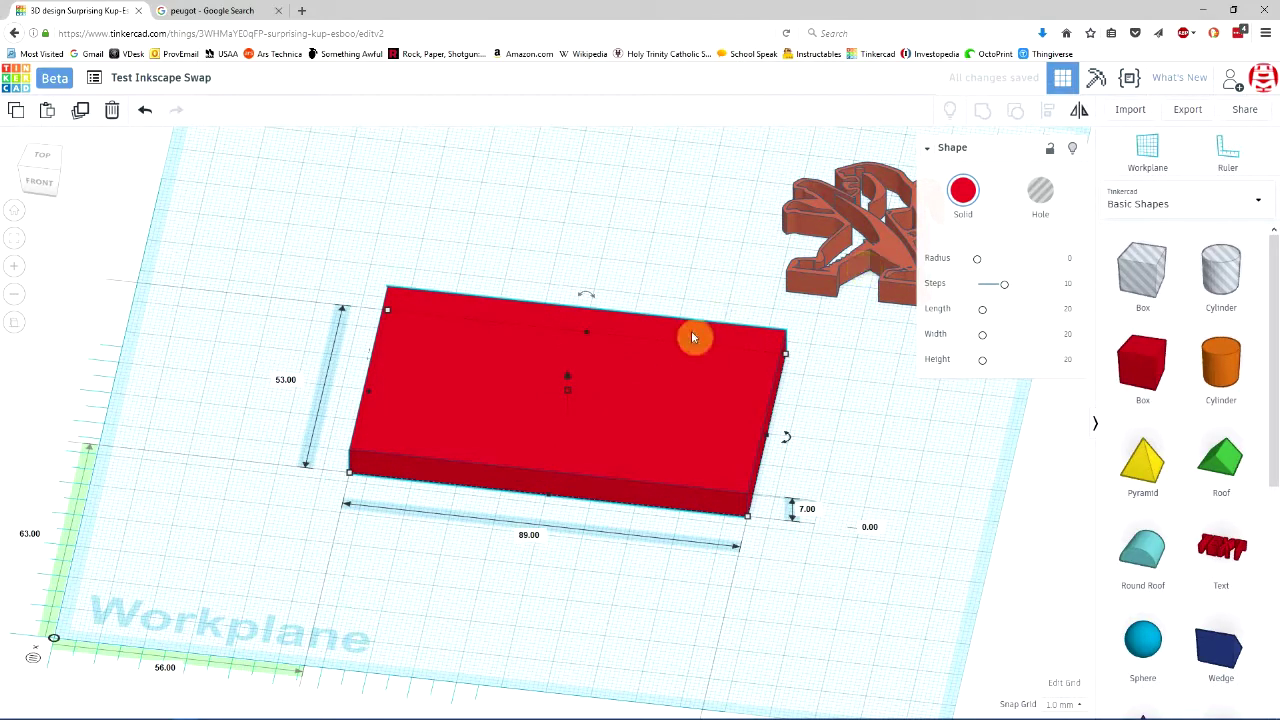
# Drop the lion logo onto a work plane on the slab's top face and centre it there
pyautogui.press('w')
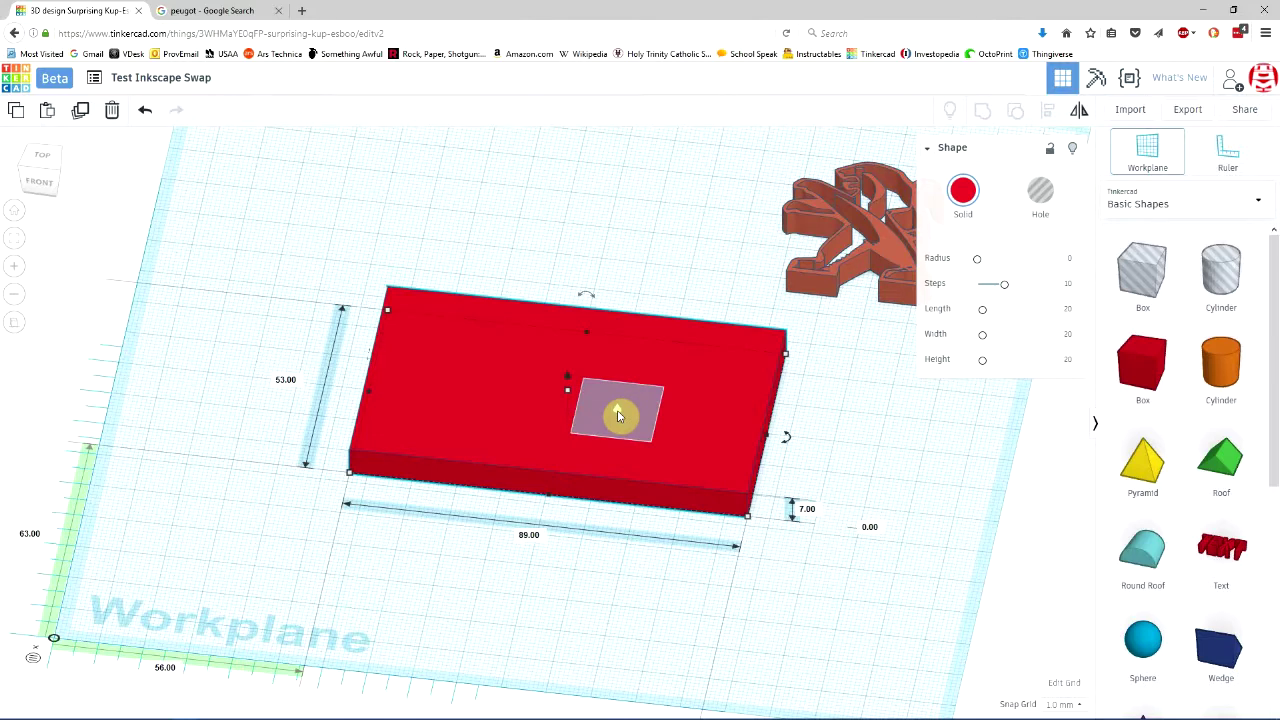
pyautogui.click(613, 403)
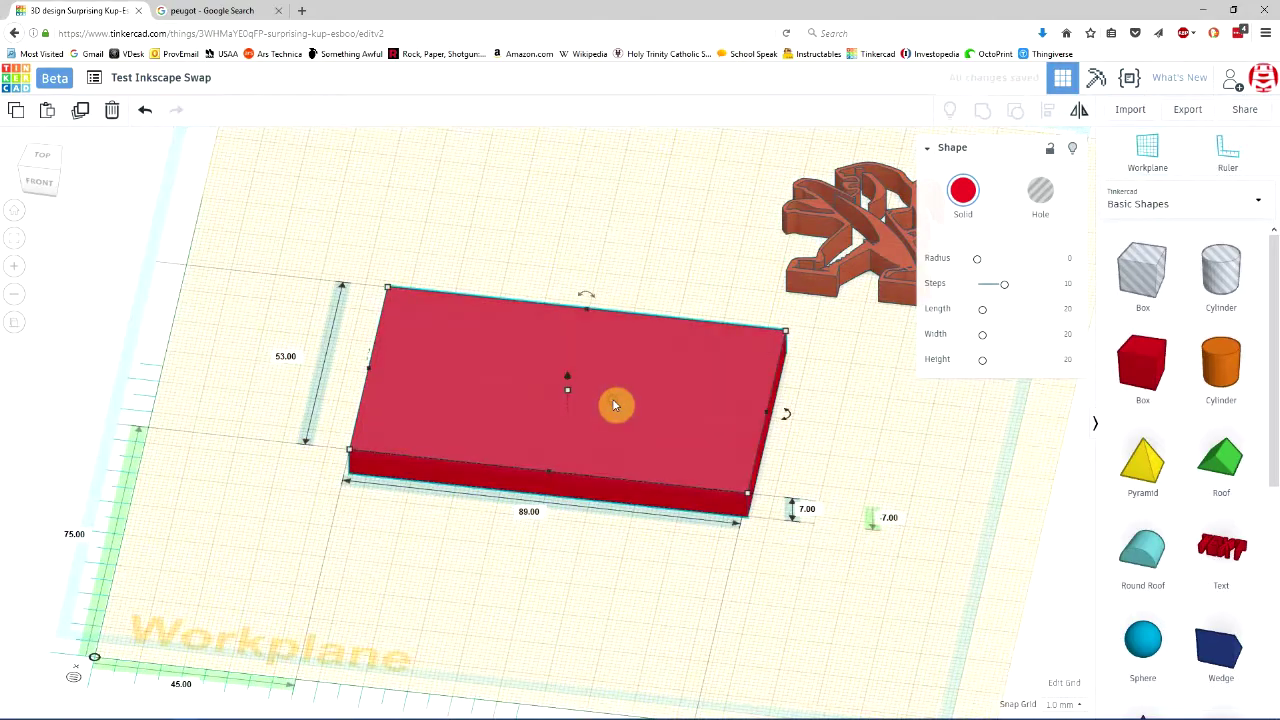
pyautogui.click(891, 250)
pyautogui.moveTo(888, 258); pyautogui.dragTo(898, 485)
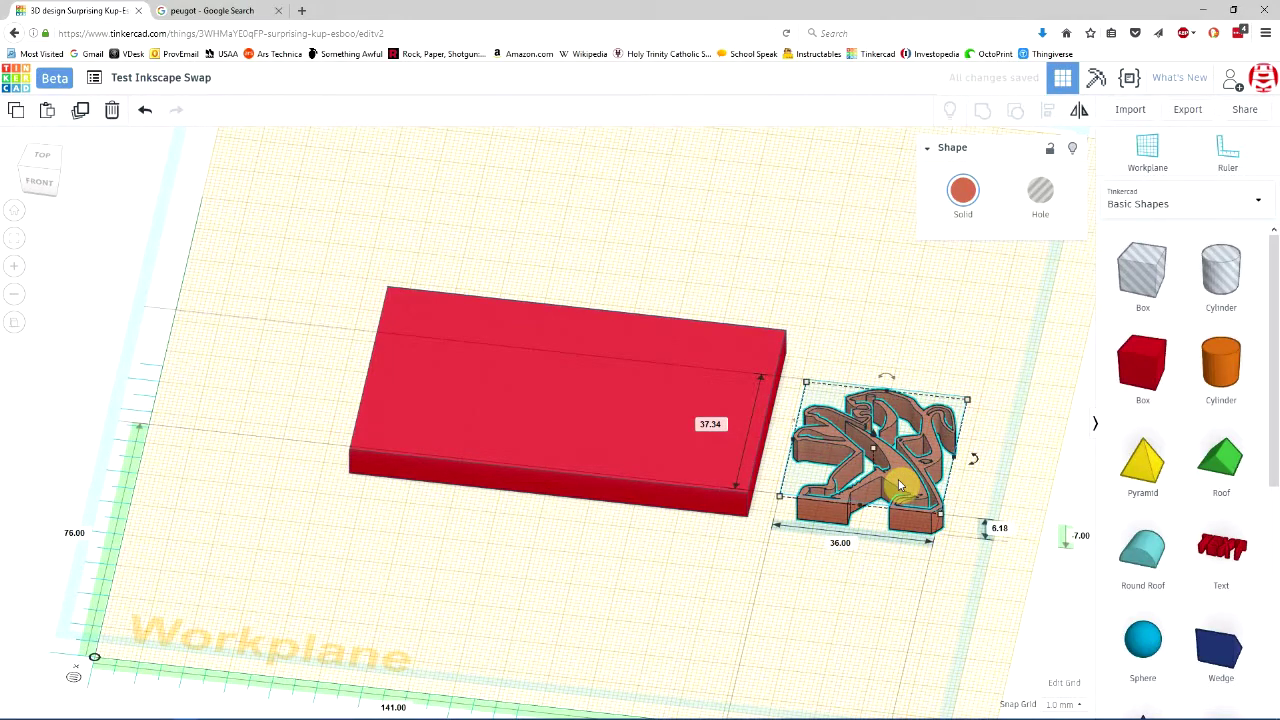
pyautogui.press('d')
pyautogui.moveTo(910, 483); pyautogui.dragTo(586, 392)
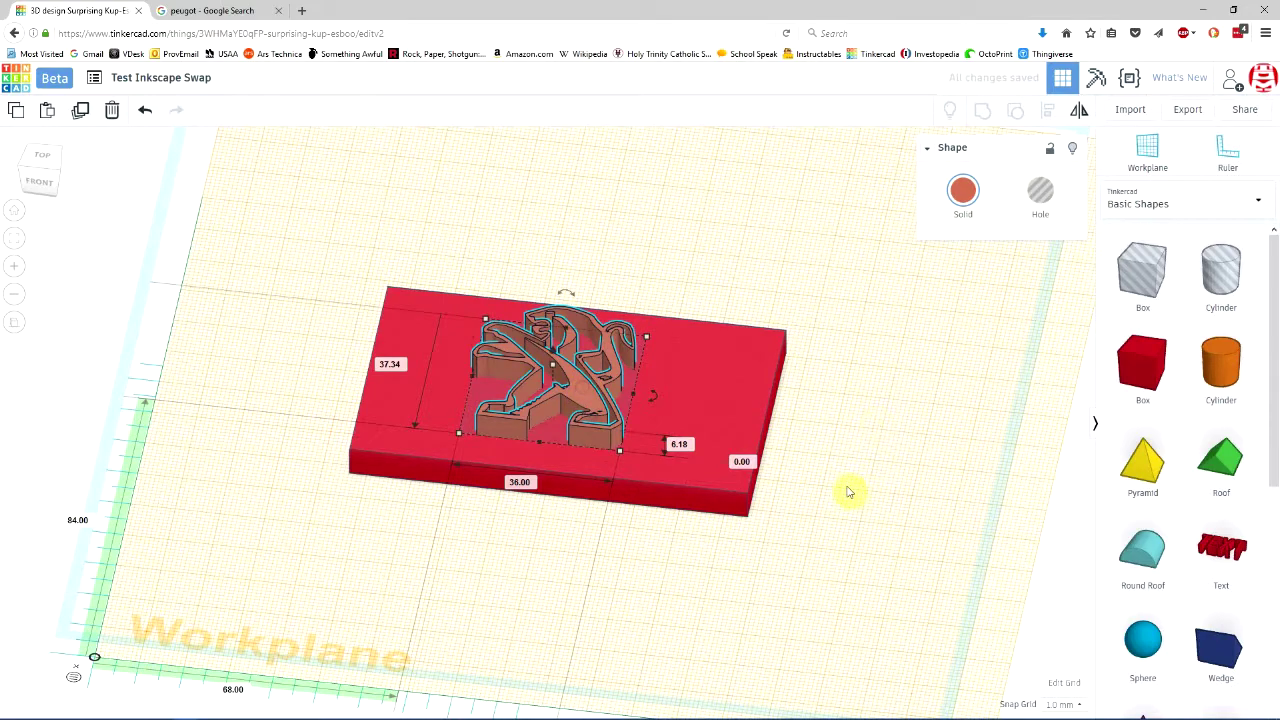
# Reset the work plane to the default ground grid and view the slab from another angle
pyautogui.press('w')
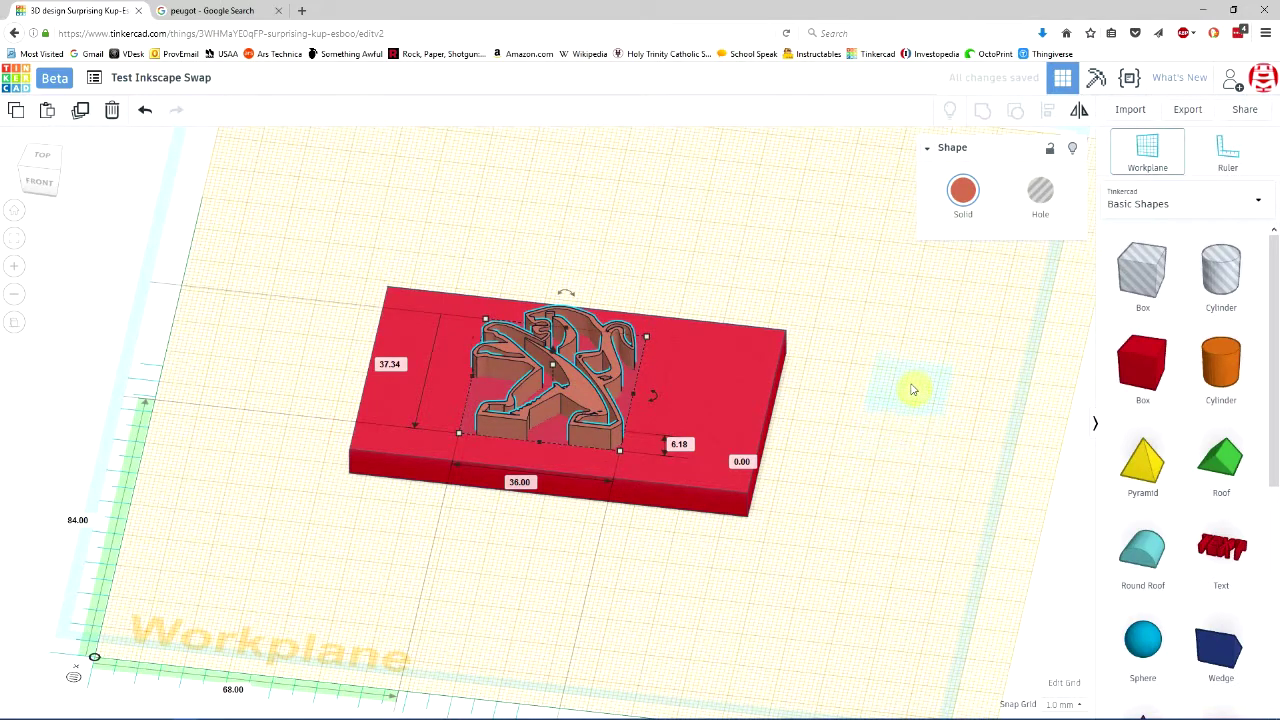
pyautogui.click(910, 388)
pyautogui.click(483, 571)
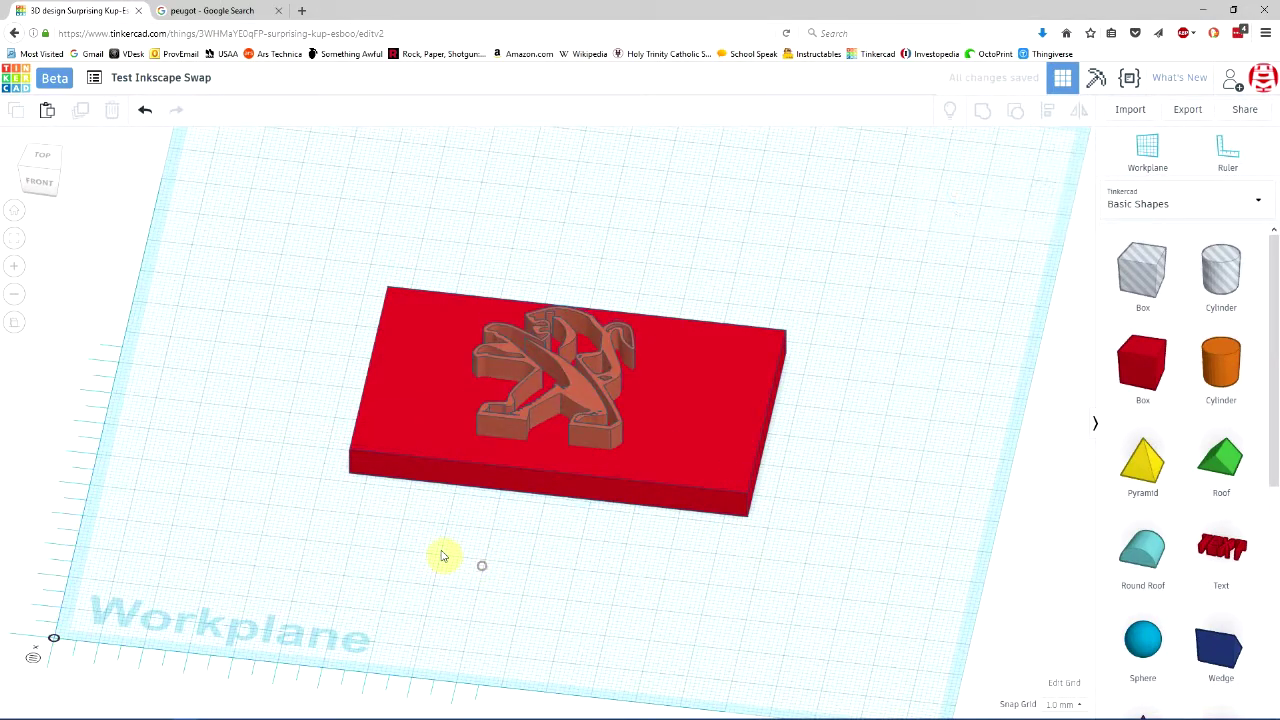
pyautogui.moveTo(443, 551); pyautogui.dragTo(760, 508, button='right')
# Narrow the red slab from its side handles down to 48 mm
pyautogui.click(760, 508)
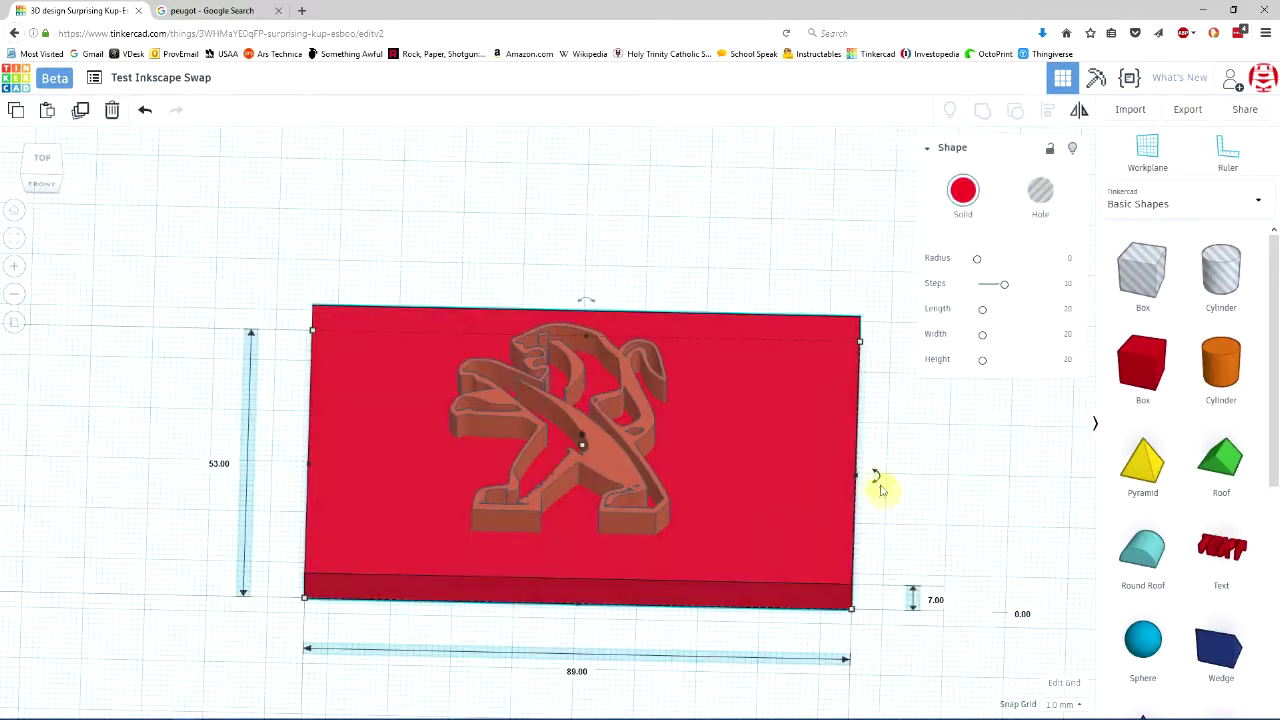
pyautogui.moveTo(857, 477); pyautogui.dragTo(727, 474)
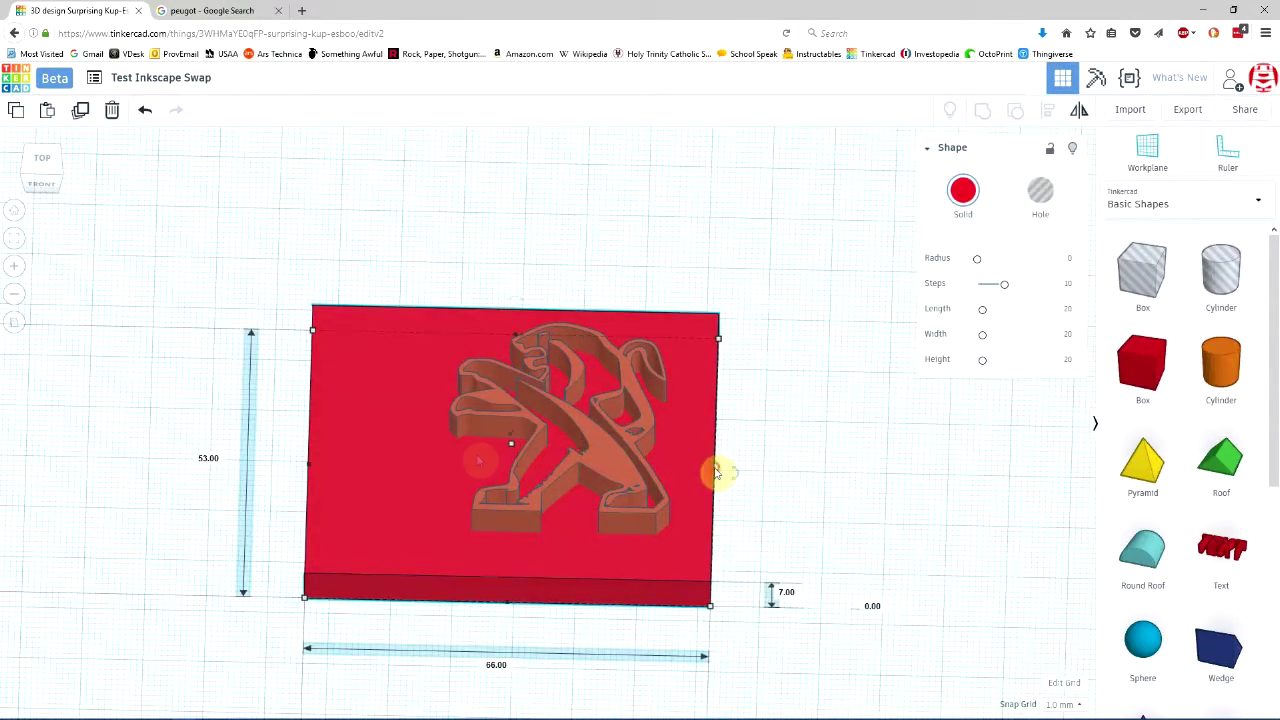
pyautogui.moveTo(307, 464); pyautogui.dragTo(421, 464)
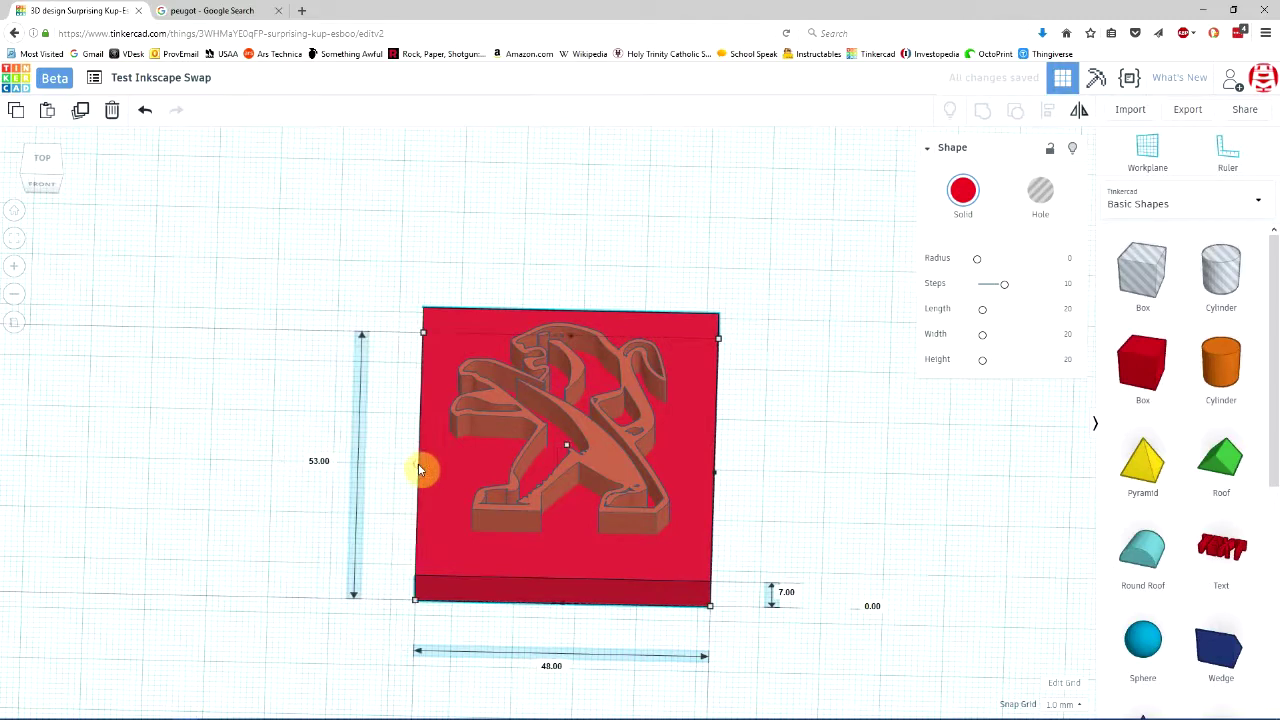
# Make the lion logo a hole at 4 mm elevation and group it with the slab
pyautogui.click(607, 456)
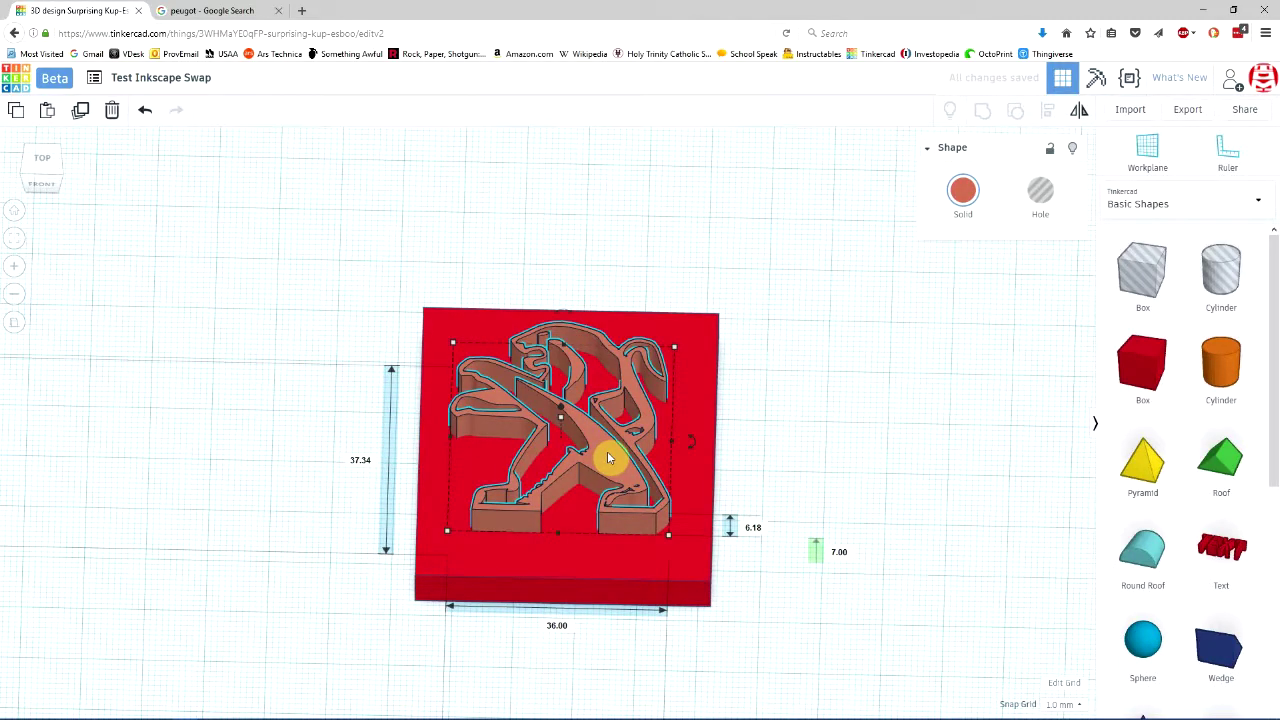
pyautogui.press('h')
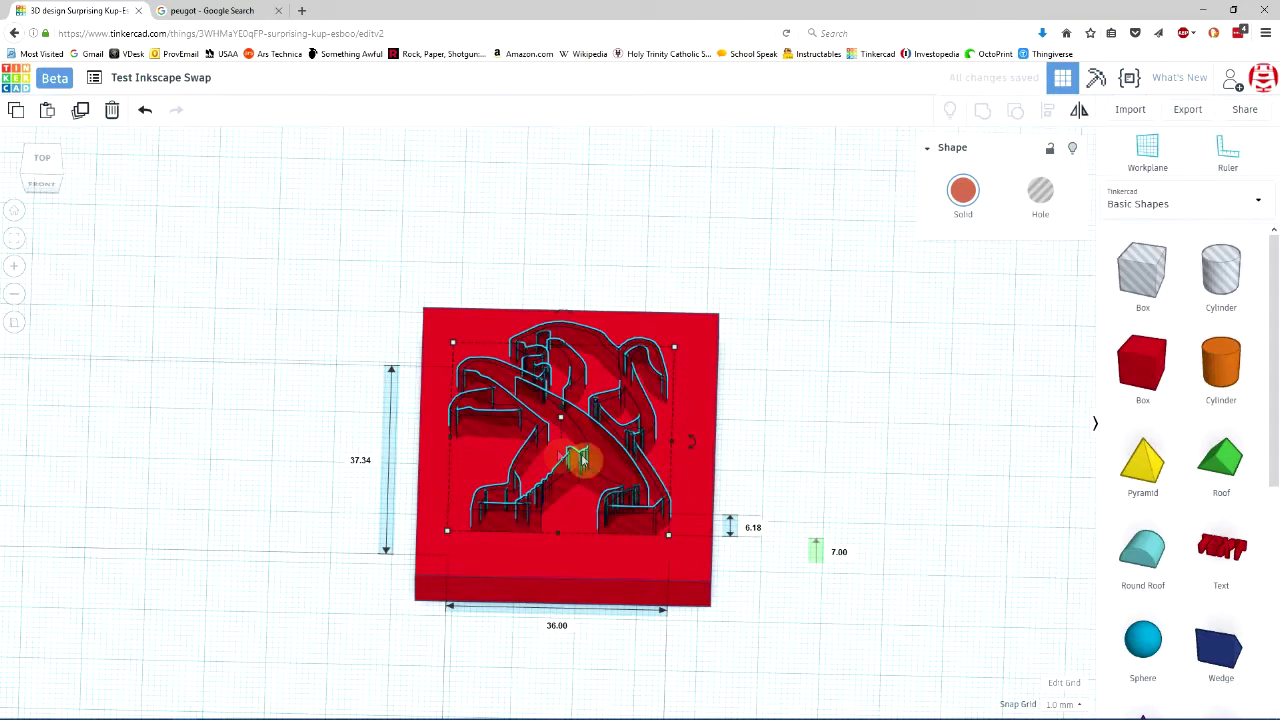
pyautogui.moveTo(886, 553); pyautogui.dragTo(533, 302, button='right')
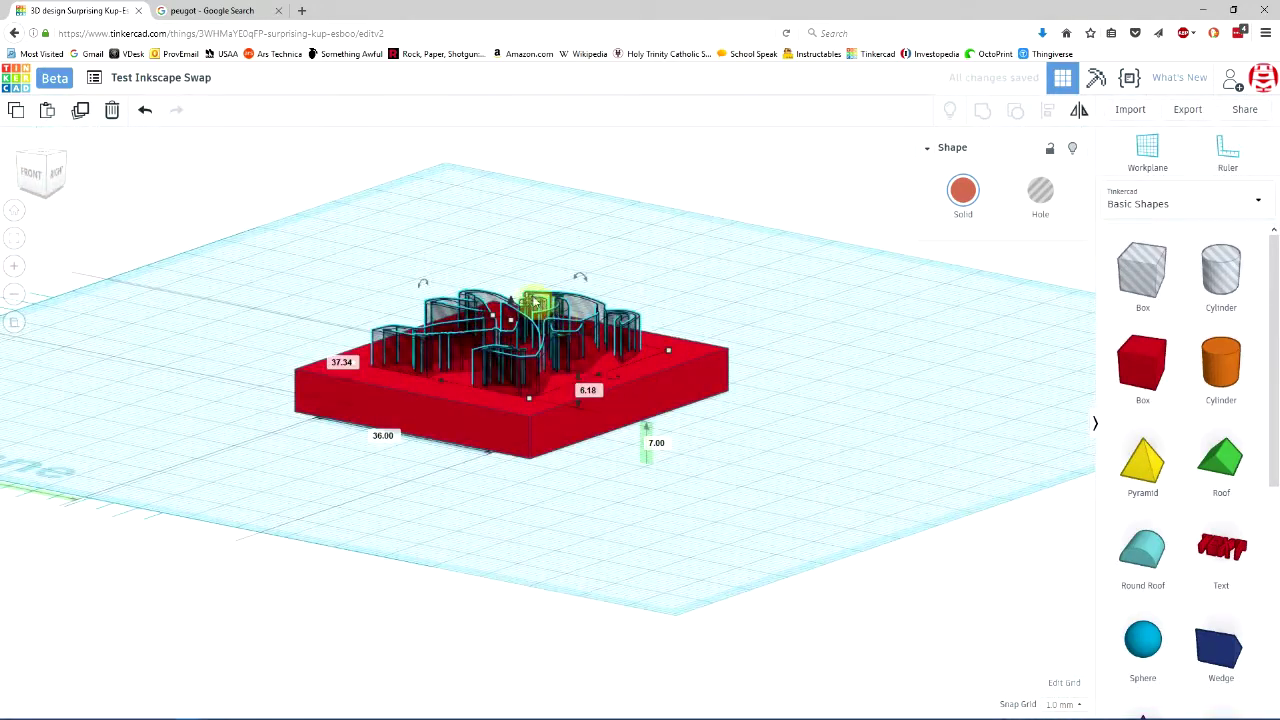
pyautogui.moveTo(512, 310); pyautogui.dragTo(513, 323)
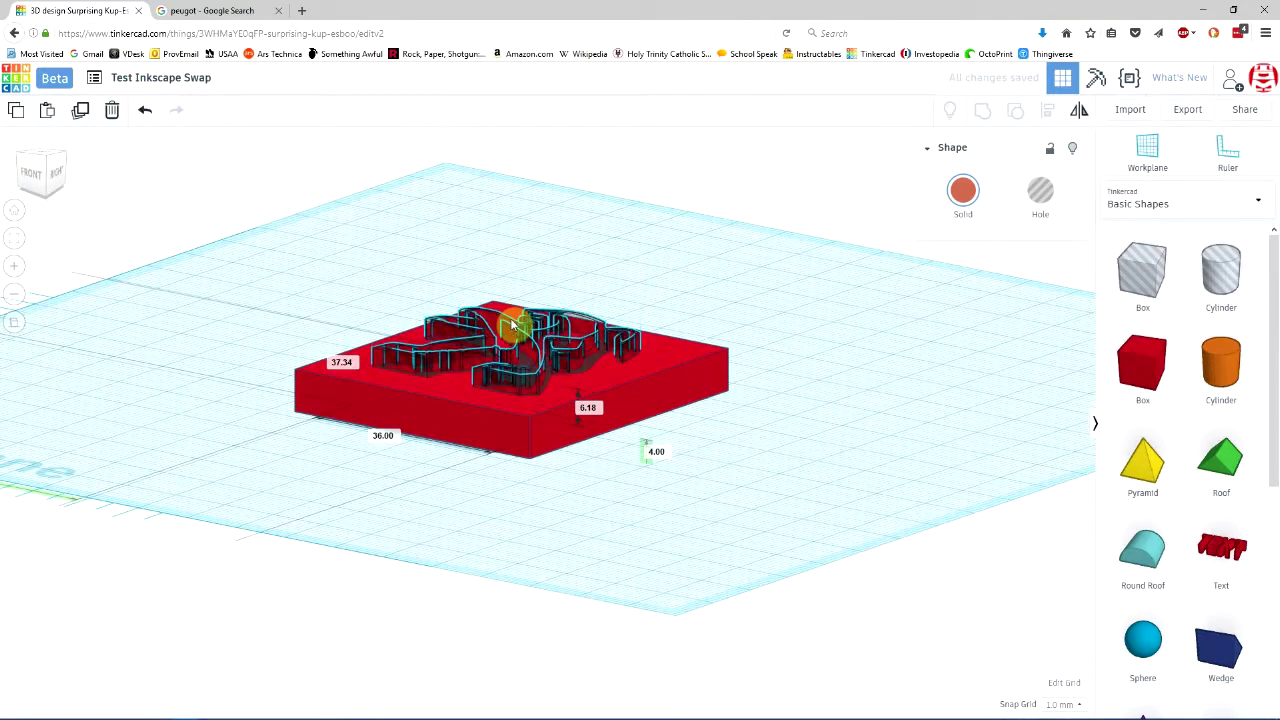
pyautogui.moveTo(276, 389); pyautogui.dragTo(334, 530, button='right')
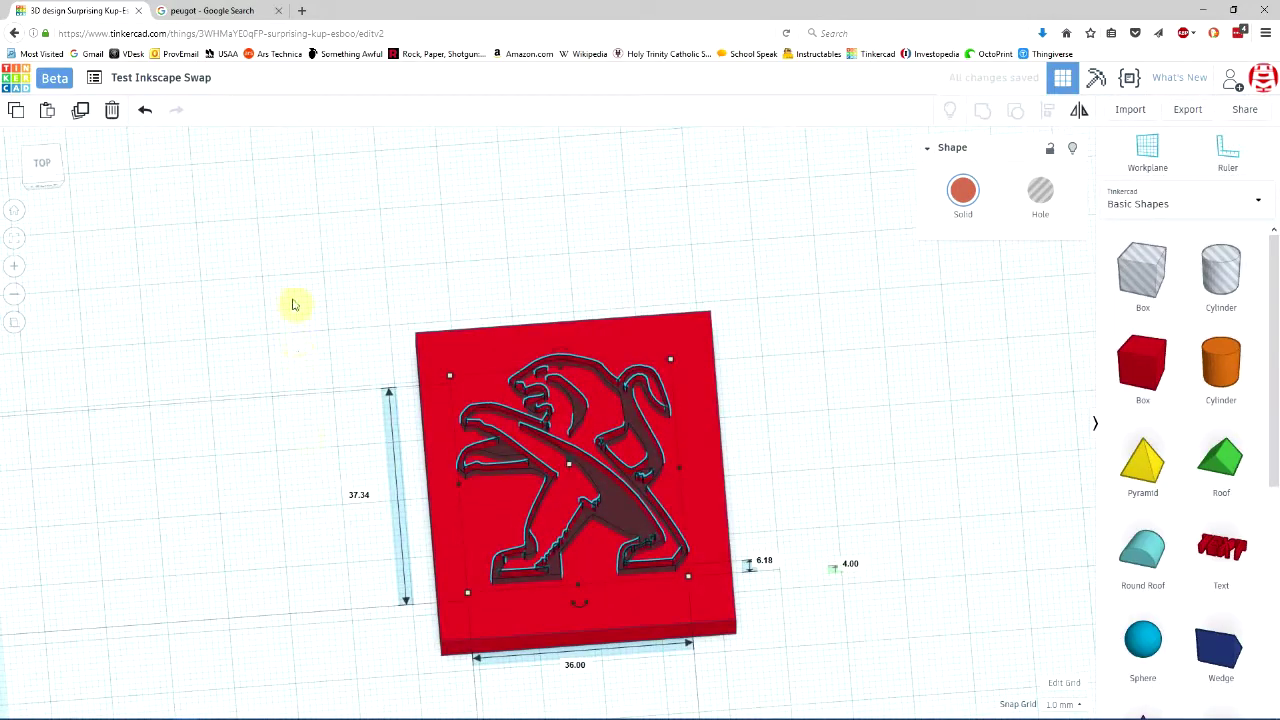
pyautogui.moveTo(294, 290); pyautogui.dragTo(791, 652)
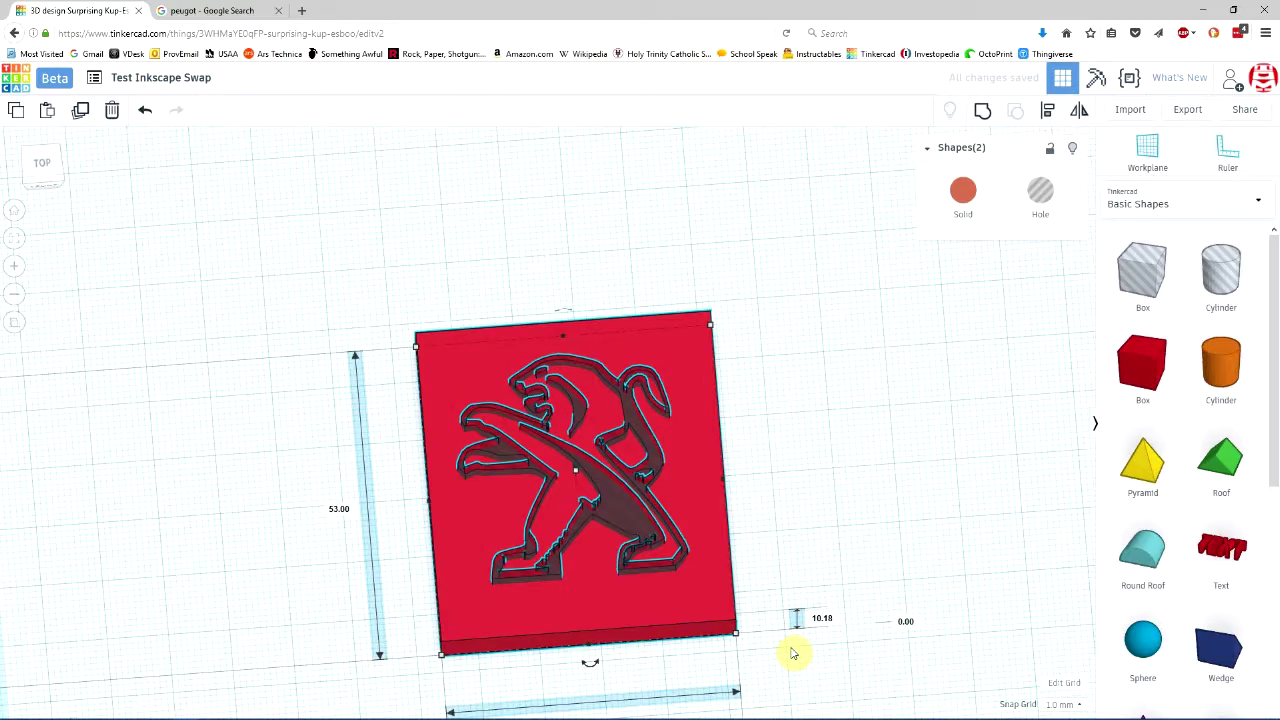
pyautogui.hotkey('ctrl', 'g')
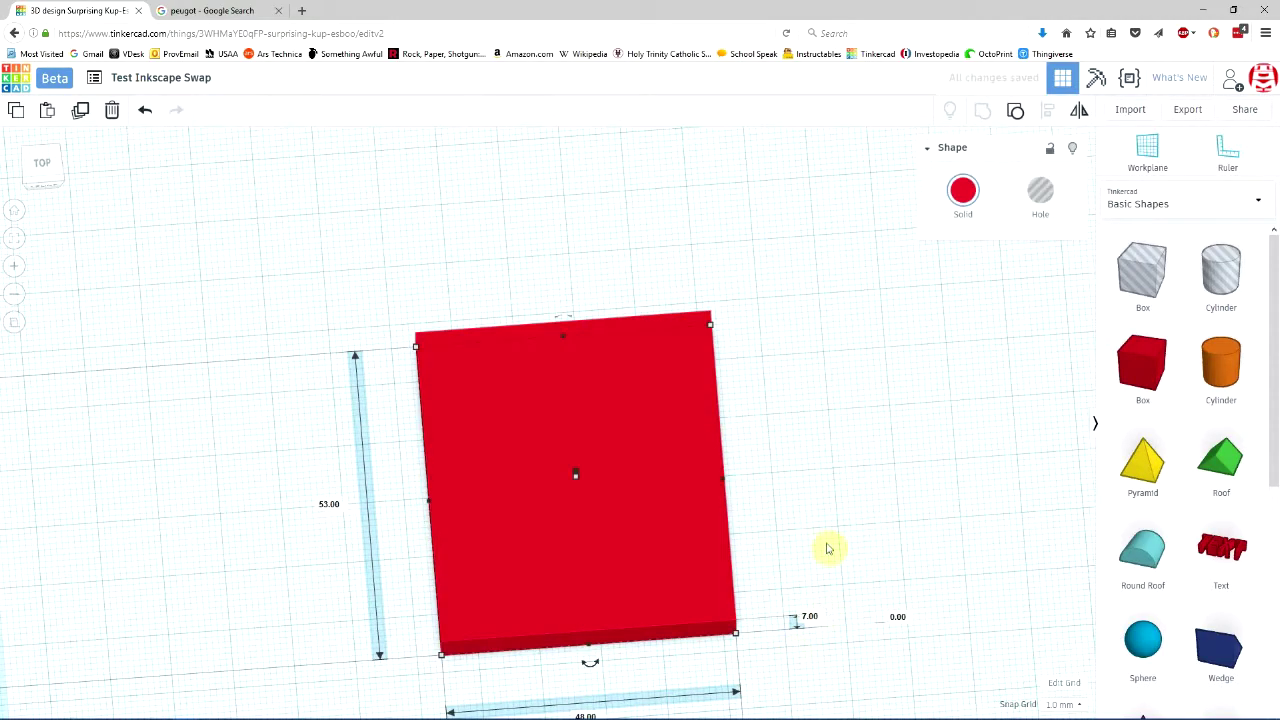
# Orbit and zoom around the grouped slab to inspect the cut-in lion
pyautogui.click(891, 502)
pyautogui.moveTo(849, 511); pyautogui.dragTo(626, 537, button='right')
pyautogui.scroll(5, 626, 537)
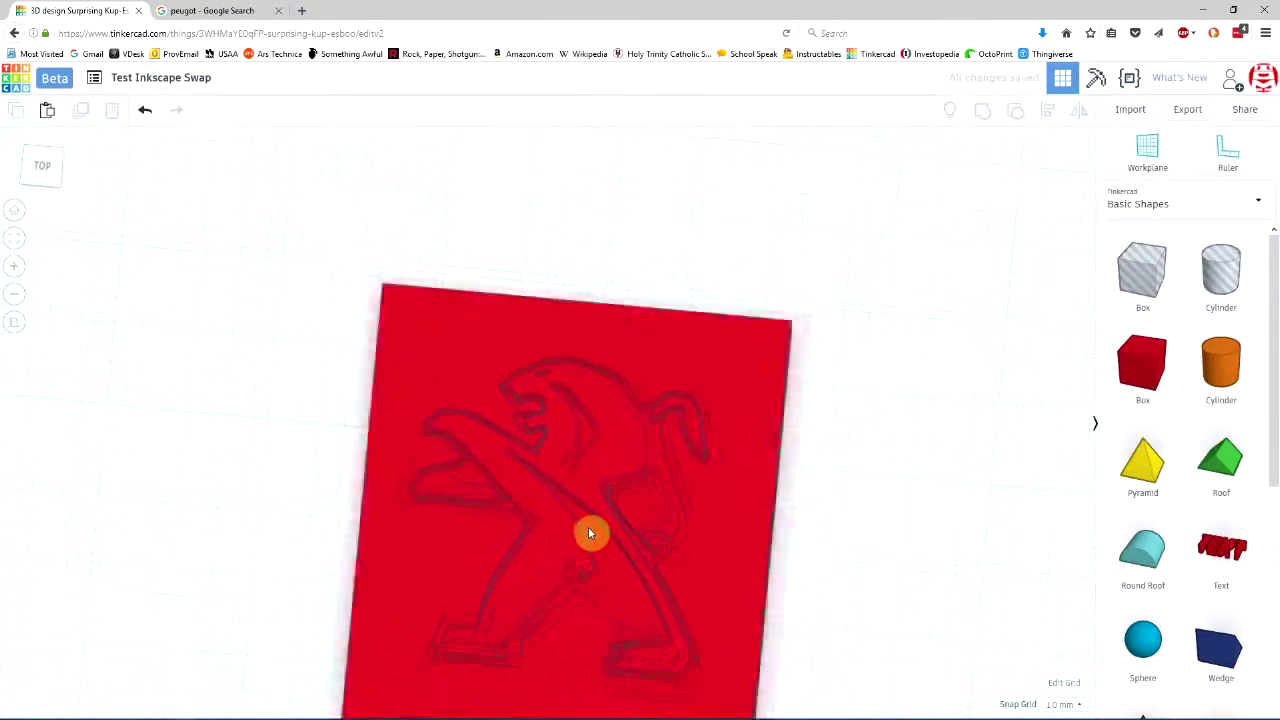
pyautogui.moveTo(594, 497); pyautogui.dragTo(481, 543, button='right')
pyautogui.scroll(8, 555, 475)
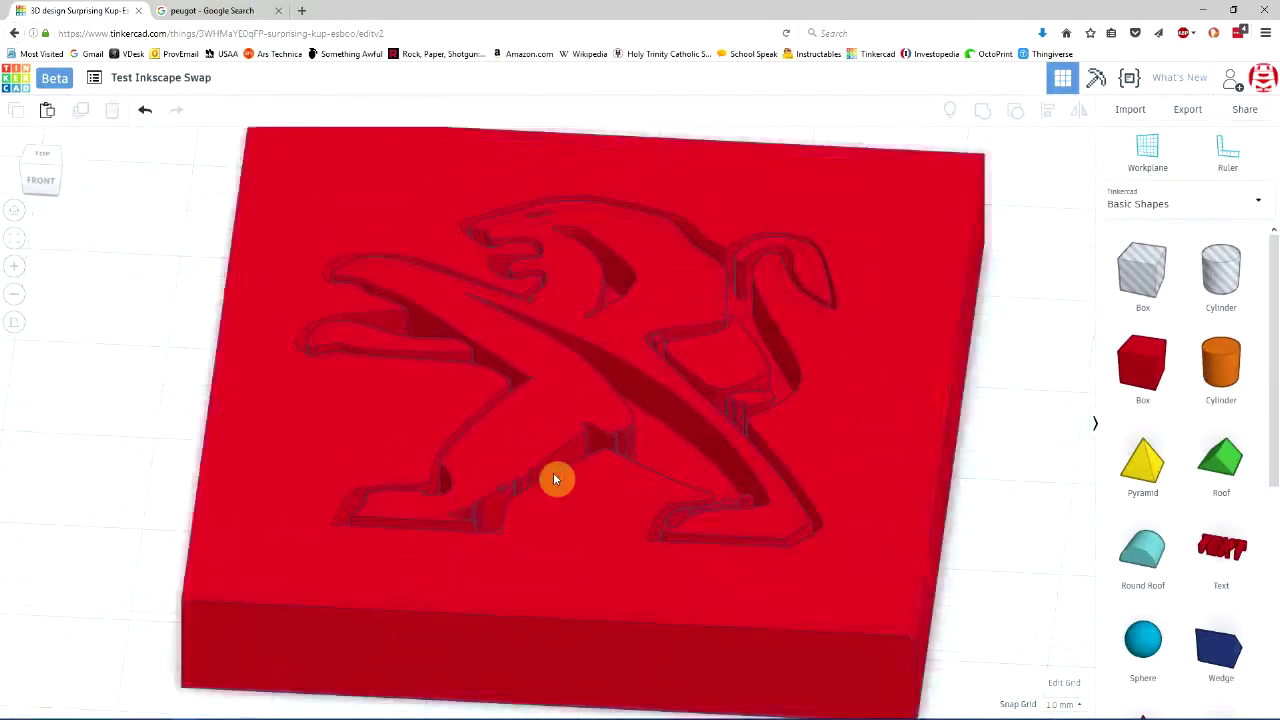
pyautogui.moveTo(561, 510); pyautogui.dragTo(706, 517, button='right')
pyautogui.scroll(-5, 549, 554)
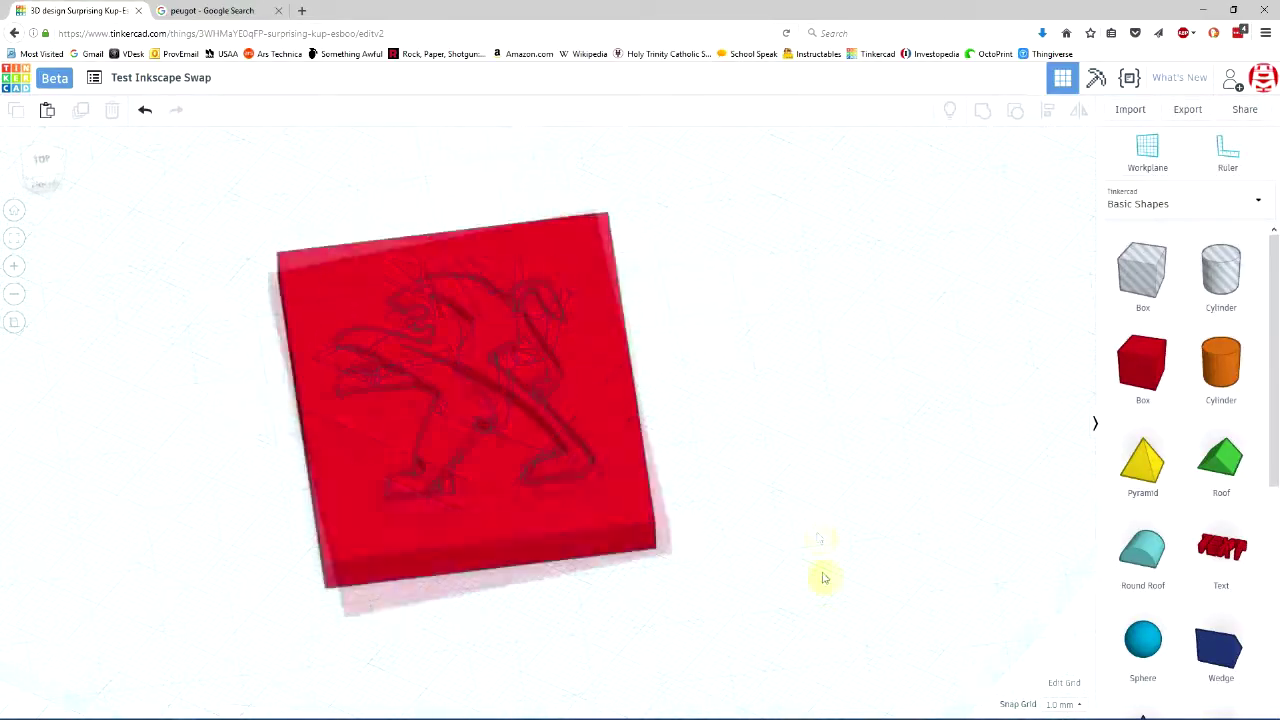
pyautogui.moveTo(823, 577); pyautogui.dragTo(755, 635, button='right')
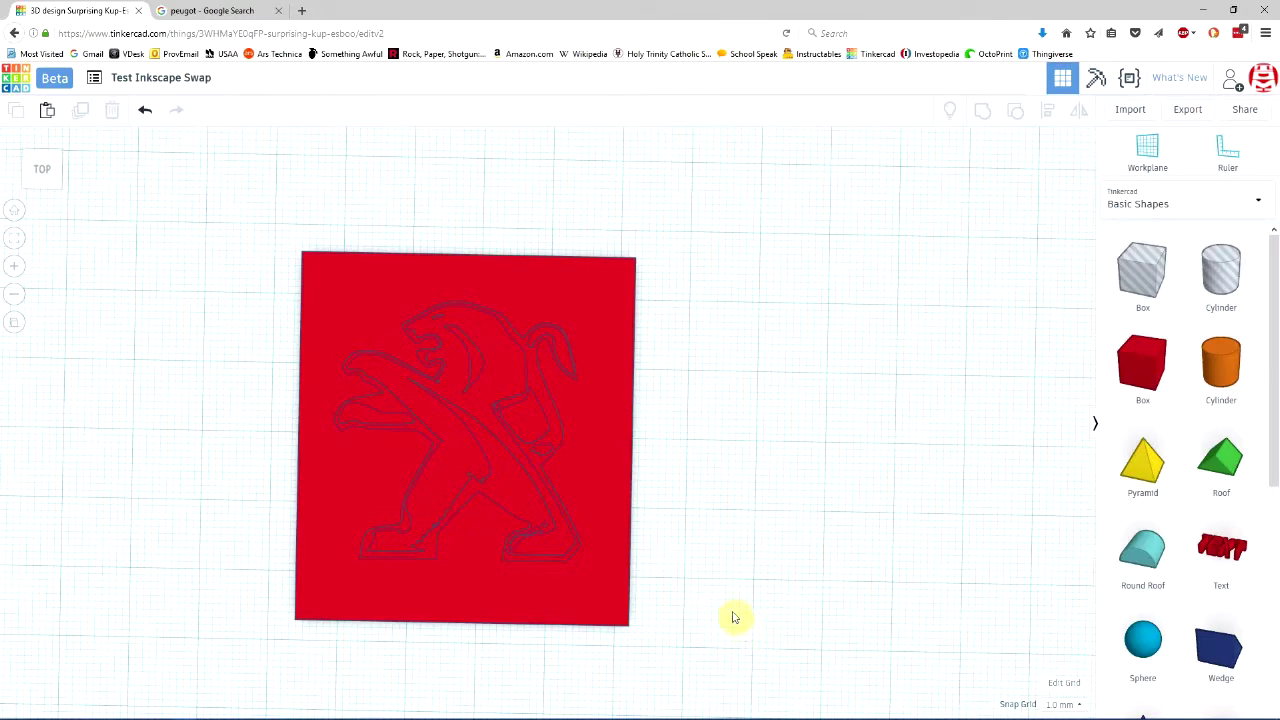
# Ungroup the slab, pull the lion hole out and delete it, then switch to Inkscape
pyautogui.click(557, 513)
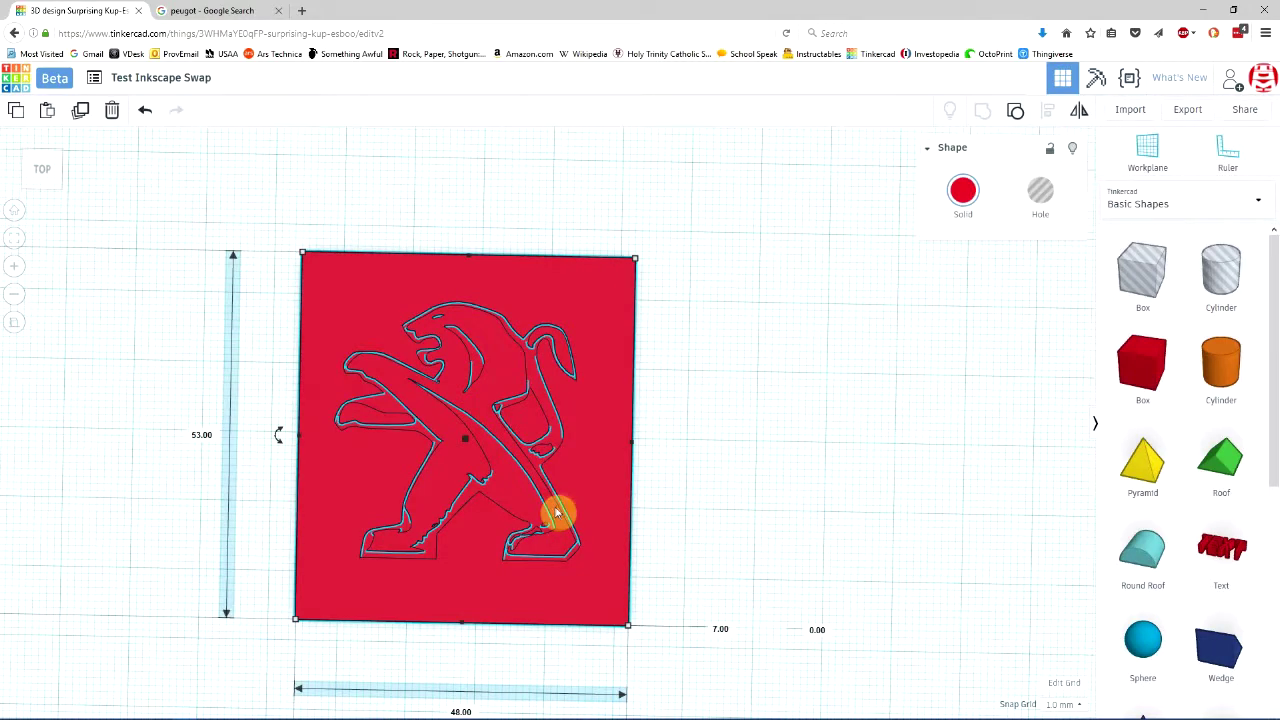
pyautogui.click(686, 529)
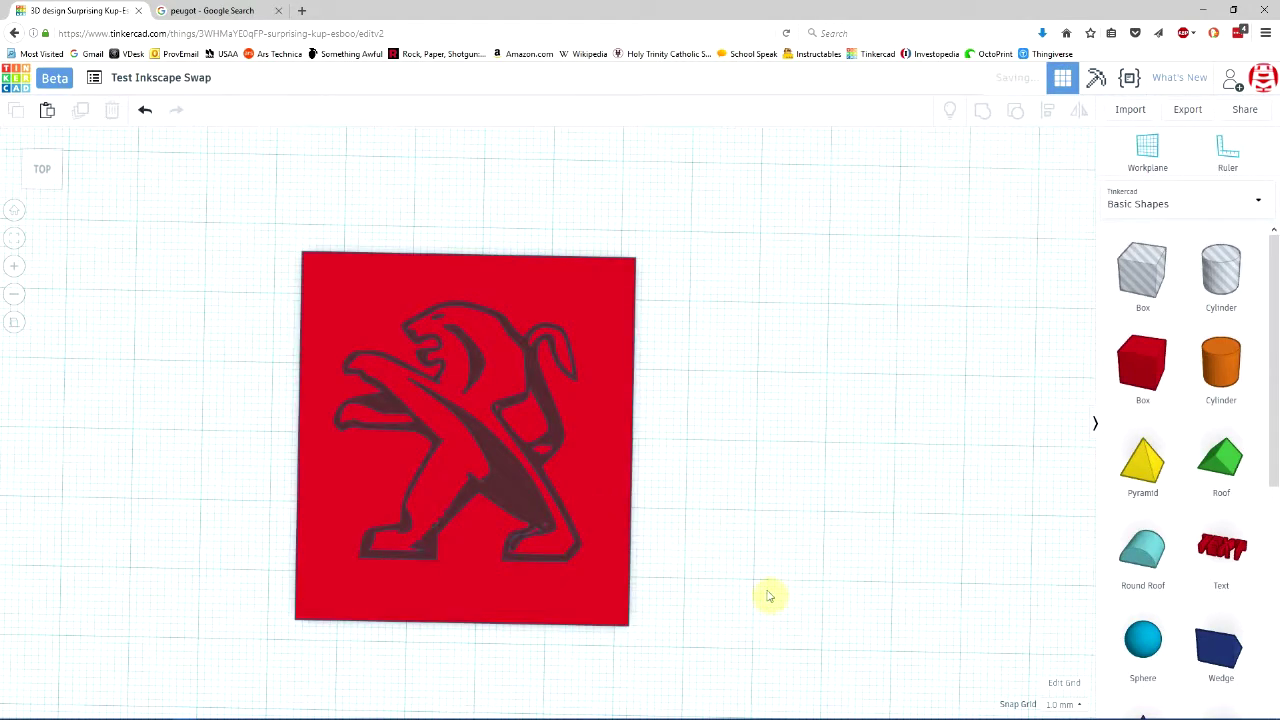
pyautogui.moveTo(766, 594); pyautogui.dragTo(503, 343, button='right')
pyautogui.moveTo(503, 343); pyautogui.dragTo(849, 391)
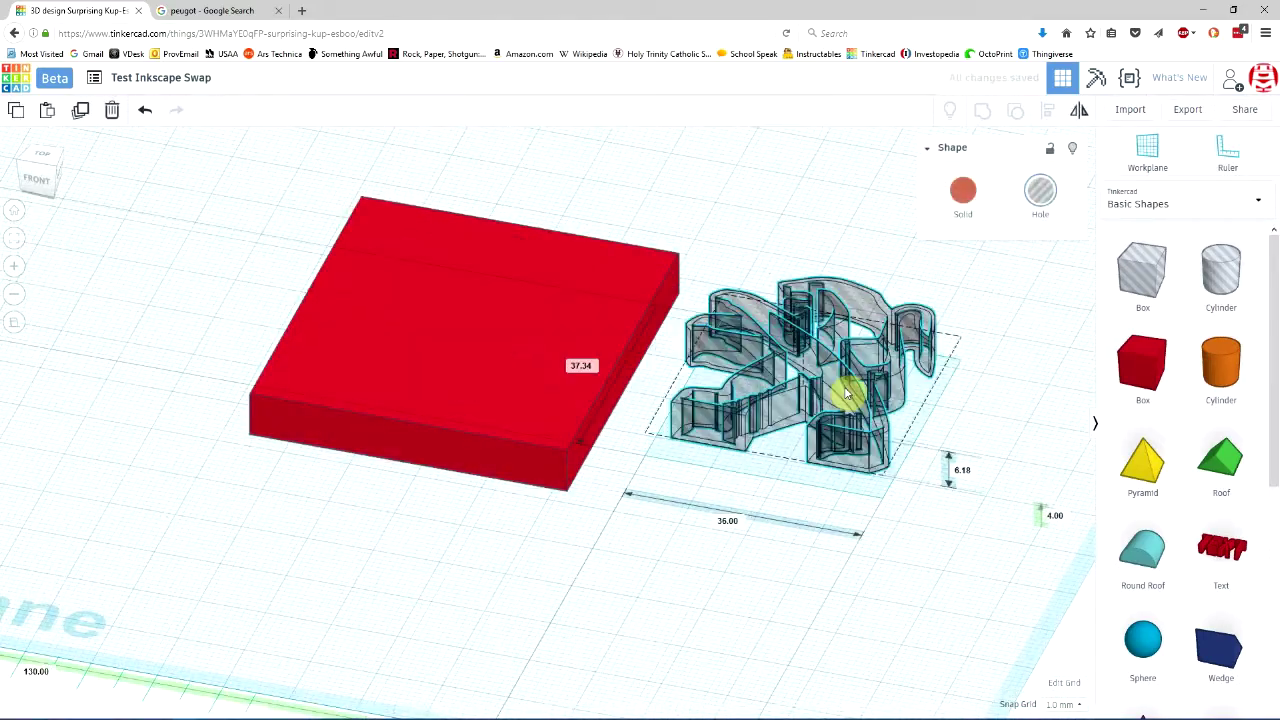
pyautogui.moveTo(686, 458); pyautogui.dragTo(567, 430, button='right')
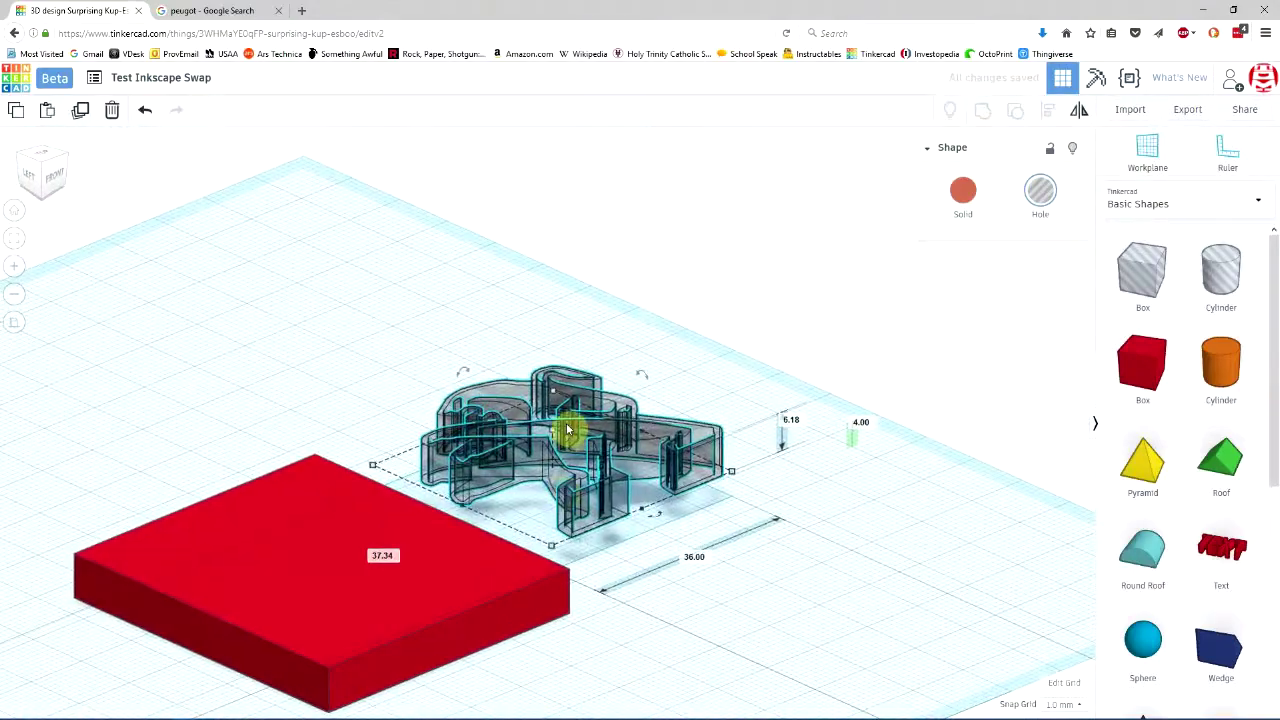
pyautogui.click(894, 537)
pyautogui.moveTo(894, 537); pyautogui.dragTo(686, 477, button='right')
pyautogui.click(686, 477)
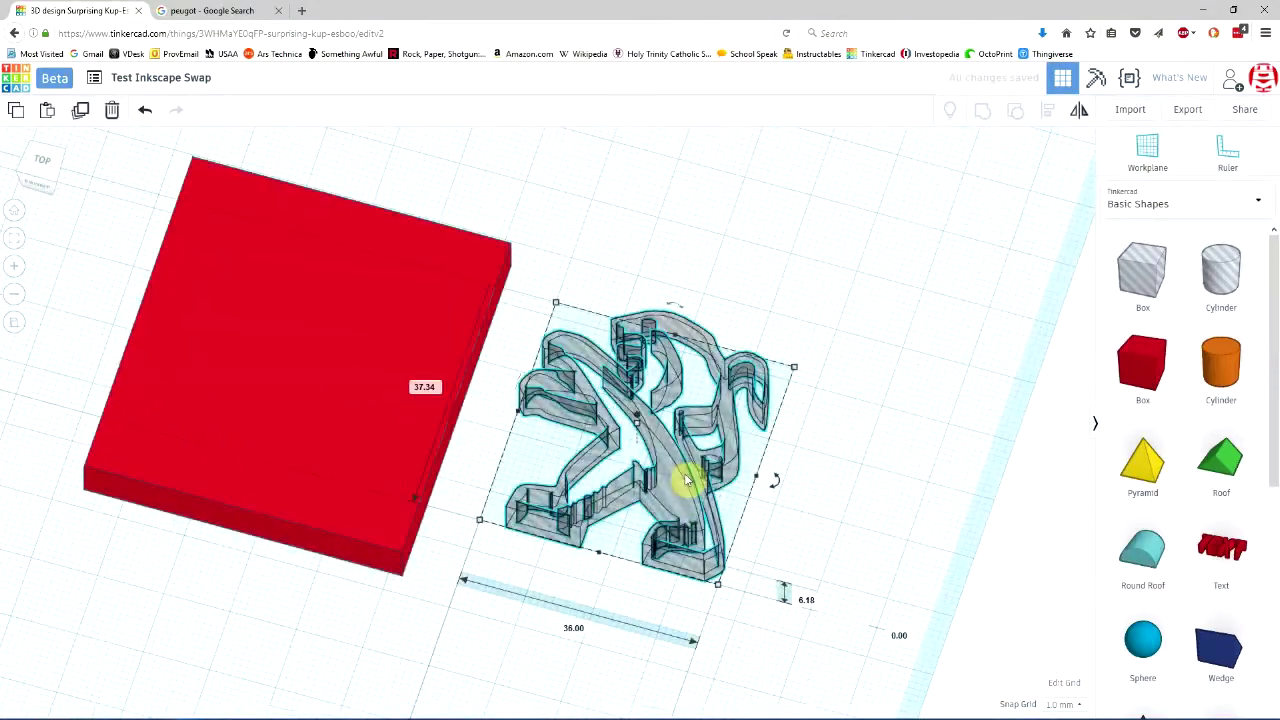
pyautogui.press('Delete')
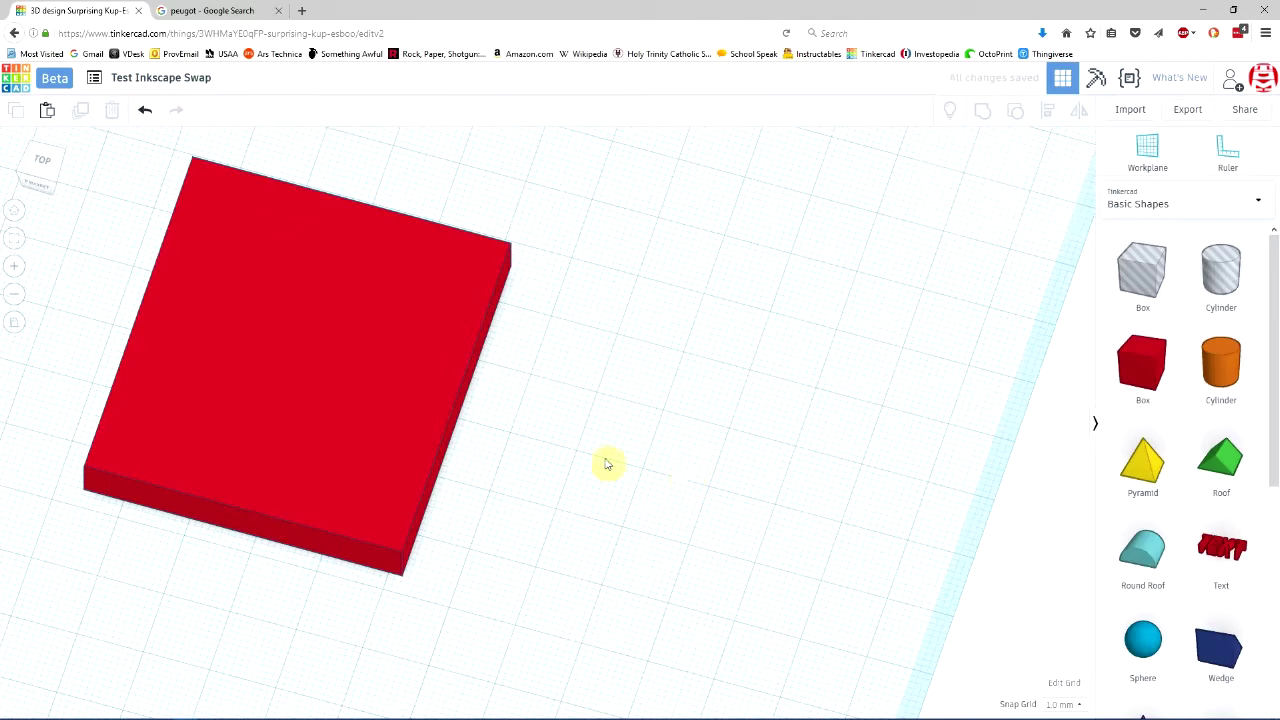
pyautogui.hotkey('alt', 'Tab')
# Delete the traced lion path and draw a black spiral in the middle of the canvas
pyautogui.click(610, 383)
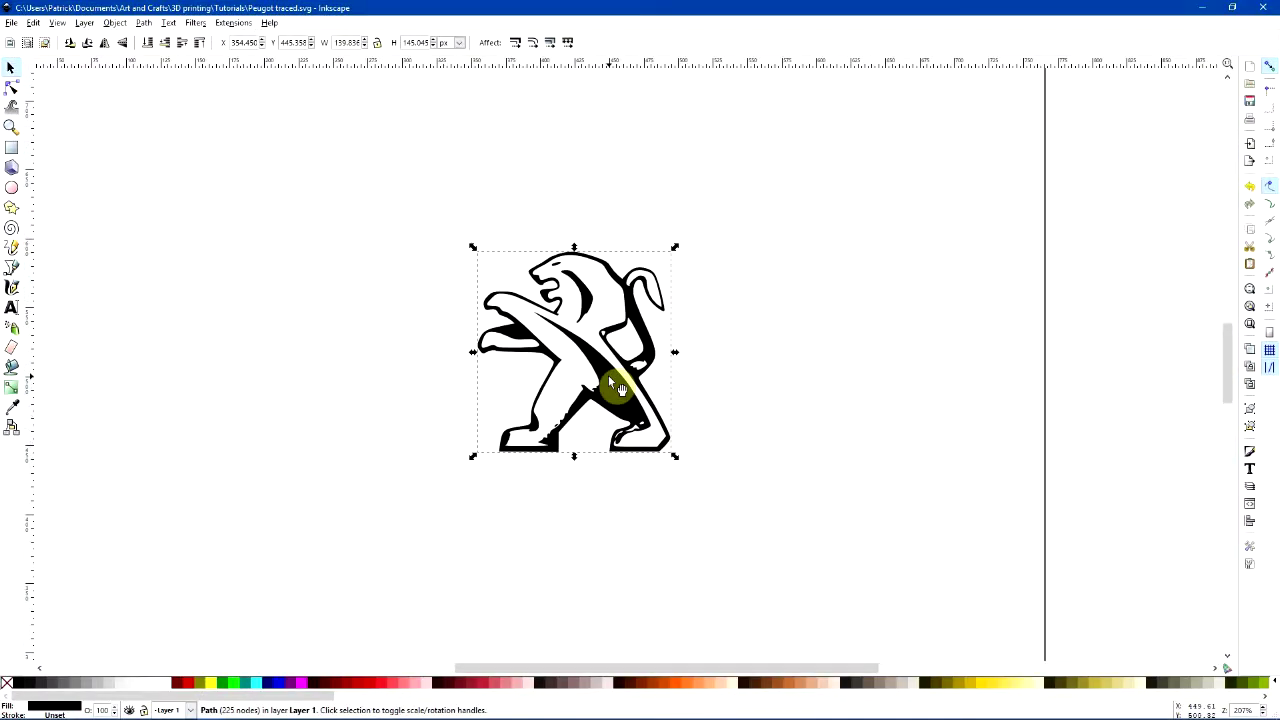
pyautogui.press('Delete')
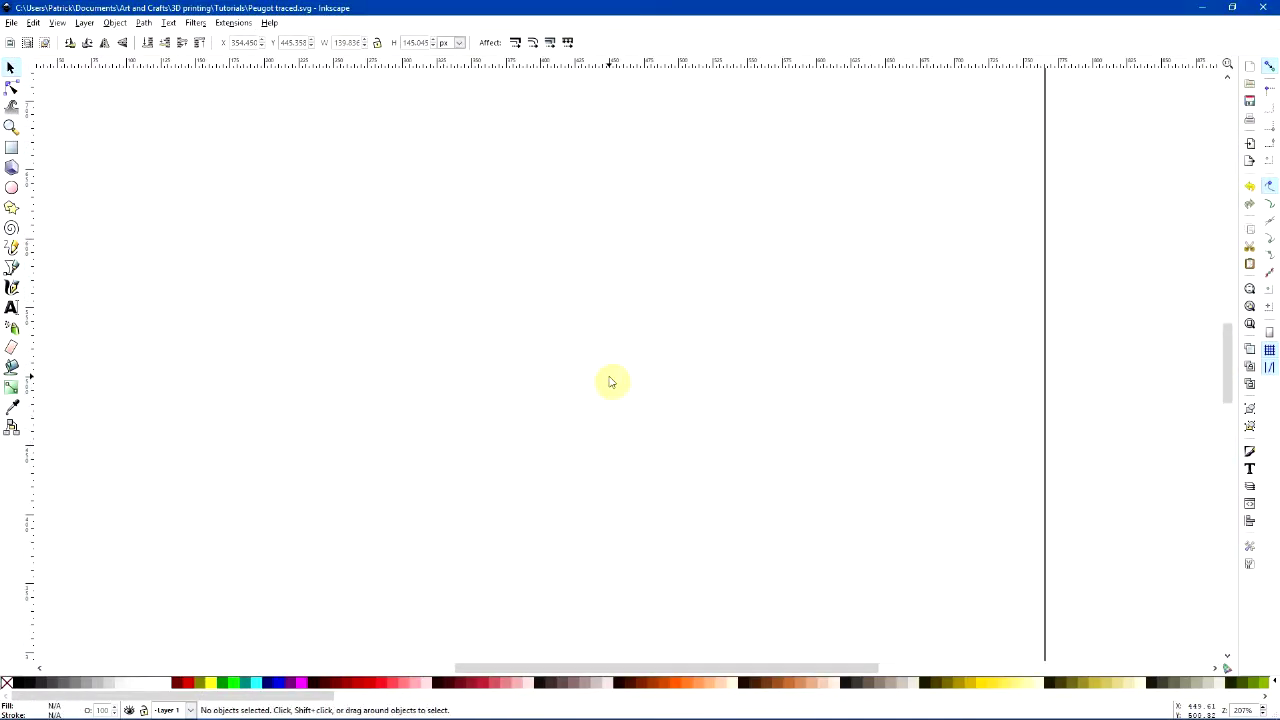
pyautogui.click(12, 229)
pyautogui.moveTo(456, 357)
pyautogui.mouseDown()
pyautogui.moveTo(517, 434)
pyautogui.moveTo(371, 469)
pyautogui.moveTo(346, 220)
pyautogui.moveTo(580, 285)
pyautogui.moveTo(574, 449)
pyautogui.moveTo(517, 476)
pyautogui.mouseUp()
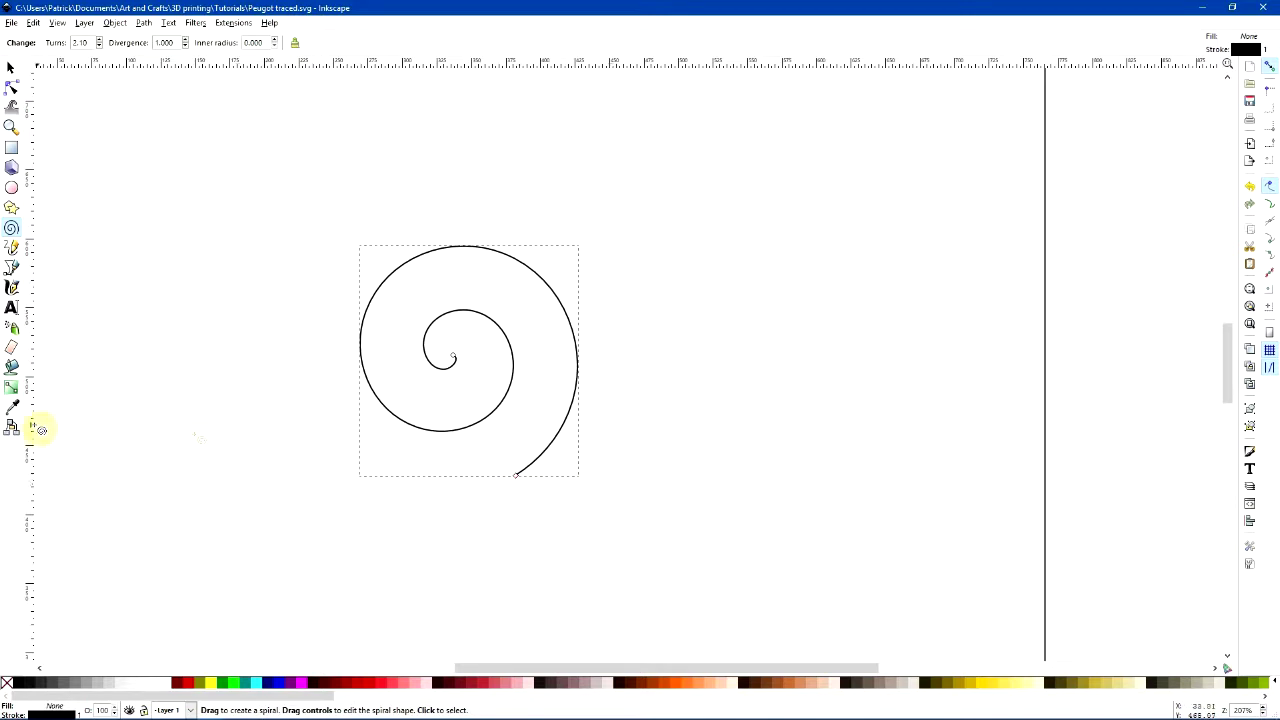
pyautogui.scroll(-1, 700, 472)
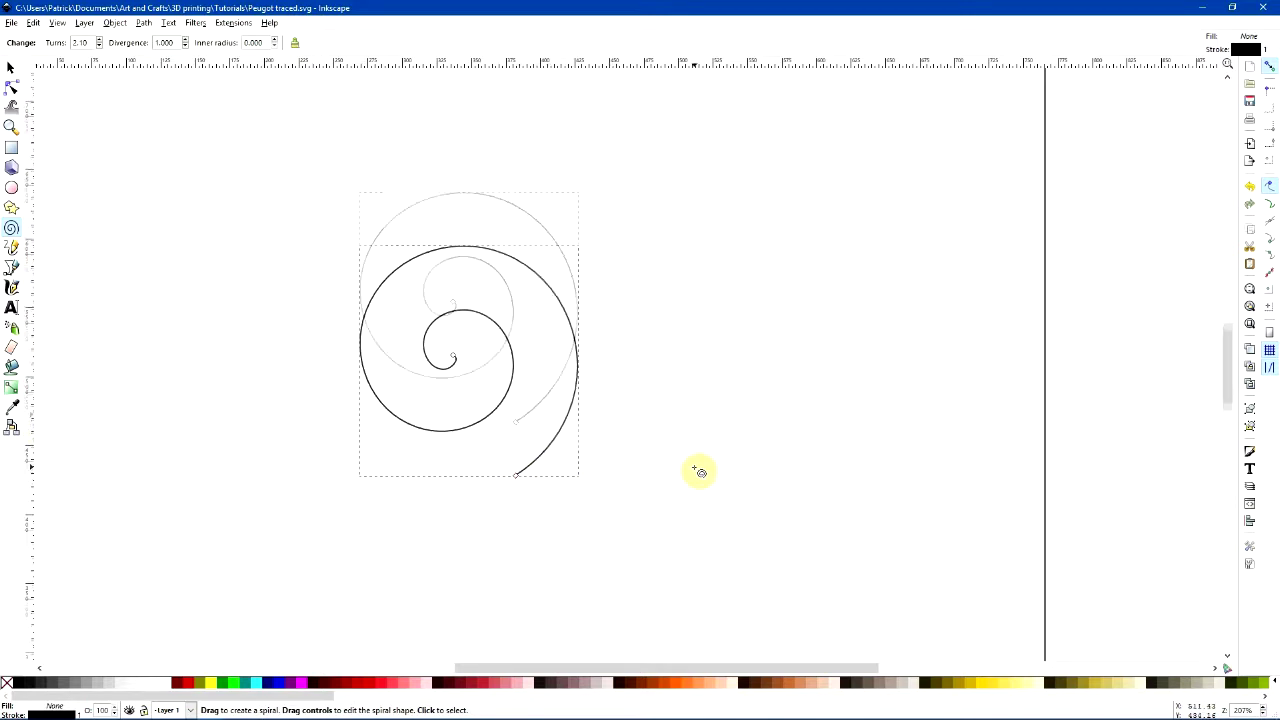
pyautogui.scroll(2, 738, 520)
pyautogui.rightClick(748, 532)
pyautogui.click(666, 478)
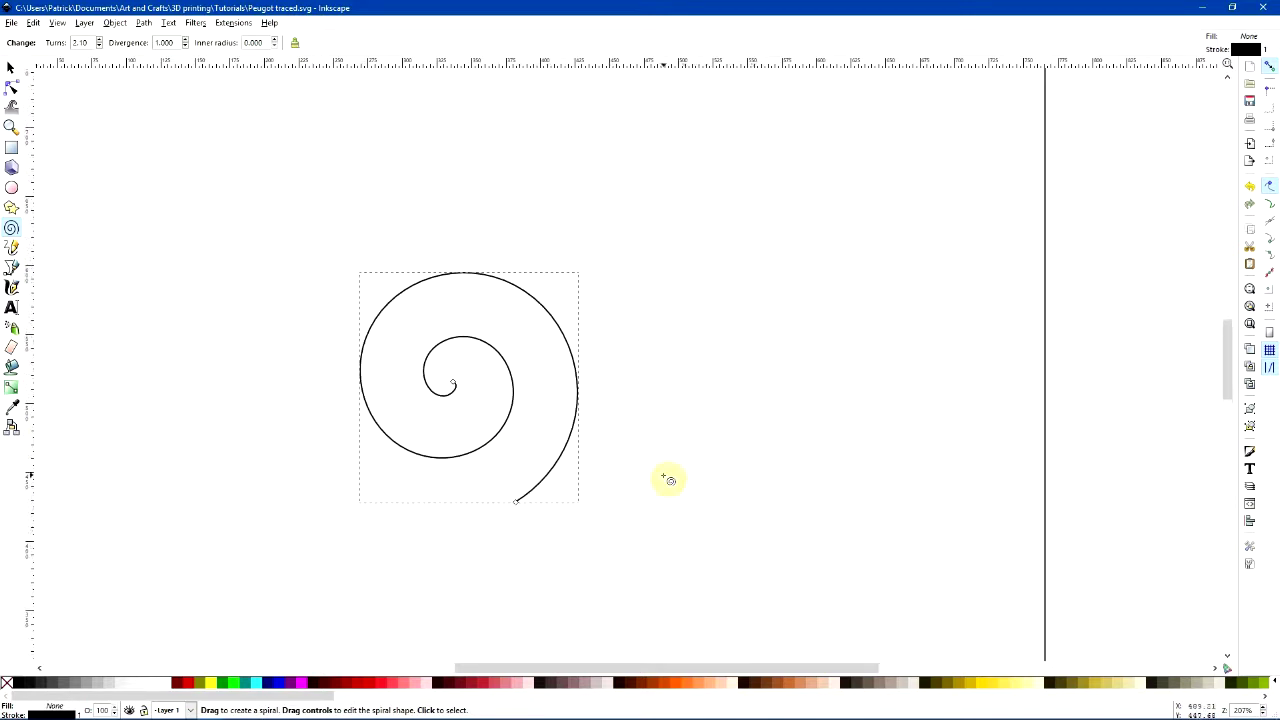
pyautogui.click(670, 482)
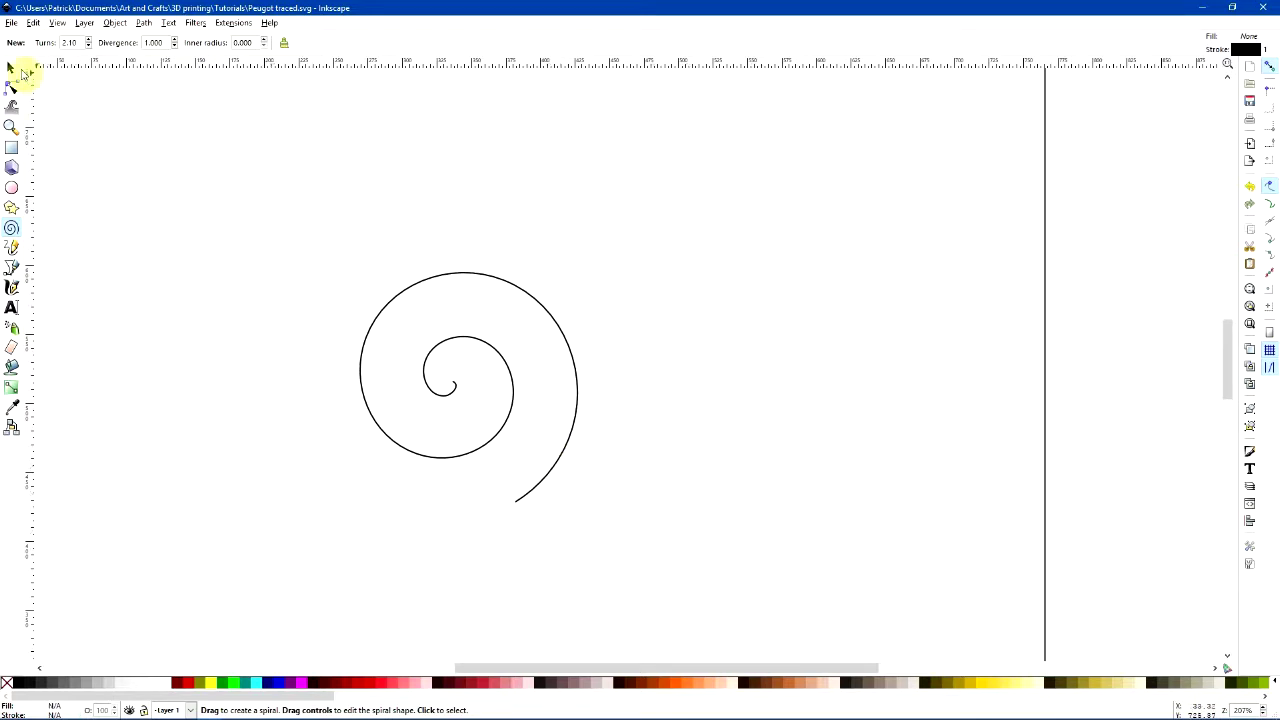
# Paste a copy of the spiral and move it over the original
pyautogui.click(18, 70)
pyautogui.click(556, 474)
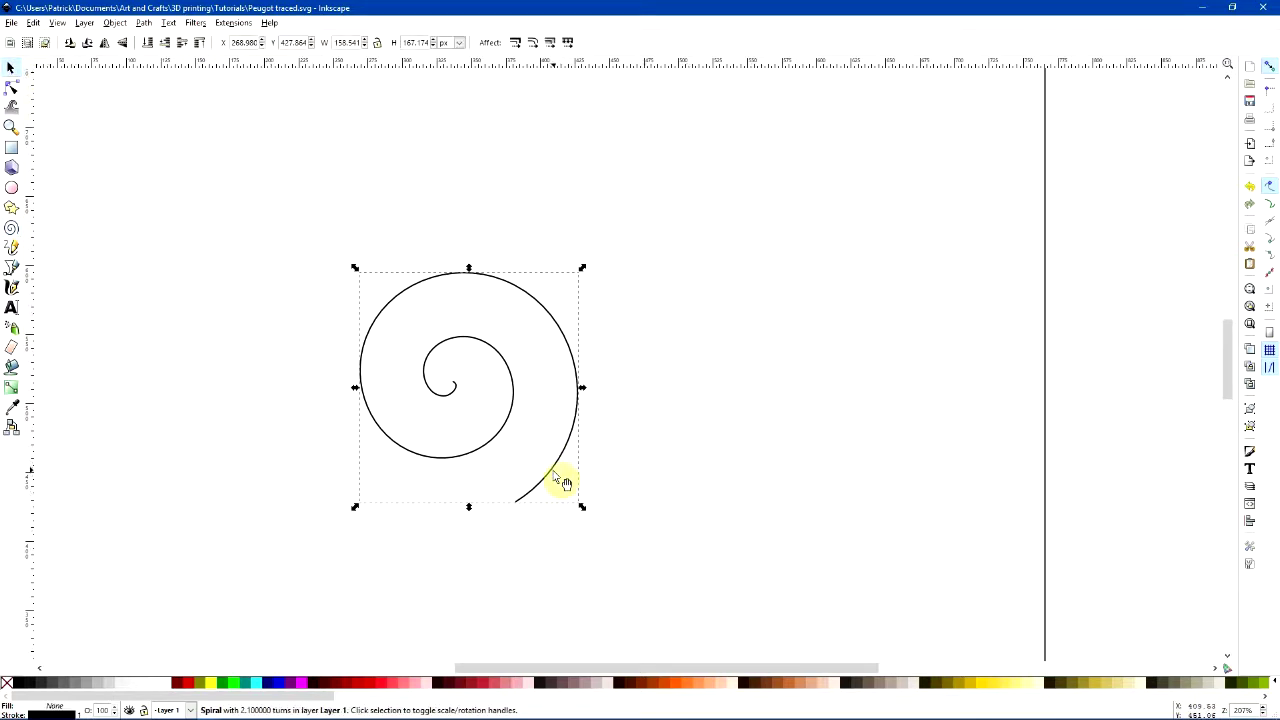
pyautogui.hotkey('ctrl', 'v')
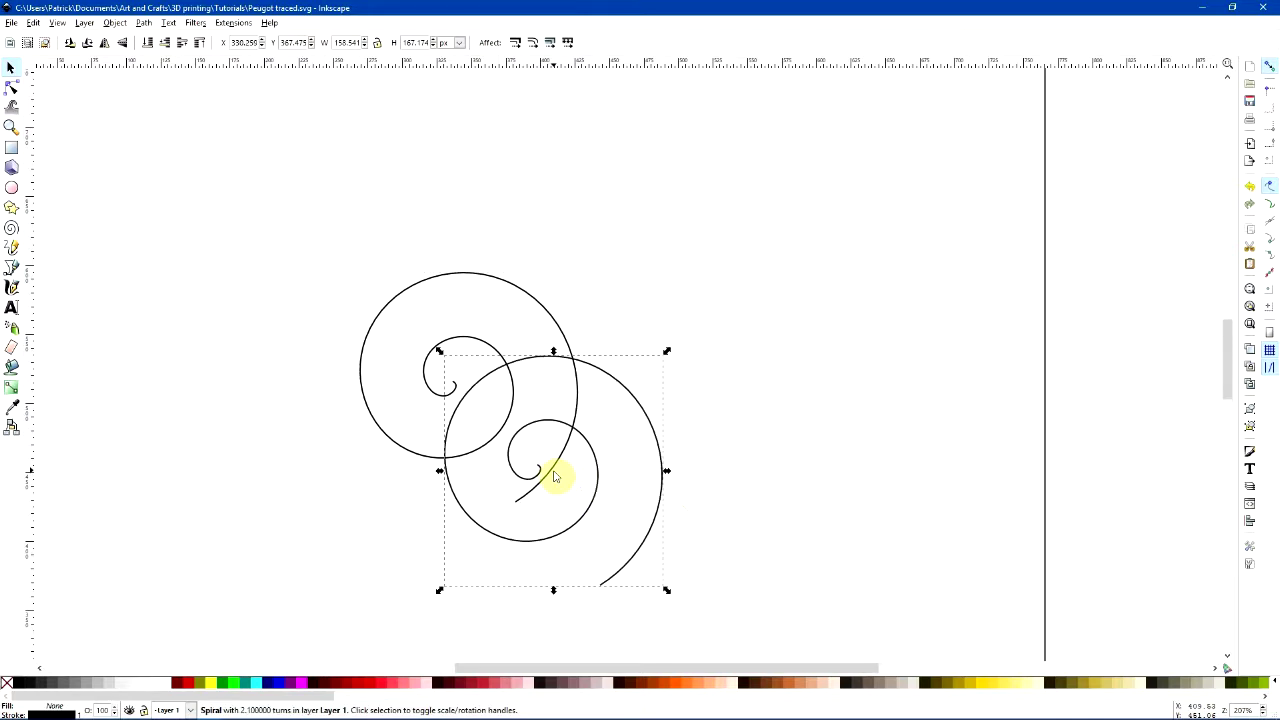
pyautogui.moveTo(605, 513); pyautogui.dragTo(497, 418)
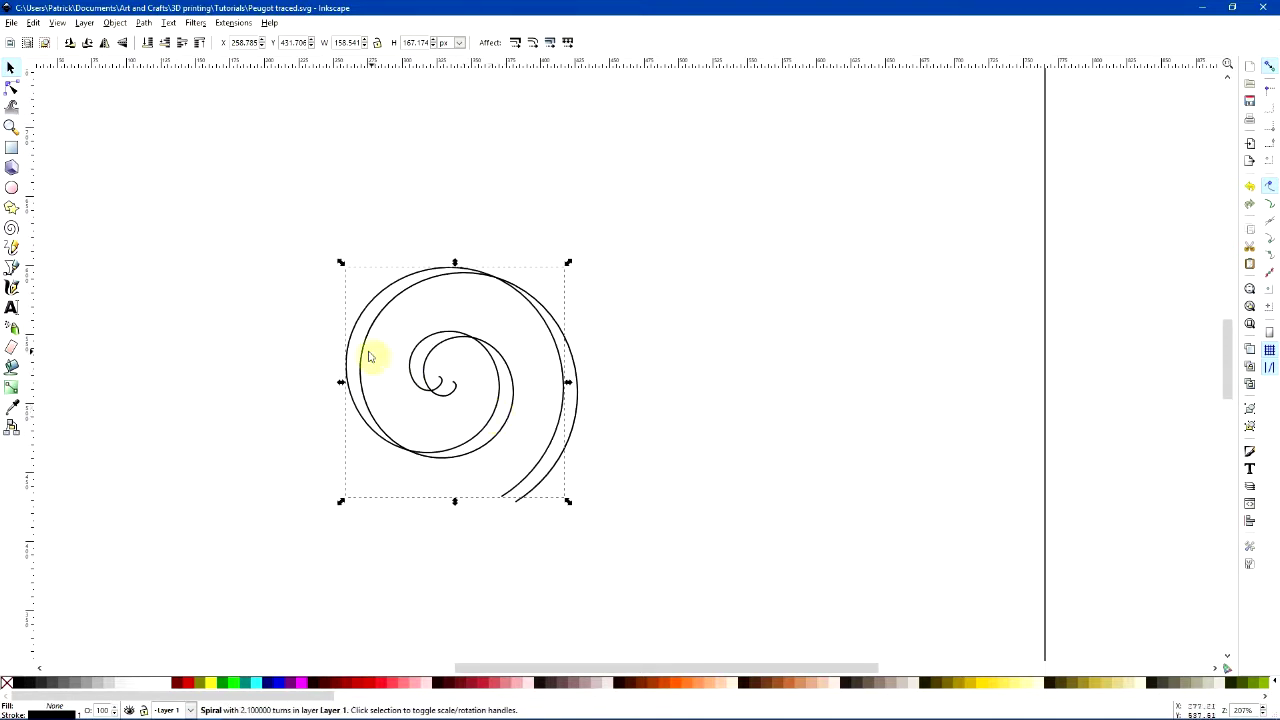
# Give the spiral copy a red stroke and no fill
pyautogui.click(181, 683)
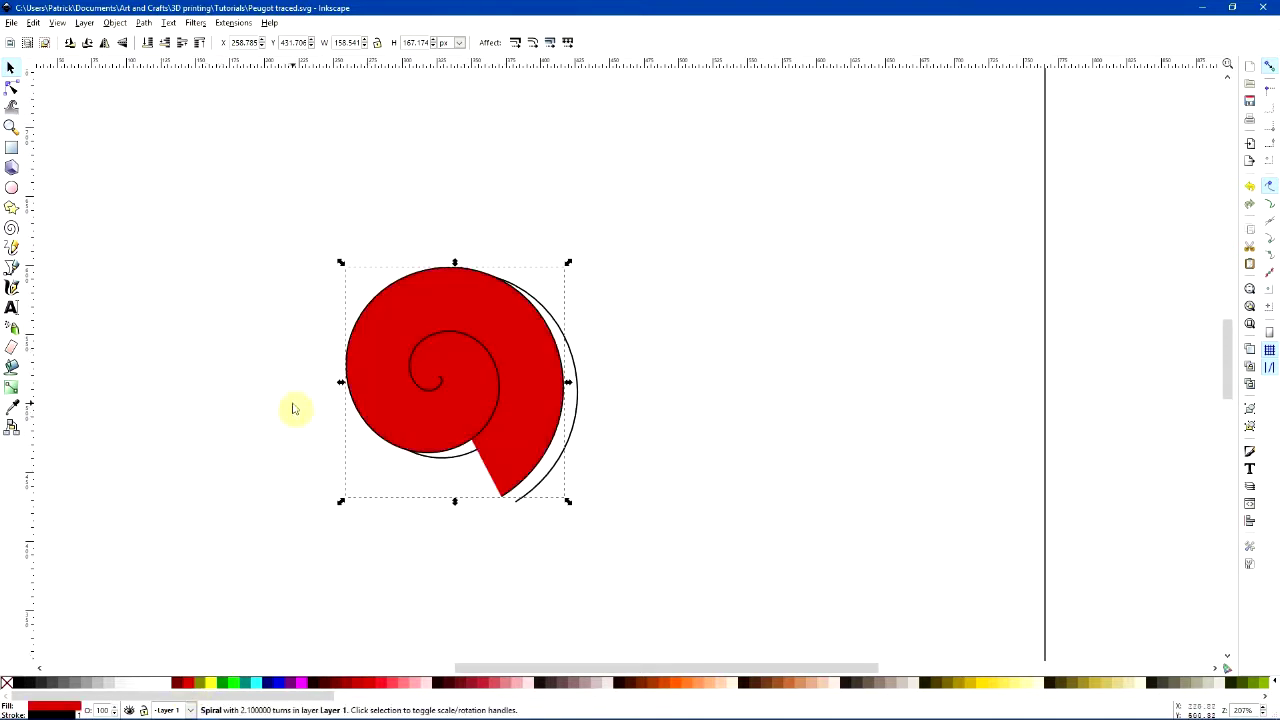
pyautogui.rightClick(188, 686)
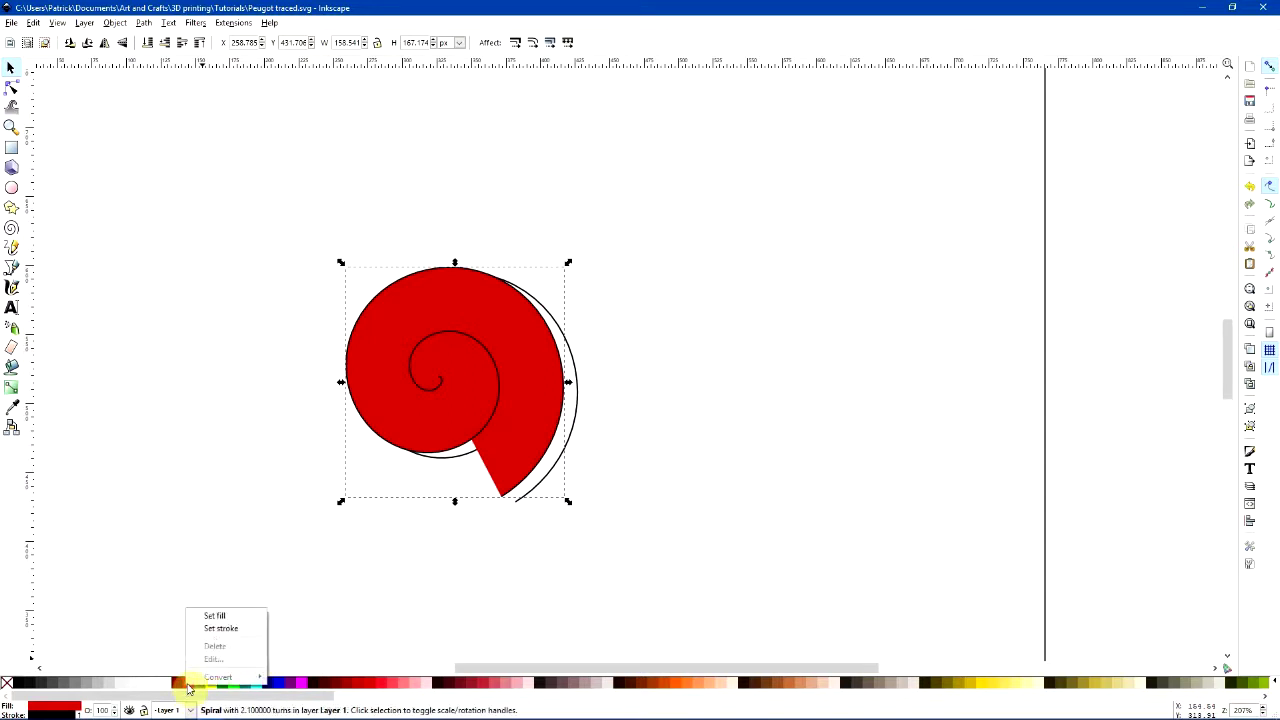
pyautogui.click(221, 630)
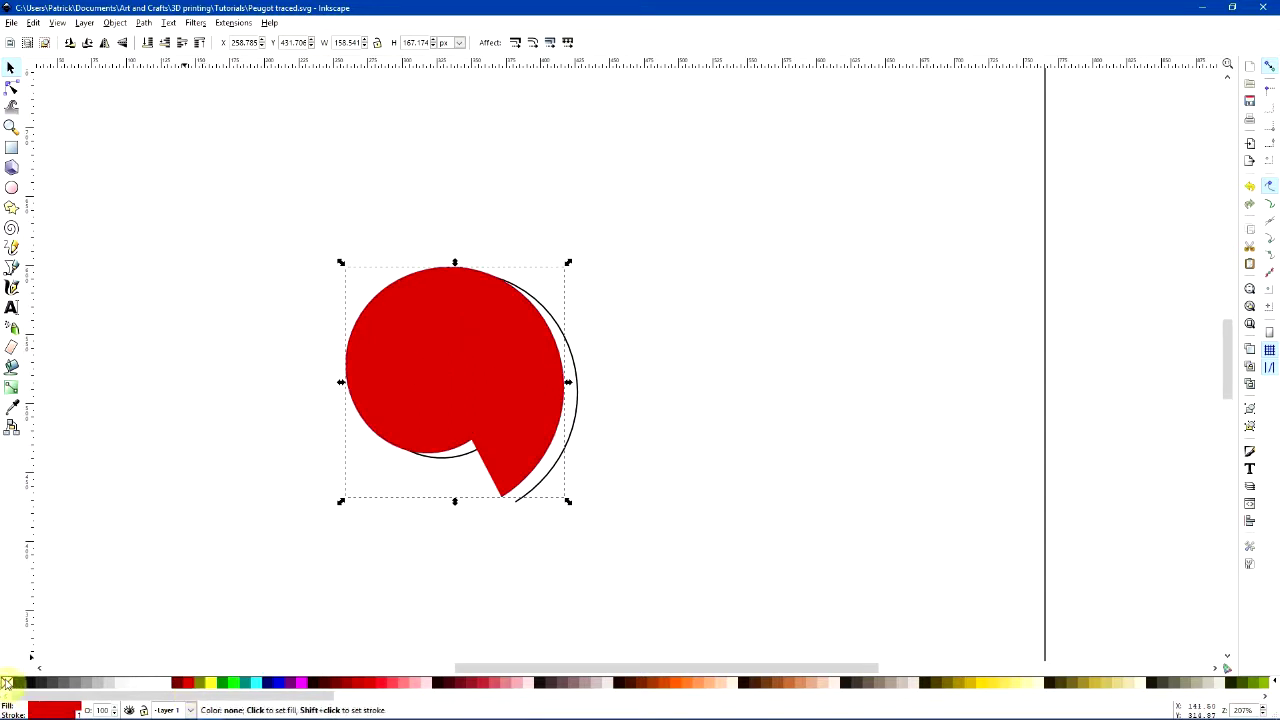
pyautogui.rightClick(7, 684)
pyautogui.click(33, 611)
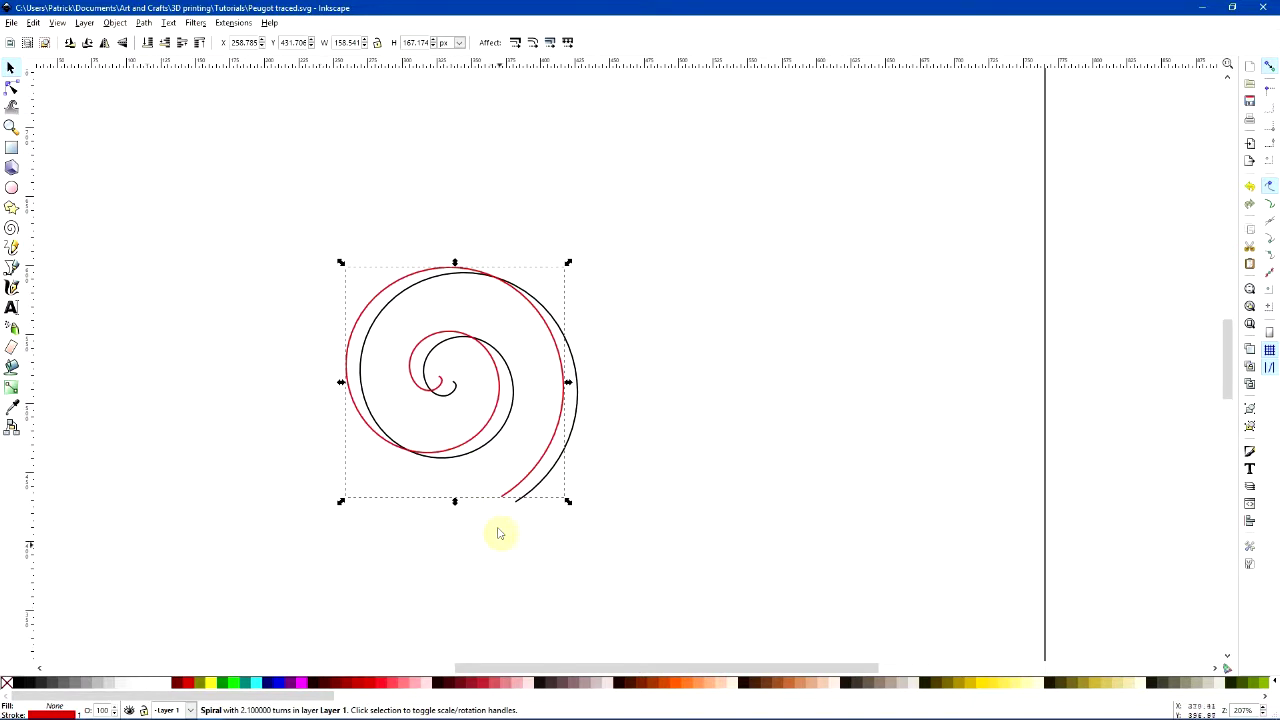
# Centre both spirals on each other horizontally and vertically with Align and Distribute
pyautogui.moveTo(285, 198); pyautogui.dragTo(687, 604)
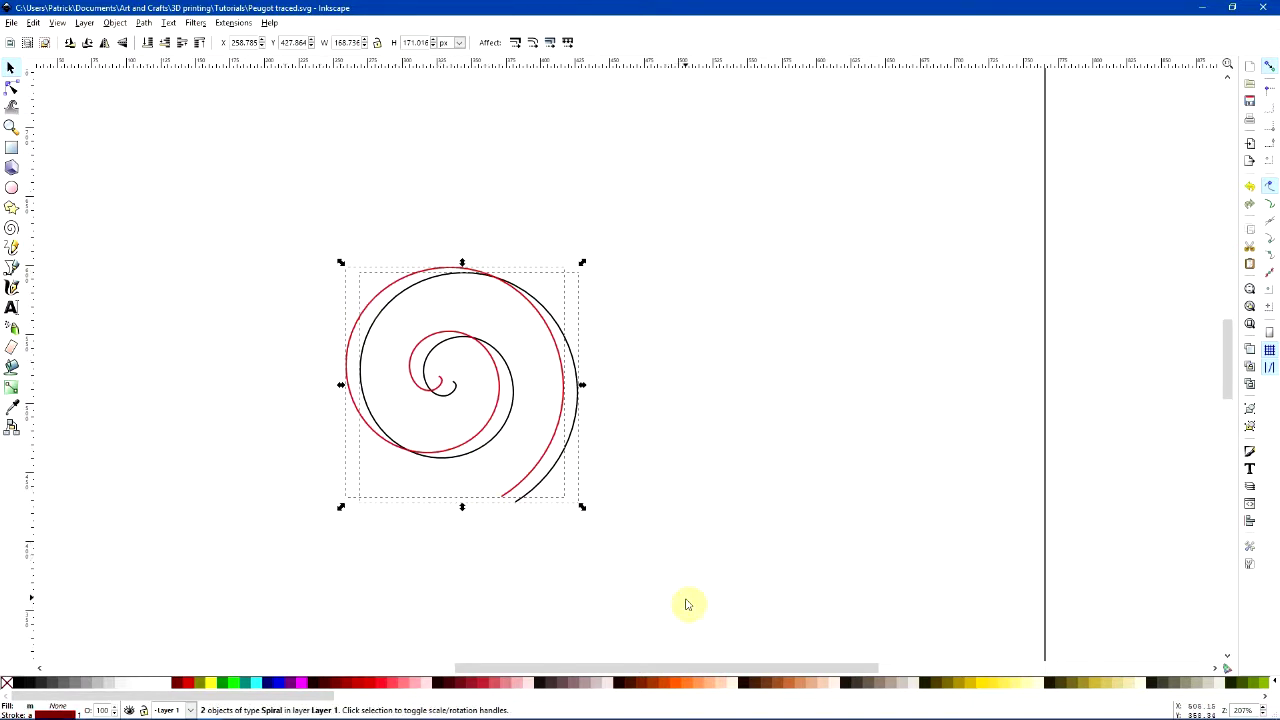
pyautogui.hotkey('ctrl', 'shift', 'a')
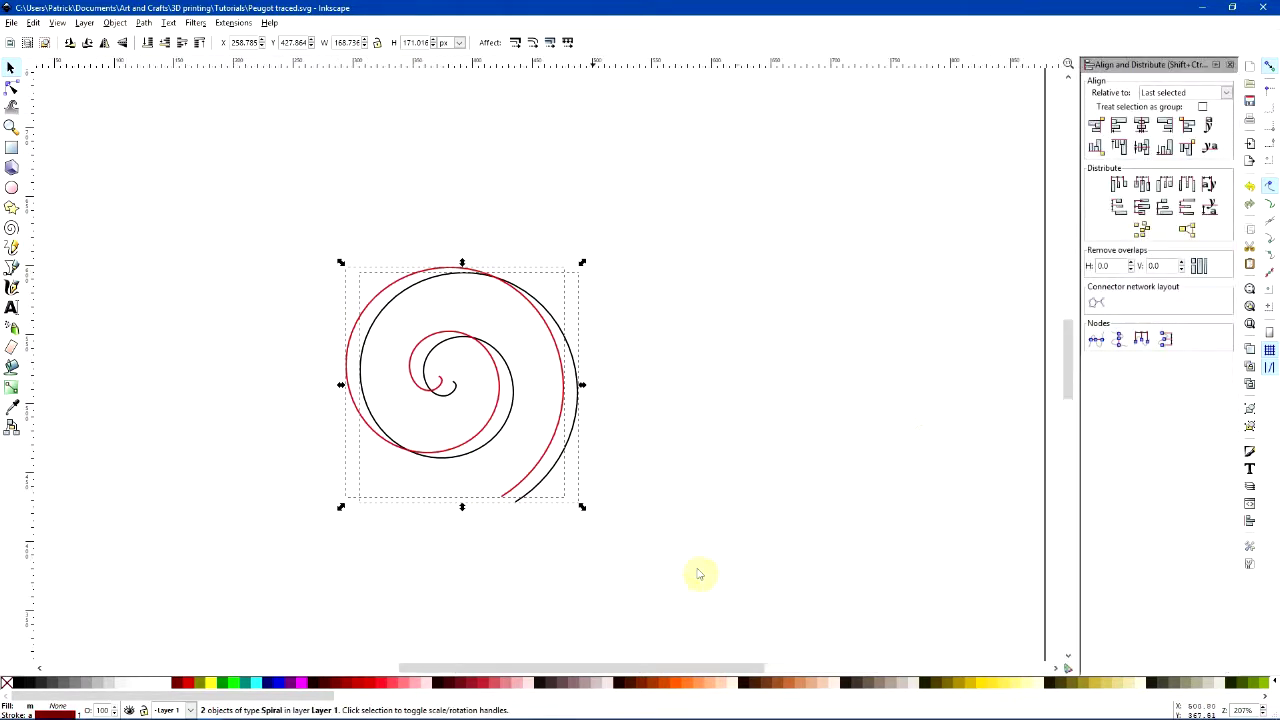
pyautogui.click(1142, 128)
pyautogui.click(1141, 147)
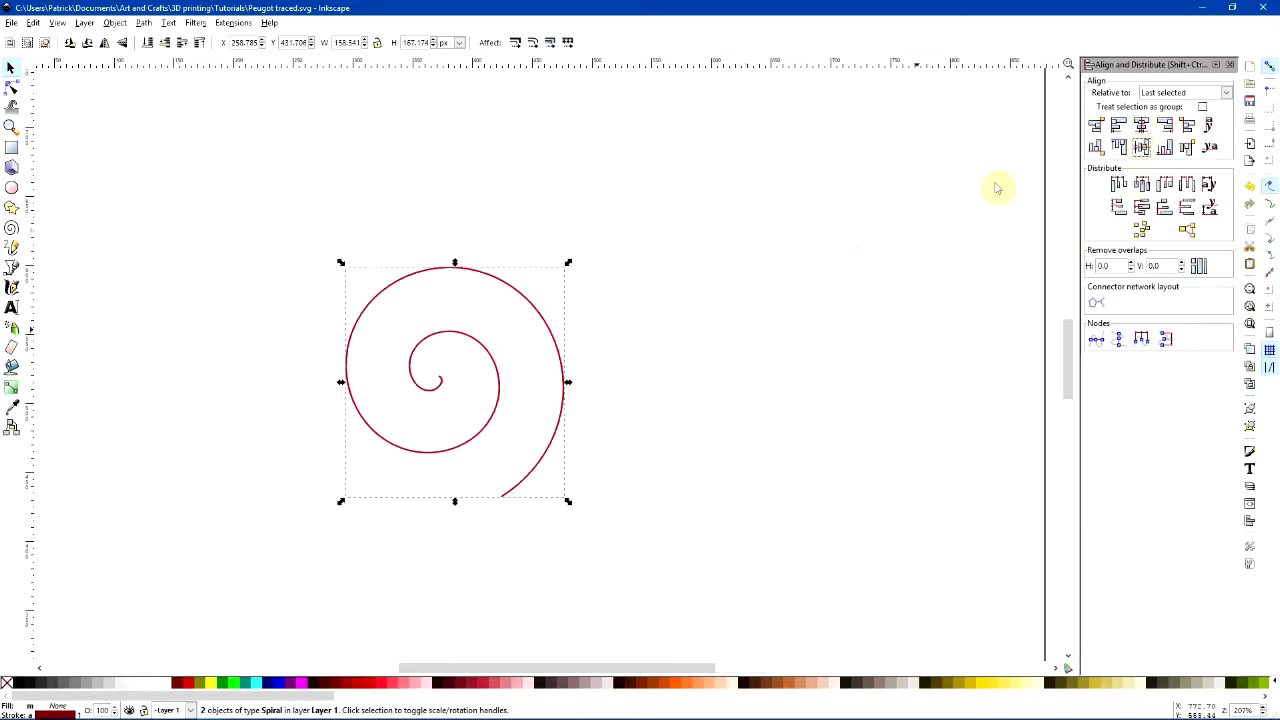
pyautogui.click(843, 255)
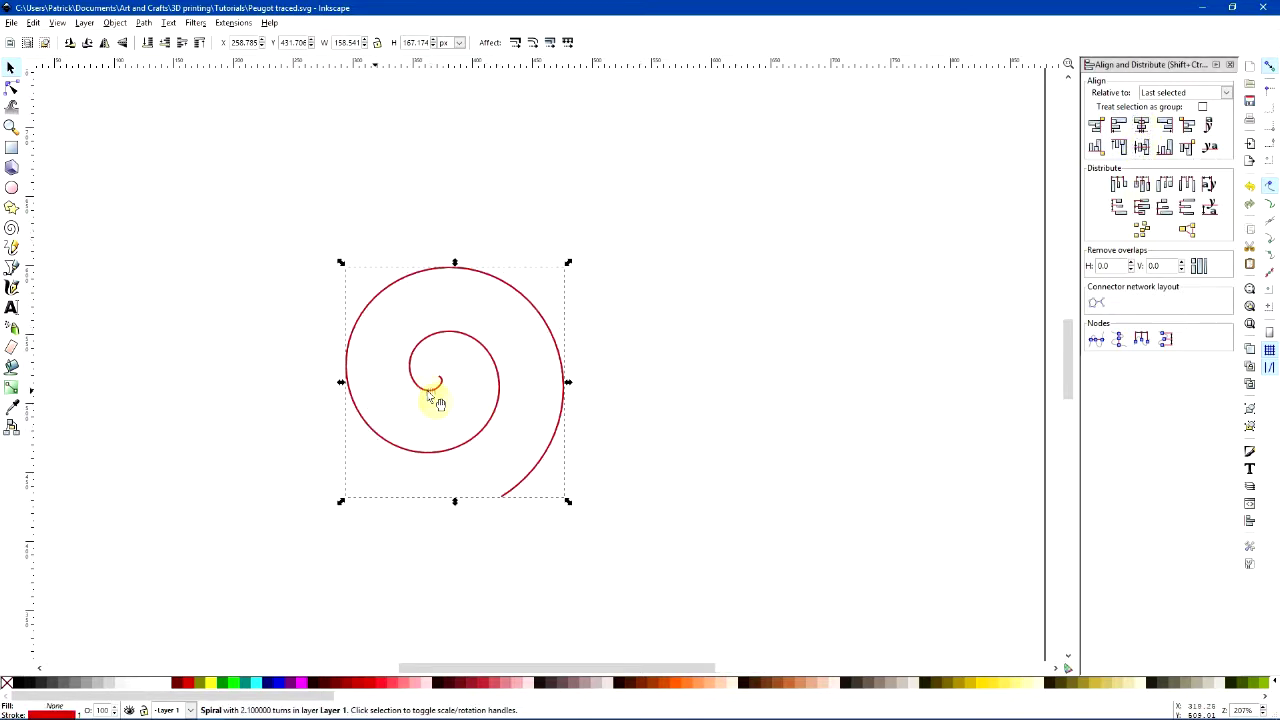
# Reduce the red spiral's turns to 1.70
pyautogui.click(11, 228)
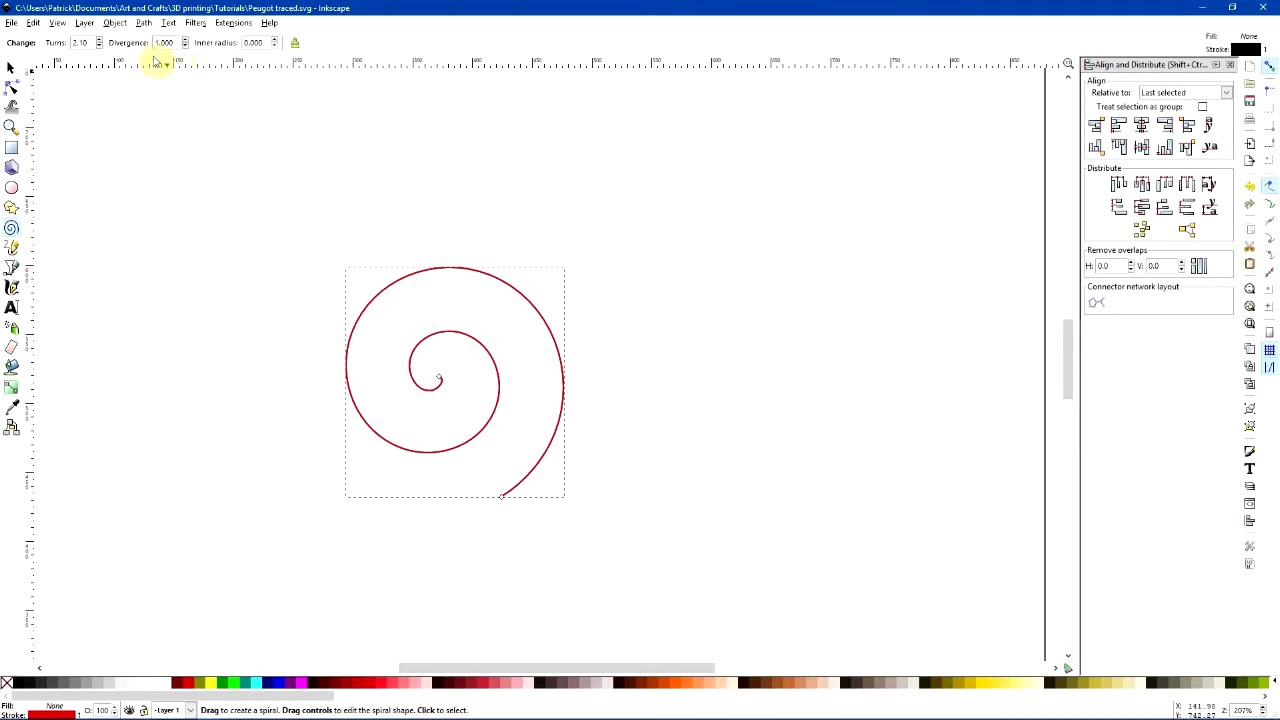
pyautogui.click(99, 46)
pyautogui.click(99, 46)
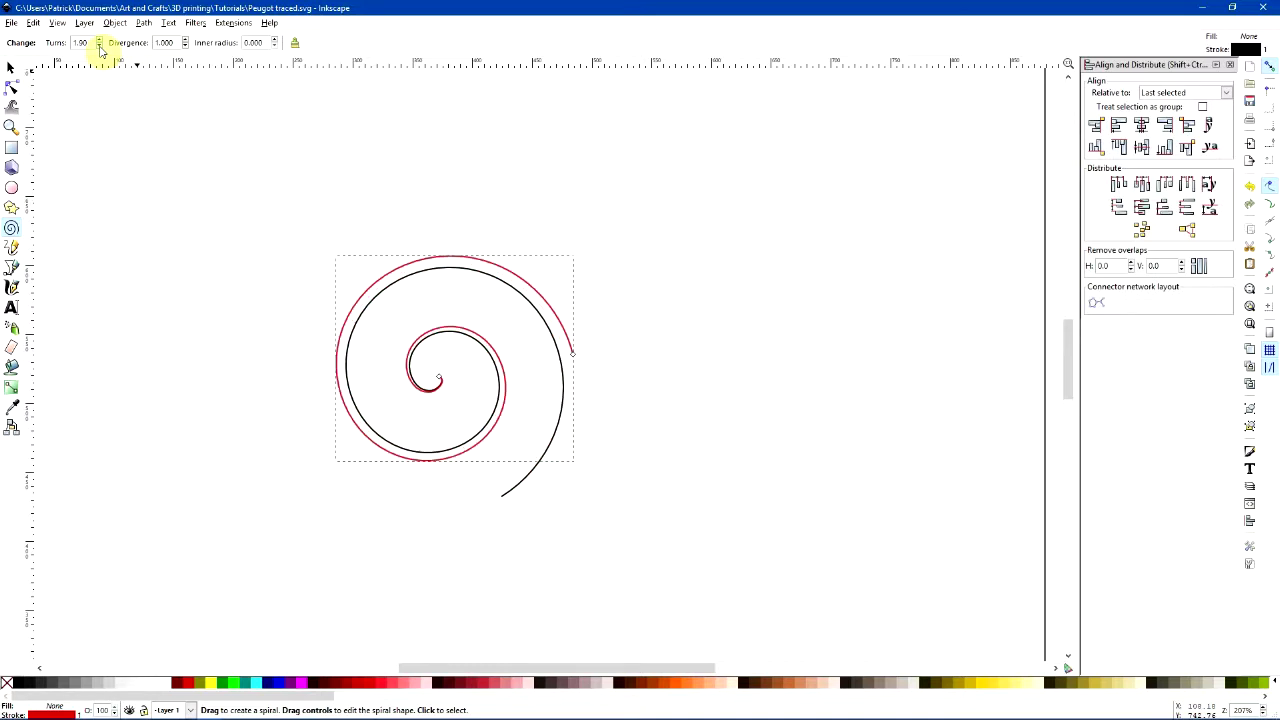
pyautogui.click(99, 46)
pyautogui.click(99, 46)
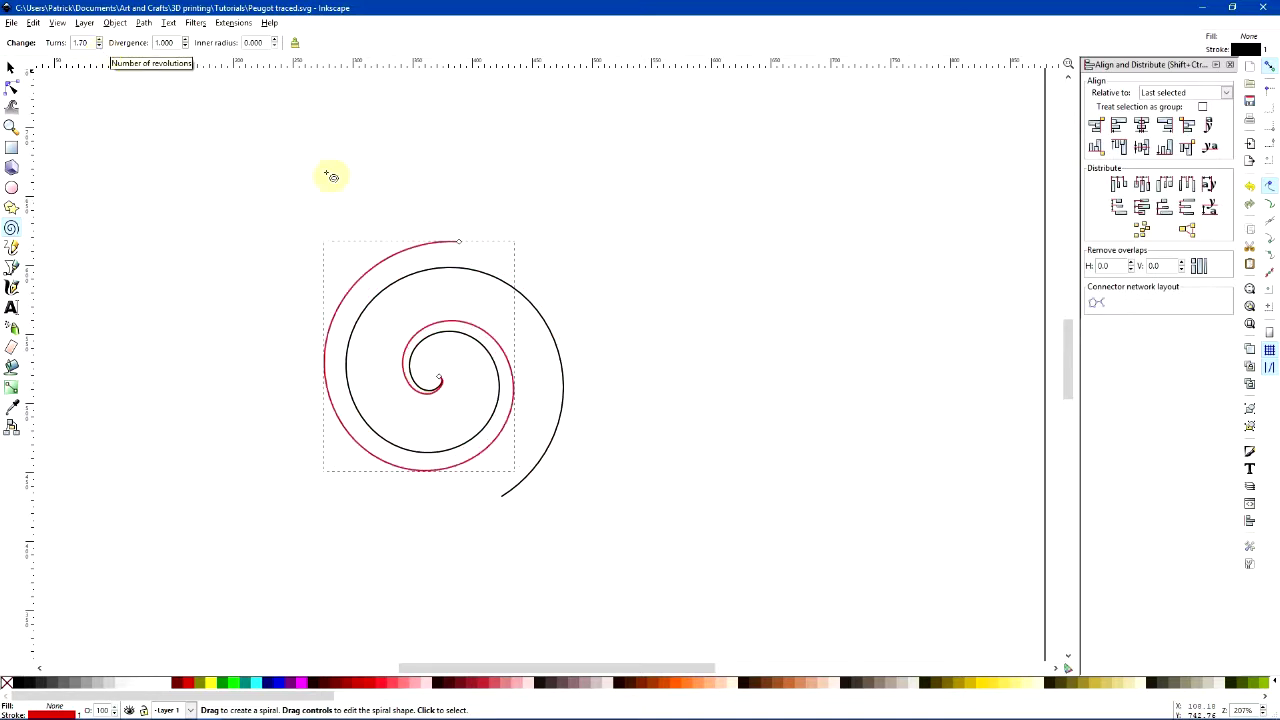
pyautogui.click(697, 358)
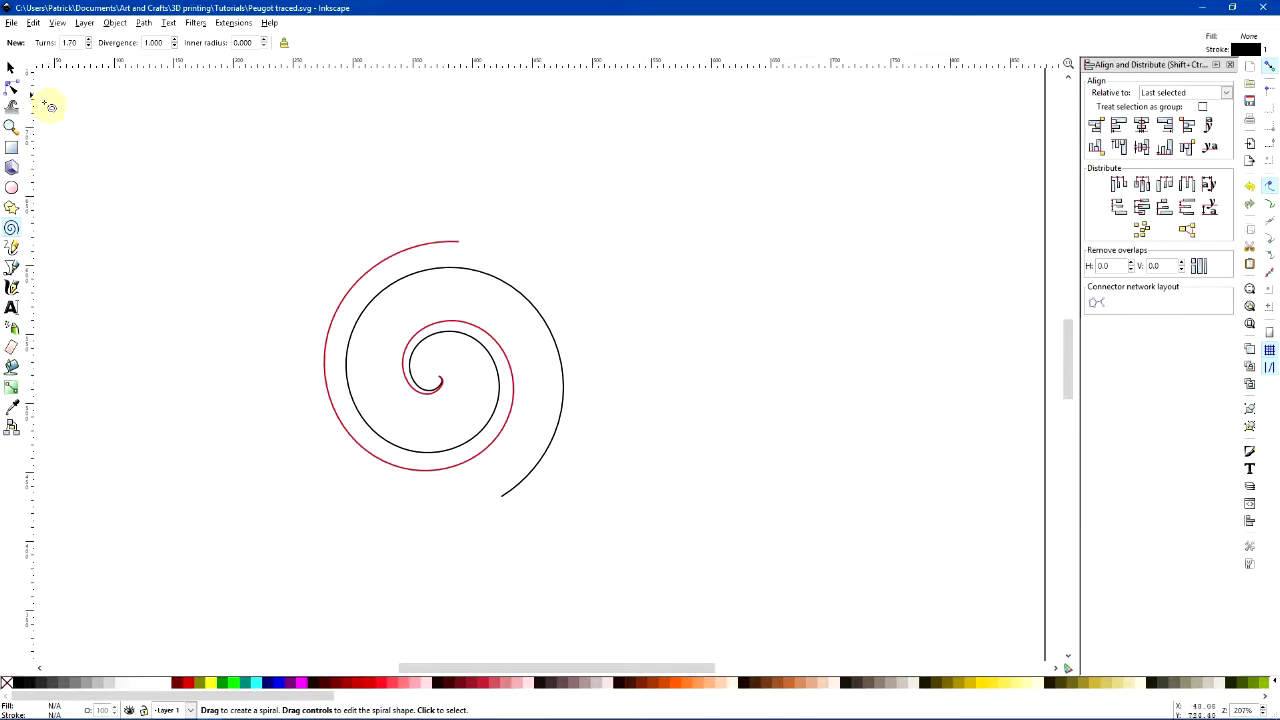
# Draw a straight-line path from the red spiral's outer end via three corners to the black spiral's end
pyautogui.click(12, 68)
pyautogui.click(432, 252)
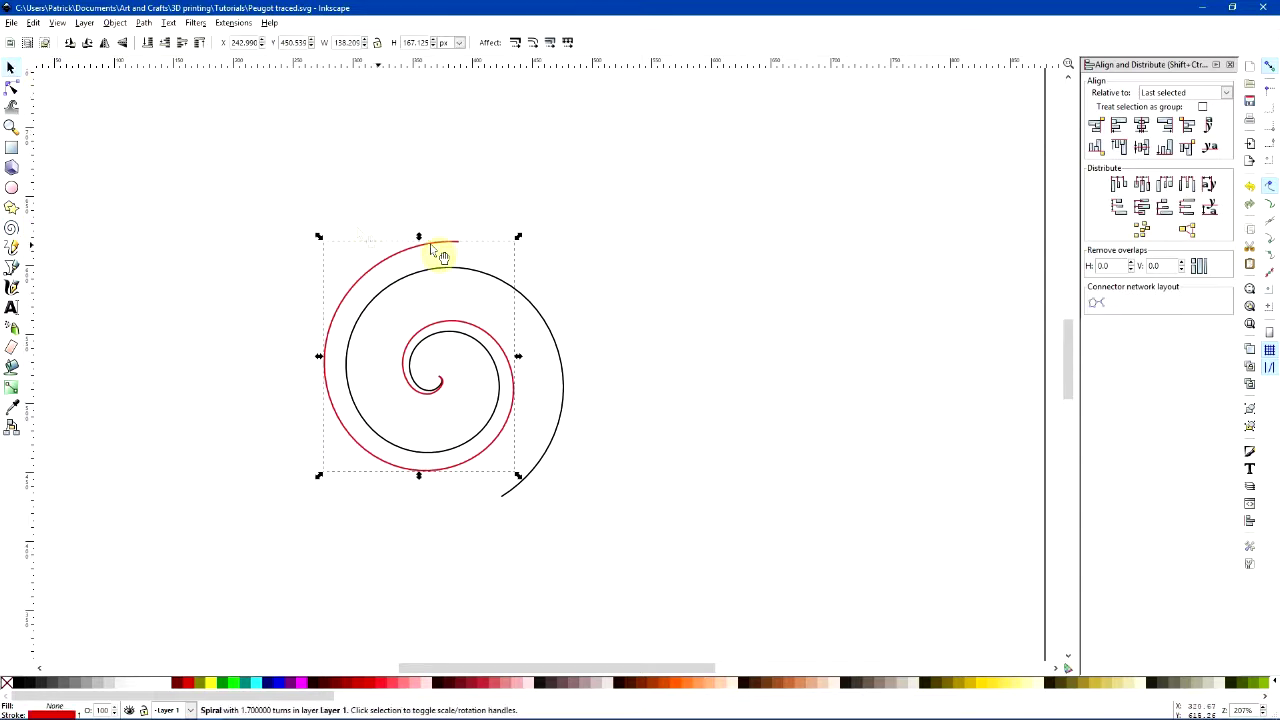
pyautogui.click(12, 88)
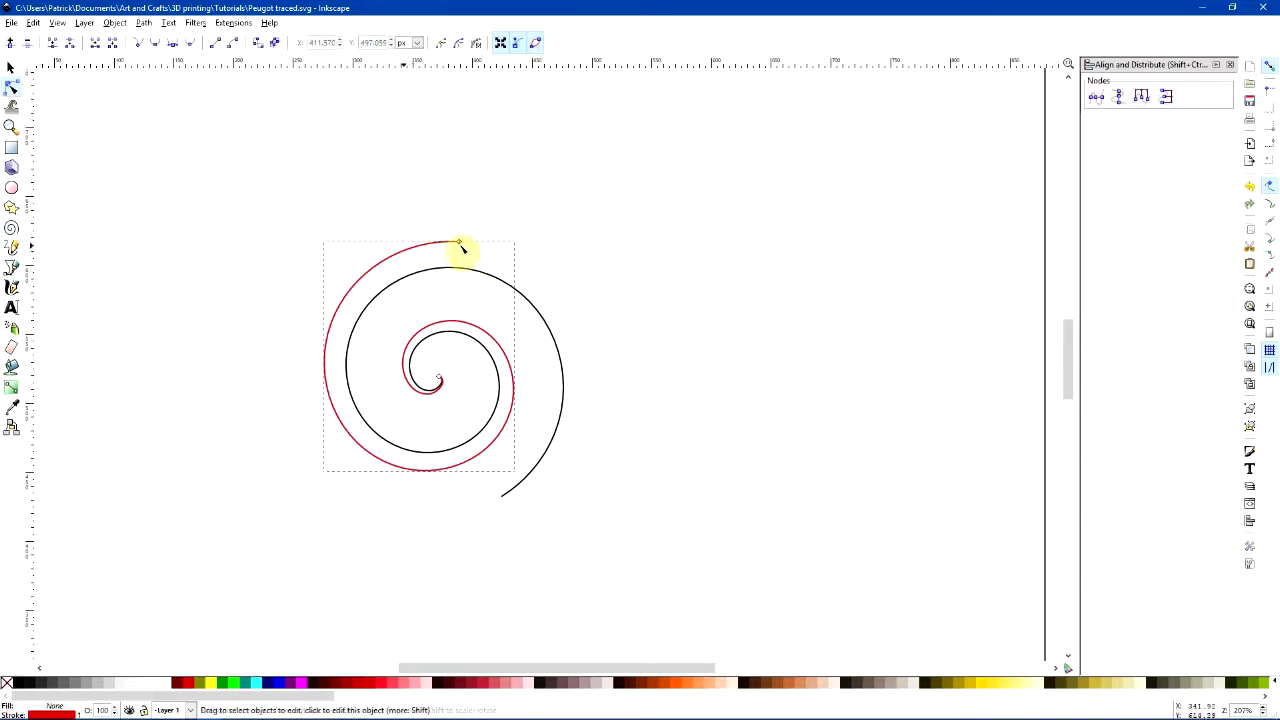
pyautogui.click(12, 267)
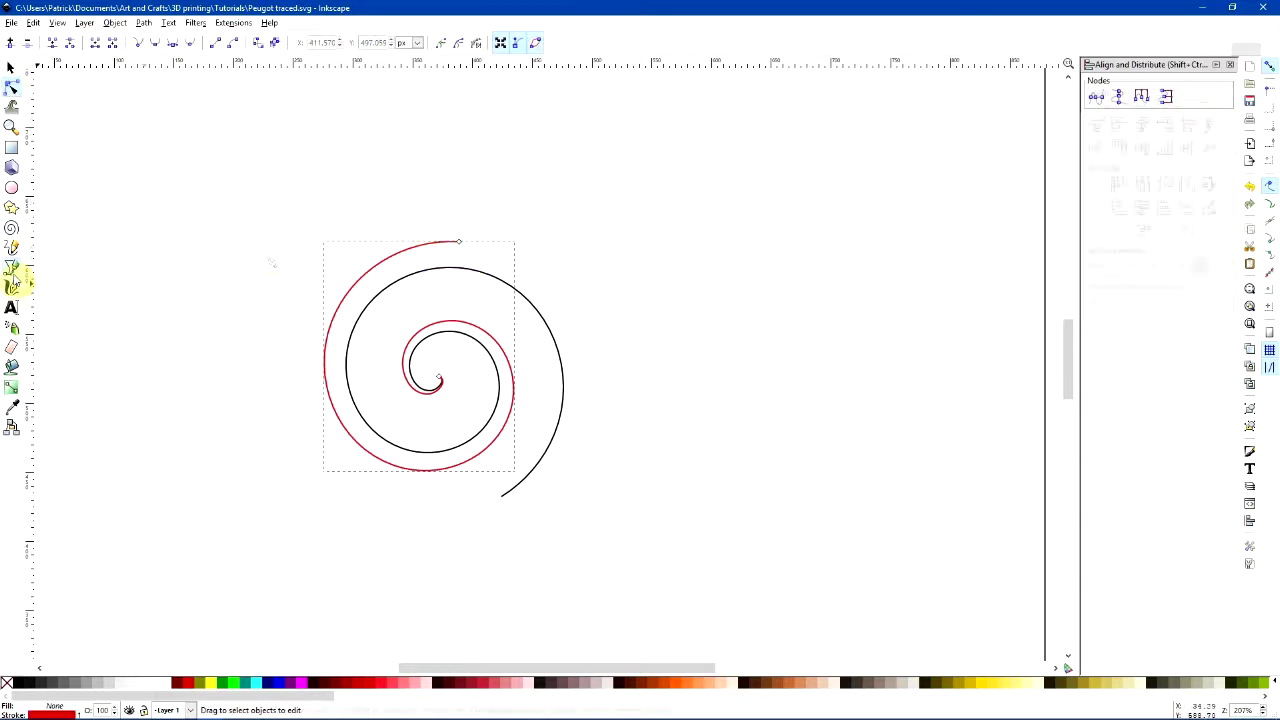
pyautogui.click(457, 242)
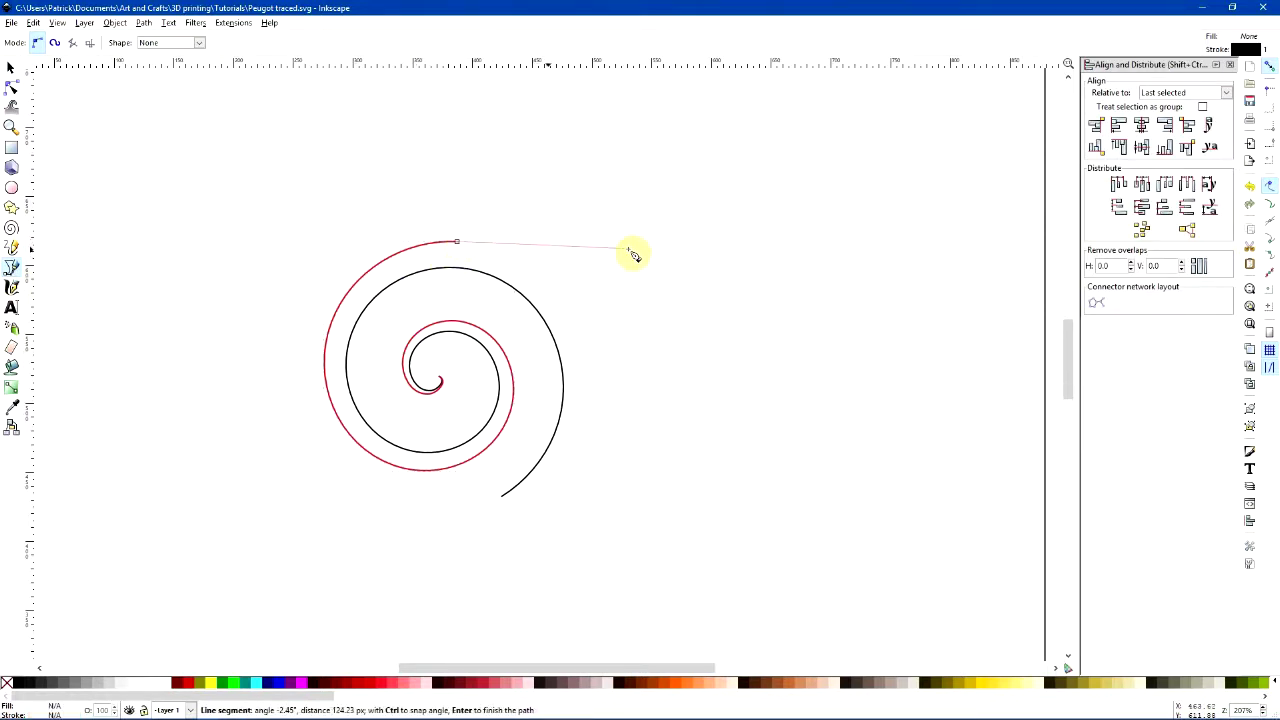
pyautogui.click(628, 249)
pyautogui.click(600, 598)
pyautogui.click(438, 558)
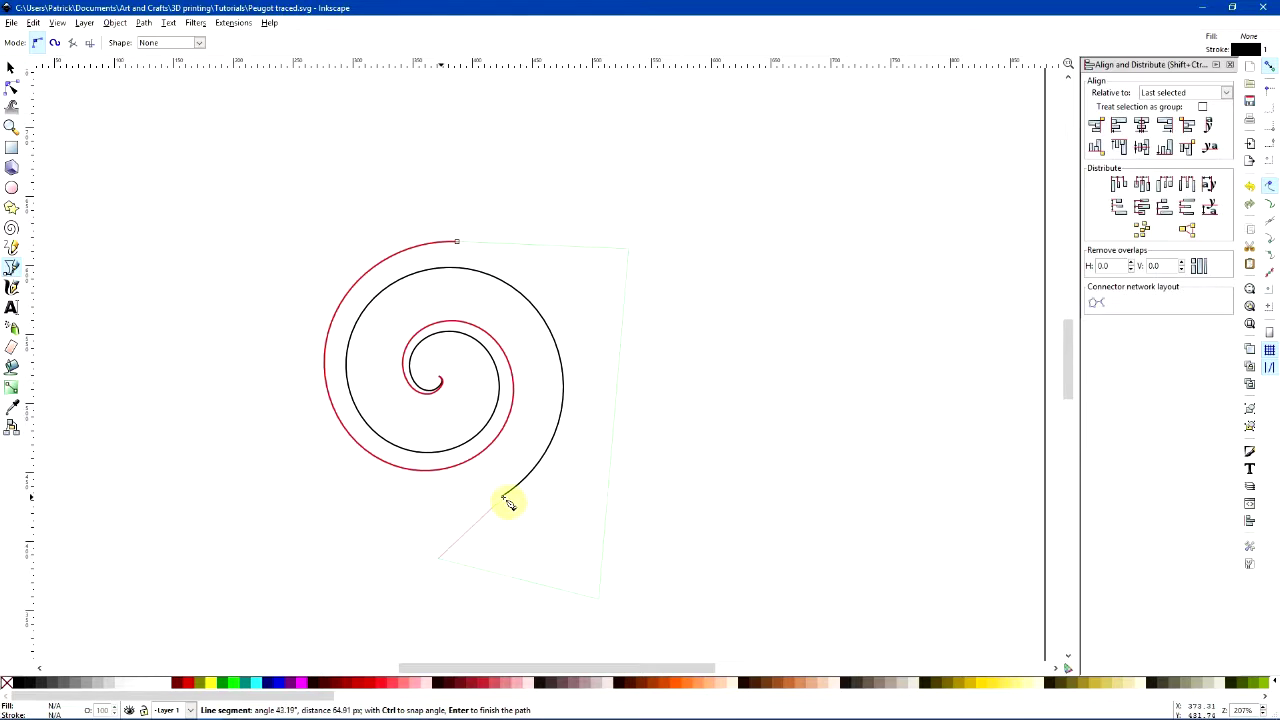
pyautogui.click(502, 496)
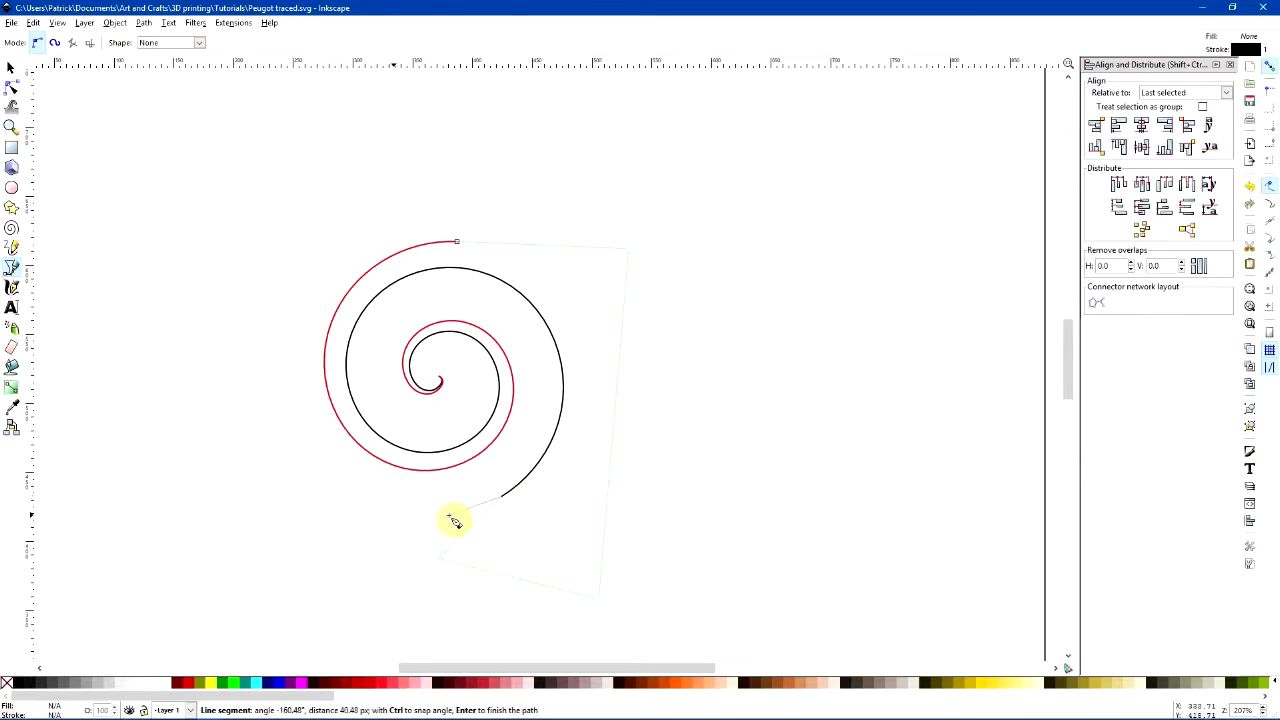
pyautogui.press('Return')
# Union both spirals and the outline into a single path with Path > Union
pyautogui.press('s')
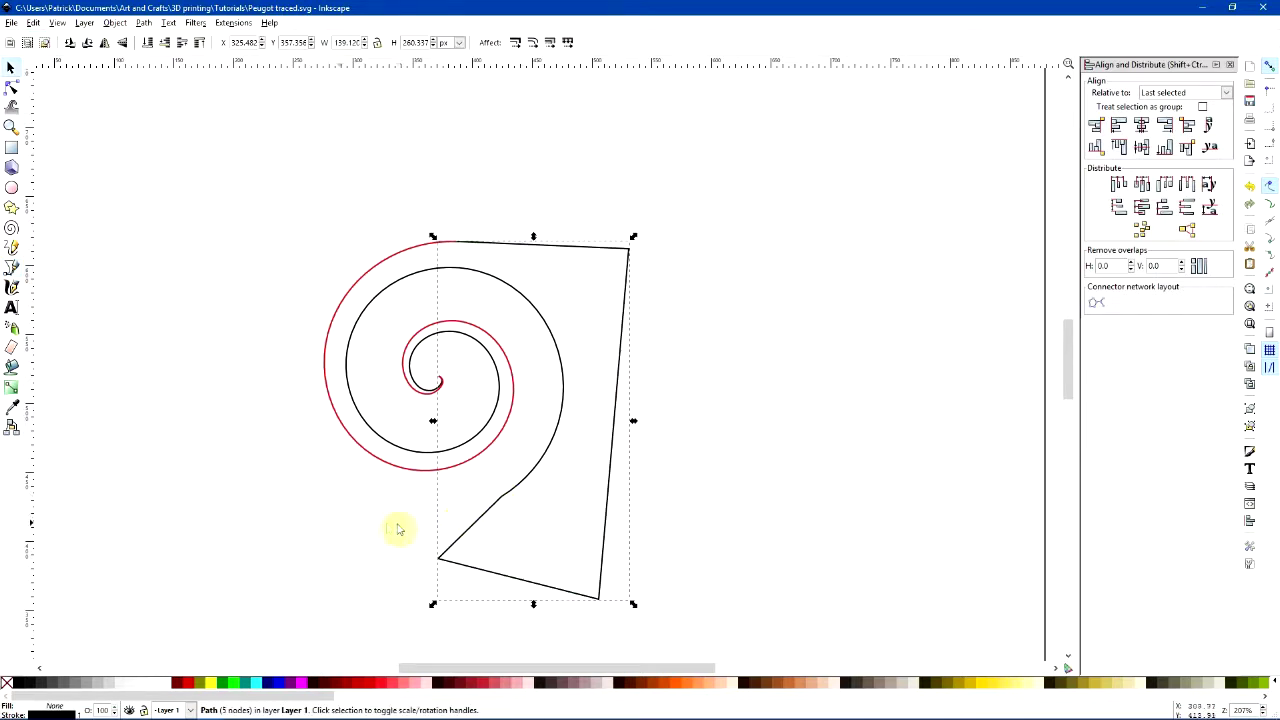
pyautogui.press('Escape')
pyautogui.moveTo(200, 160); pyautogui.dragTo(768, 633)
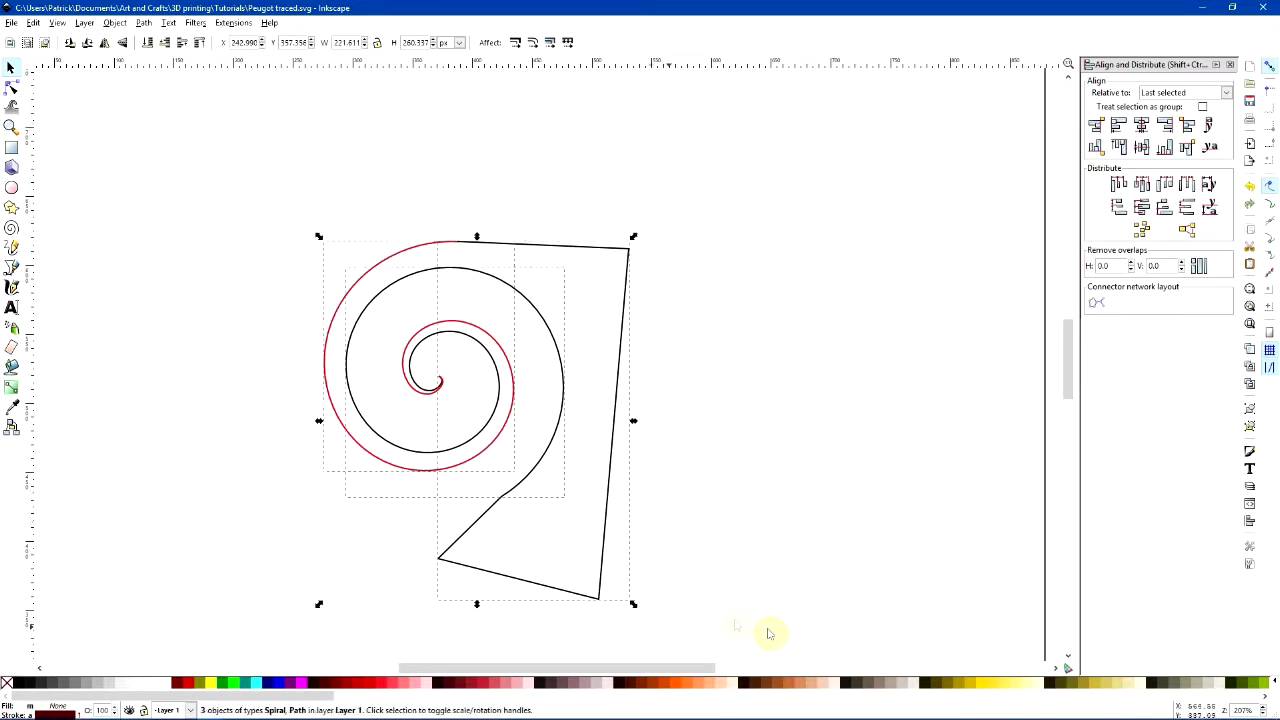
pyautogui.click(146, 24)
pyautogui.click(155, 95)
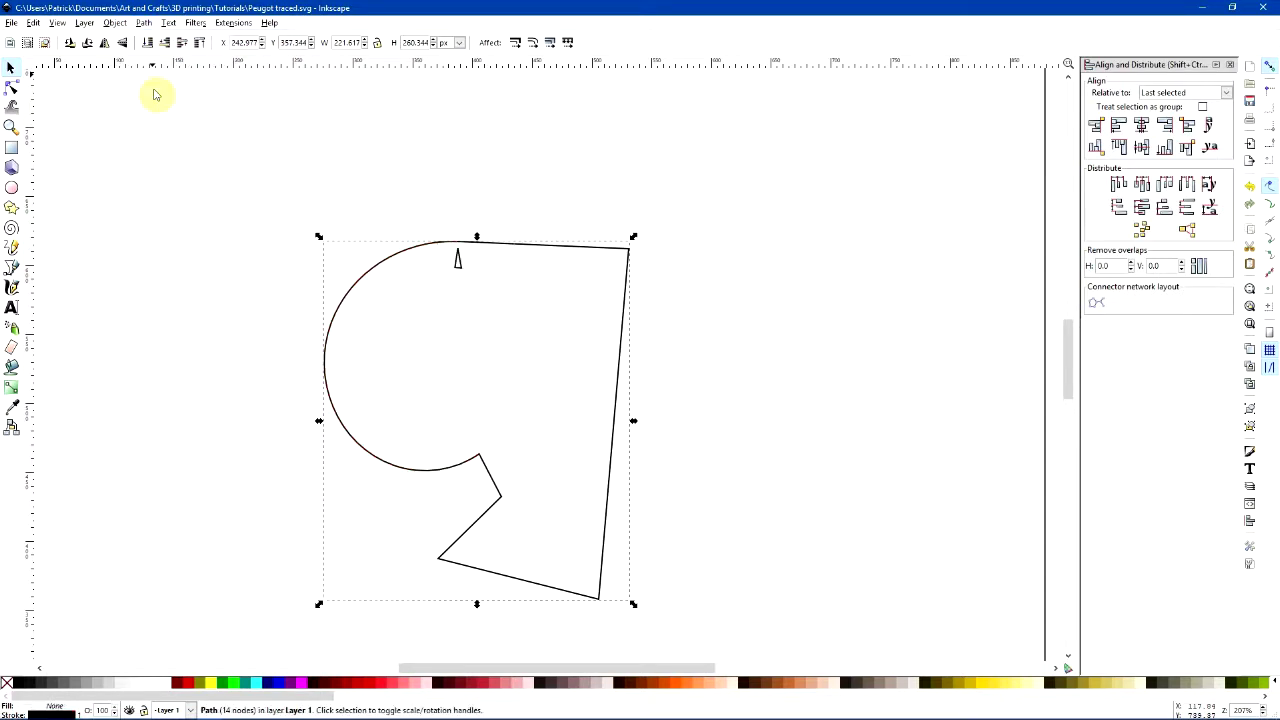
pyautogui.click(205, 283)
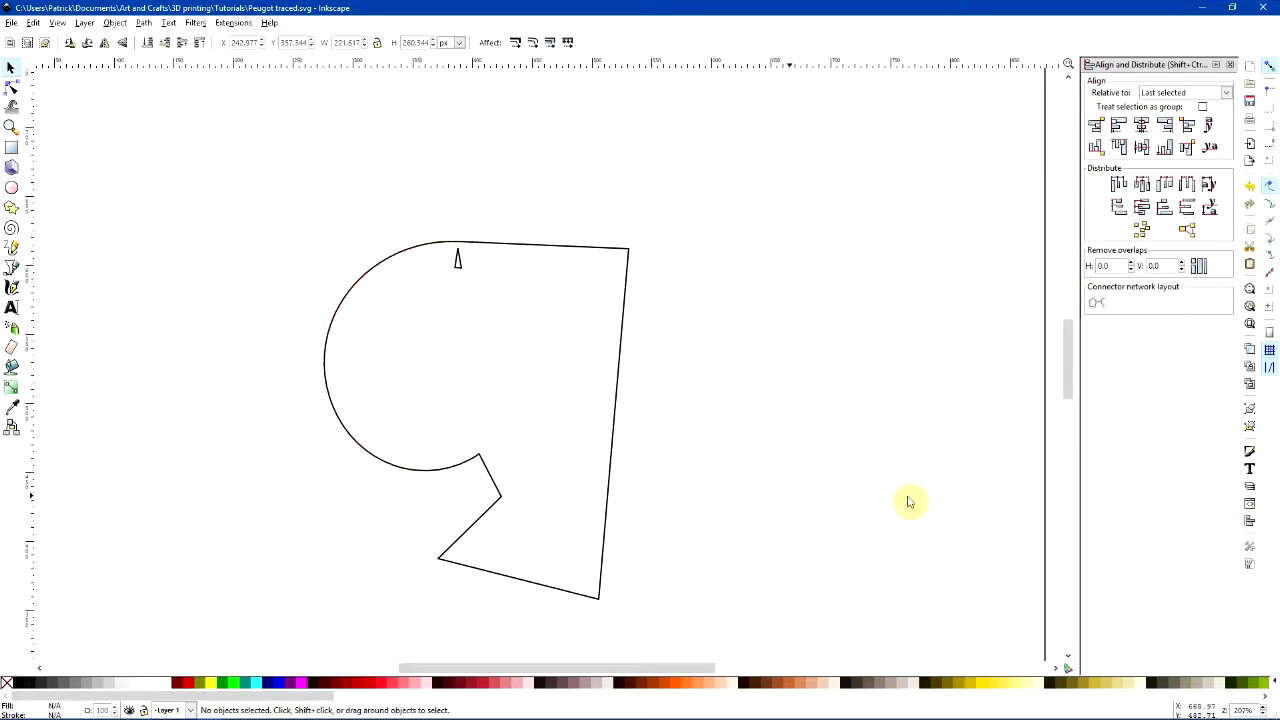
# Fill the merged 14-node shape with solid red
pyautogui.rightClick(864, 540)
pyautogui.click(586, 394)
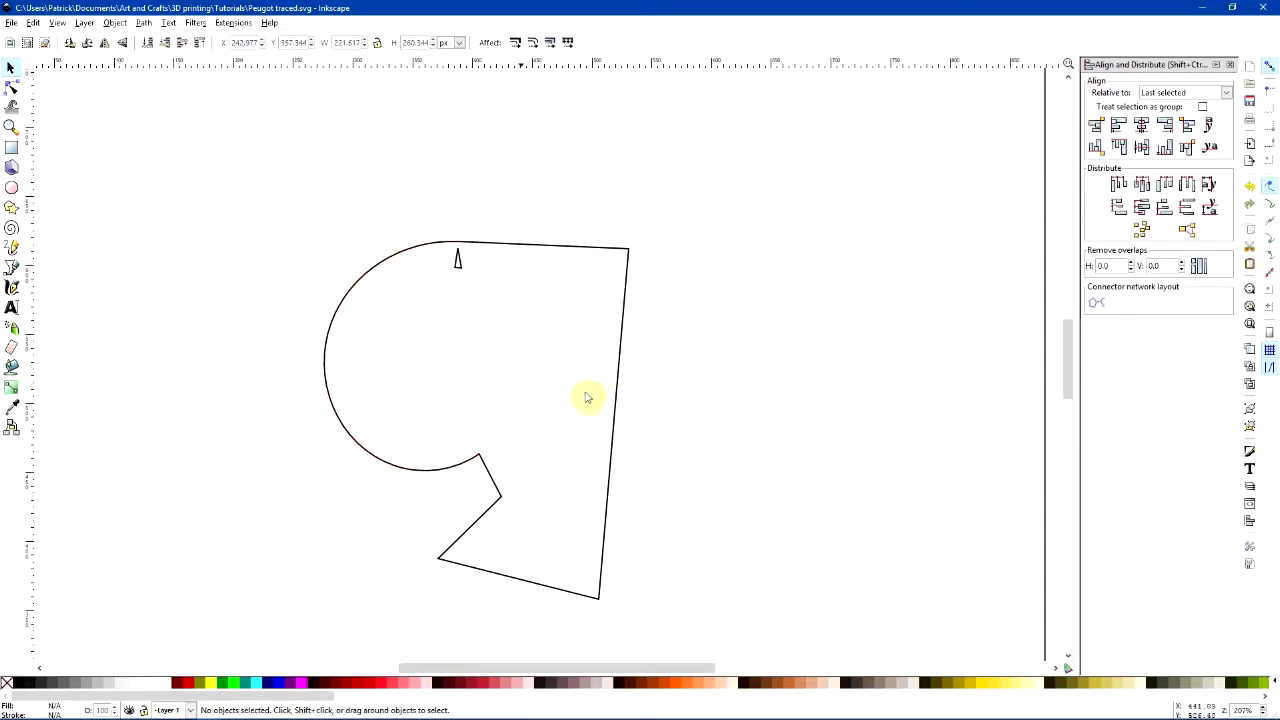
pyautogui.click(616, 455)
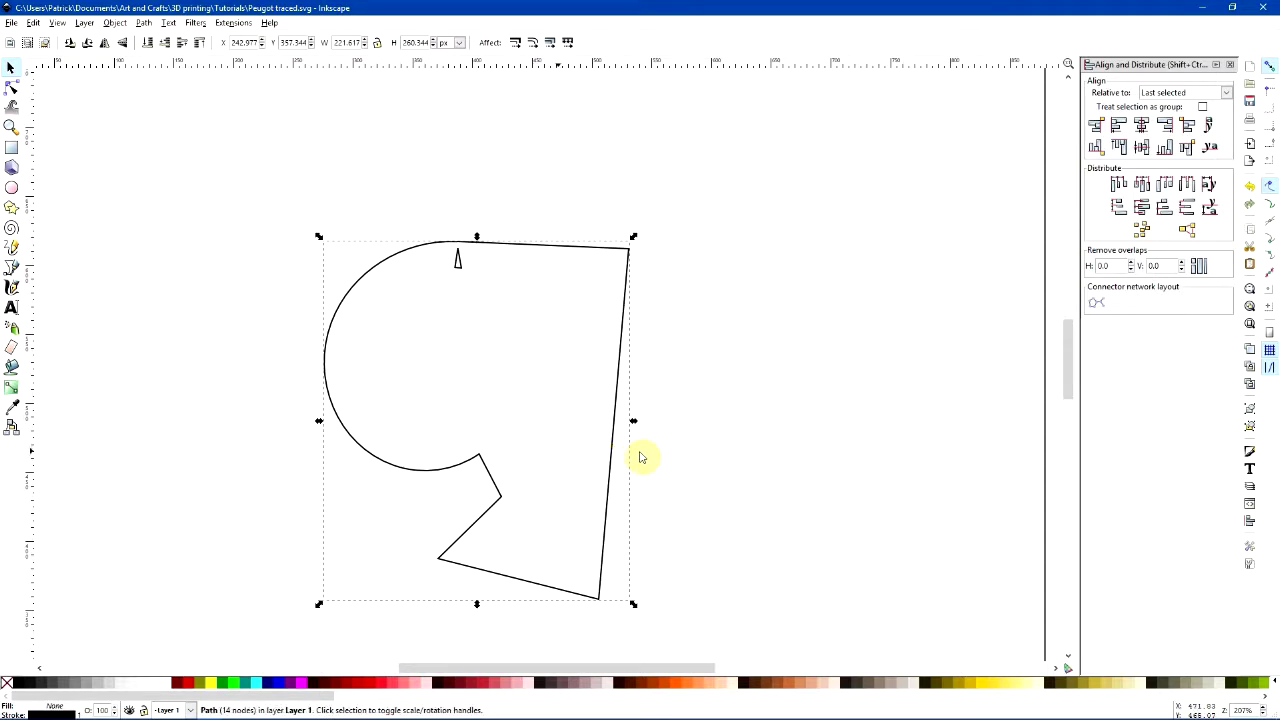
pyautogui.click(191, 686)
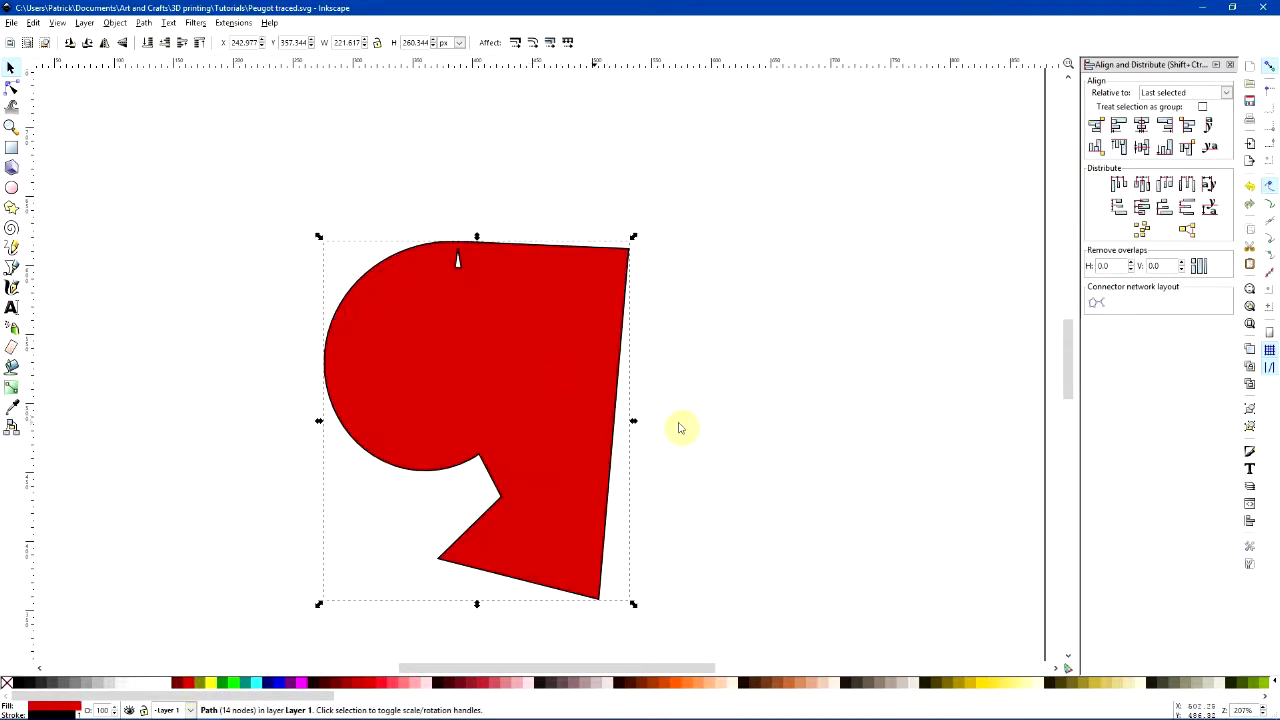
pyautogui.click(11, 23)
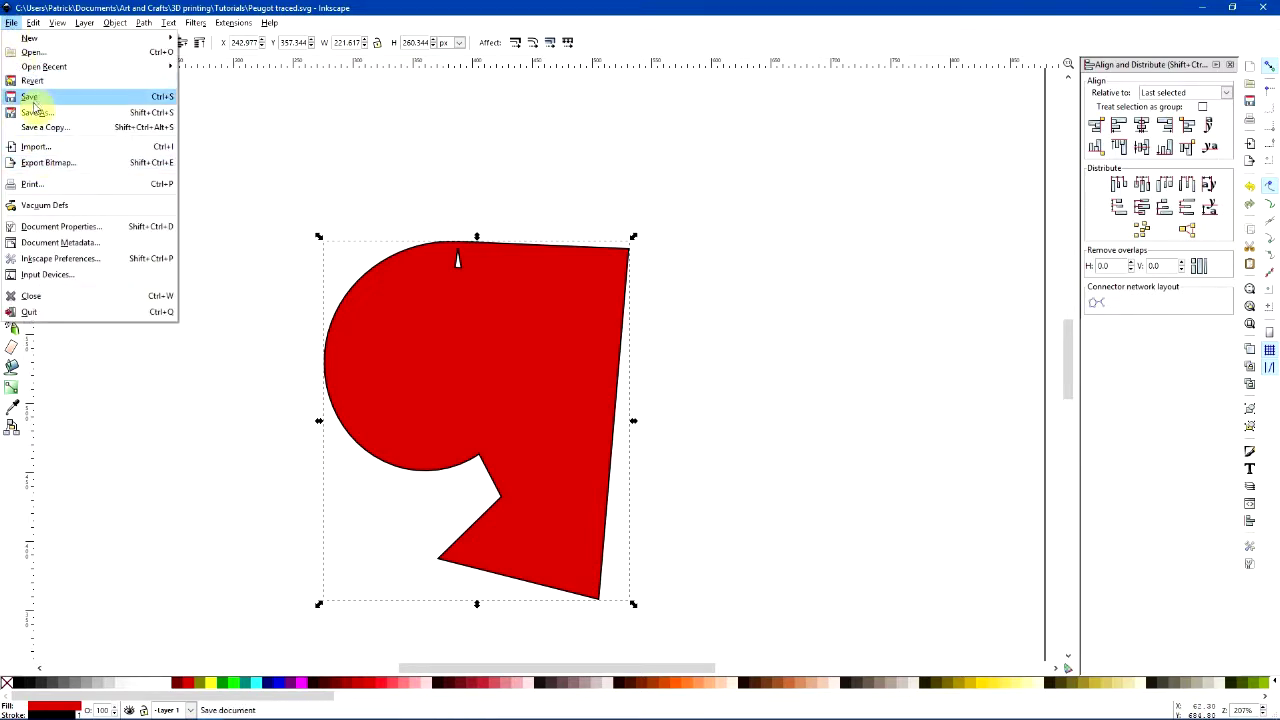
# Save the drawing as Strange shape.svg in the Tutorials folder, then switch to Tinkercad
pyautogui.click(38, 112)
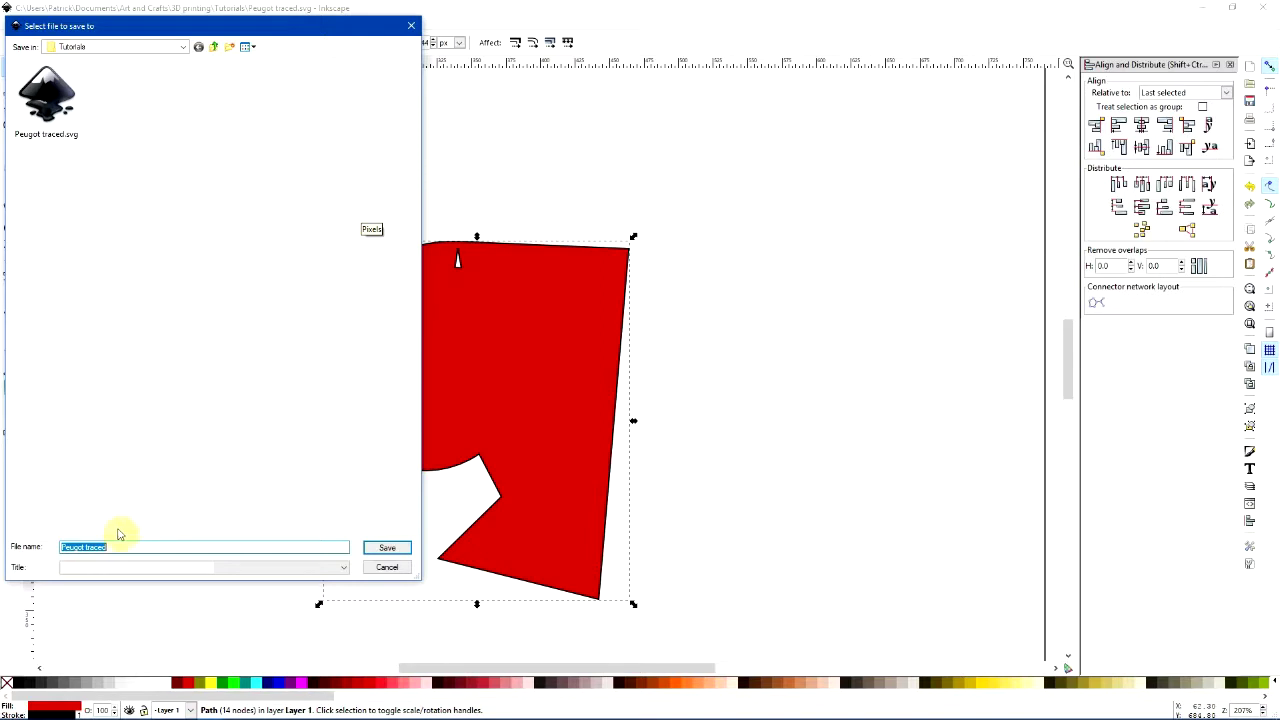
pyautogui.click(66, 548)
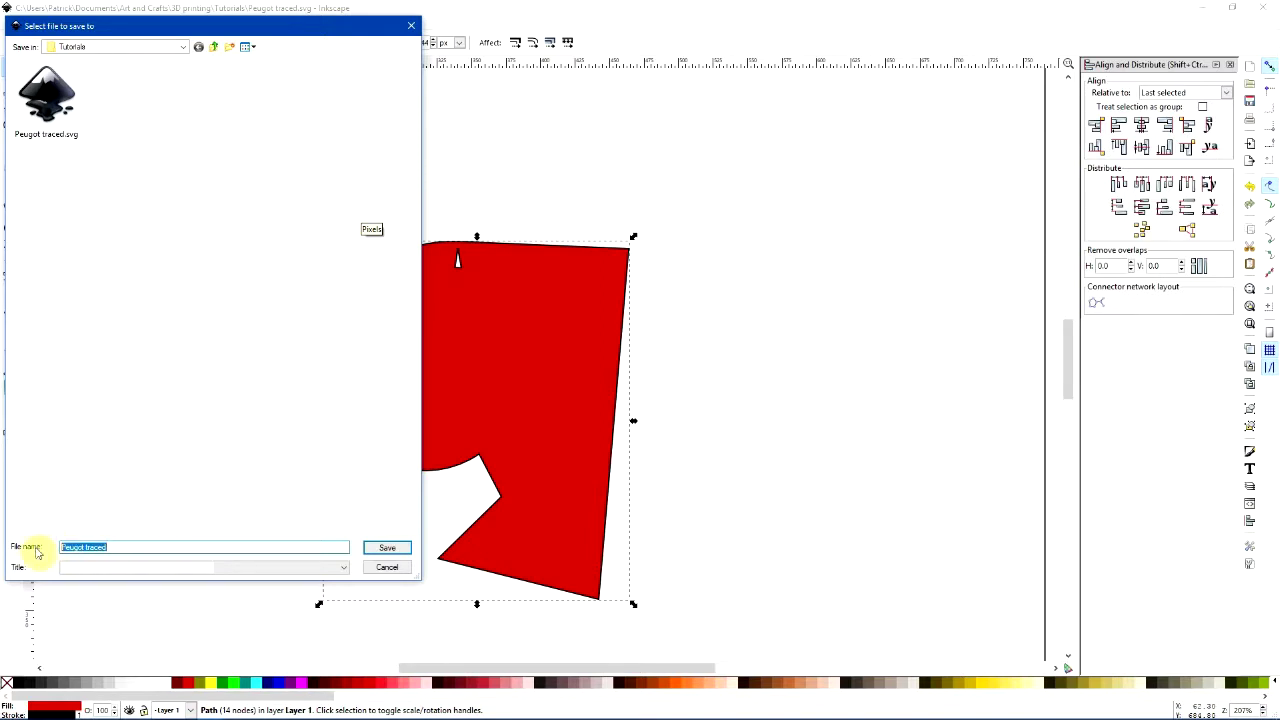
pyautogui.write('Stre')
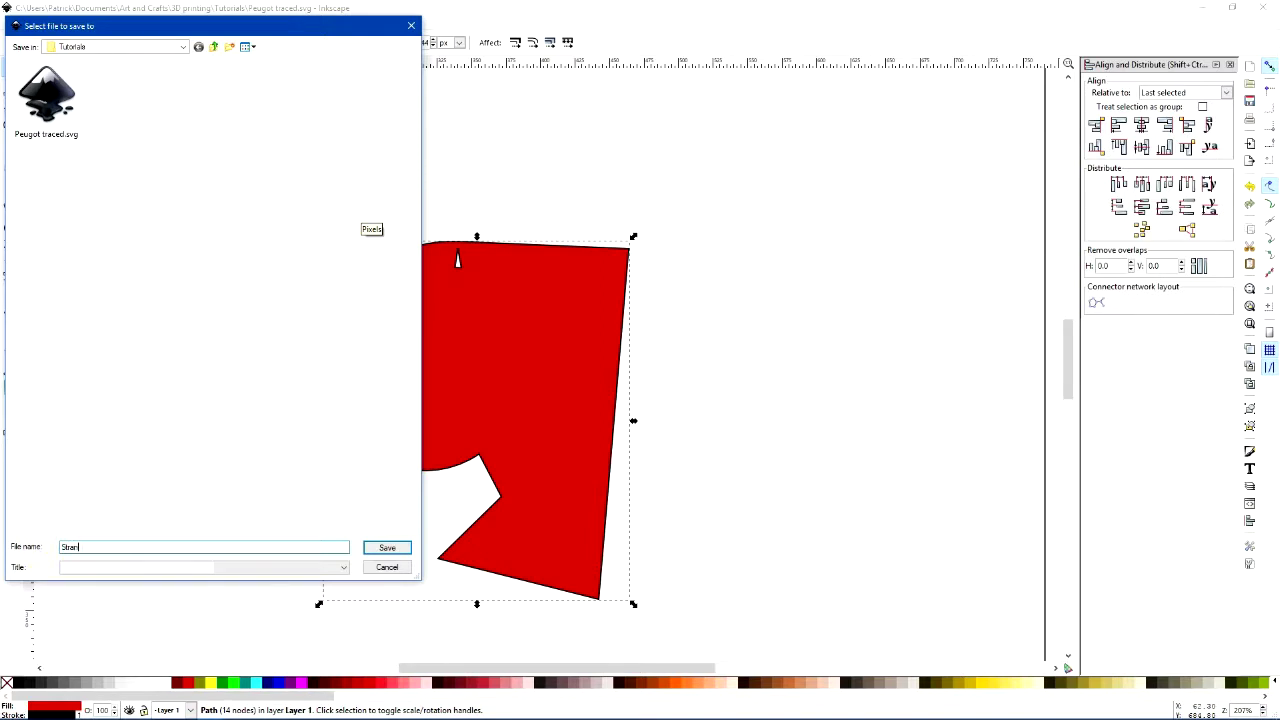
pyautogui.write('nge shape')
pyautogui.press('Return')
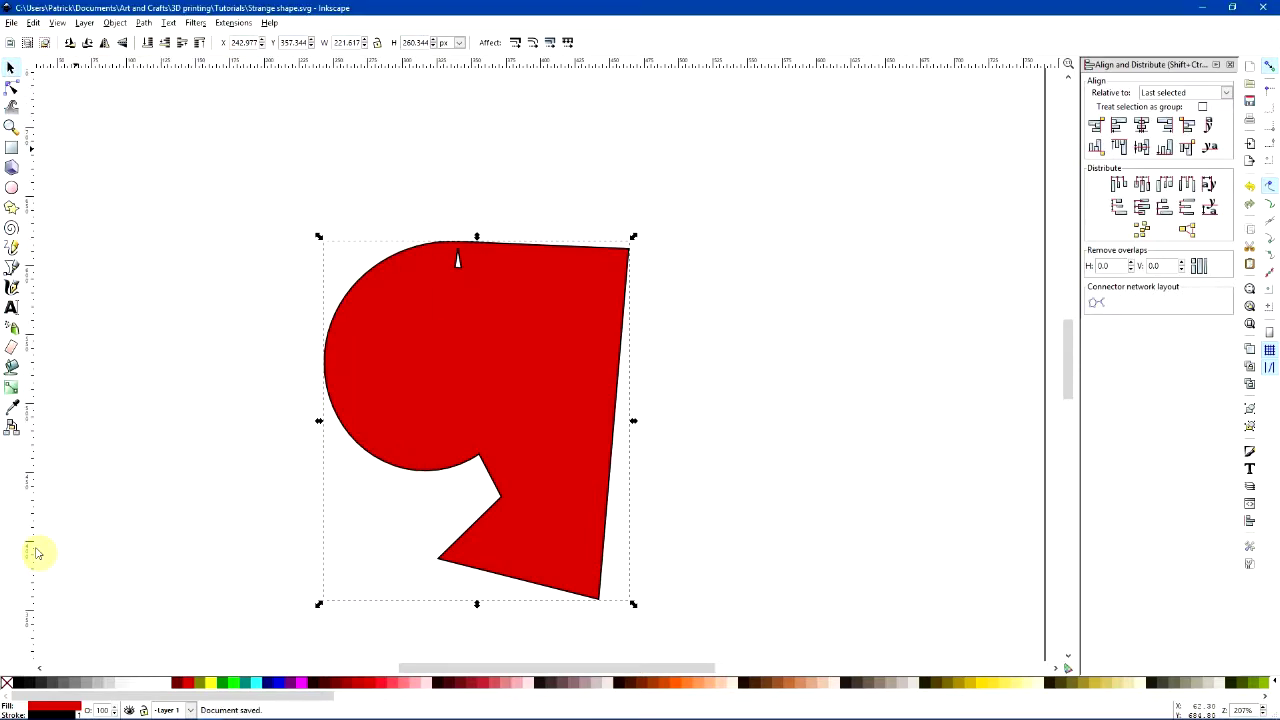
pyautogui.click(193, 405)
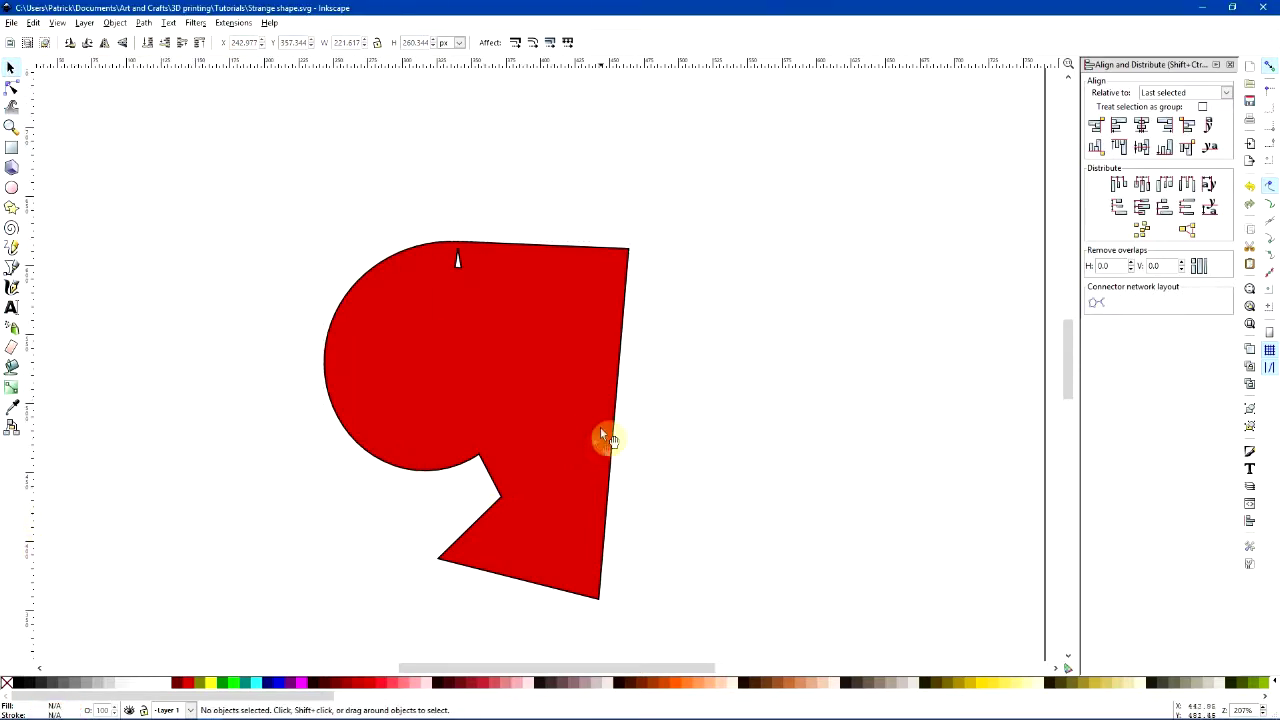
pyautogui.moveTo(643, 488); pyautogui.dragTo(674, 455, button='middle')
pyautogui.hotkey('alt', 'Tab')
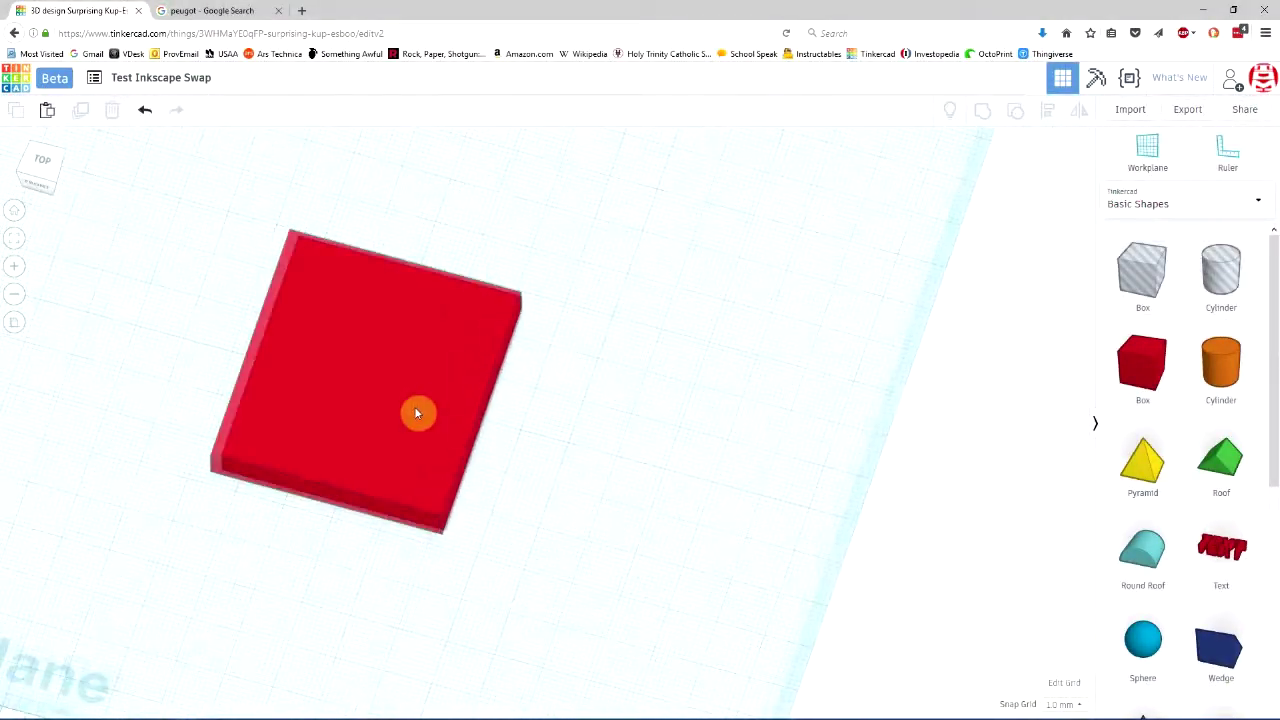
# Delete the red box and import Strange shape.svg as an orange solid
pyautogui.click(417, 413)
pyautogui.press('Delete')
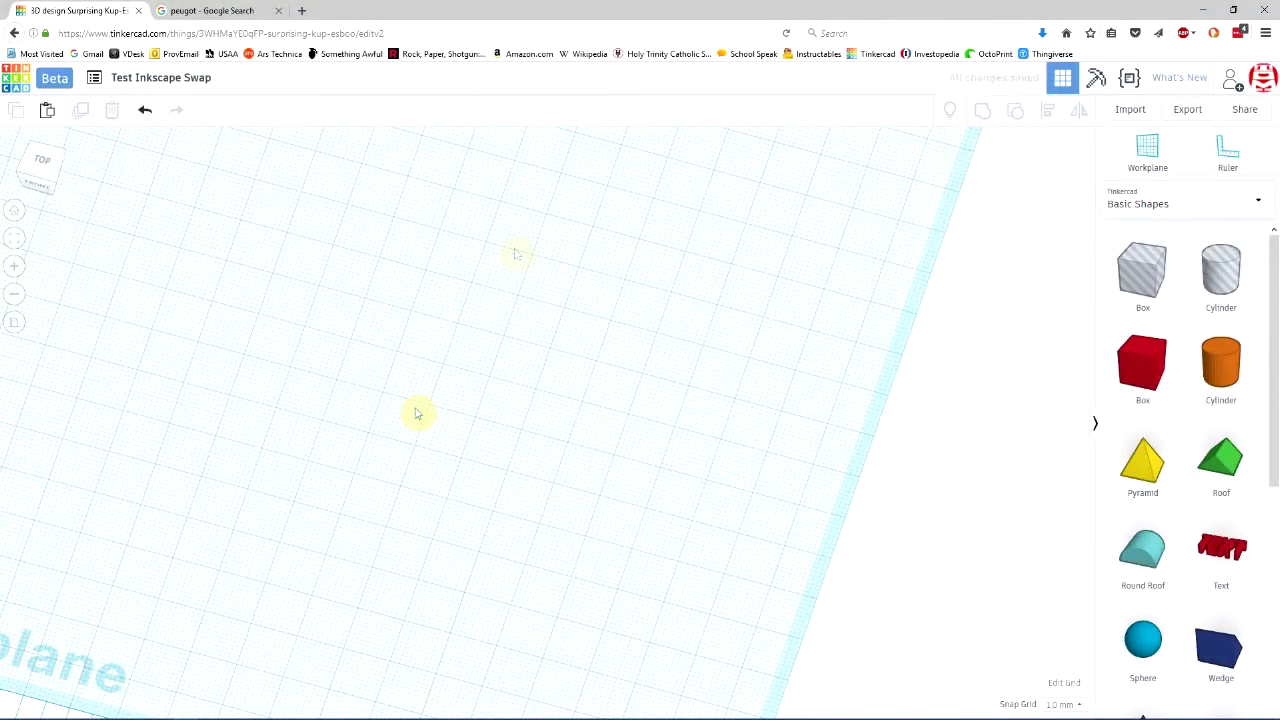
pyautogui.click(1128, 111)
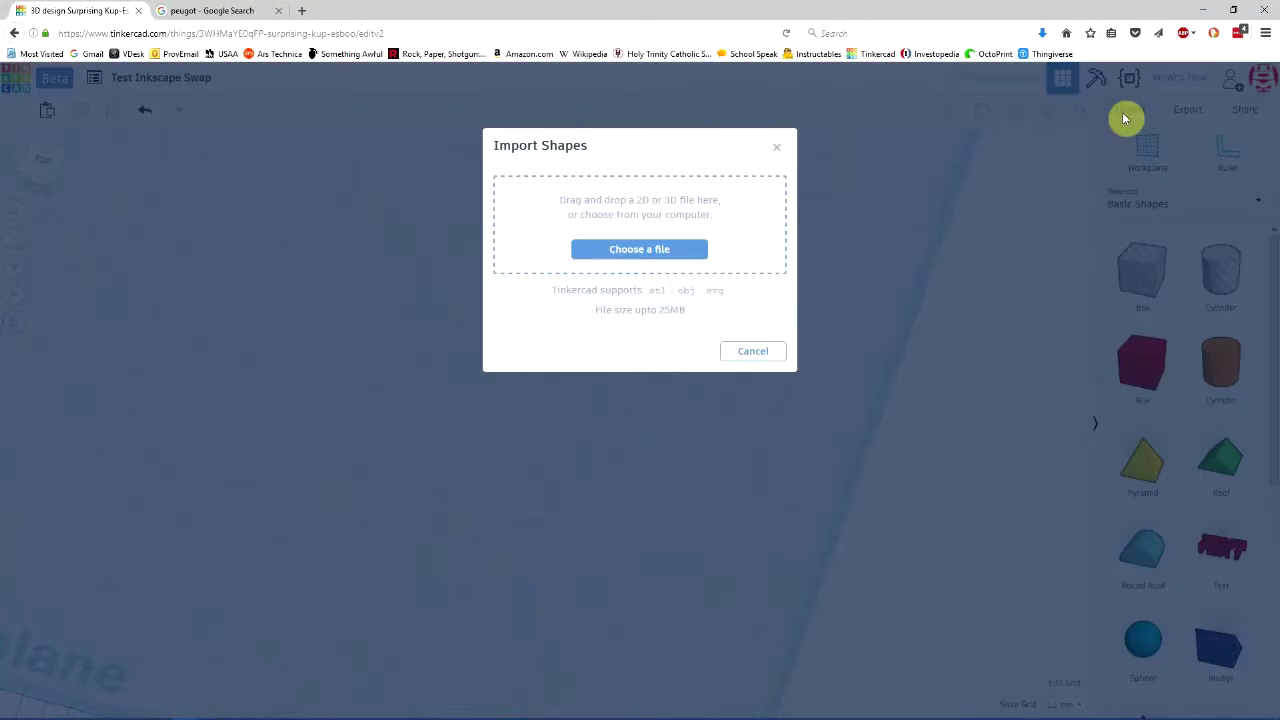
pyautogui.click(642, 250)
pyautogui.click(302, 105)
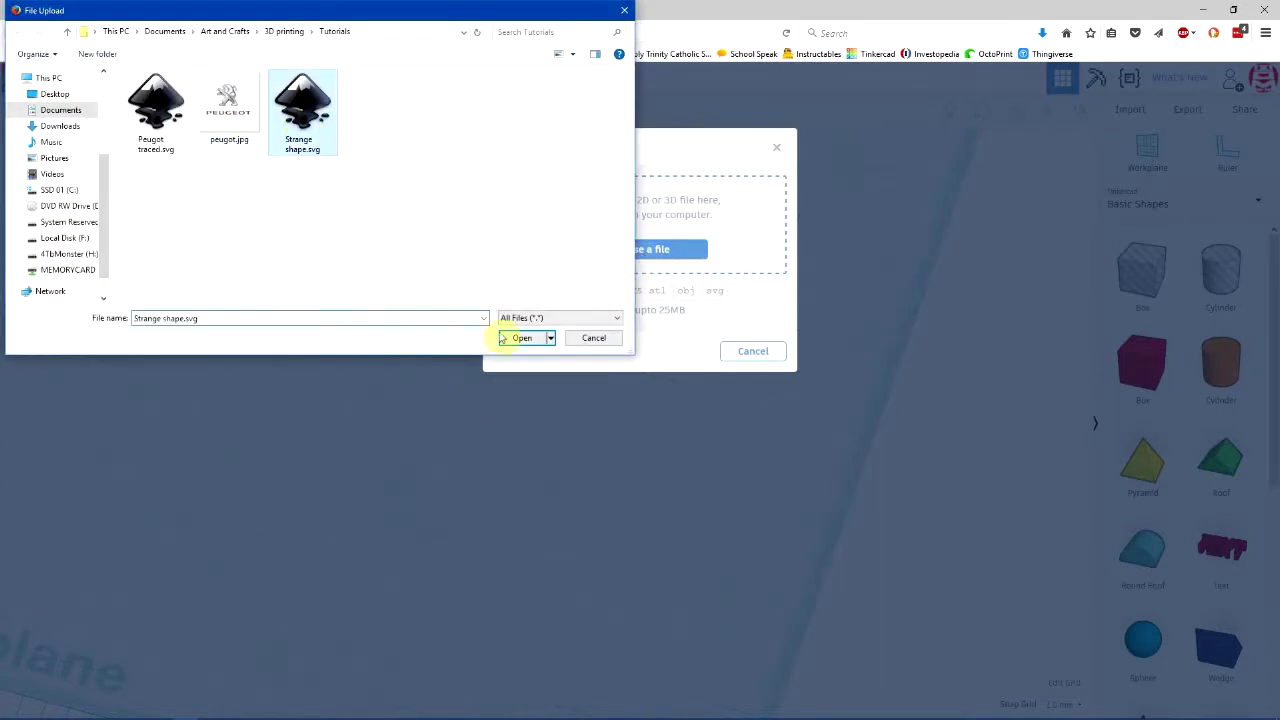
pyautogui.click(515, 337)
pyautogui.click(748, 416)
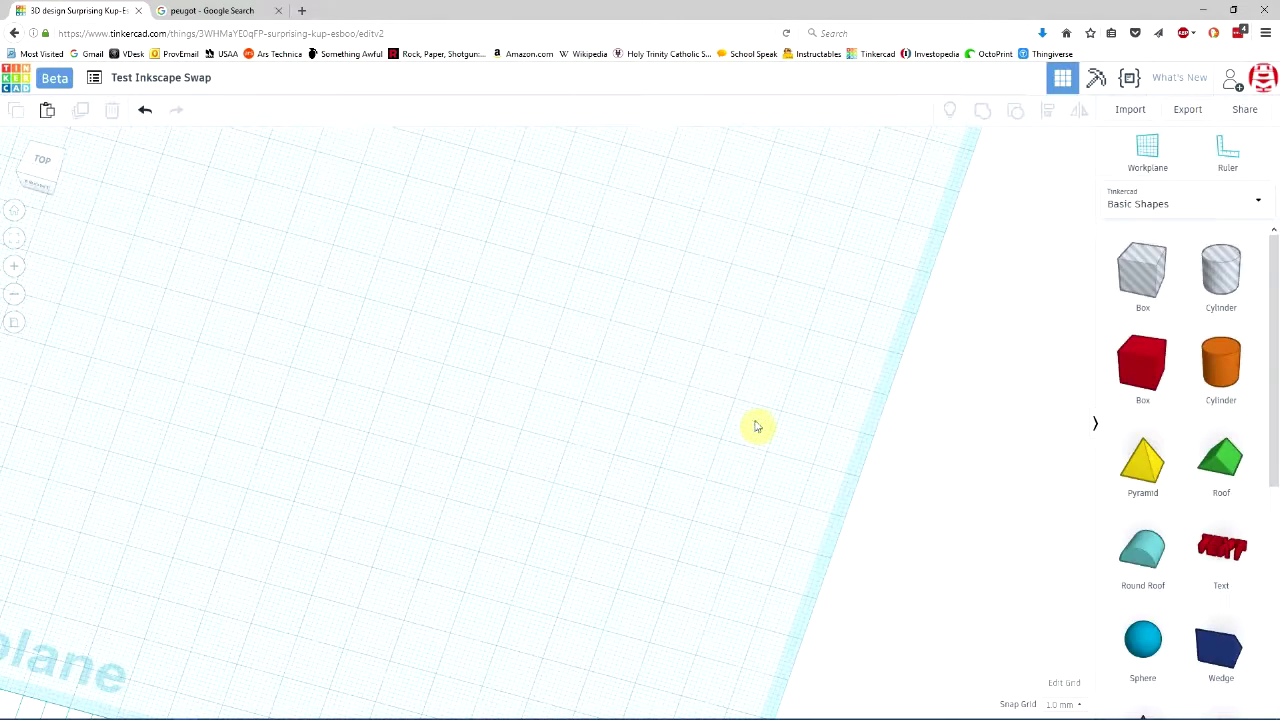
pyautogui.scroll(-5, 608, 426)
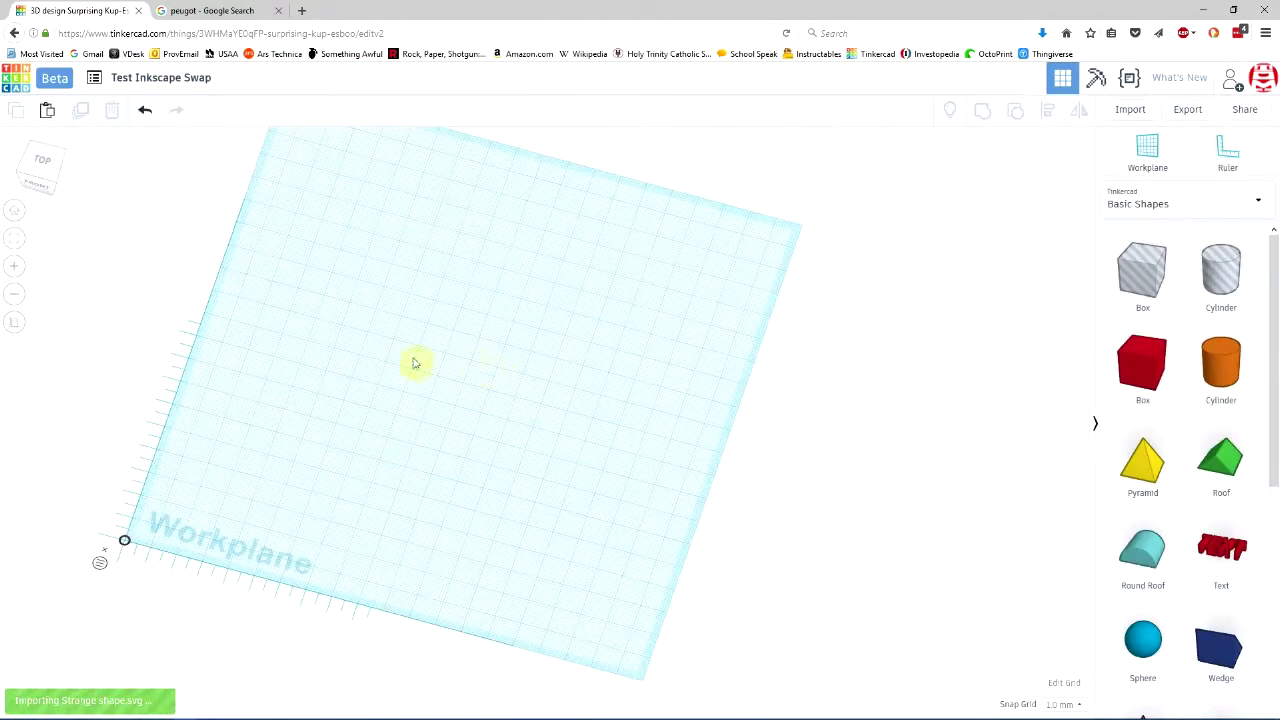
pyautogui.scroll(3, 346, 434)
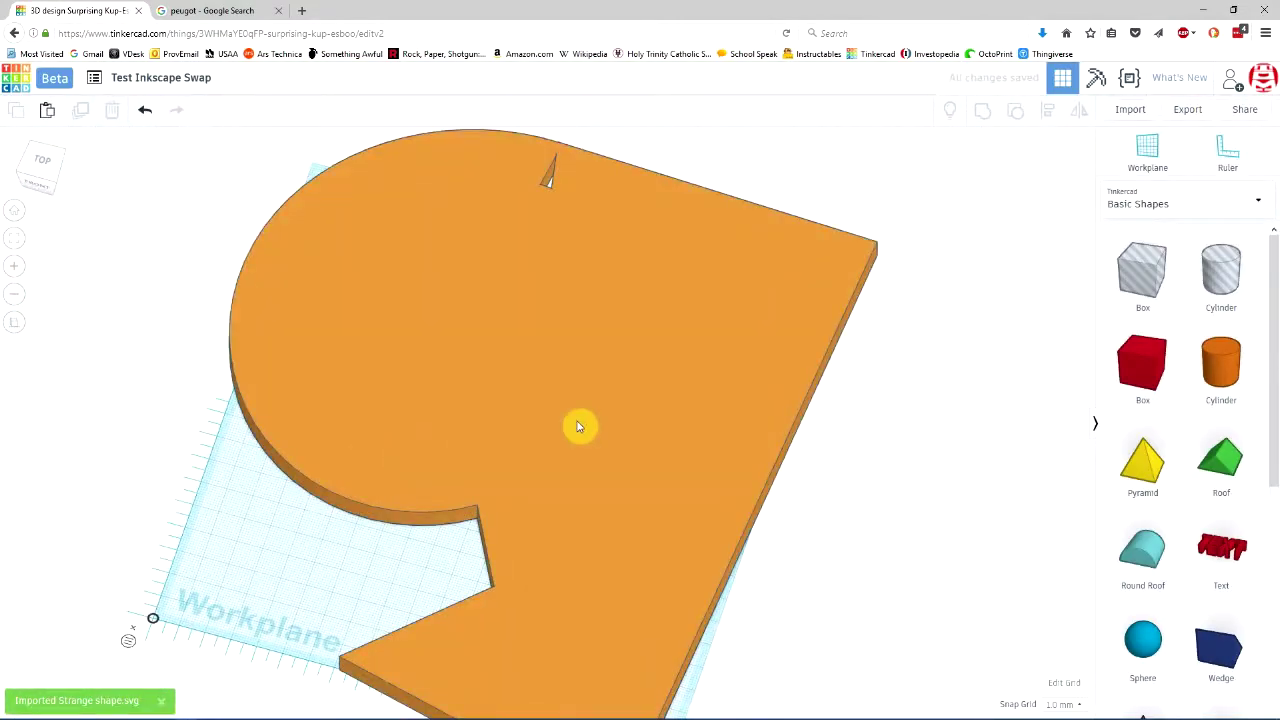
pyautogui.scroll(-2, 578, 427)
pyautogui.click(580, 426)
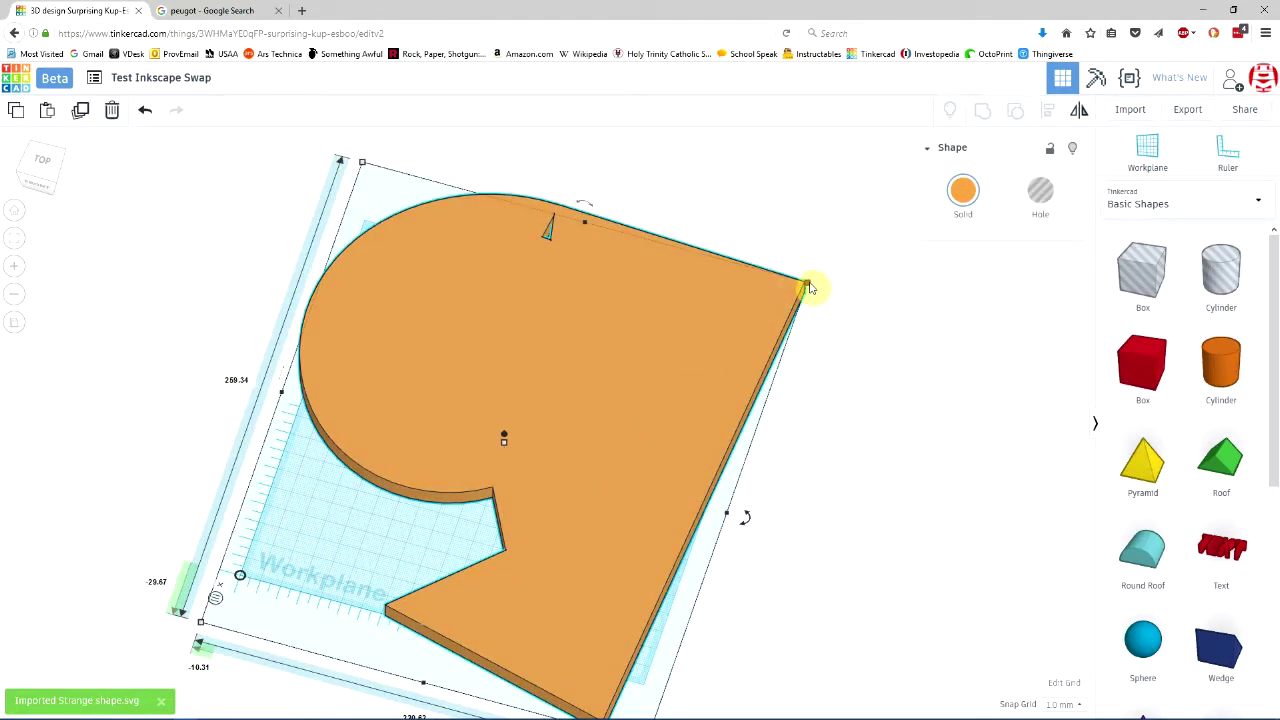
# Shrink the orange shape to about 113 × 96 mm, raise its height, then delete it
pyautogui.moveTo(808, 288); pyautogui.dragTo(457, 490)
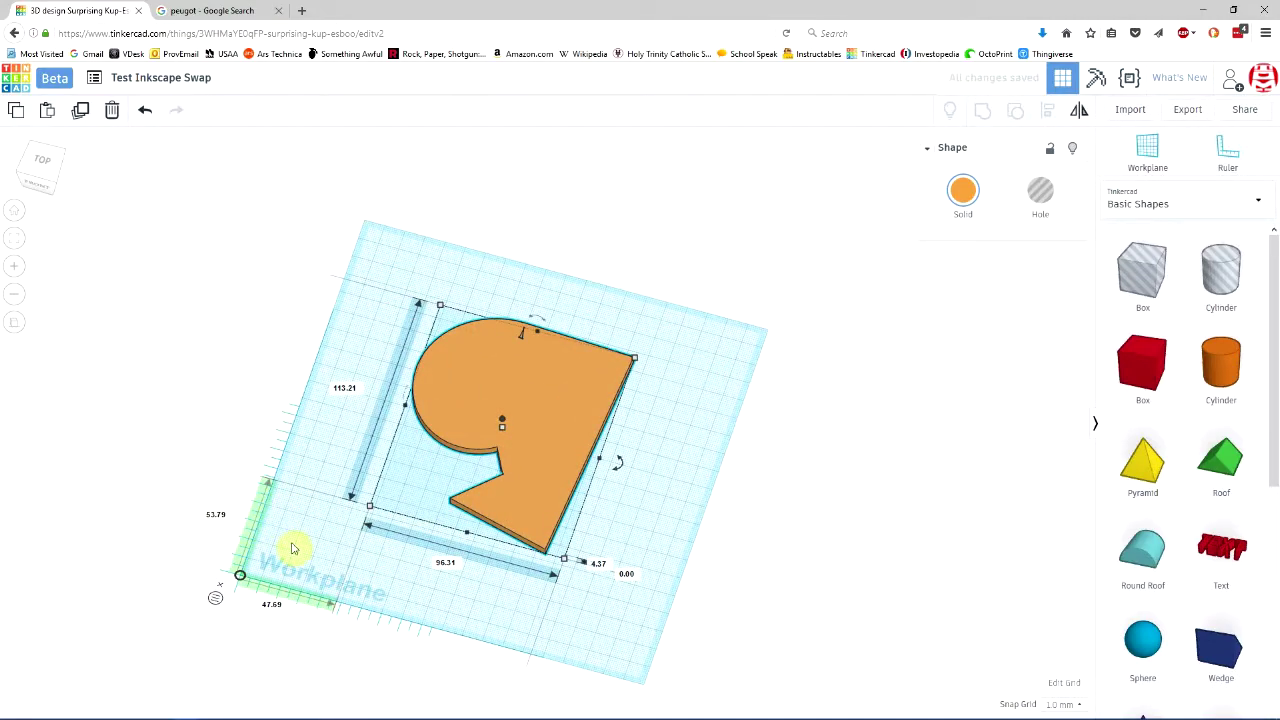
pyautogui.moveTo(293, 548); pyautogui.dragTo(471, 469, button='right')
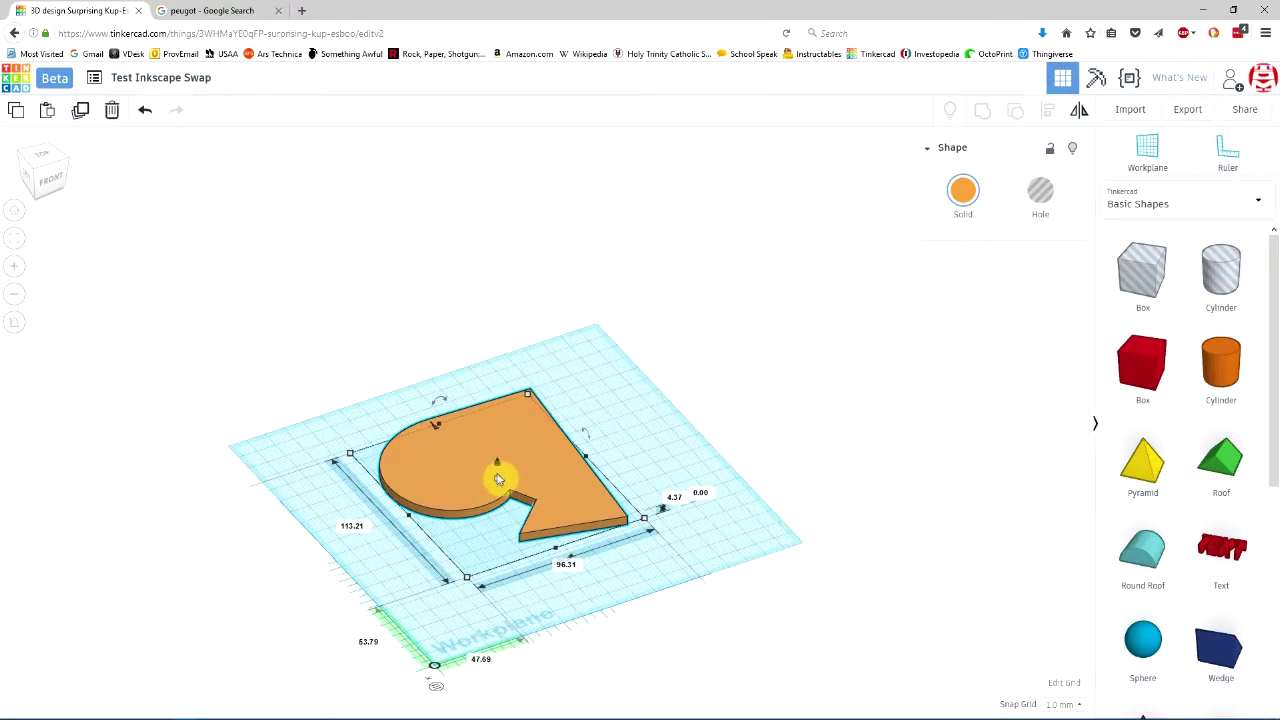
pyautogui.moveTo(498, 477); pyautogui.dragTo(510, 400)
pyautogui.click(622, 432)
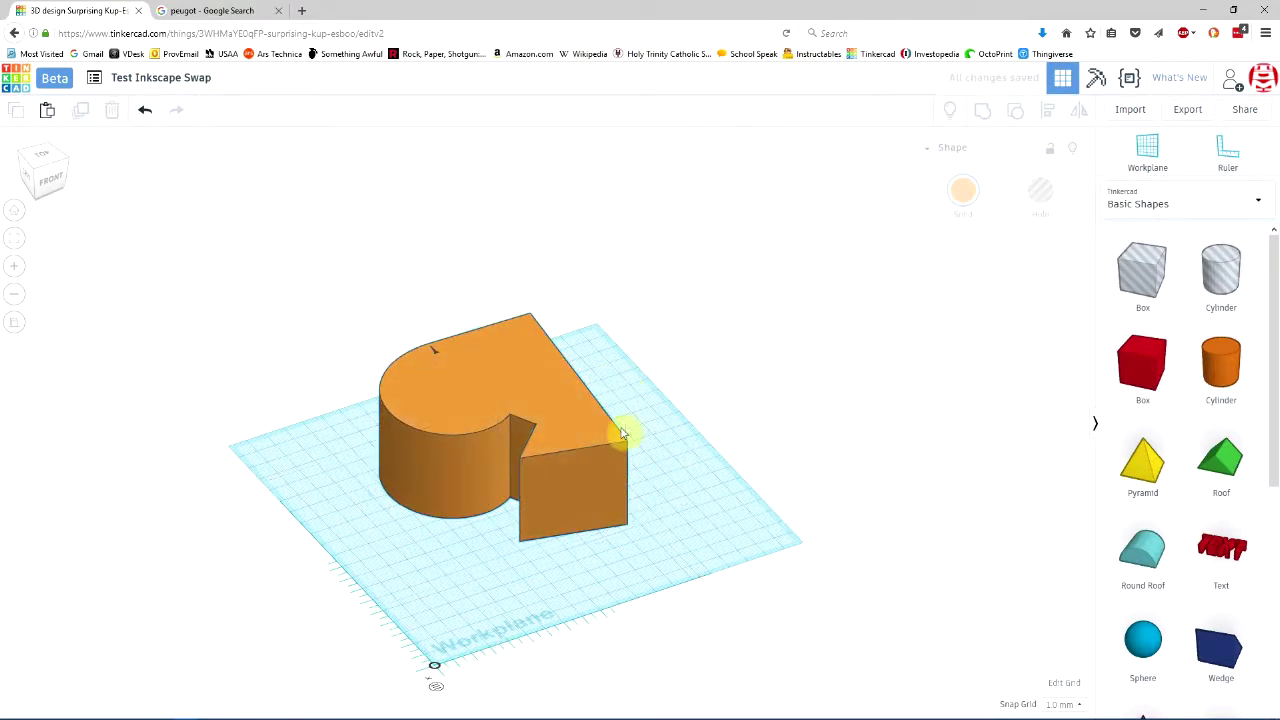
pyautogui.moveTo(622, 432); pyautogui.dragTo(435, 443, button='middle')
pyautogui.click(435, 443)
pyautogui.press('Delete')
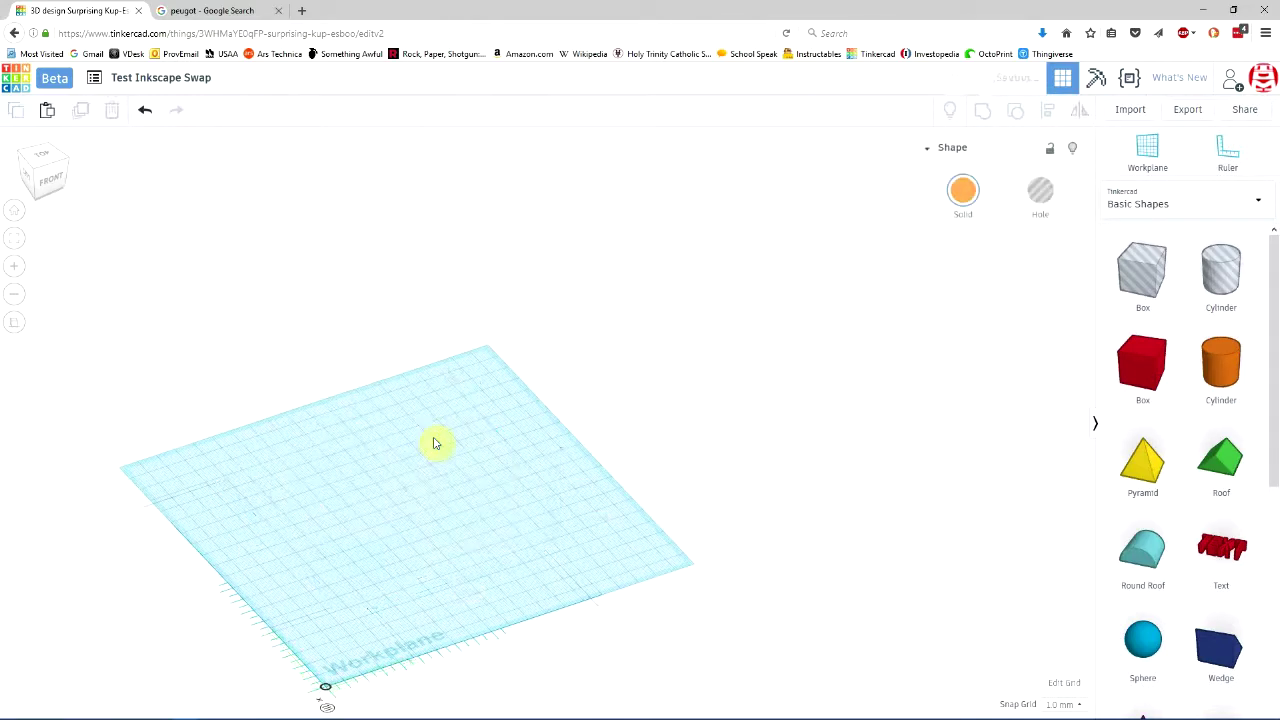
# Delete the red shape in Inkscape and fit the whole page in view
pyautogui.hotkey('alt', 'Tab')
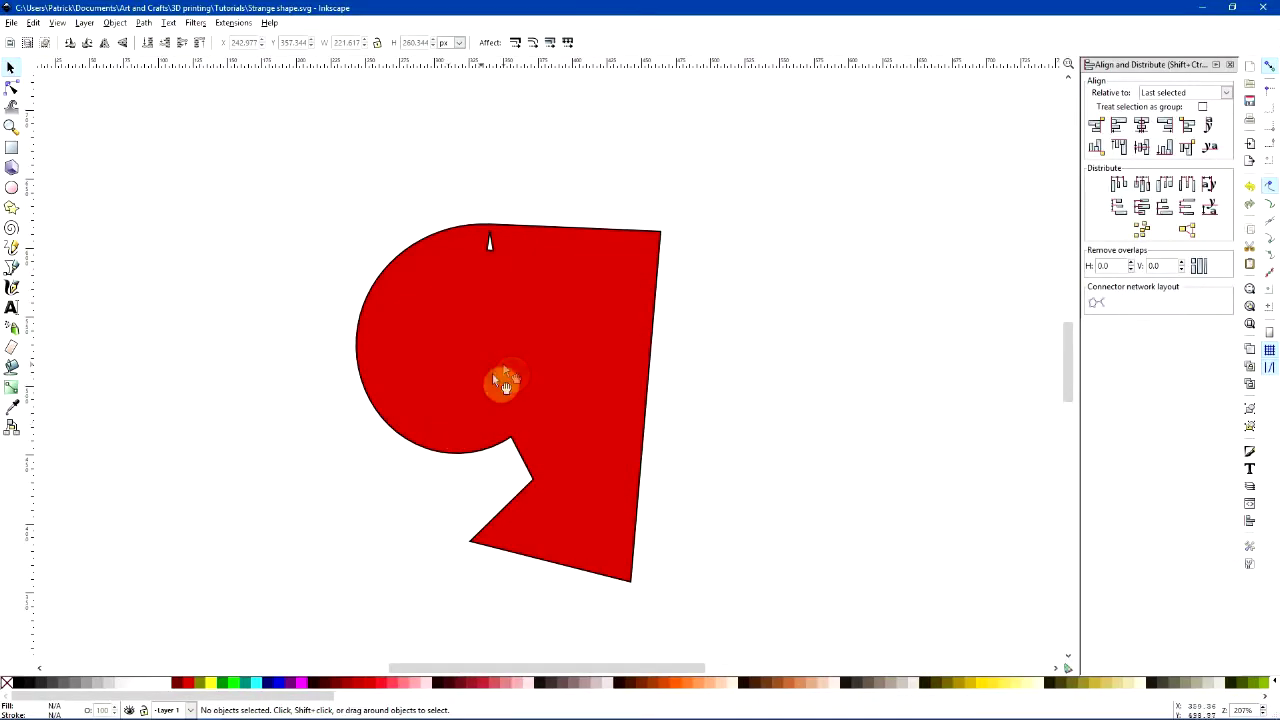
pyautogui.click(500, 380)
pyautogui.press('Delete')
pyautogui.press('5')
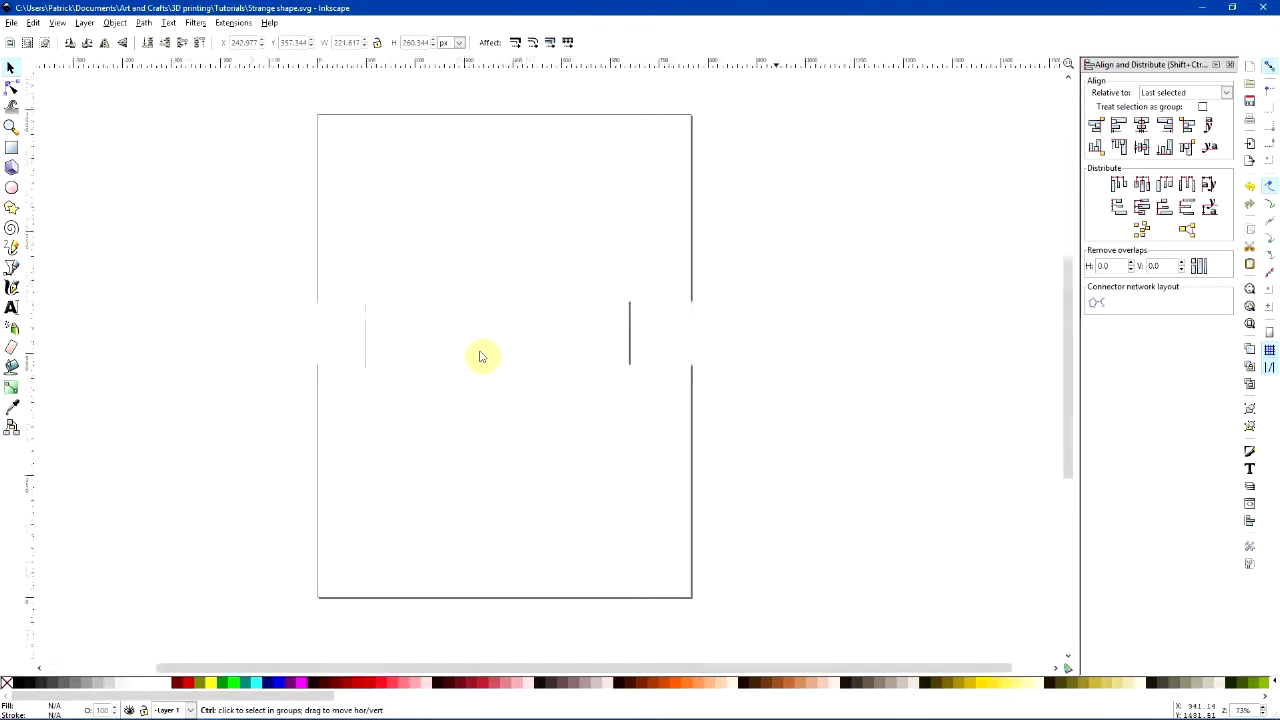
pyautogui.keyDown('ctrl'); pyautogui.scroll(-1, 480, 357); pyautogui.keyUp('ctrl')
pyautogui.keyDown('ctrl'); pyautogui.scroll(2, 209, 208); pyautogui.keyUp('ctrl')
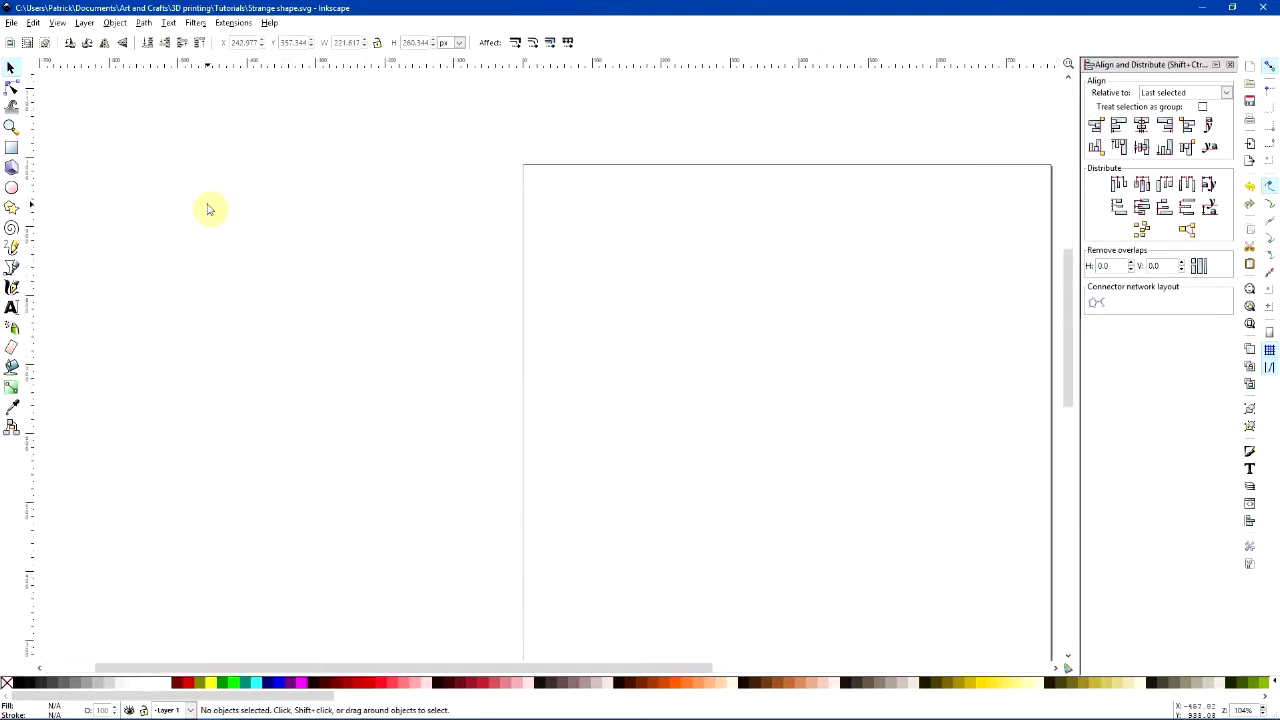
pyautogui.keyDown('ctrl'); pyautogui.scroll(-1, 215, 206); pyautogui.keyUp('ctrl')
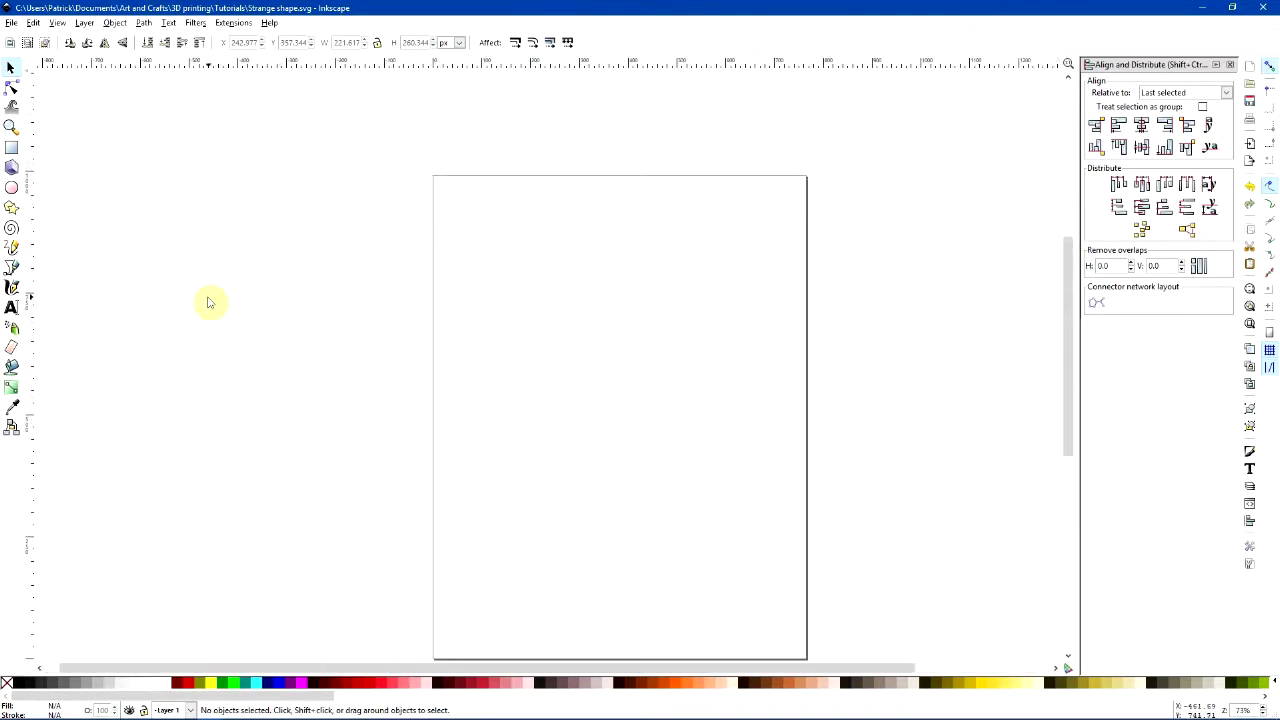
# Write red text reading 'FLeaBag' on the page with the Text tool
pyautogui.click(11, 307)
pyautogui.click(547, 363)
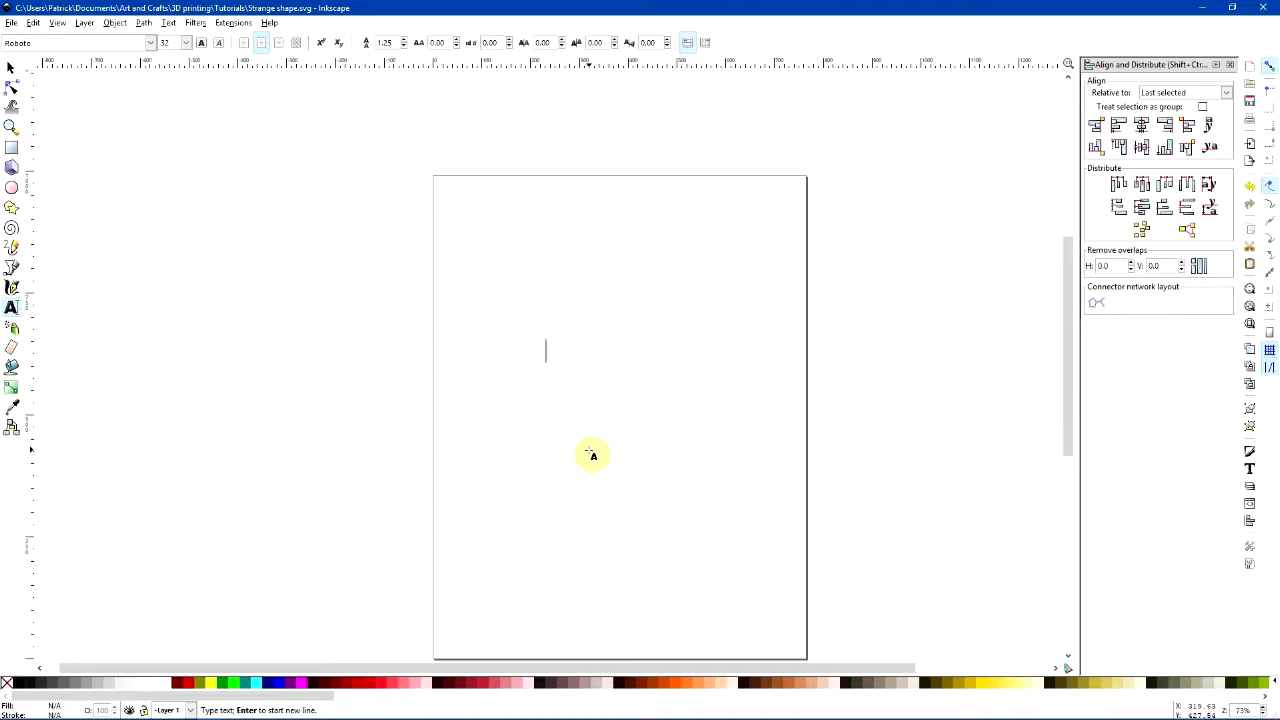
pyautogui.write('F:')
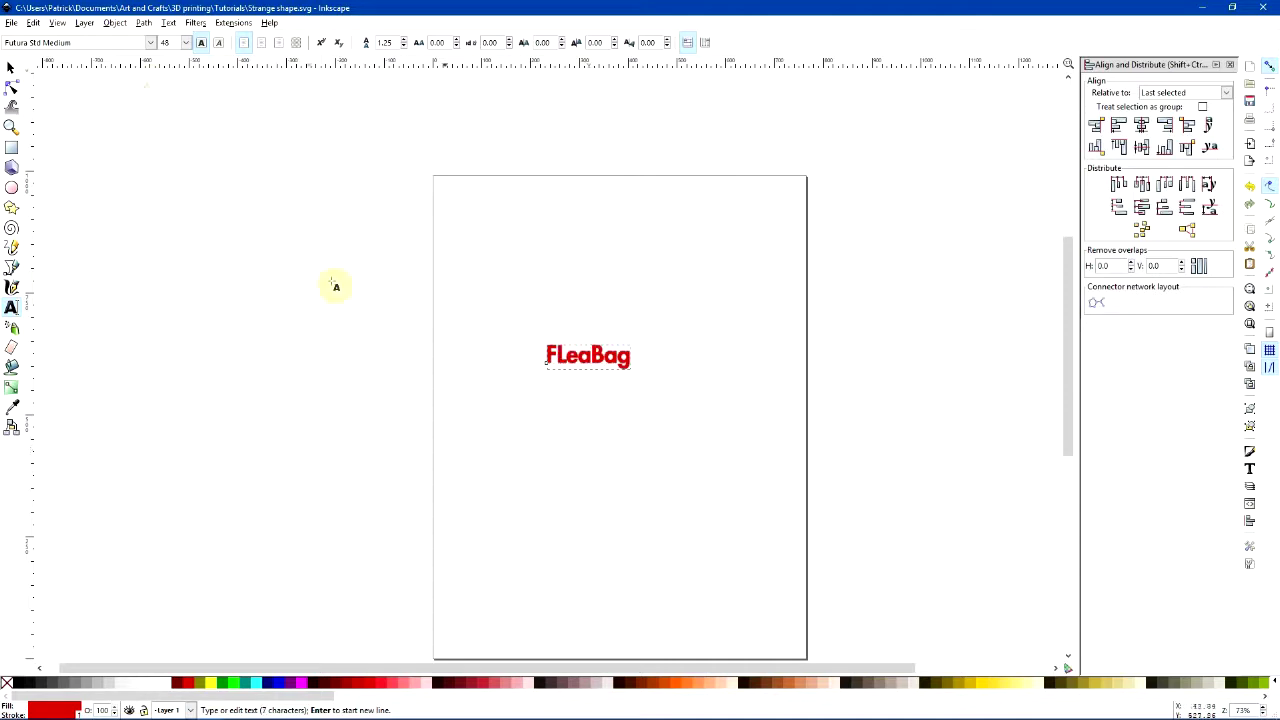
pyautogui.click(10, 68)
# Zoom in, select all the FLeaBag letters and try the Bigfish font on them
pyautogui.keyDown('ctrl'); pyautogui.scroll(5, 694, 437); pyautogui.keyUp('ctrl')
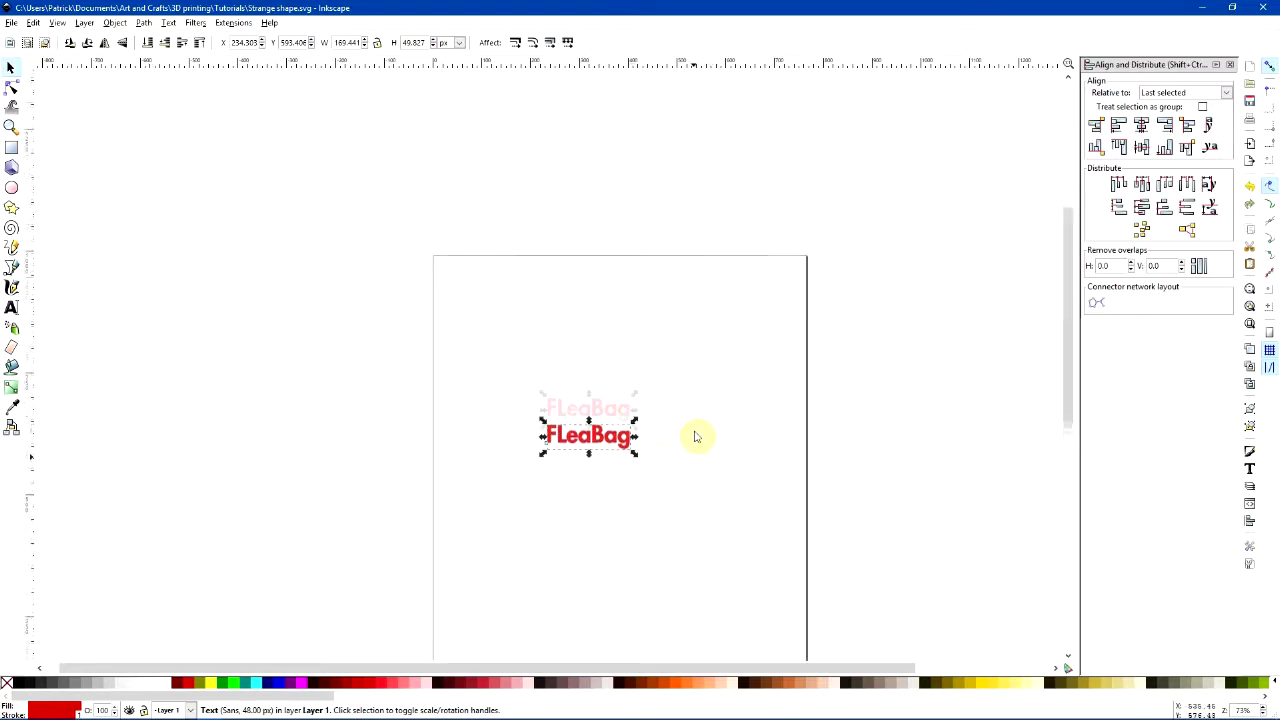
pyautogui.moveTo(645, 400); pyautogui.dragTo(634, 526)
pyautogui.keyDown('ctrl'); pyautogui.scroll(1, 634, 526); pyautogui.keyUp('ctrl')
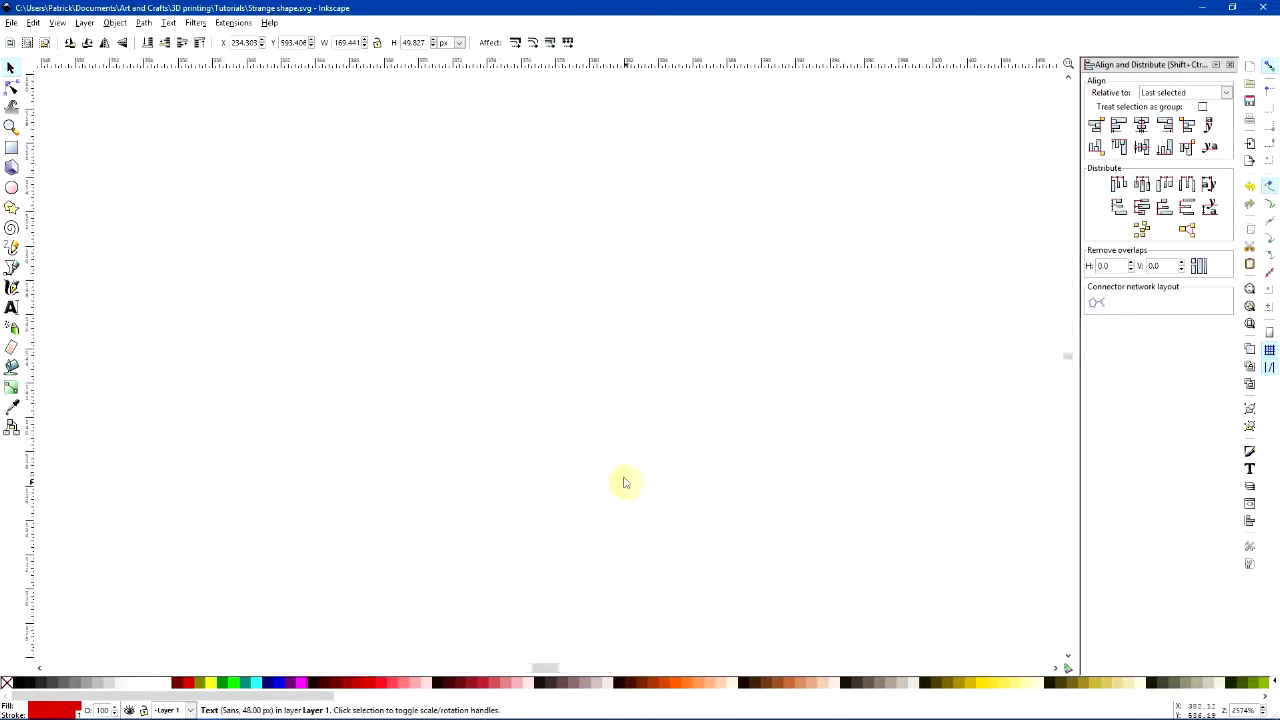
pyautogui.click(228, 212)
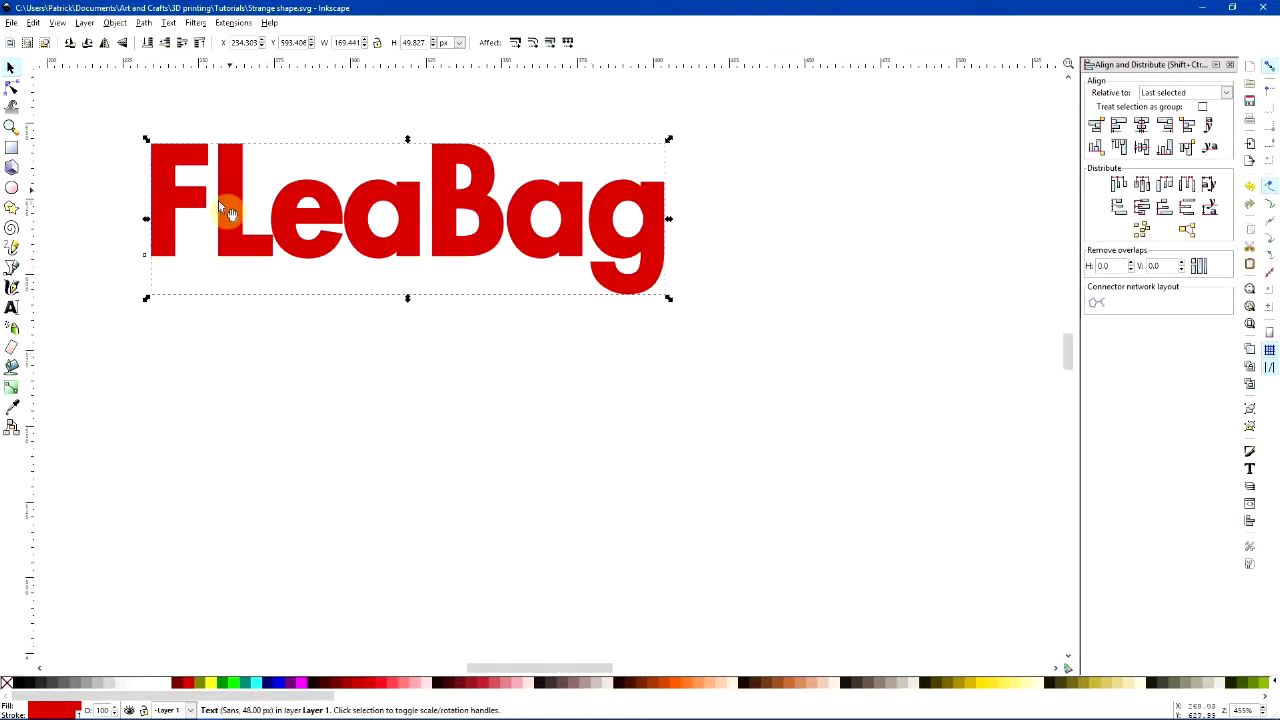
pyautogui.doubleClick(229, 203)
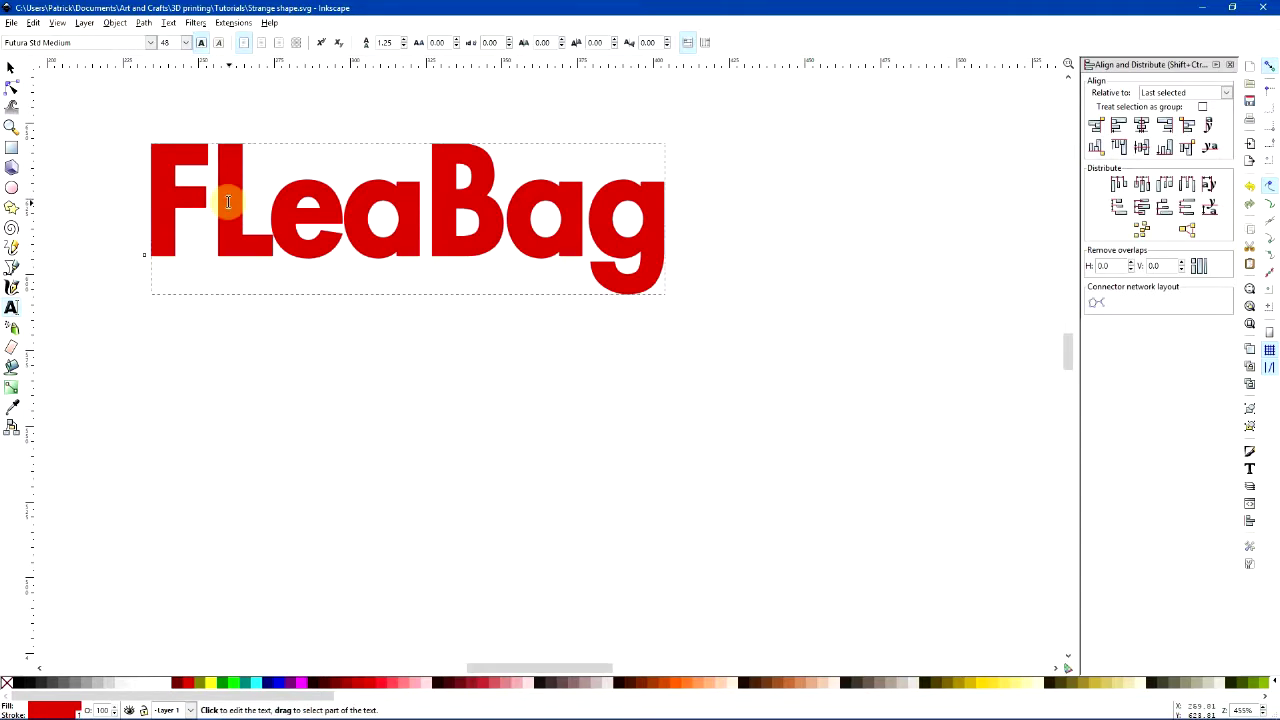
pyautogui.doubleClick(228, 203)
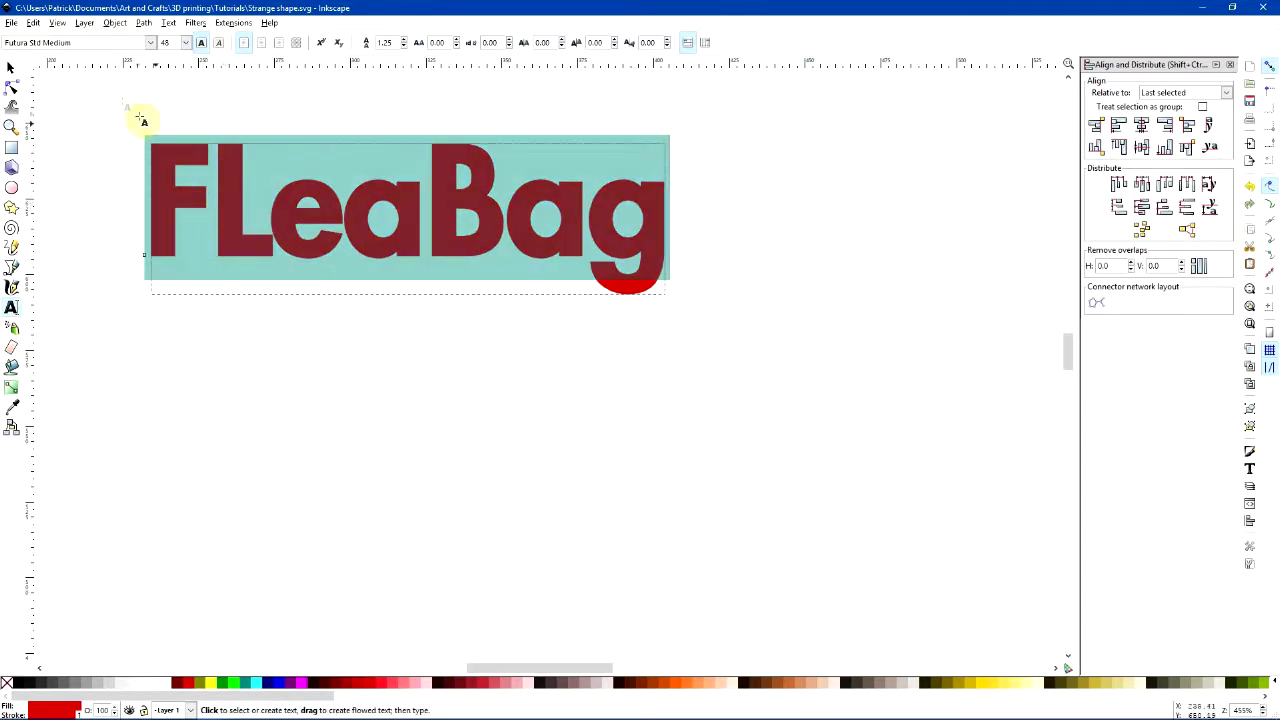
pyautogui.click(150, 42)
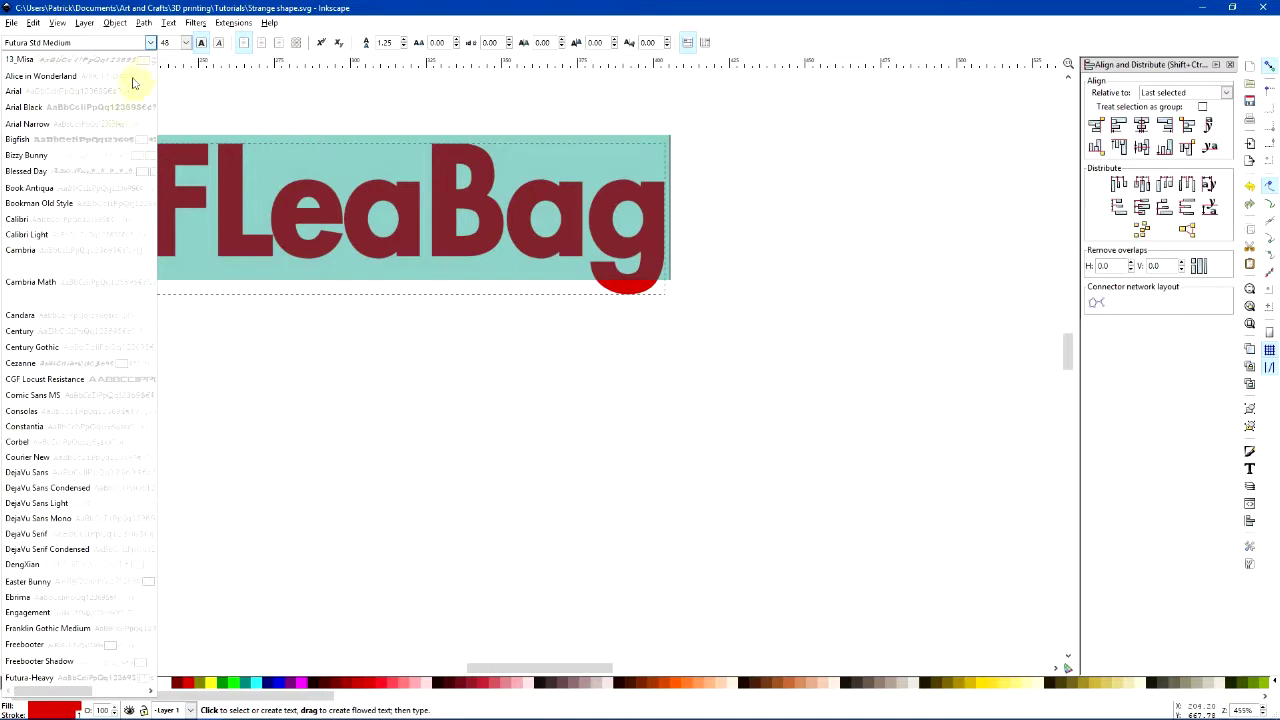
pyautogui.click(98, 146)
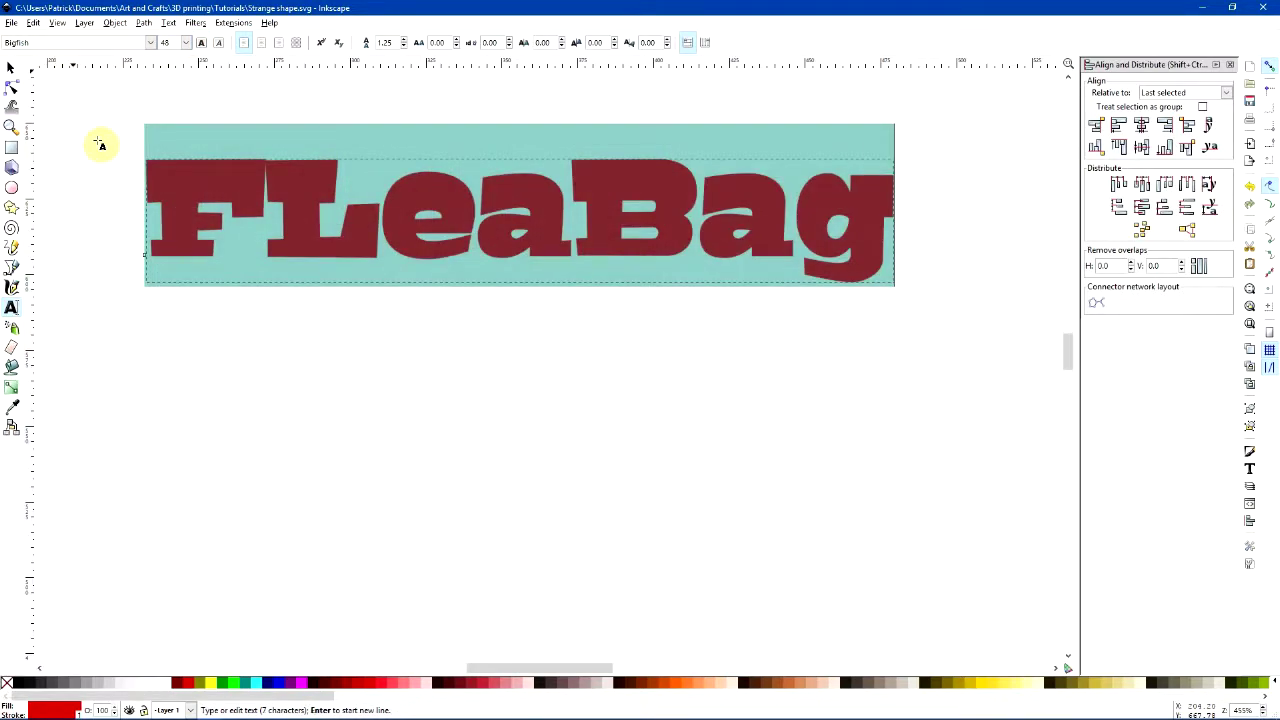
# Change the FLeaBag text to the Galleon font and deselect it
pyautogui.click(150, 42)
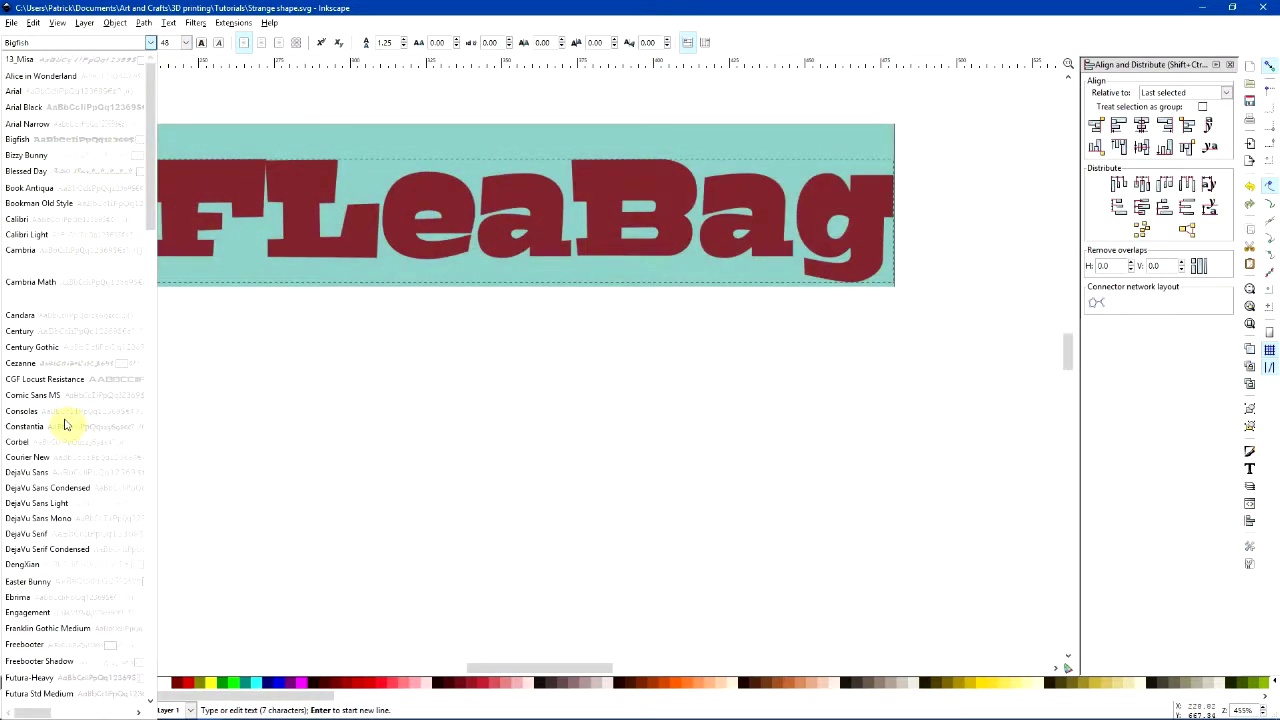
pyautogui.scroll(-7, 88, 460)
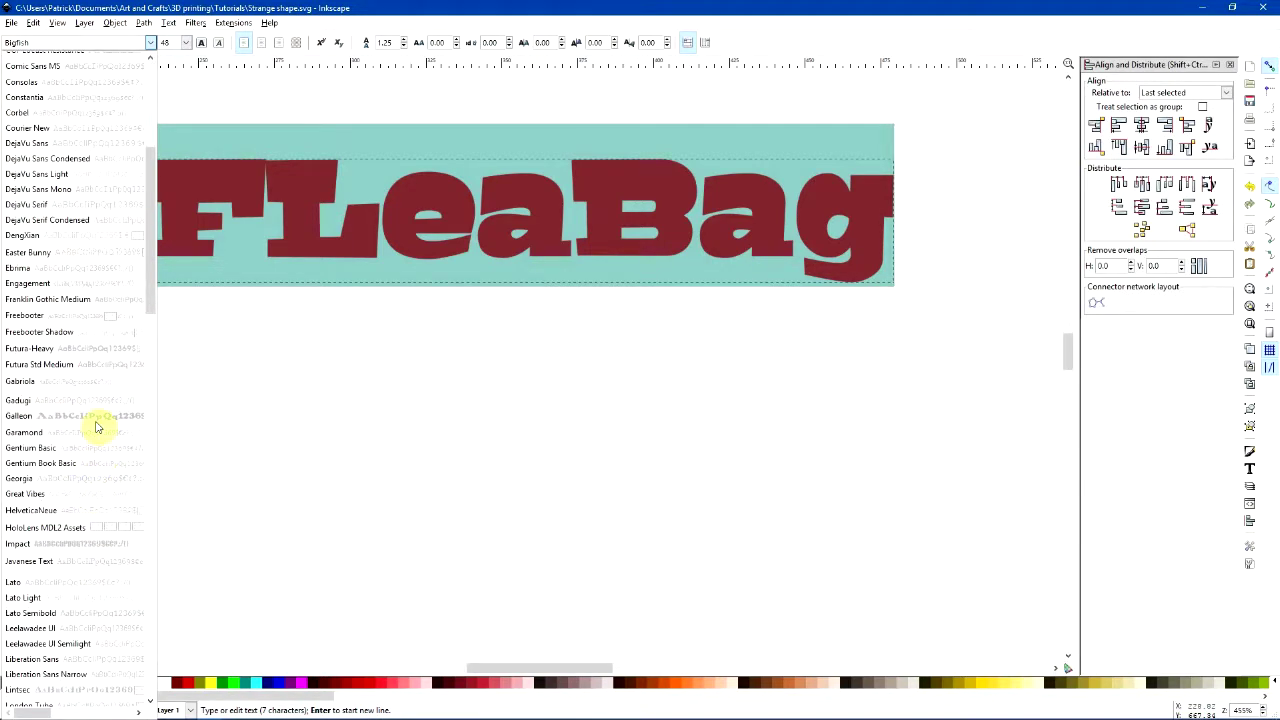
pyautogui.click(96, 418)
pyautogui.keyDown('ctrl'); pyautogui.scroll(-1, 187, 426); pyautogui.keyUp('ctrl')
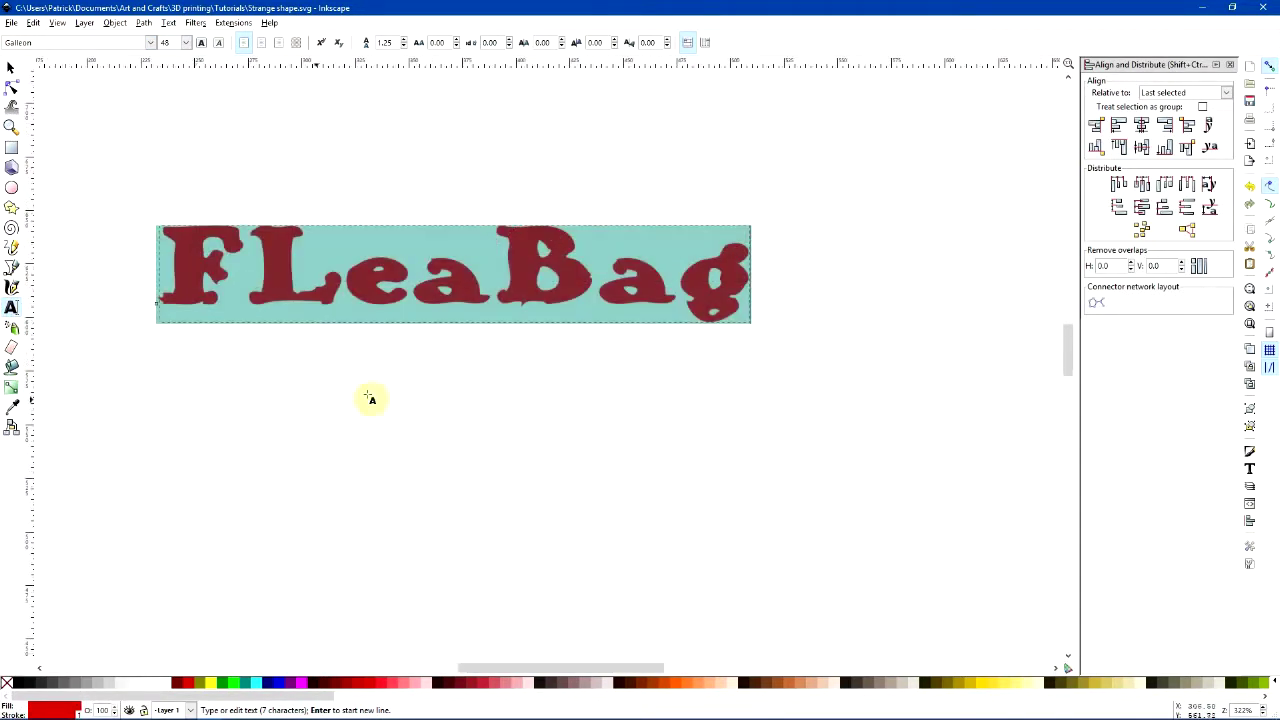
pyautogui.click(349, 371)
pyautogui.click(11, 67)
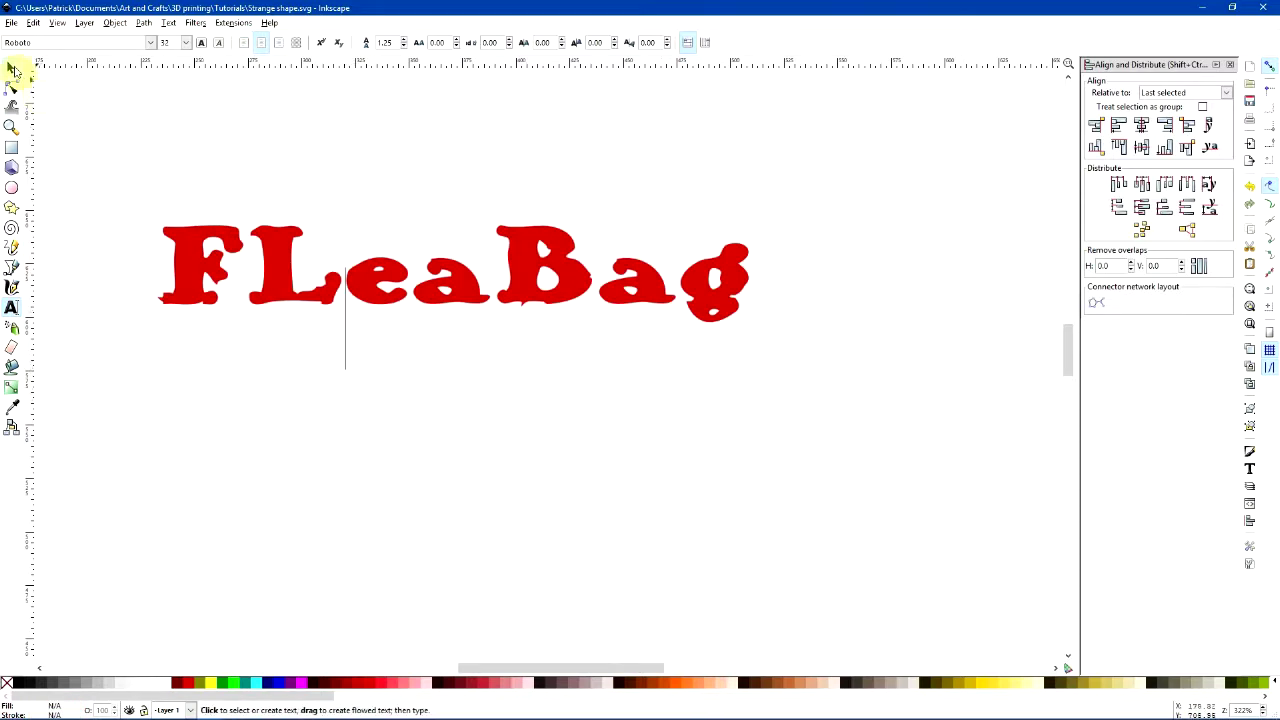
pyautogui.click(184, 262)
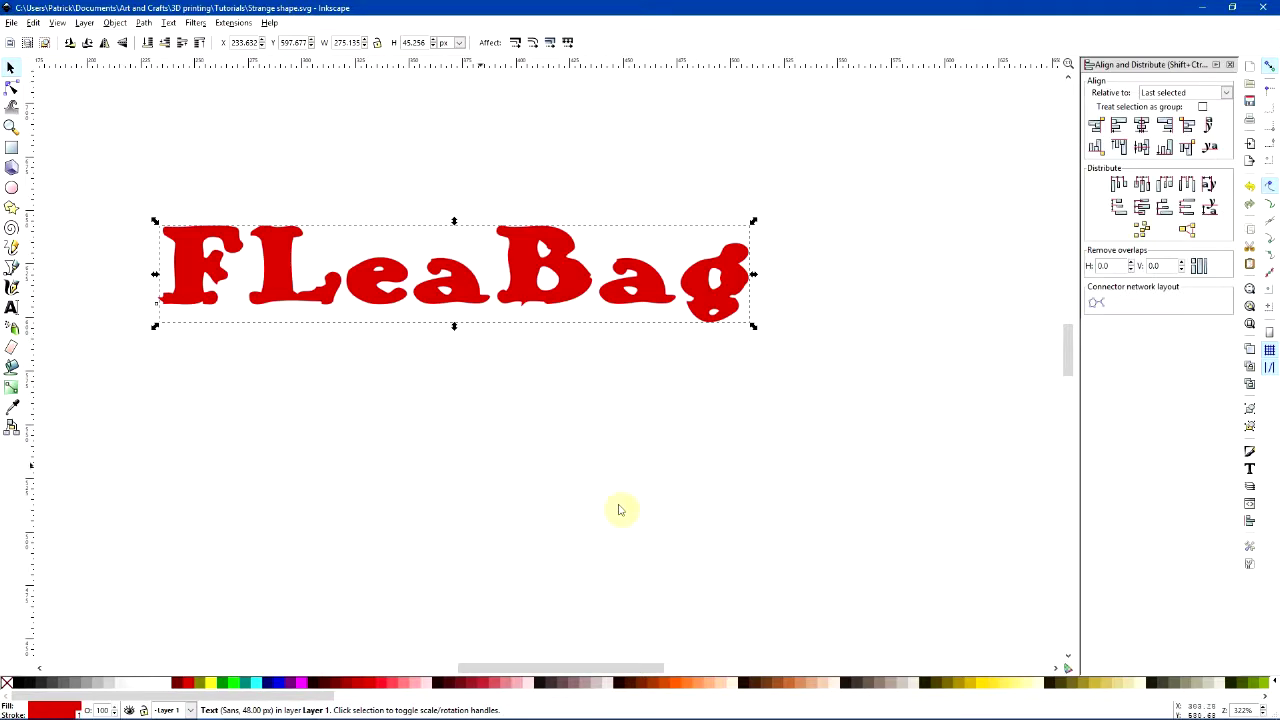
pyautogui.keyDown('ctrl'); pyautogui.scroll(-4, 619, 511); pyautogui.keyUp('ctrl')
pyautogui.keyDown('ctrl'); pyautogui.scroll(-1, 614, 316); pyautogui.keyUp('ctrl')
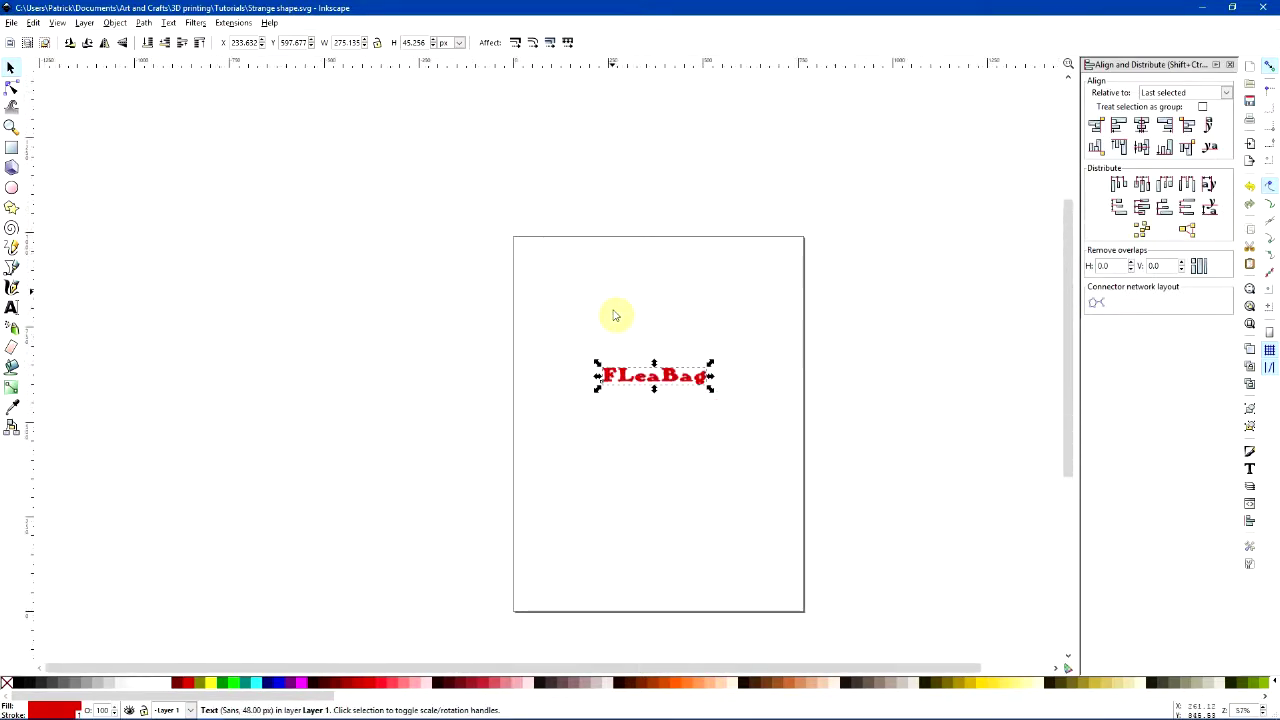
pyautogui.click(766, 467)
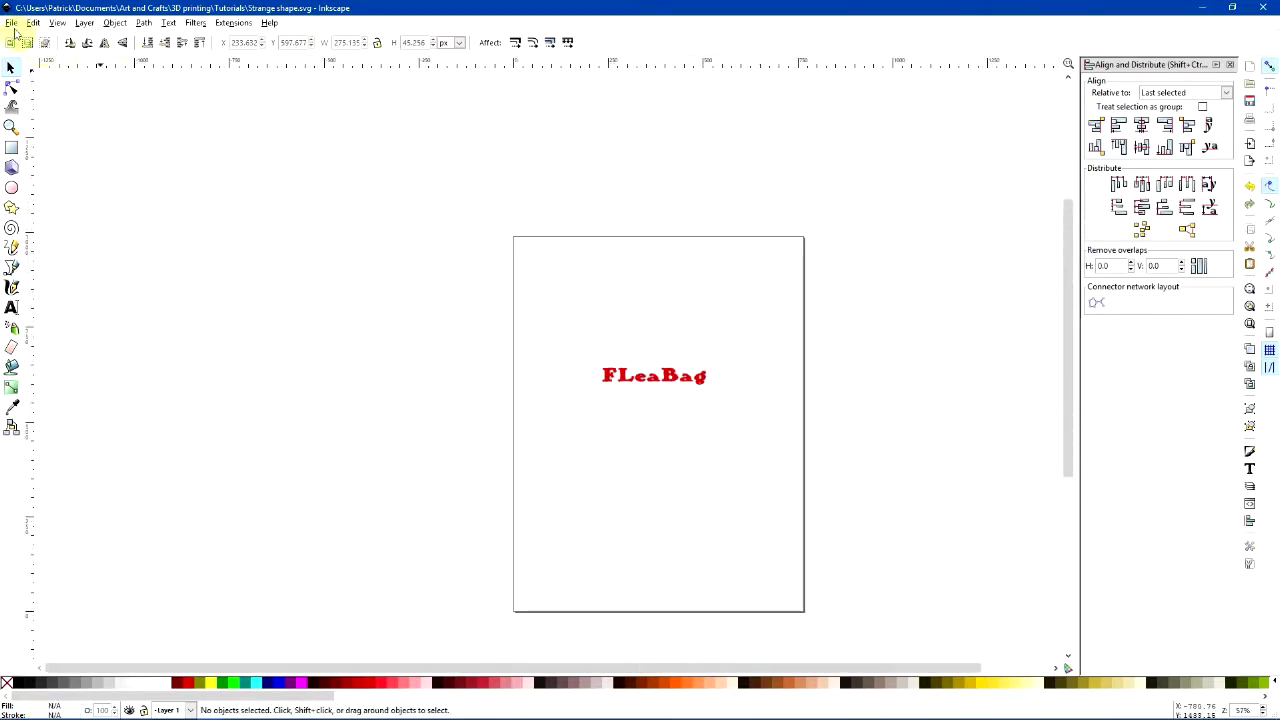
# Overwrite Strange shape.svg with the Galleon FLeaBag drawing and return to Tinkercad
pyautogui.click(12, 23)
pyautogui.click(40, 112)
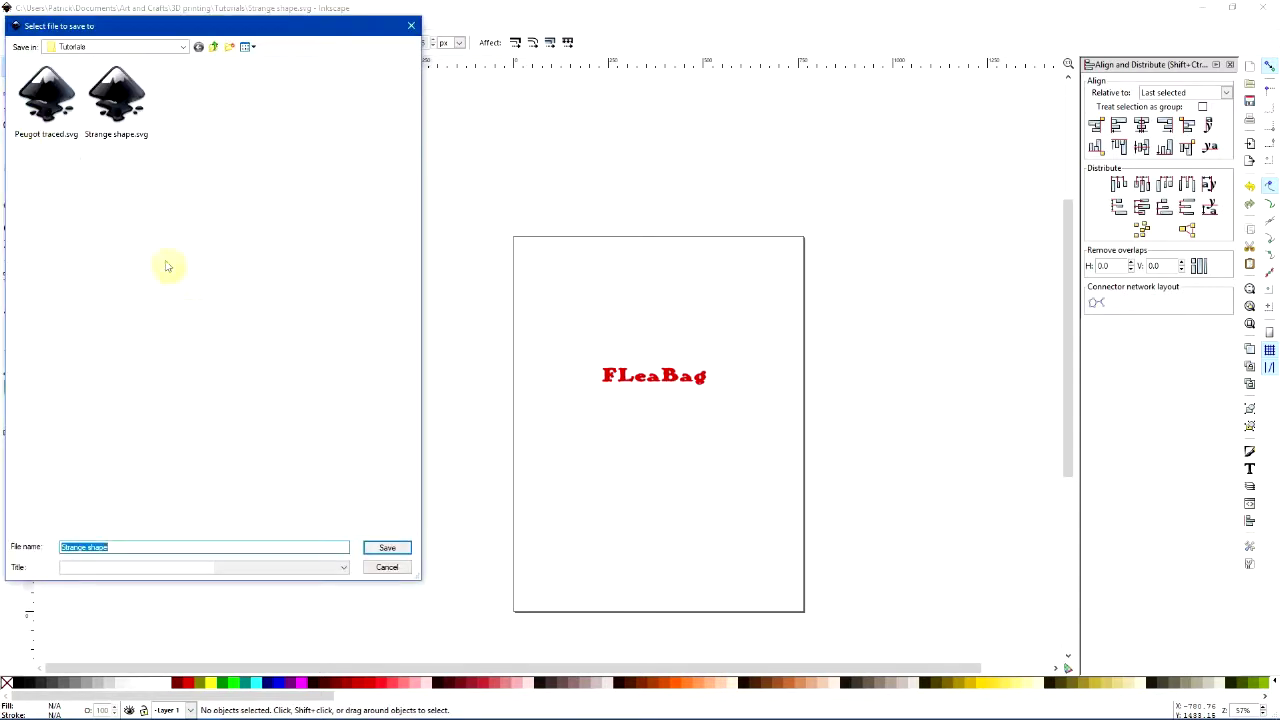
pyautogui.click(110, 118)
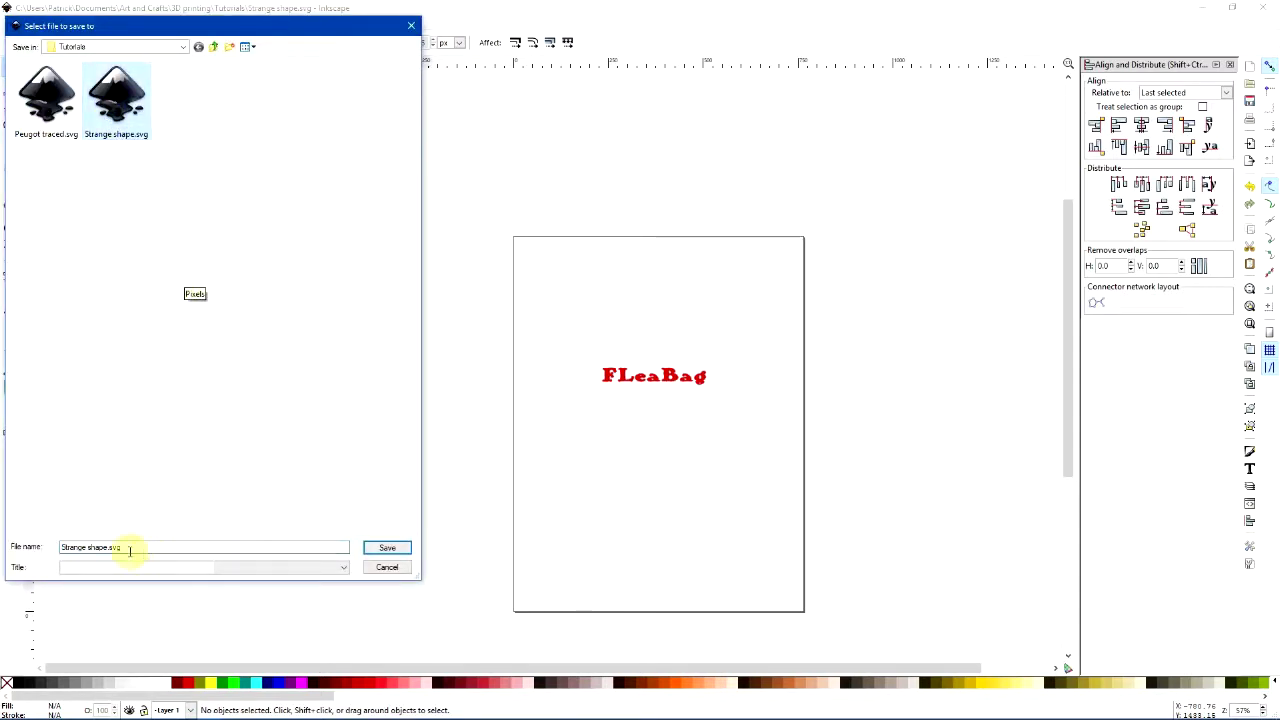
pyautogui.click(390, 549)
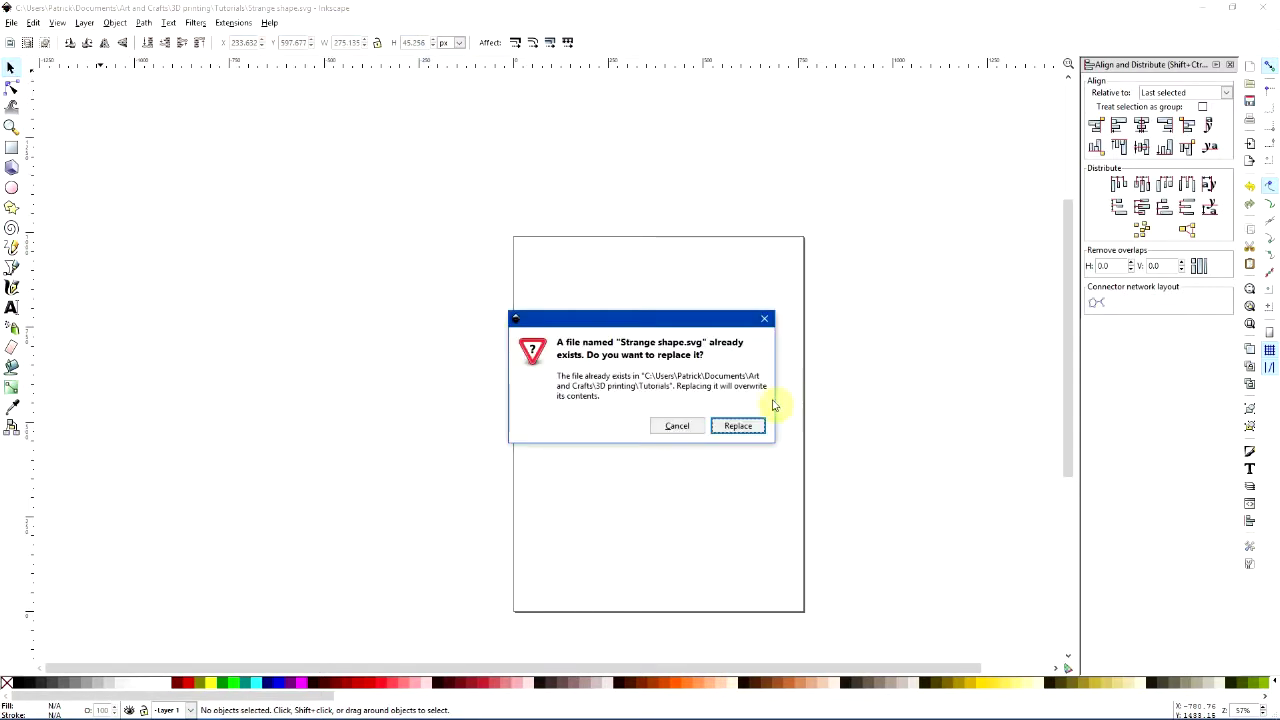
pyautogui.click(738, 426)
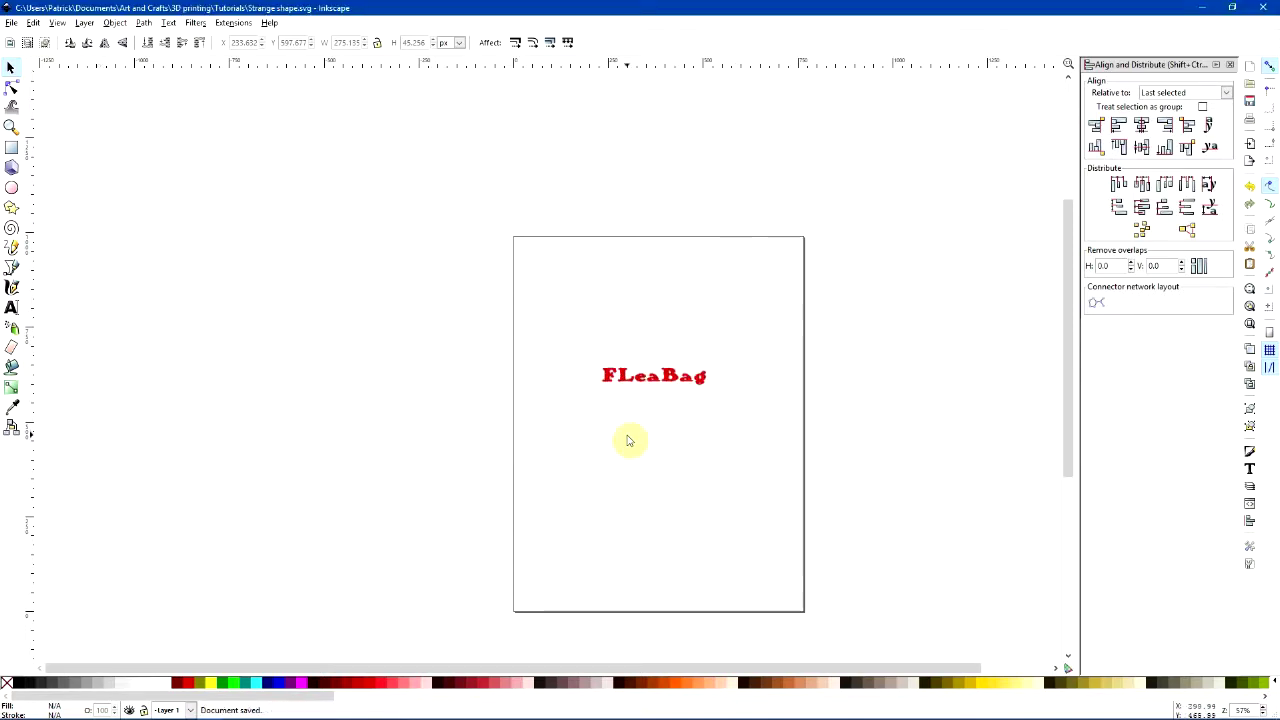
pyautogui.hotkey('alt', 'Tab')
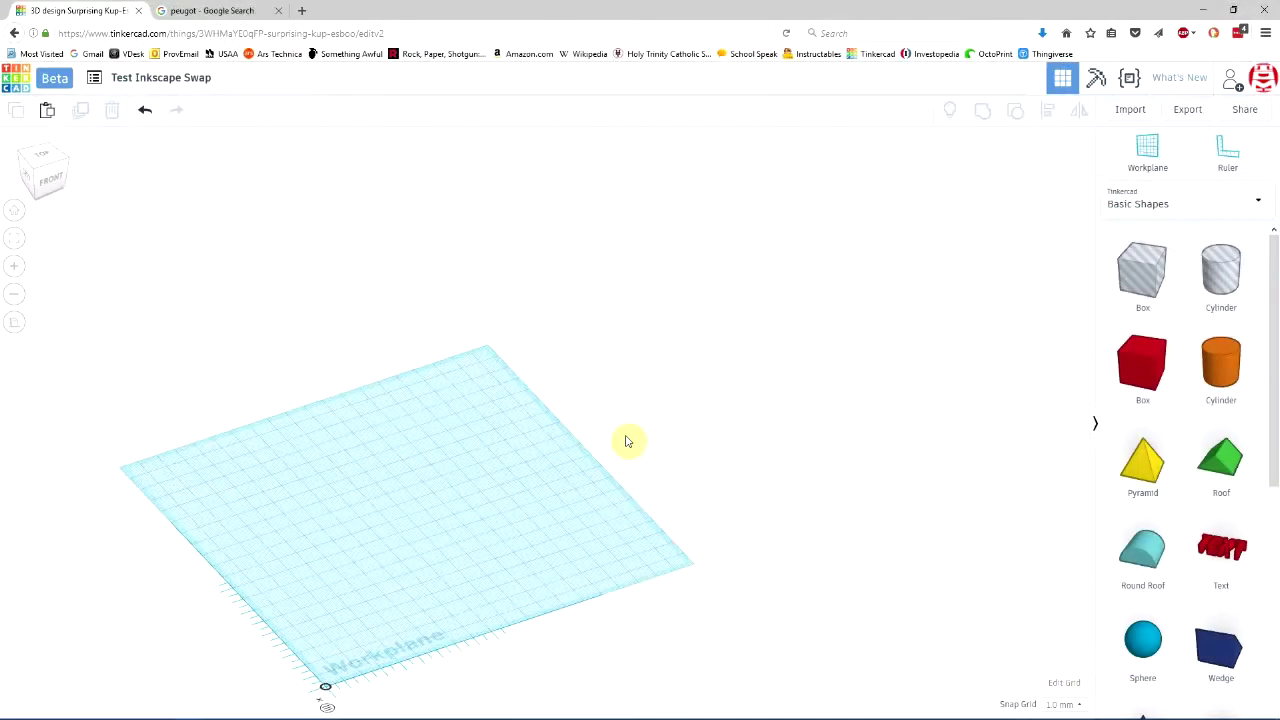
# Import the FLeaBag Strange shape.svg into the Tinkercad design
pyautogui.moveTo(447, 474); pyautogui.dragTo(706, 343, button='middle')
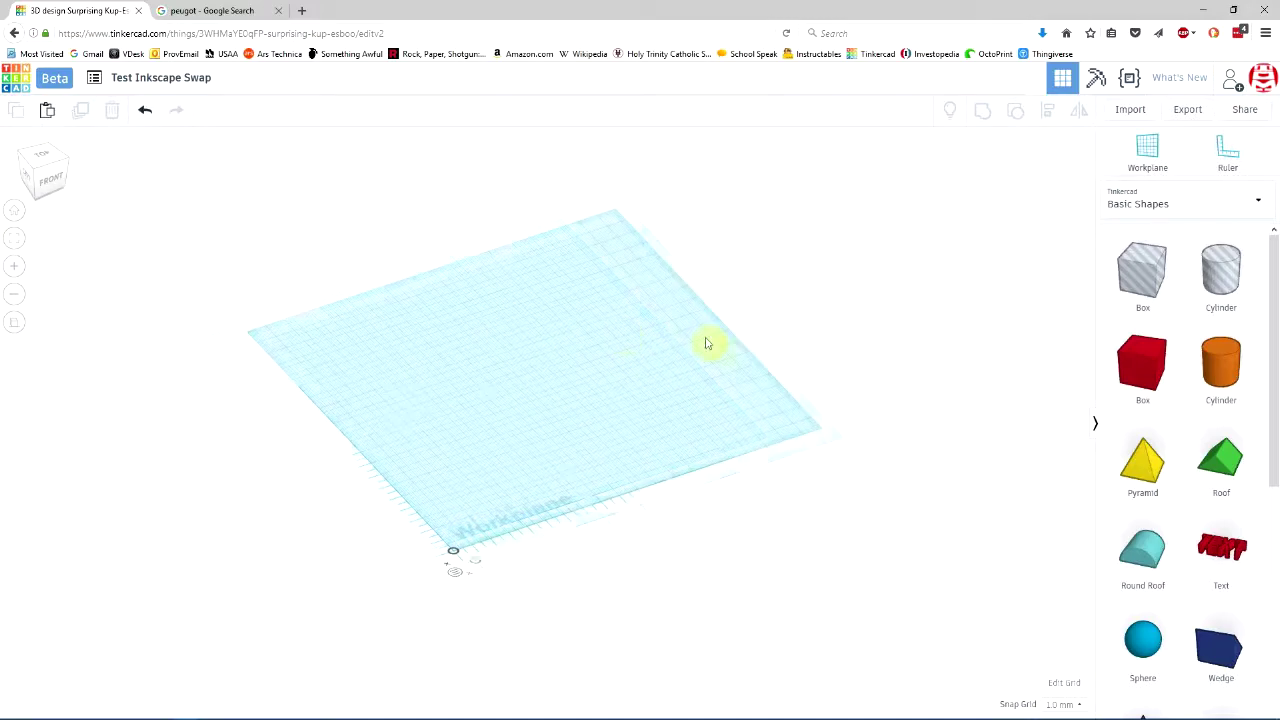
pyautogui.click(1129, 110)
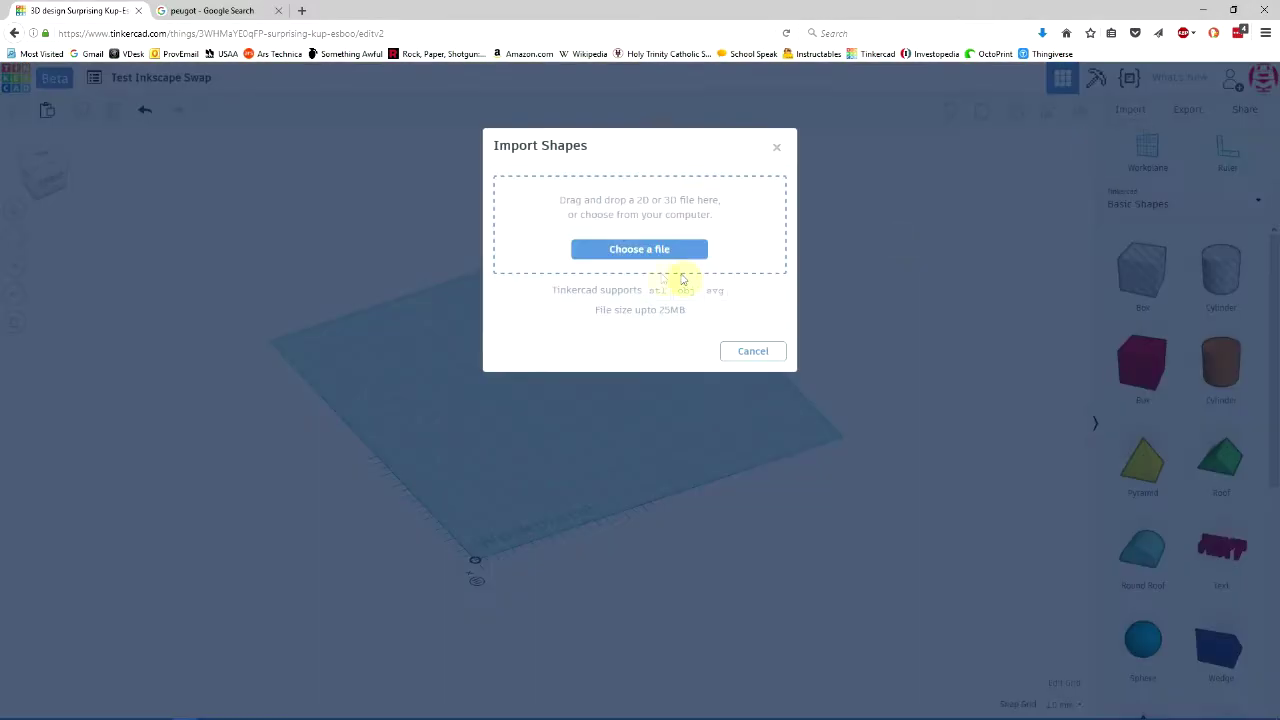
pyautogui.click(660, 250)
pyautogui.click(302, 110)
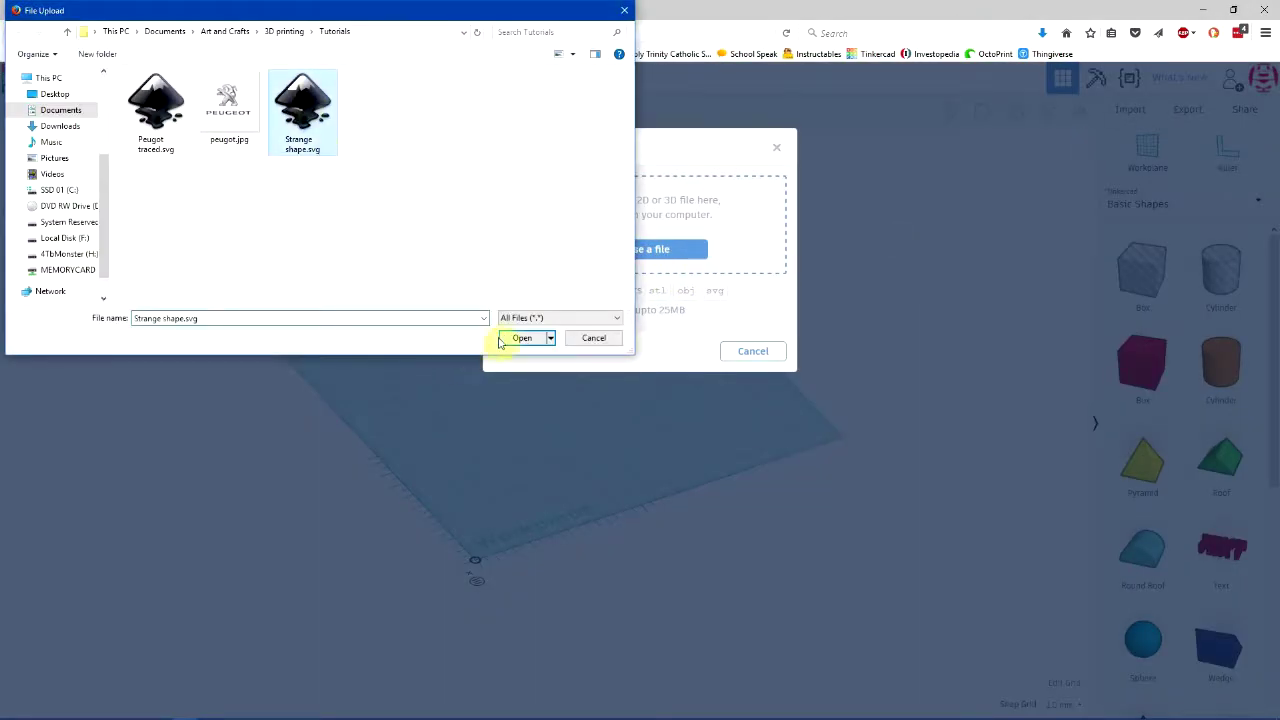
pyautogui.click(520, 338)
pyautogui.click(750, 416)
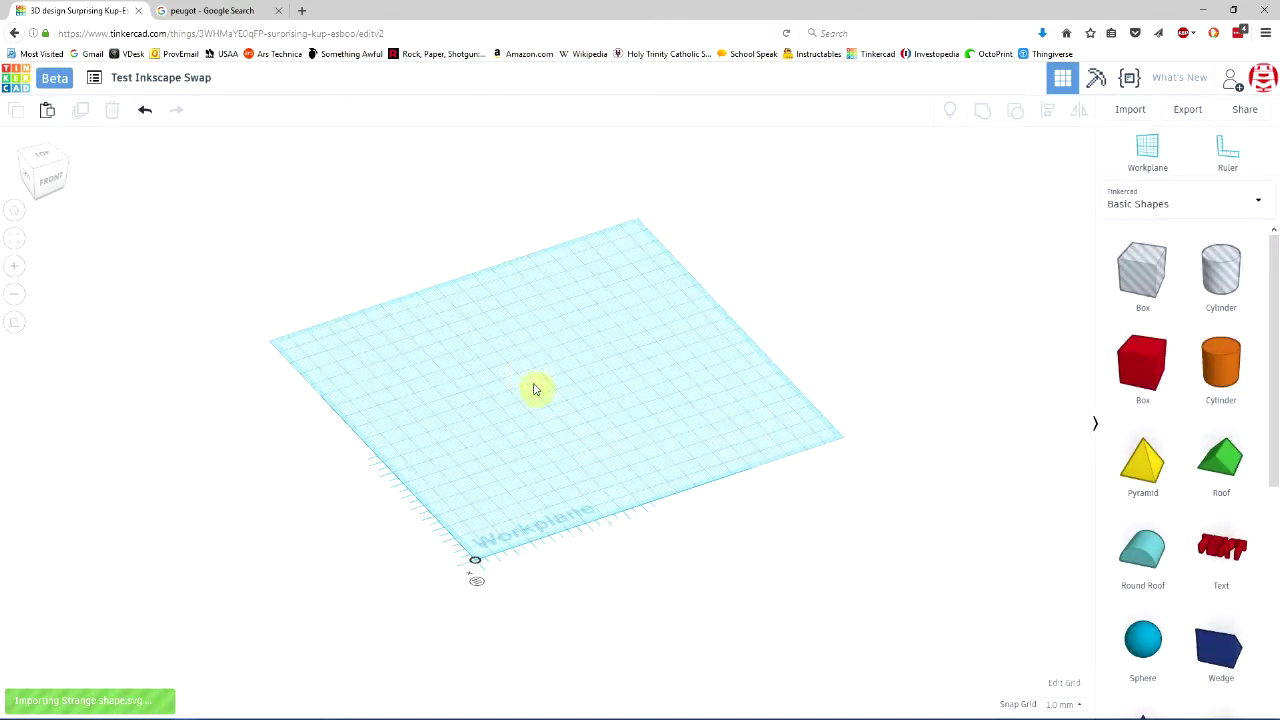
# After the import error, orbit to a top-down workplane view and return to Inkscape
pyautogui.moveTo(670, 455); pyautogui.dragTo(520, 471, button='right')
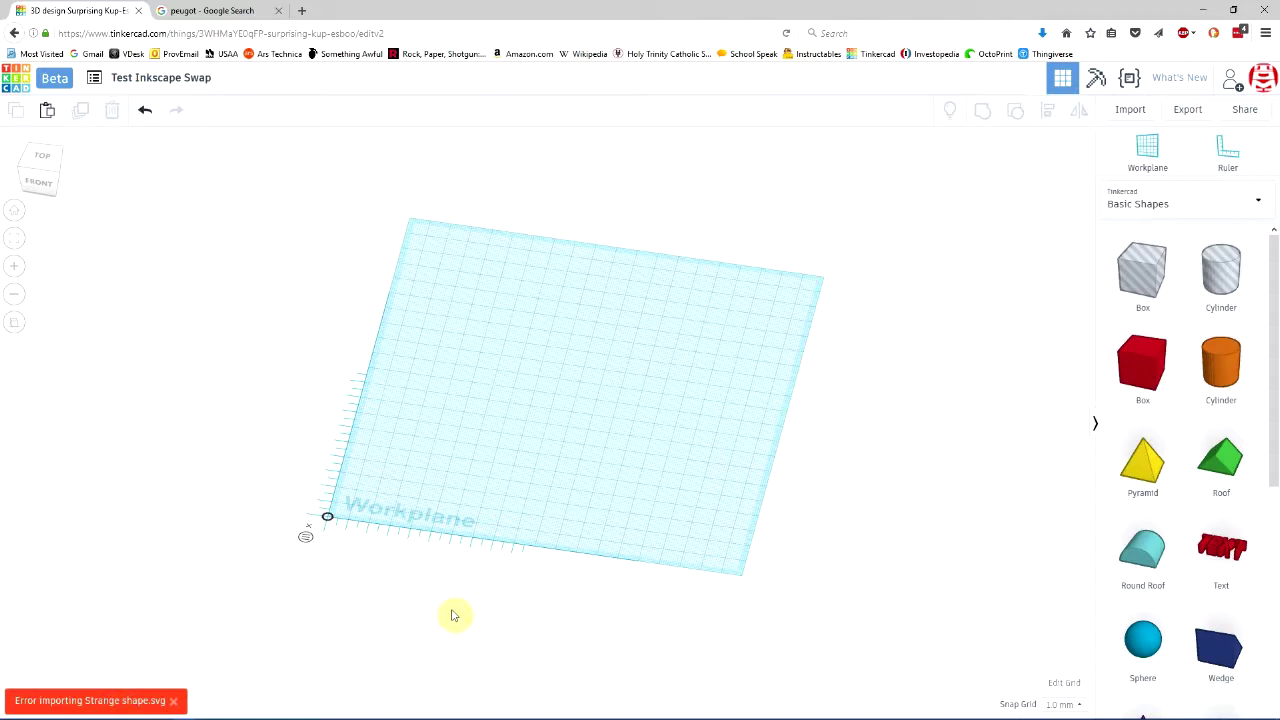
pyautogui.scroll(1, 547, 450)
pyautogui.scroll(2, 547, 450)
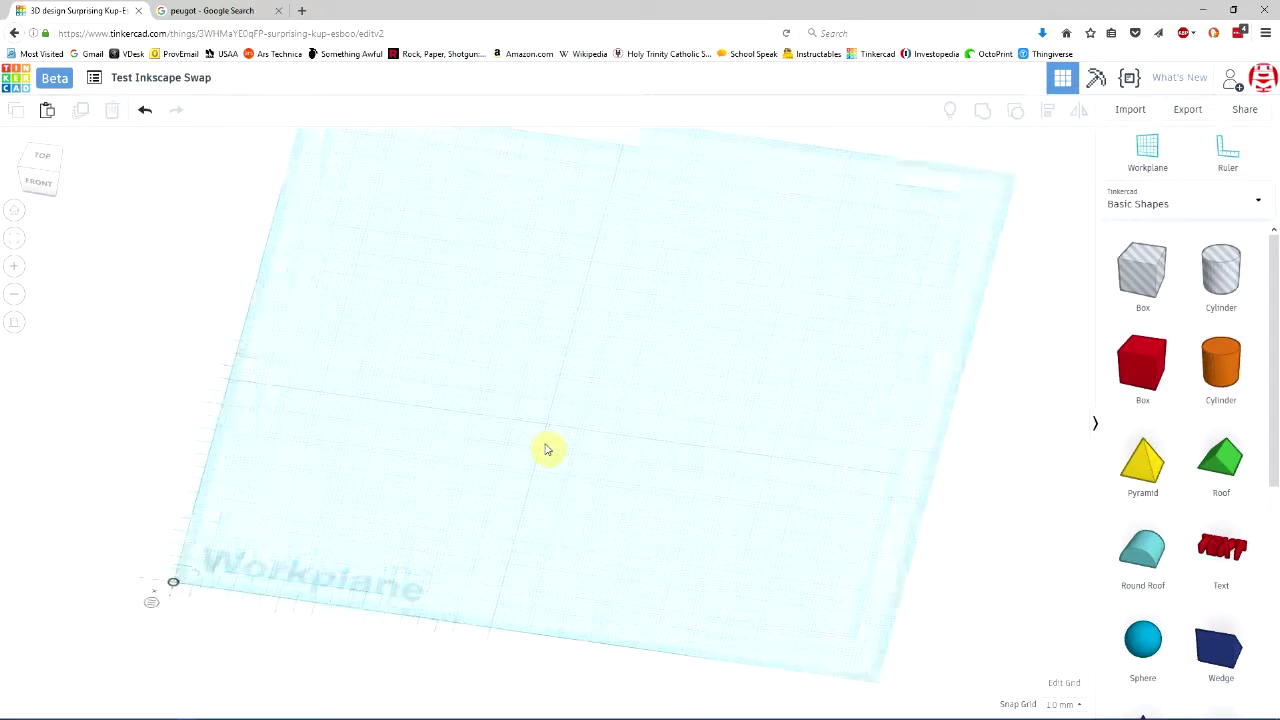
pyautogui.scroll(-3, 546, 449)
pyautogui.moveTo(546, 449); pyautogui.dragTo(477, 443, button='right')
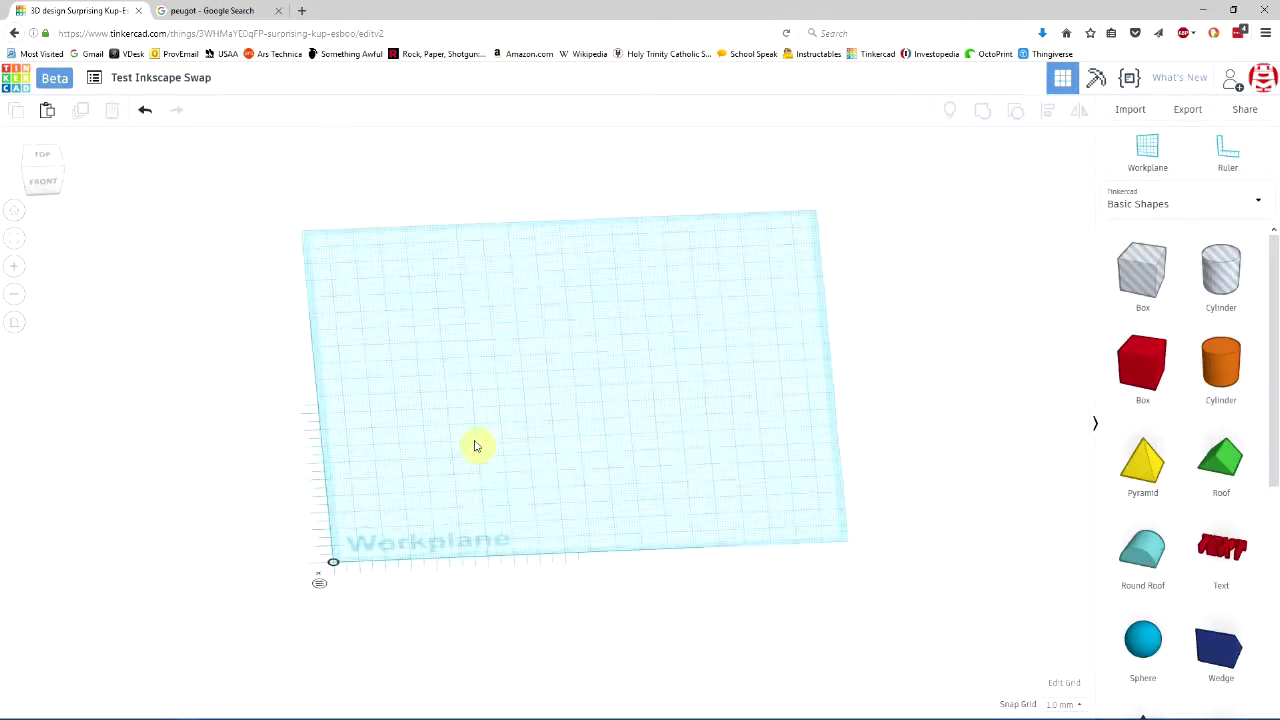
pyautogui.hotkey('alt', 'Tab')
# Trim the FLeaBag text down to a single red F
pyautogui.doubleClick(638, 383)
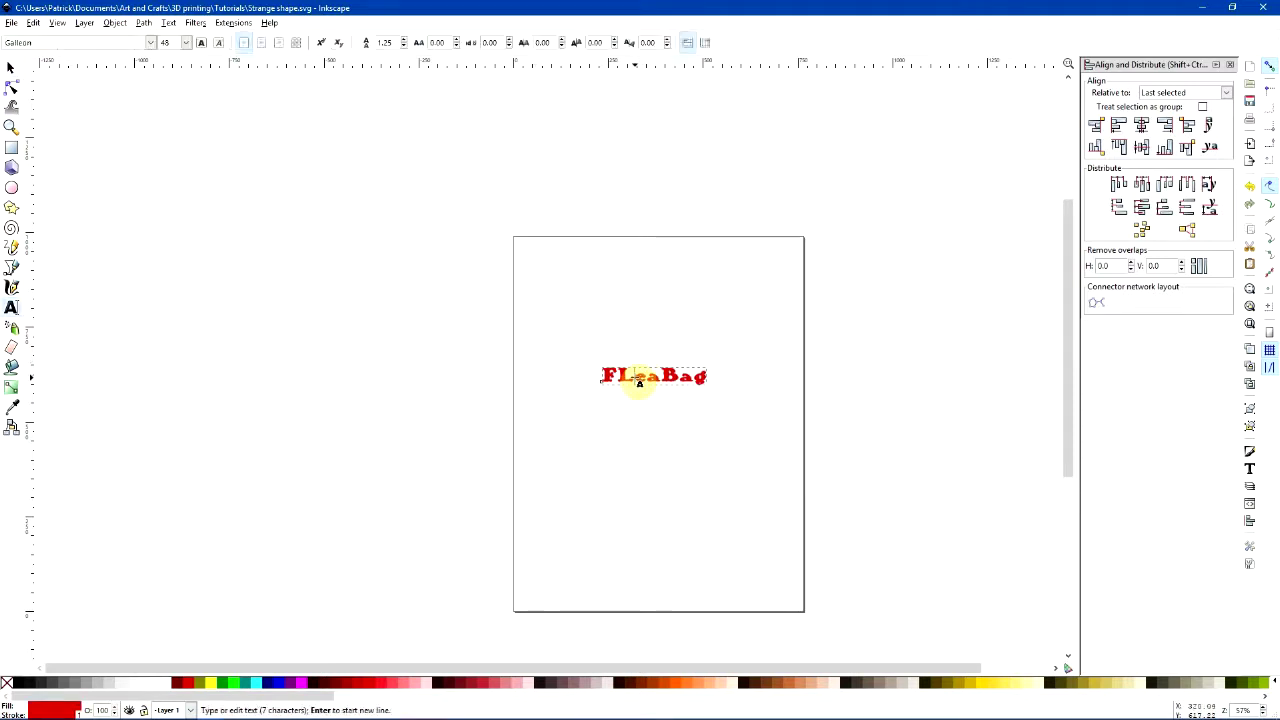
pyautogui.hotkey('shift', 'End')
pyautogui.press('Delete')
pyautogui.click(12, 62)
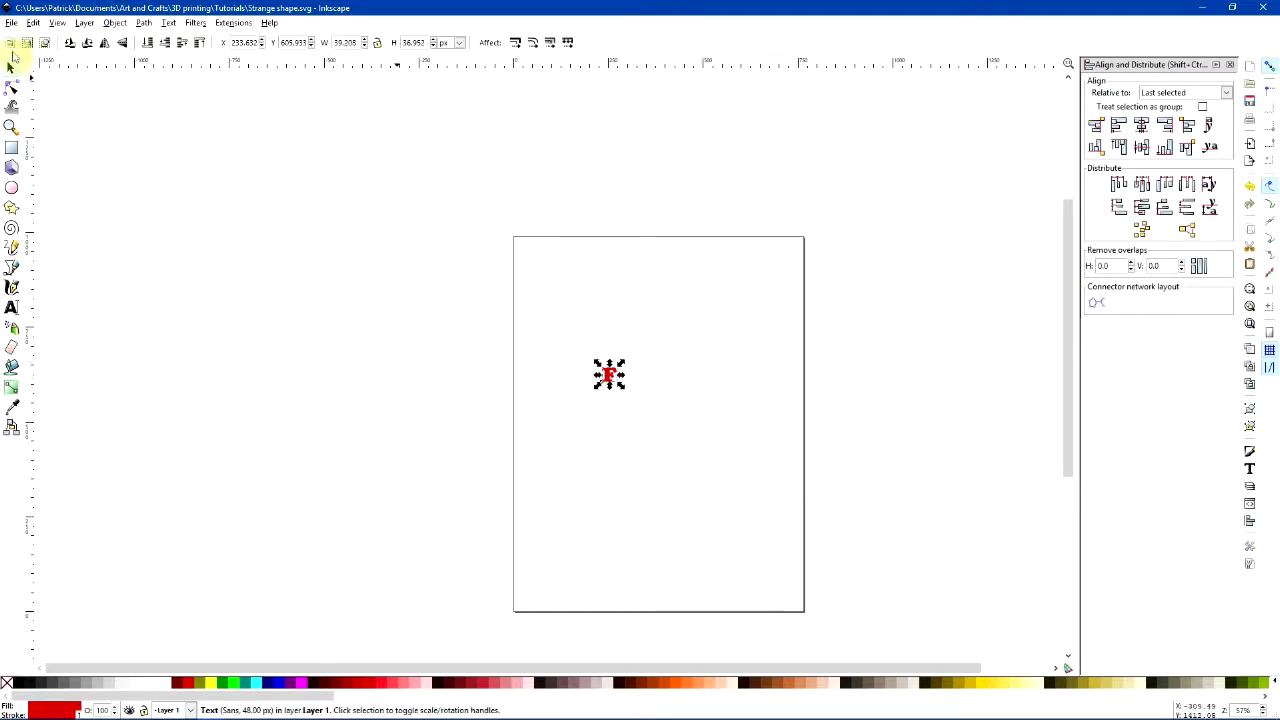
# Save the lone F over Strange shape.svg and begin a Tinkercad import
pyautogui.click(12, 23)
pyautogui.click(45, 114)
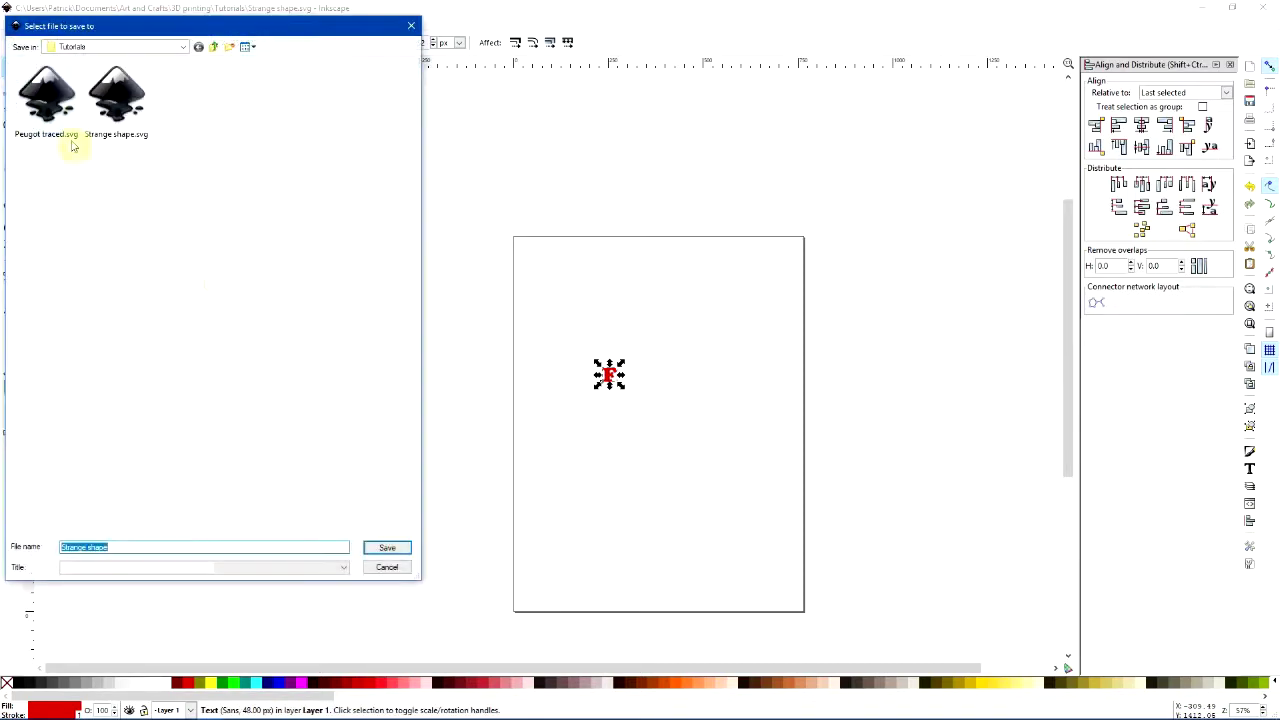
pyautogui.click(101, 140)
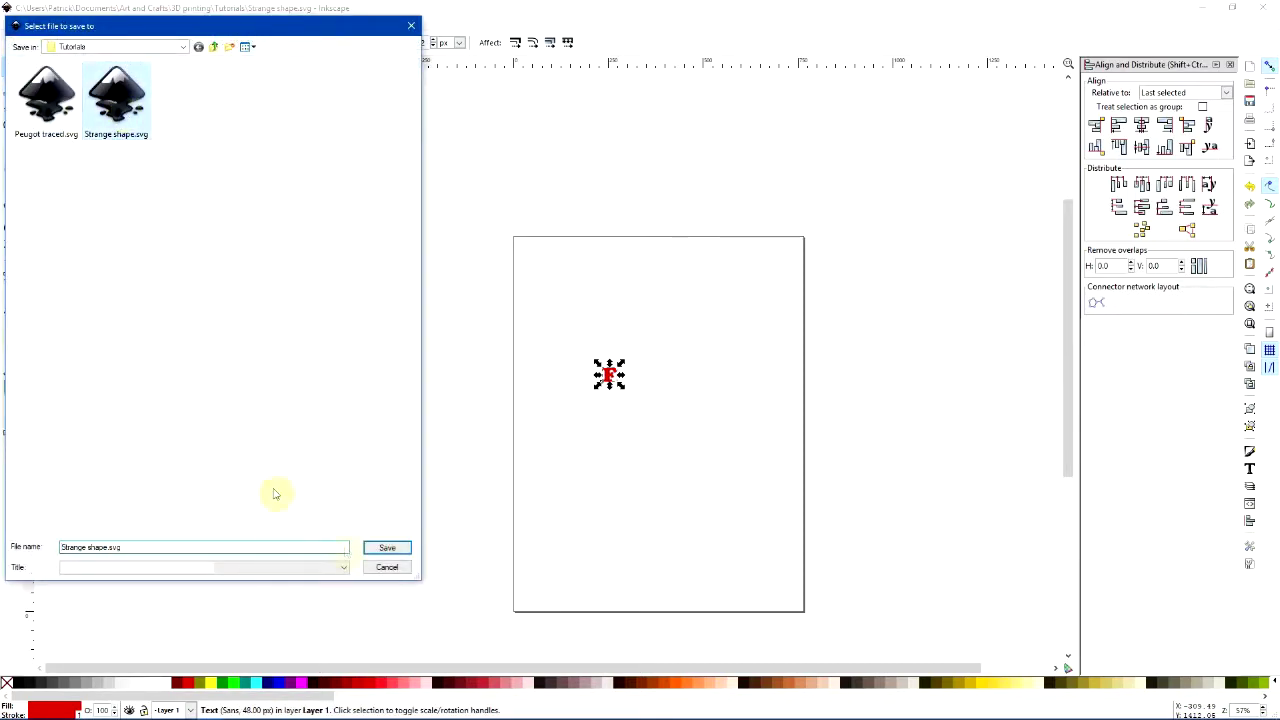
pyautogui.click(390, 549)
pyautogui.click(738, 428)
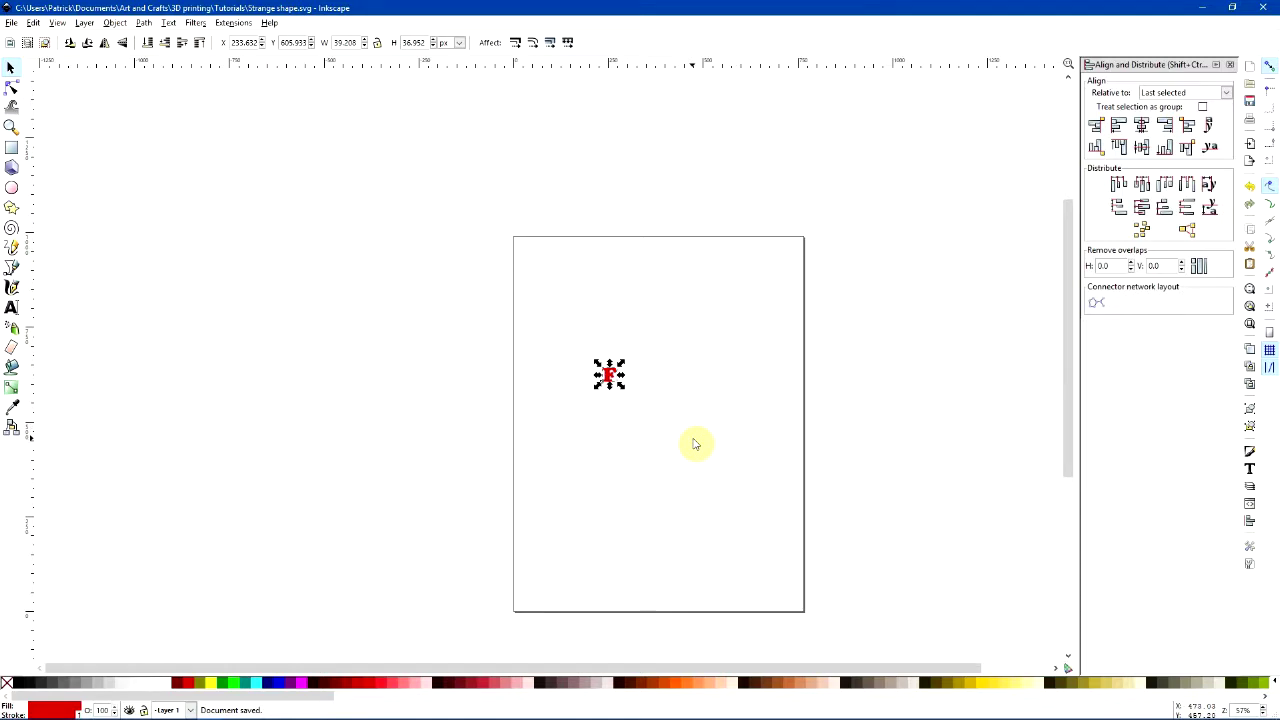
pyautogui.click(692, 443)
pyautogui.hotkey('alt', 'Tab')
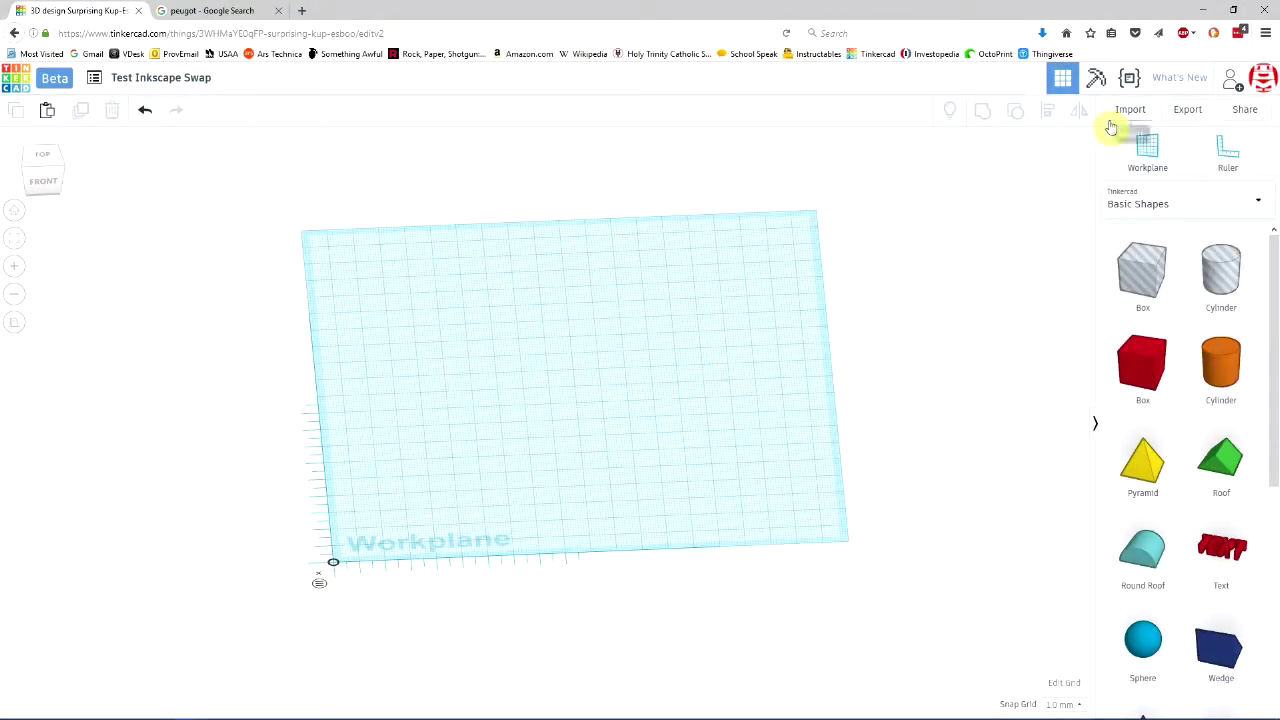
pyautogui.click(1114, 120)
# Import the lone-F Strange shape.svg, dismiss the resulting error, and return to Inkscape
pyautogui.click(661, 252)
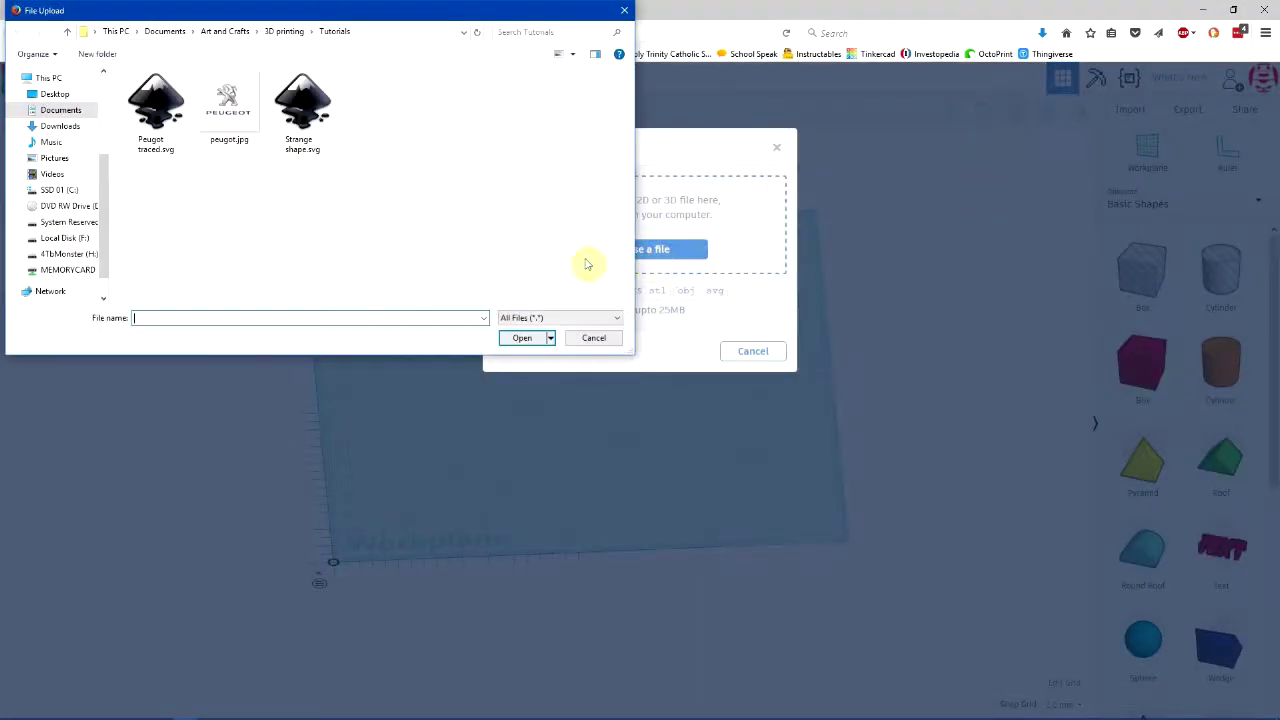
pyautogui.click(301, 112)
pyautogui.click(521, 338)
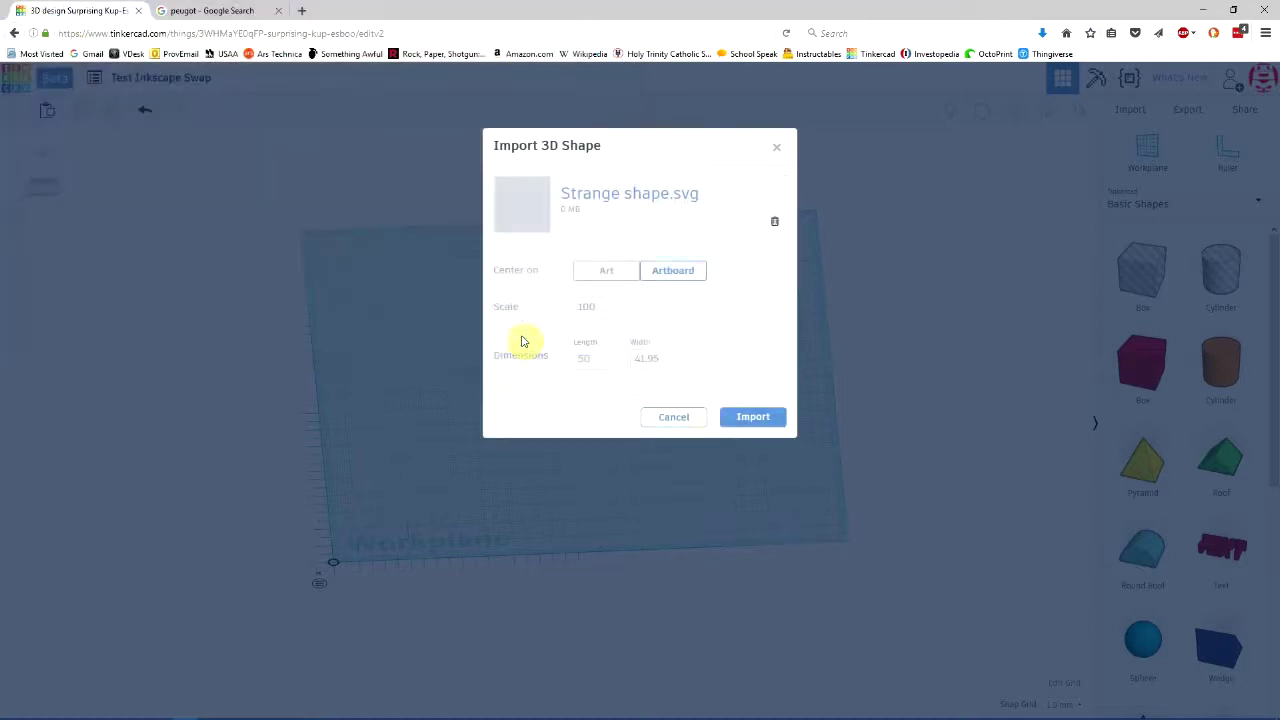
pyautogui.click(752, 417)
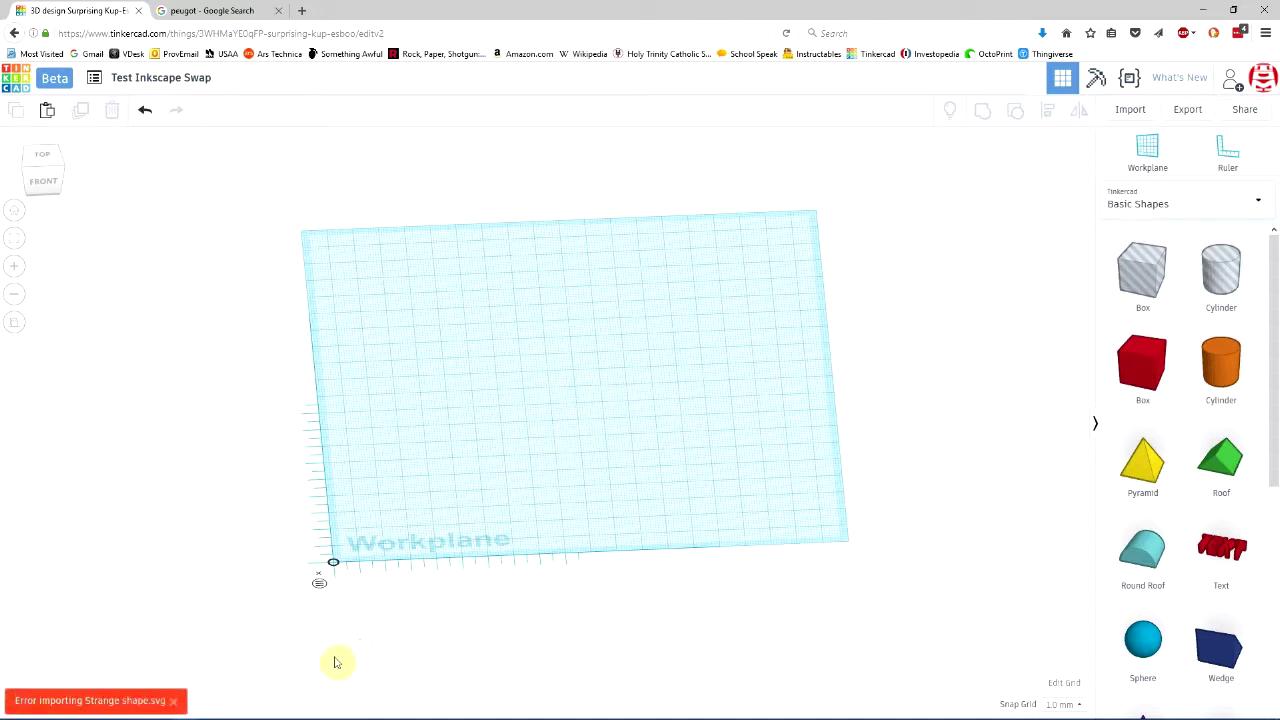
pyautogui.click(173, 703)
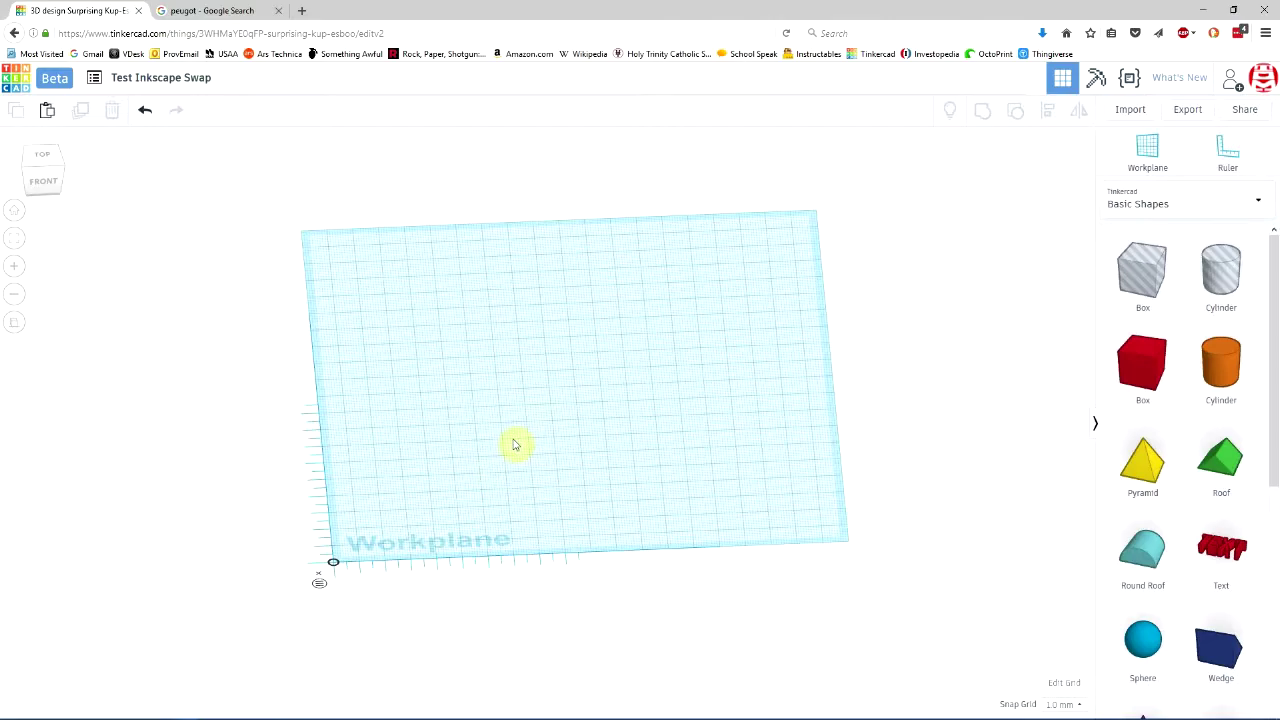
pyautogui.hotkey('alt', 'Tab')
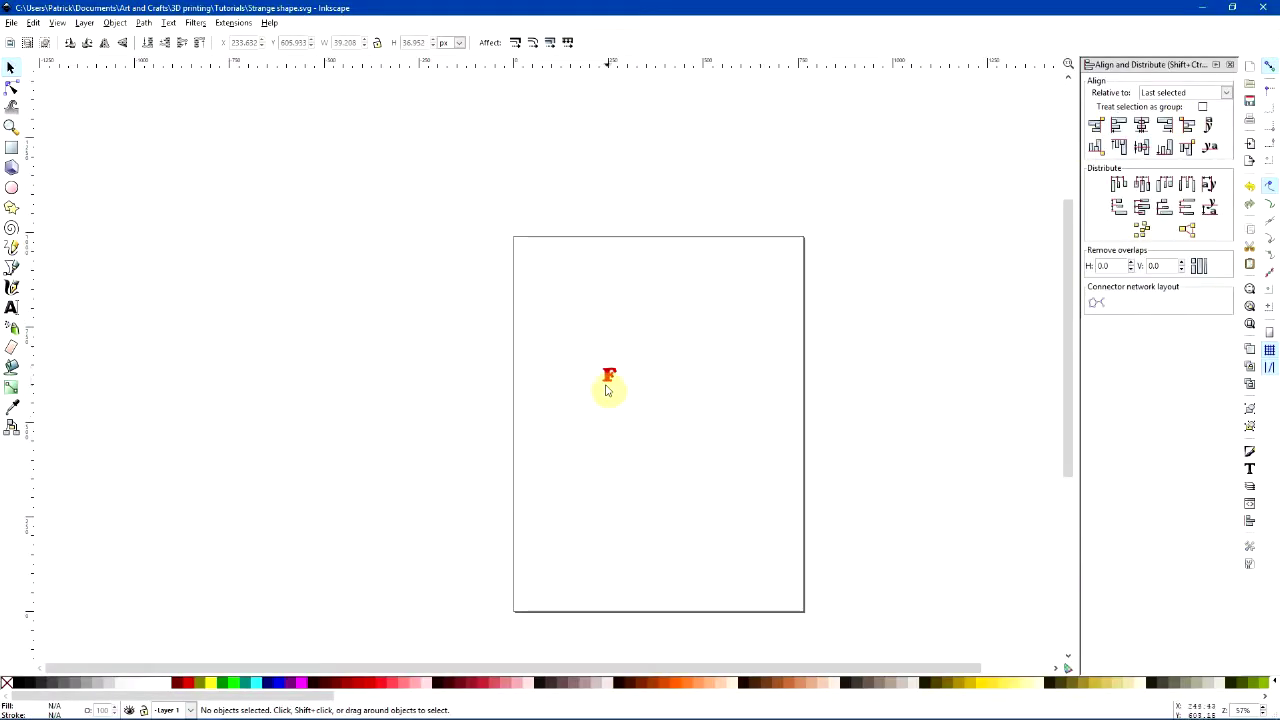
# Convert the red F text to a path with Object to Path and confirm it
pyautogui.press('t')
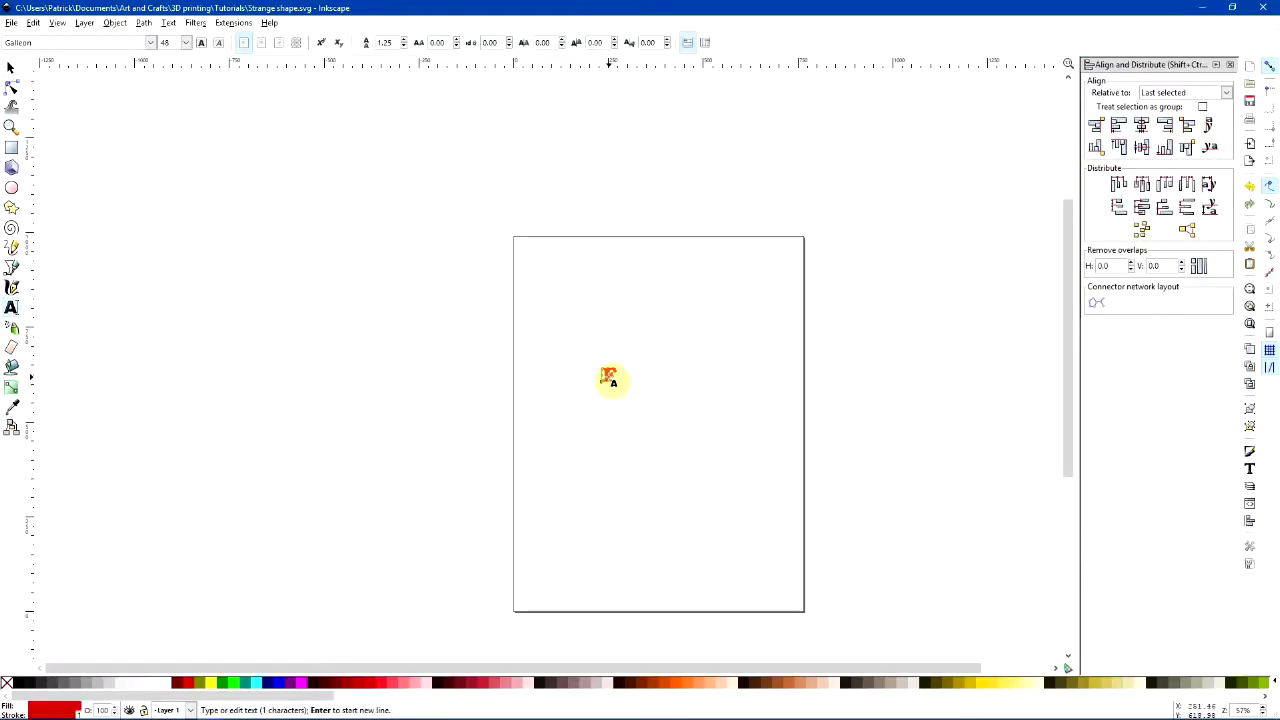
pyautogui.click(12, 68)
pyautogui.click(143, 24)
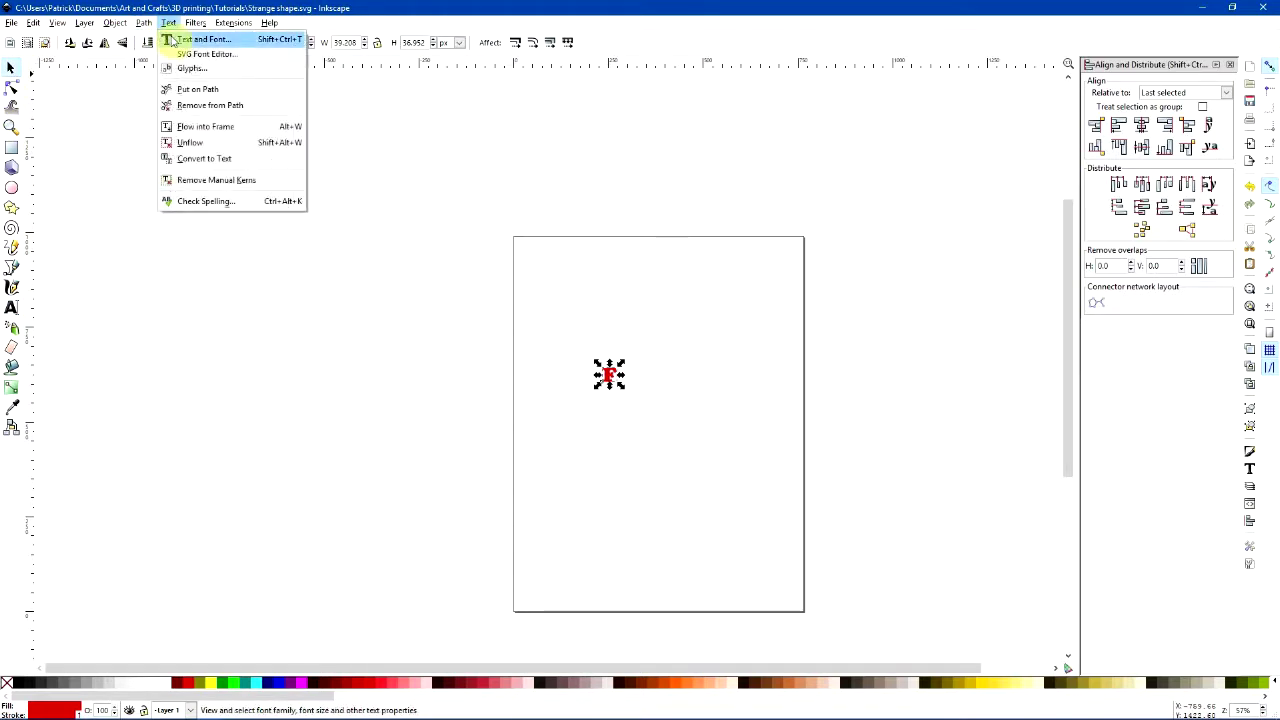
pyautogui.click(176, 38)
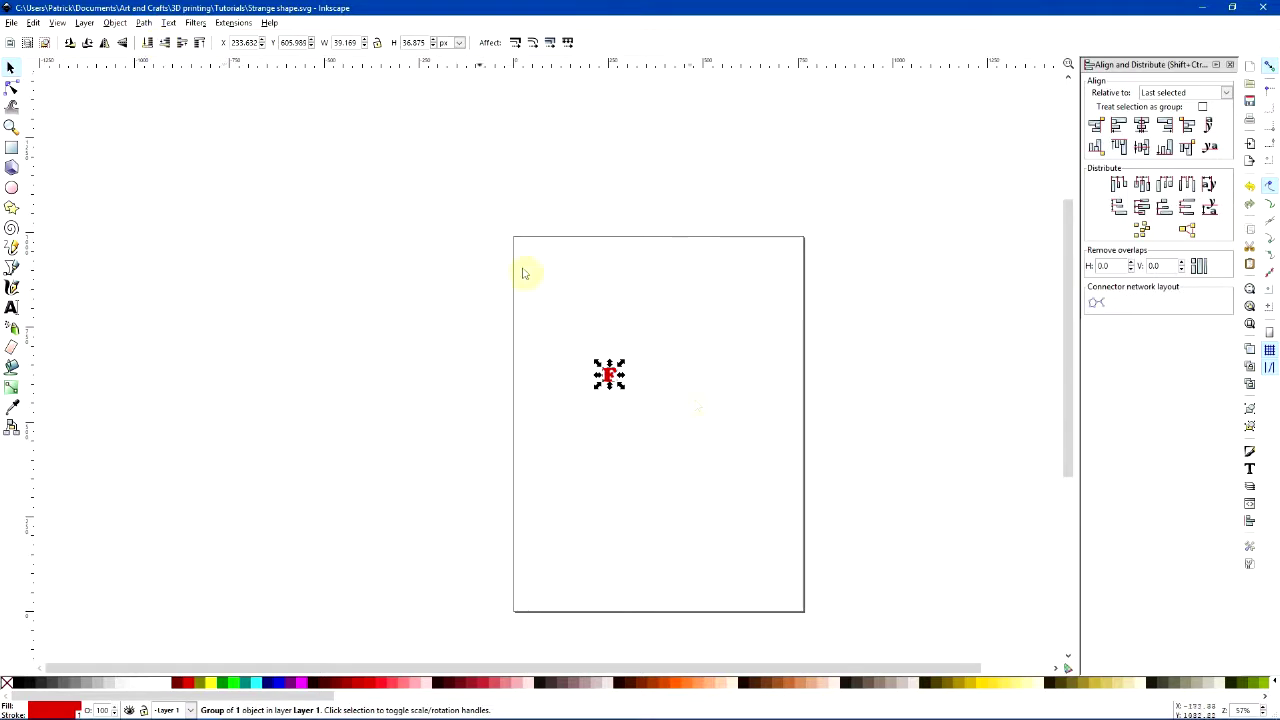
pyautogui.click(700, 431)
pyautogui.keyDown('ctrl'); pyautogui.scroll(2, 635, 413); pyautogui.keyUp('ctrl')
pyautogui.keyDown('ctrl'); pyautogui.scroll(3, 635, 413); pyautogui.keyUp('ctrl')
pyautogui.click(425, 178)
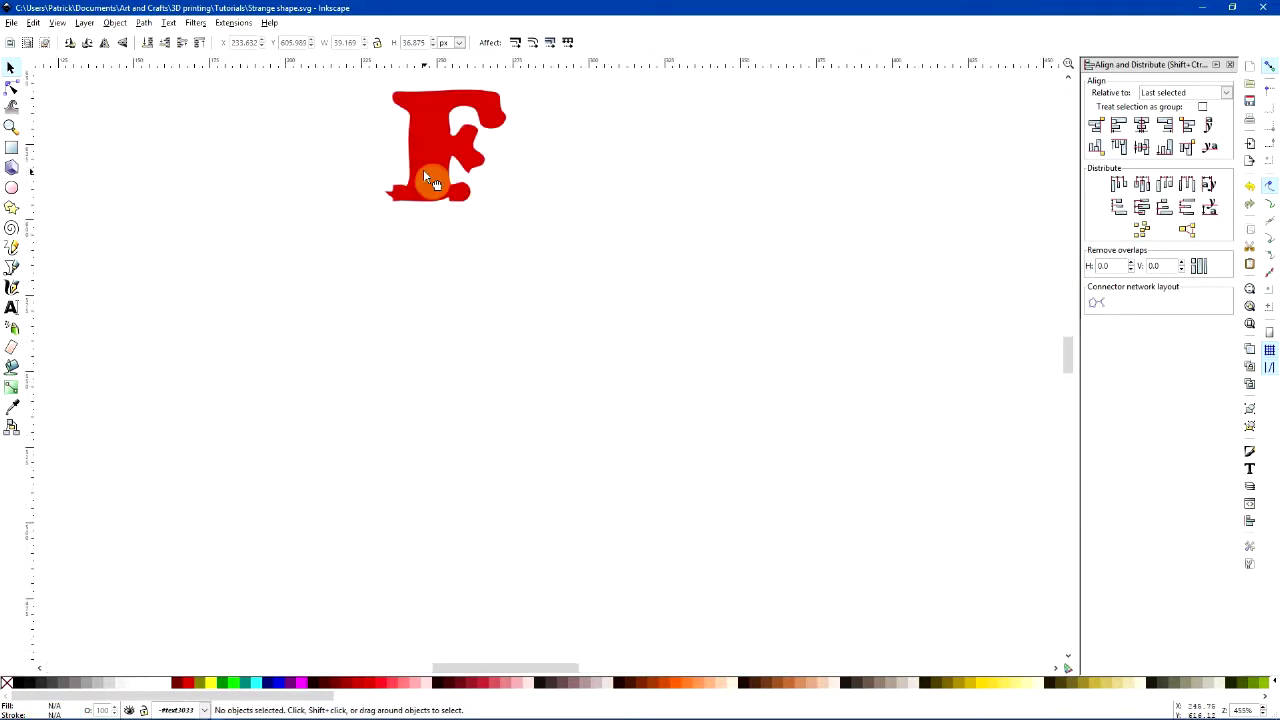
pyautogui.moveTo(589, 220); pyautogui.dragTo(609, 315)
pyautogui.keyDown('ctrl'); pyautogui.scroll(1, 609, 315); pyautogui.keyUp('ctrl')
pyautogui.keyDown('ctrl'); pyautogui.scroll(-4, 609, 315); pyautogui.keyUp('ctrl')
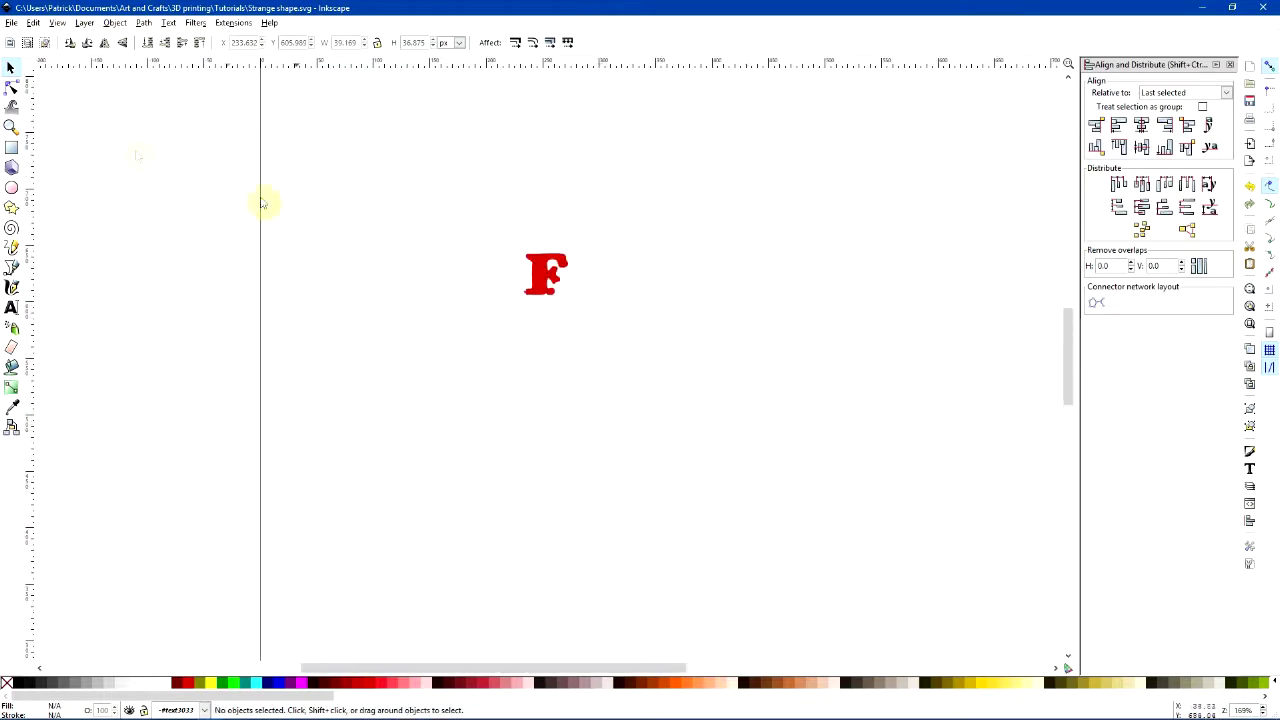
pyautogui.click(557, 285)
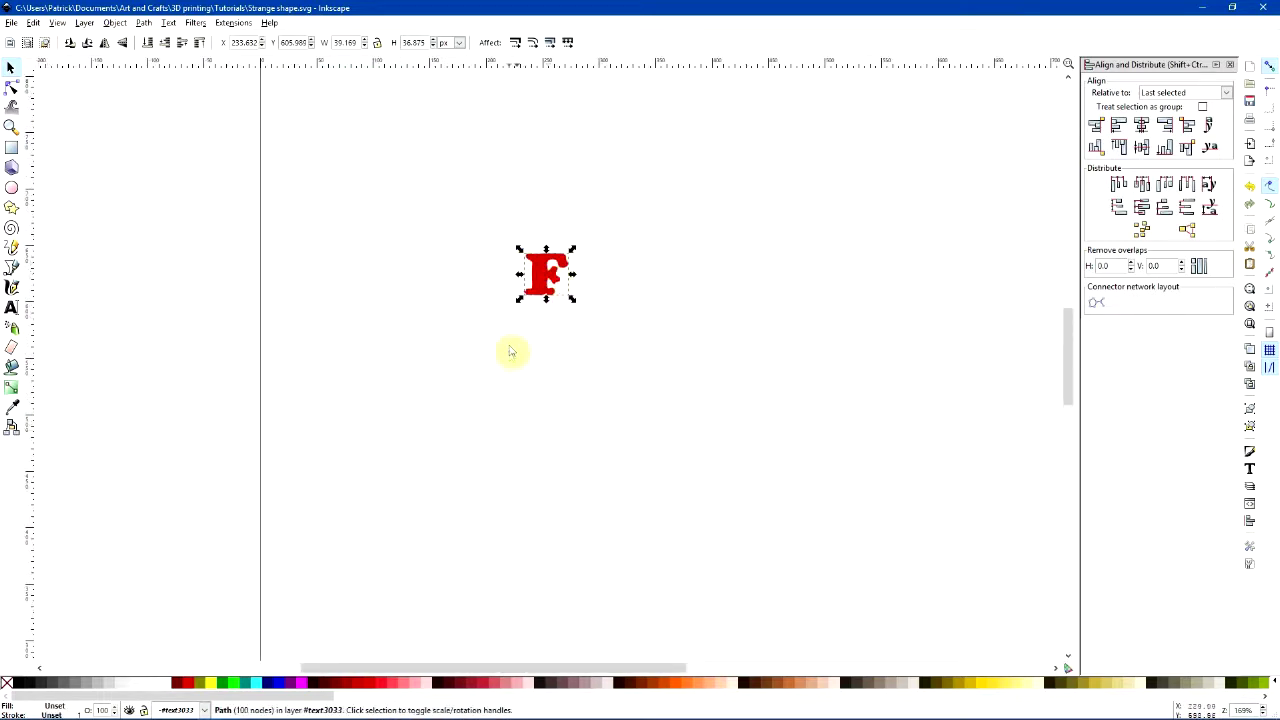
pyautogui.click(358, 172)
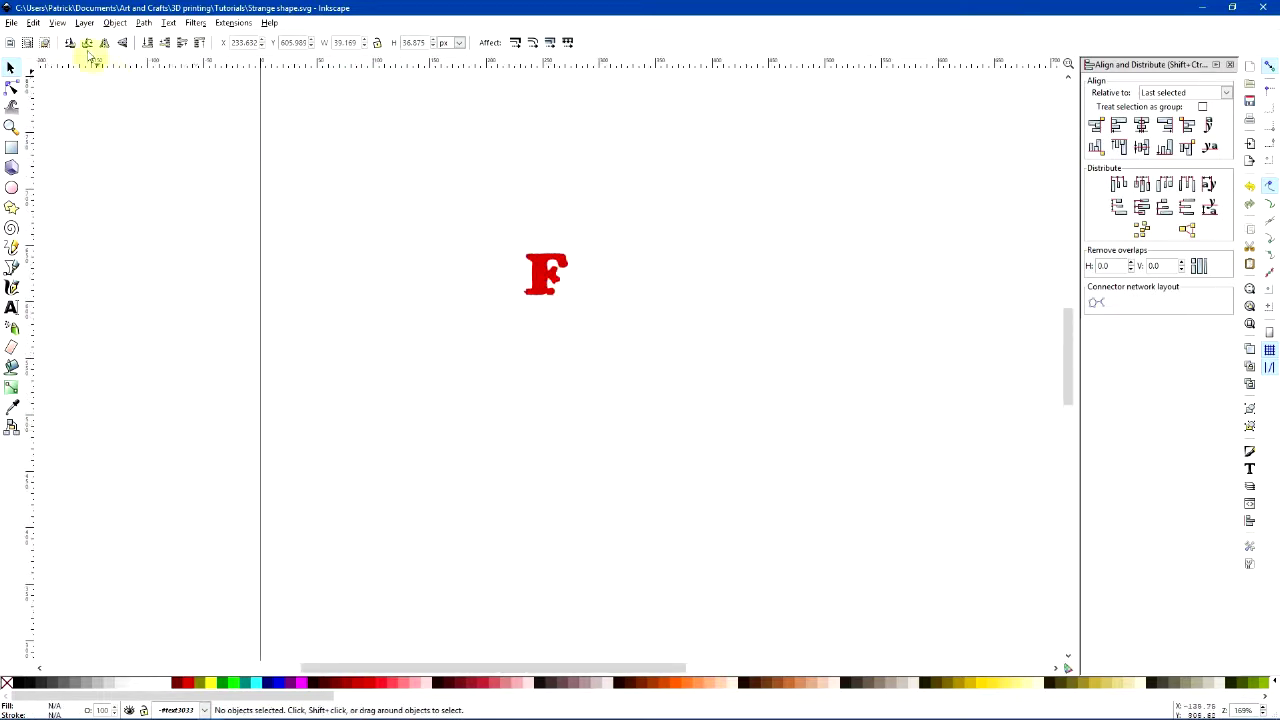
# Save the F path over Strange shape.svg and switch back to Tinkercad
pyautogui.click(11, 22)
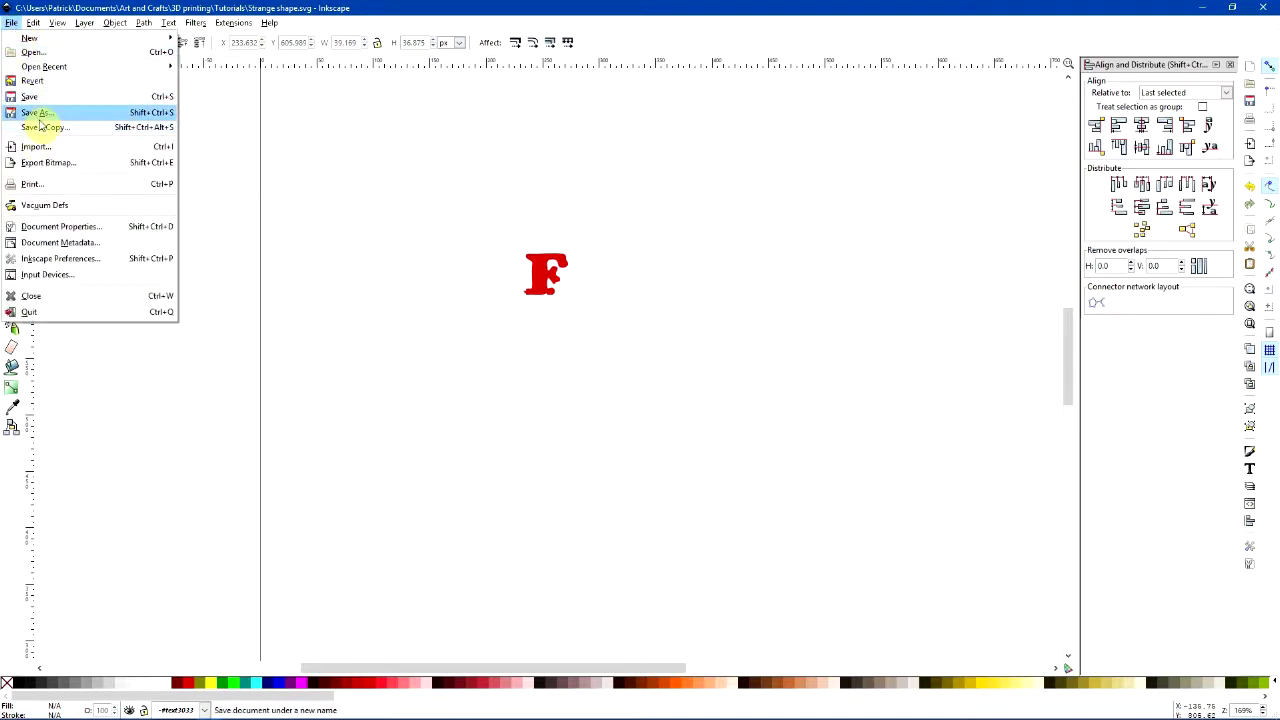
pyautogui.click(35, 109)
pyautogui.click(137, 112)
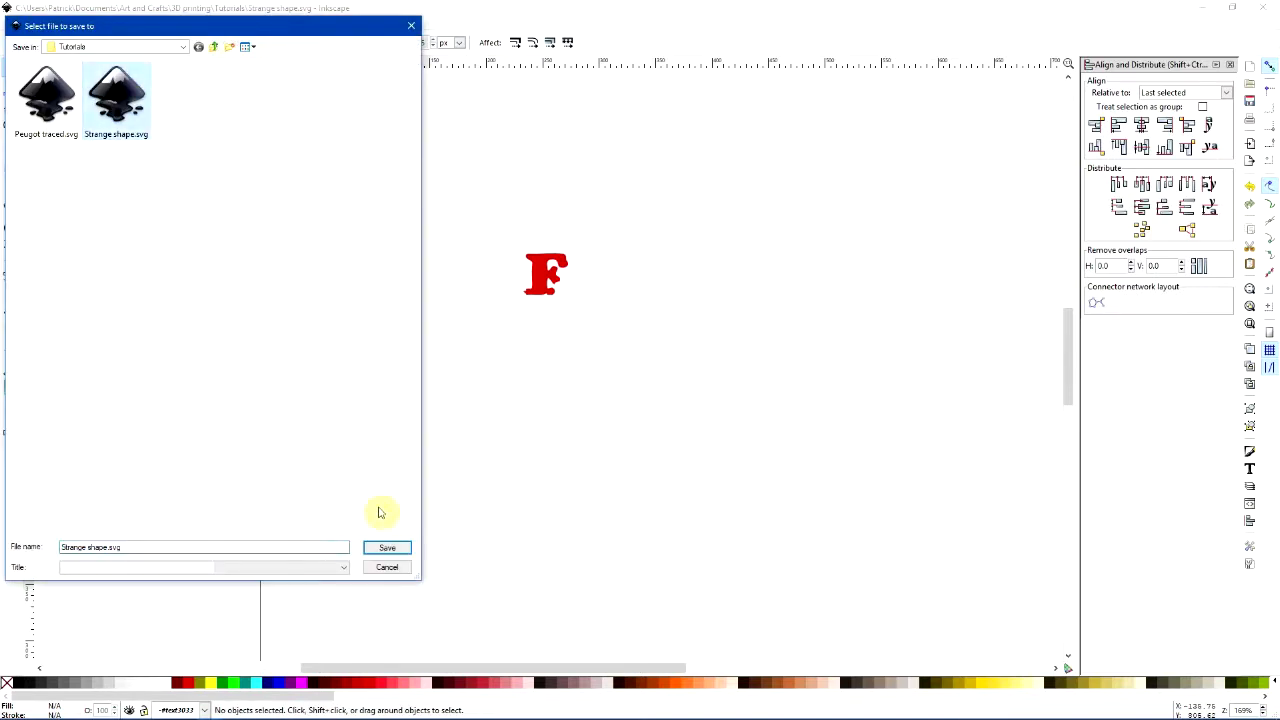
pyautogui.click(387, 548)
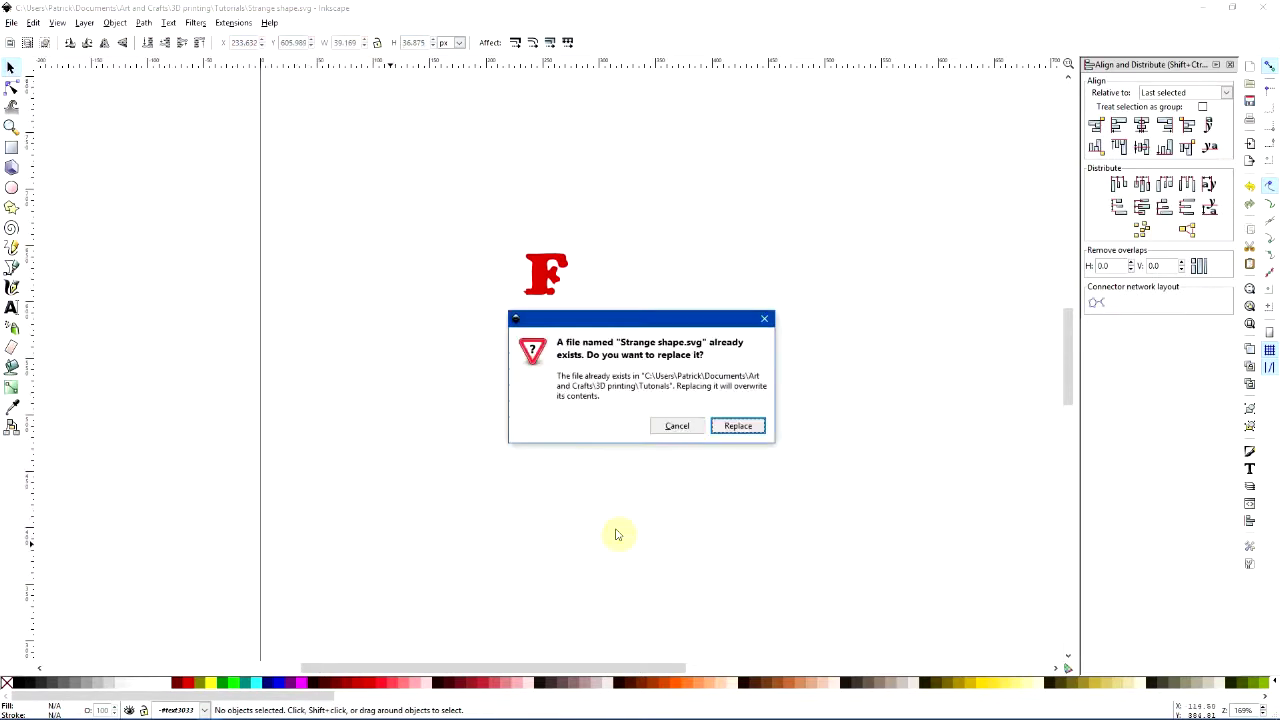
pyautogui.click(737, 427)
pyautogui.hotkey('alt', 'Tab')
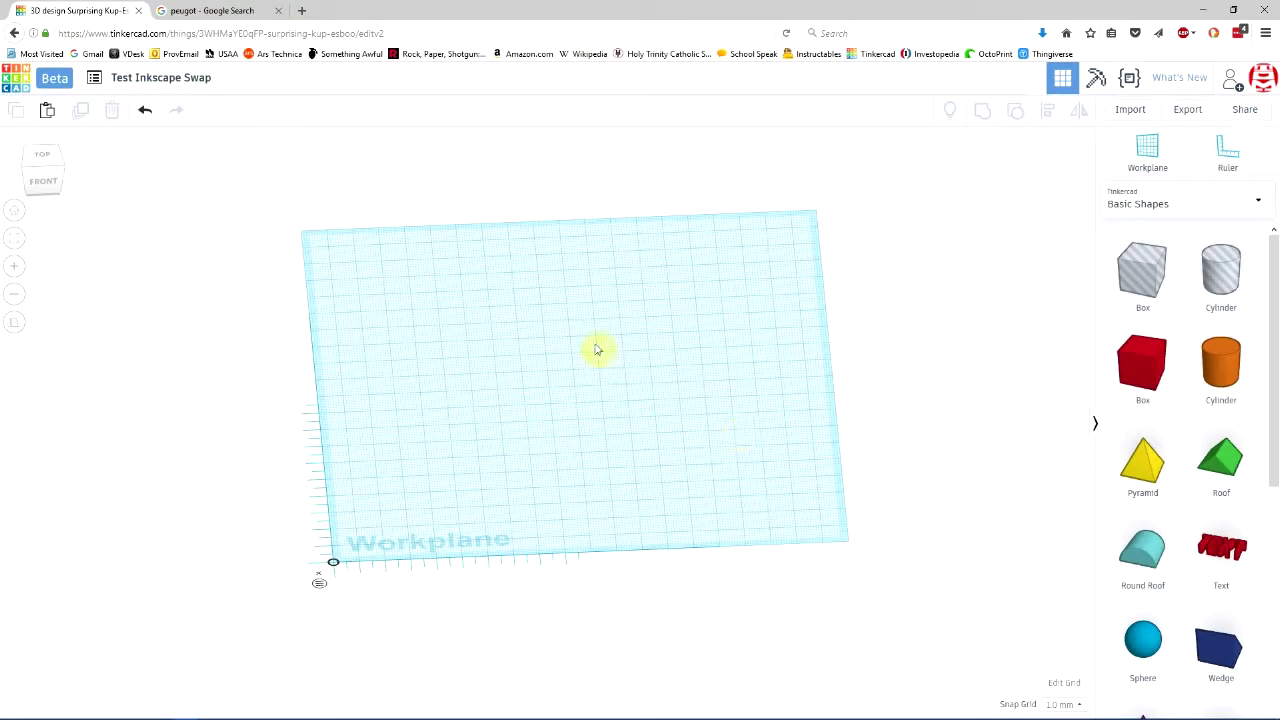
# Import the path-based Strange shape.svg as a solid F and orbit to inspect it
pyautogui.click(1129, 110)
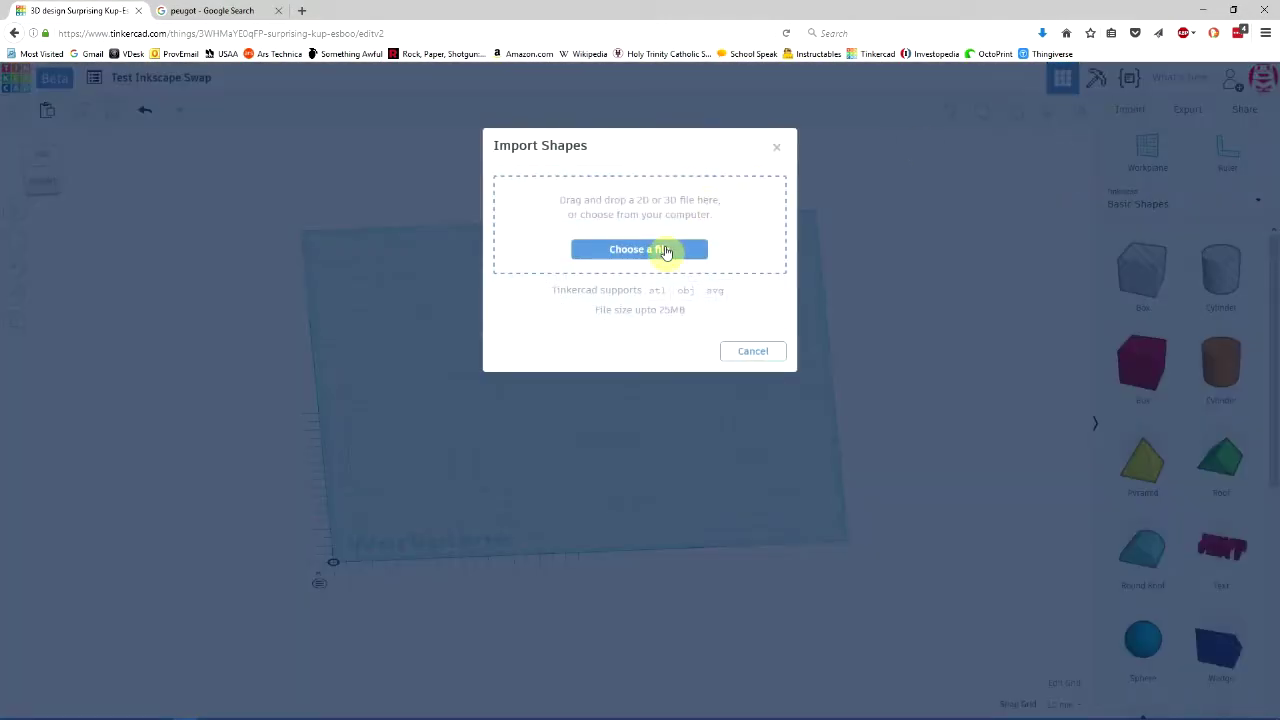
pyautogui.click(666, 250)
pyautogui.click(305, 110)
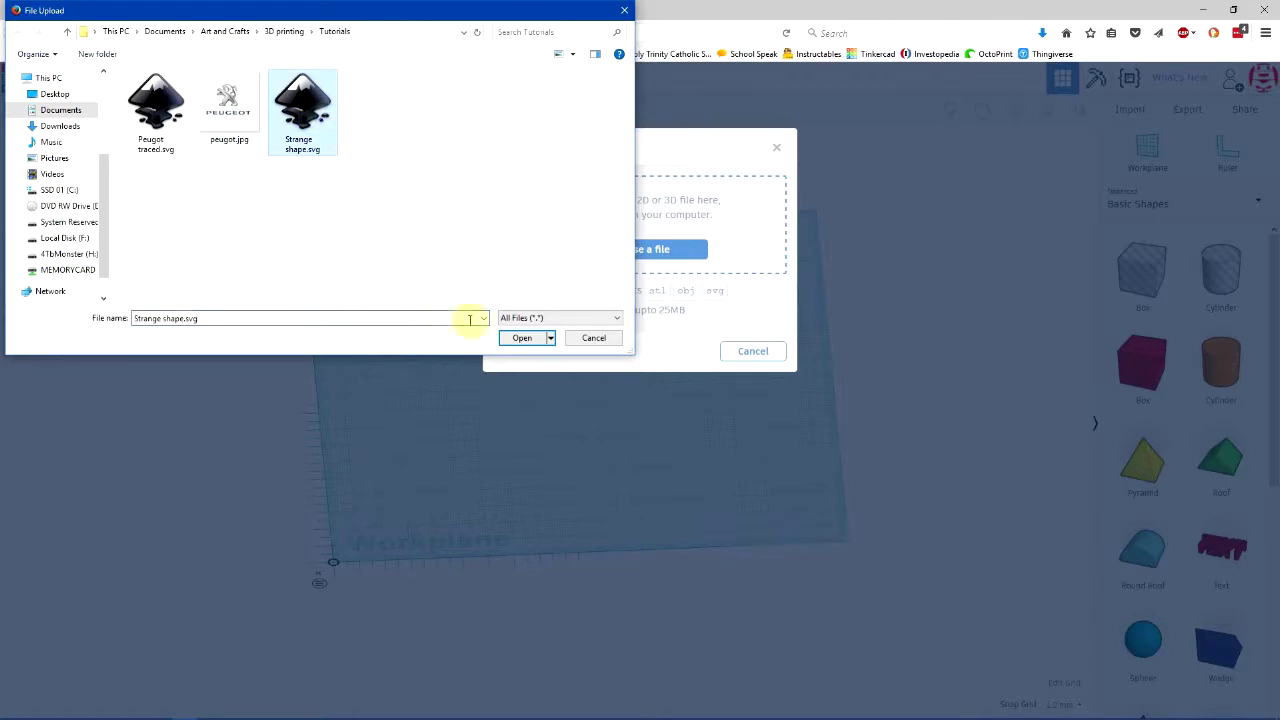
pyautogui.click(524, 338)
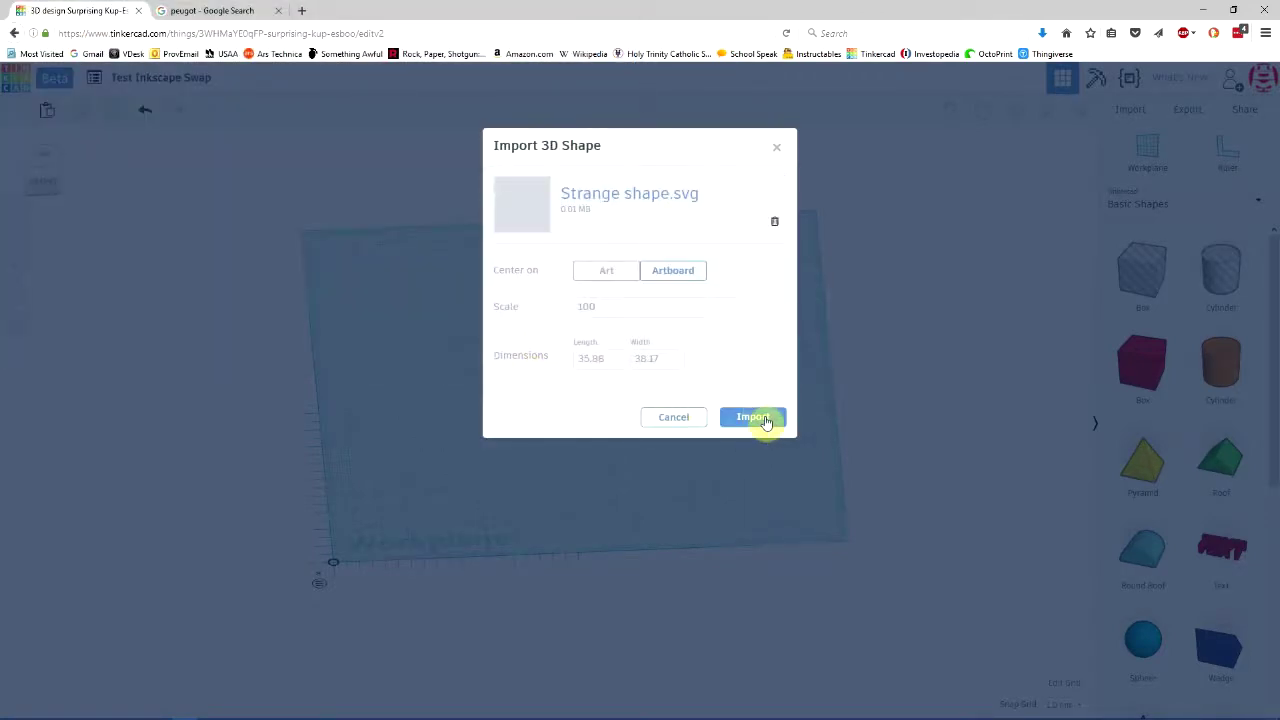
pyautogui.click(766, 421)
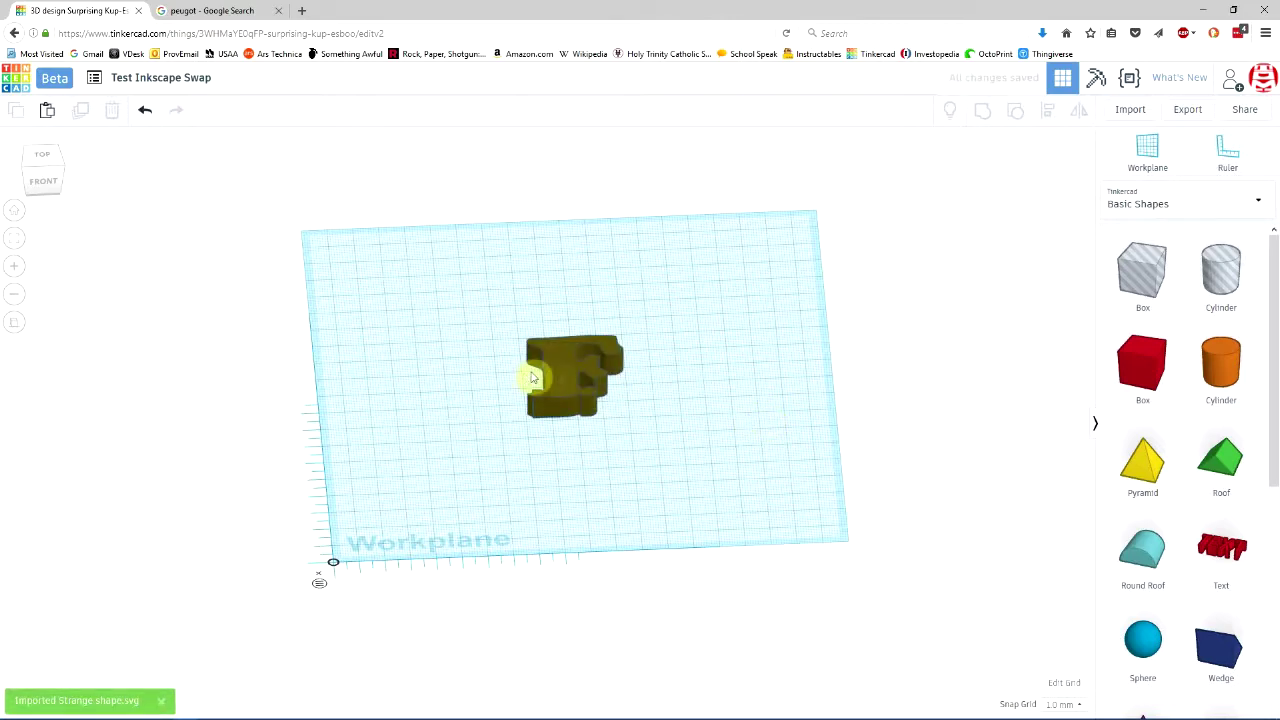
pyautogui.click(580, 374)
pyautogui.click(694, 430)
pyautogui.moveTo(701, 390); pyautogui.dragTo(687, 539, button='right')
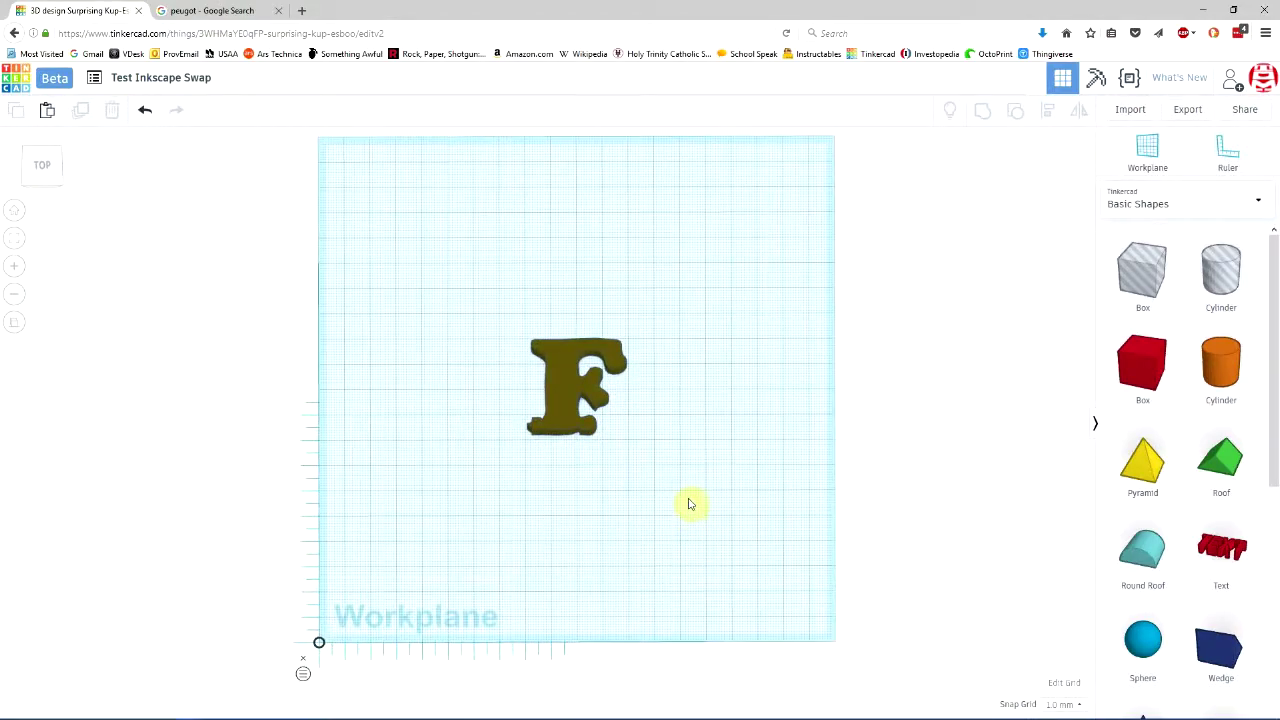
pyautogui.hotkey('alt', 'Tab')
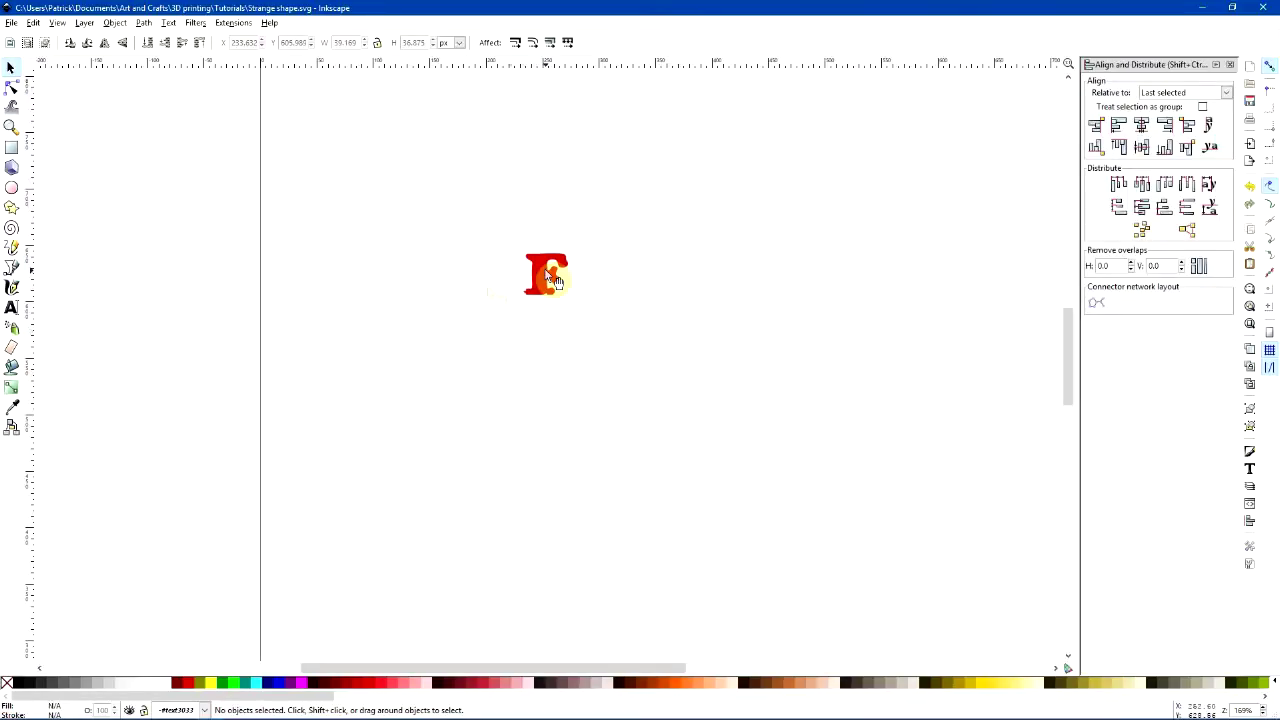
# Delete the red F and write 'Path It!' text in its place
pyautogui.click(546, 276)
pyautogui.click(540, 280)
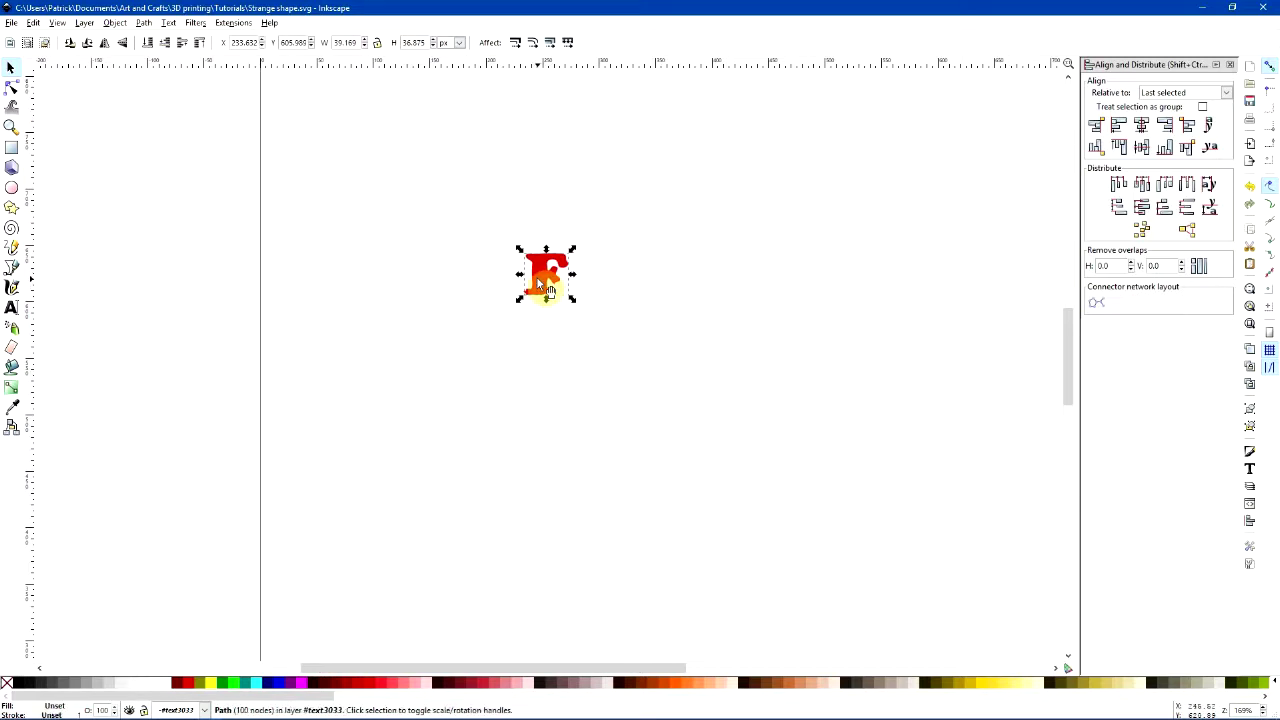
pyautogui.press('Delete')
pyautogui.click(11, 309)
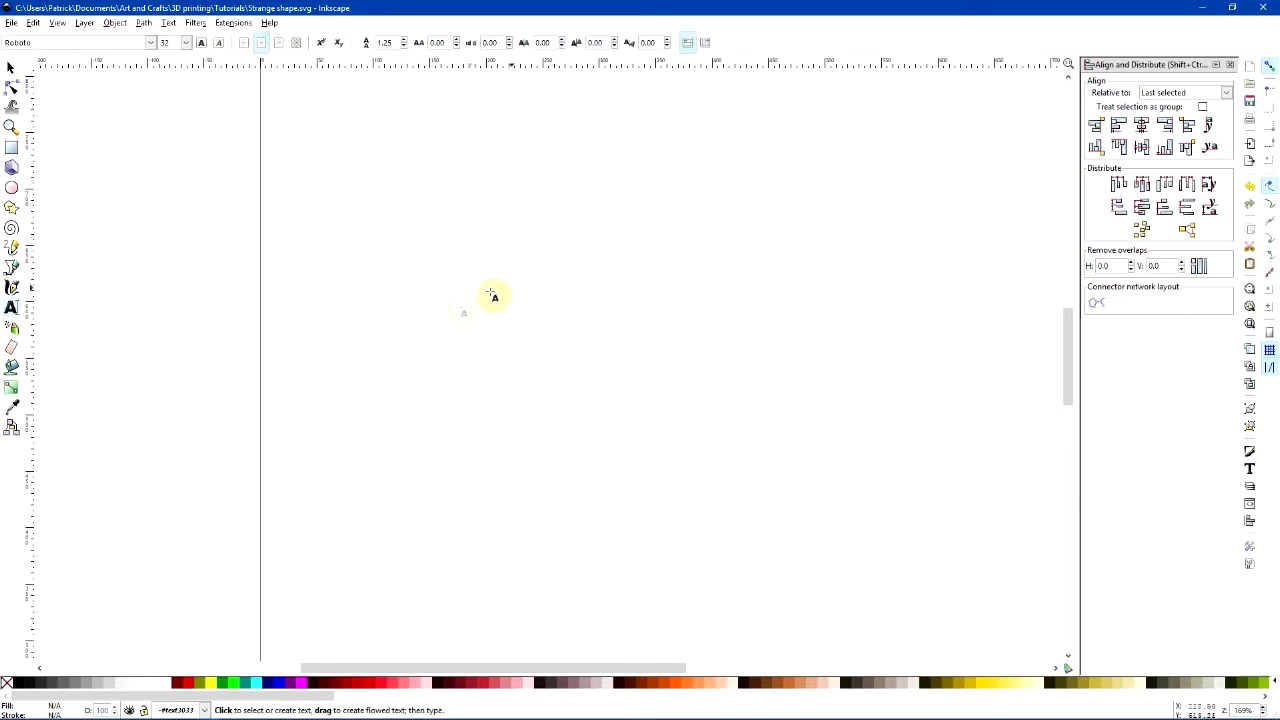
pyautogui.click(458, 301)
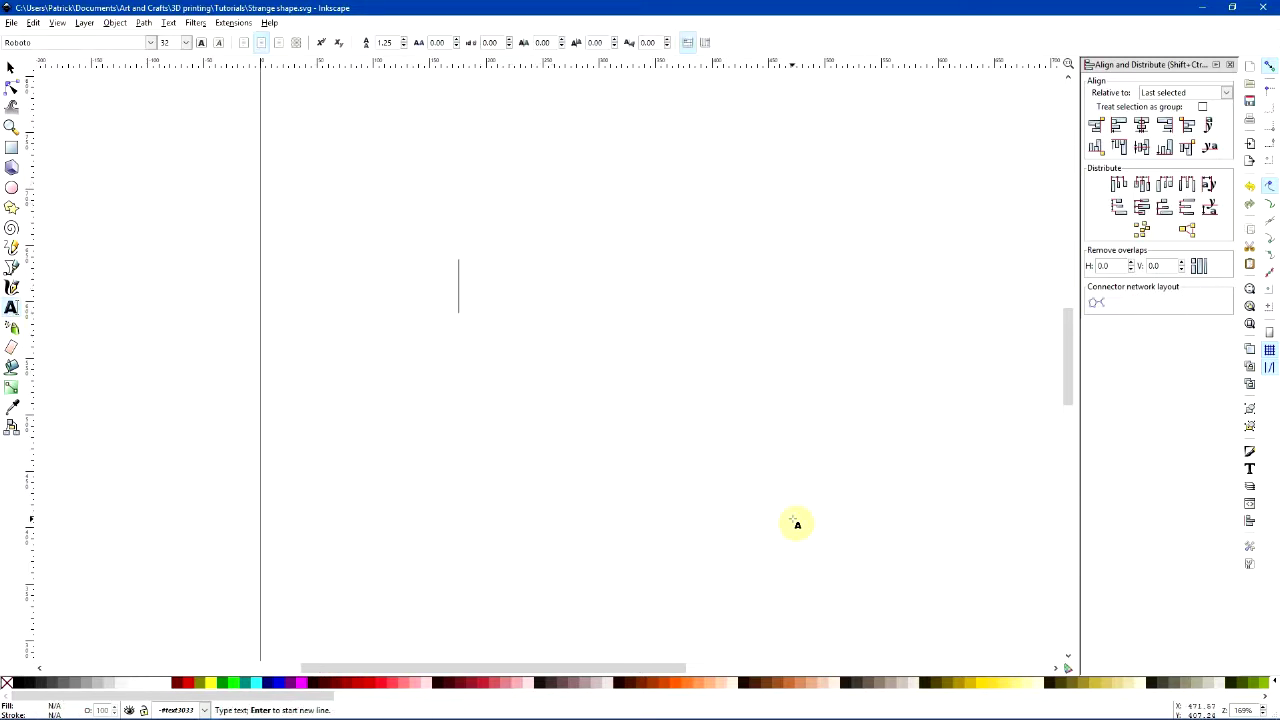
pyautogui.write('Path It!')
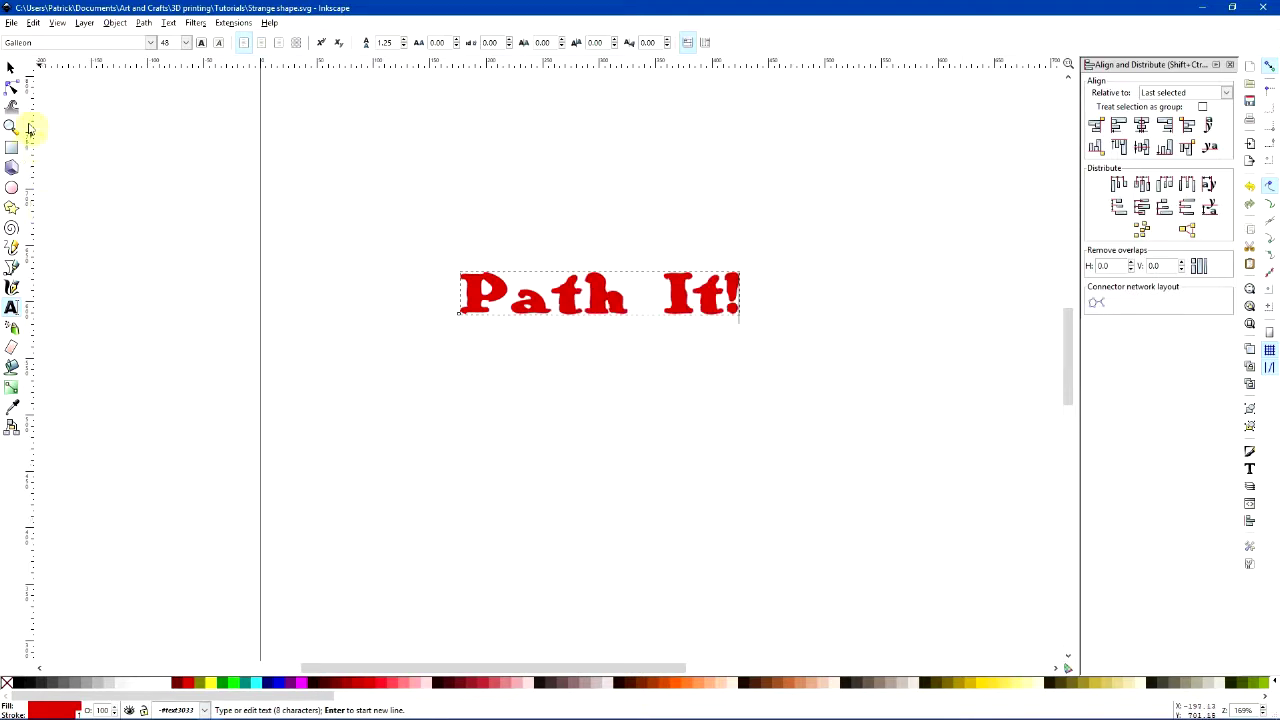
pyautogui.click(11, 73)
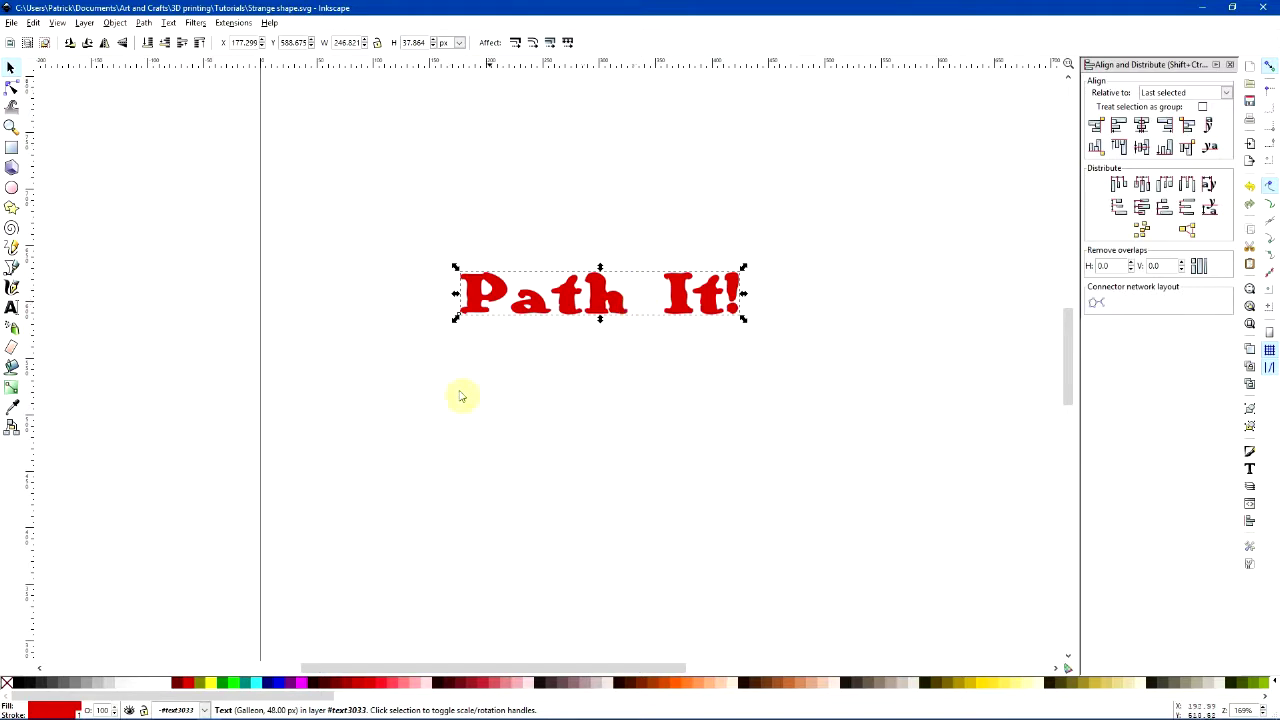
# Convert 'Path It!' to paths, save over Strange shape.svg, and return to Tinkercad
pyautogui.click(140, 23)
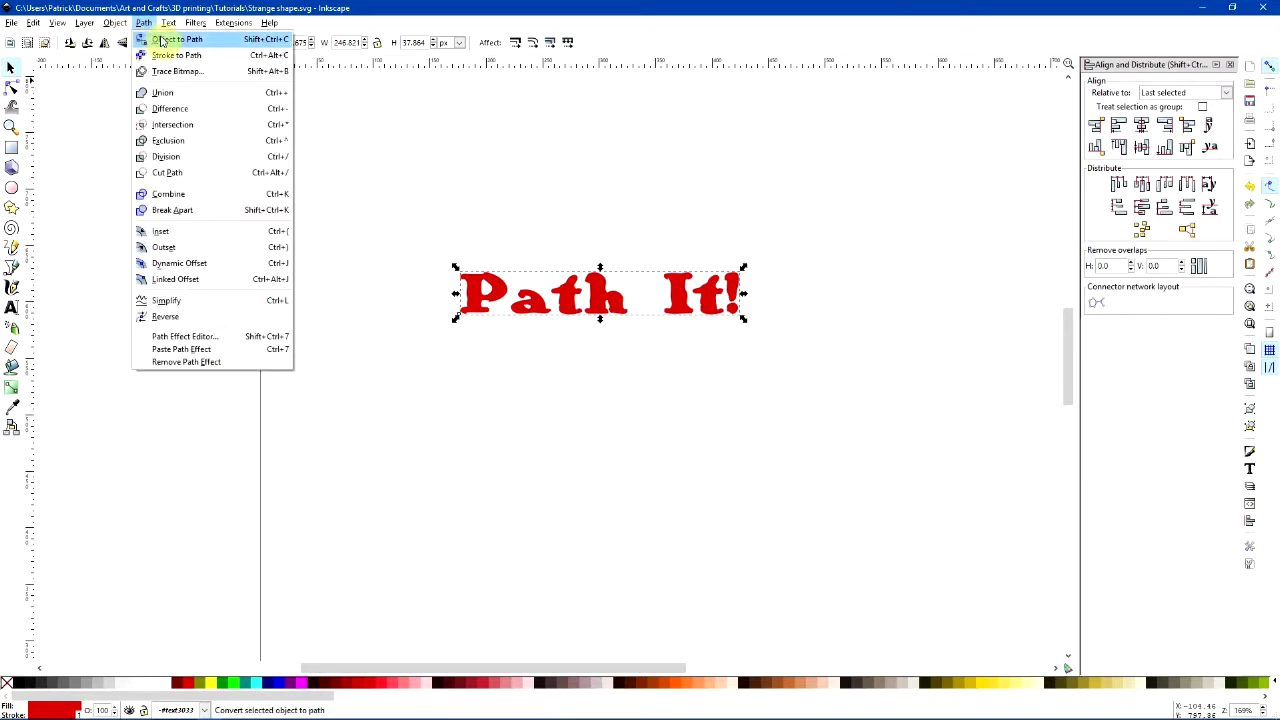
pyautogui.click(164, 38)
pyautogui.click(430, 317)
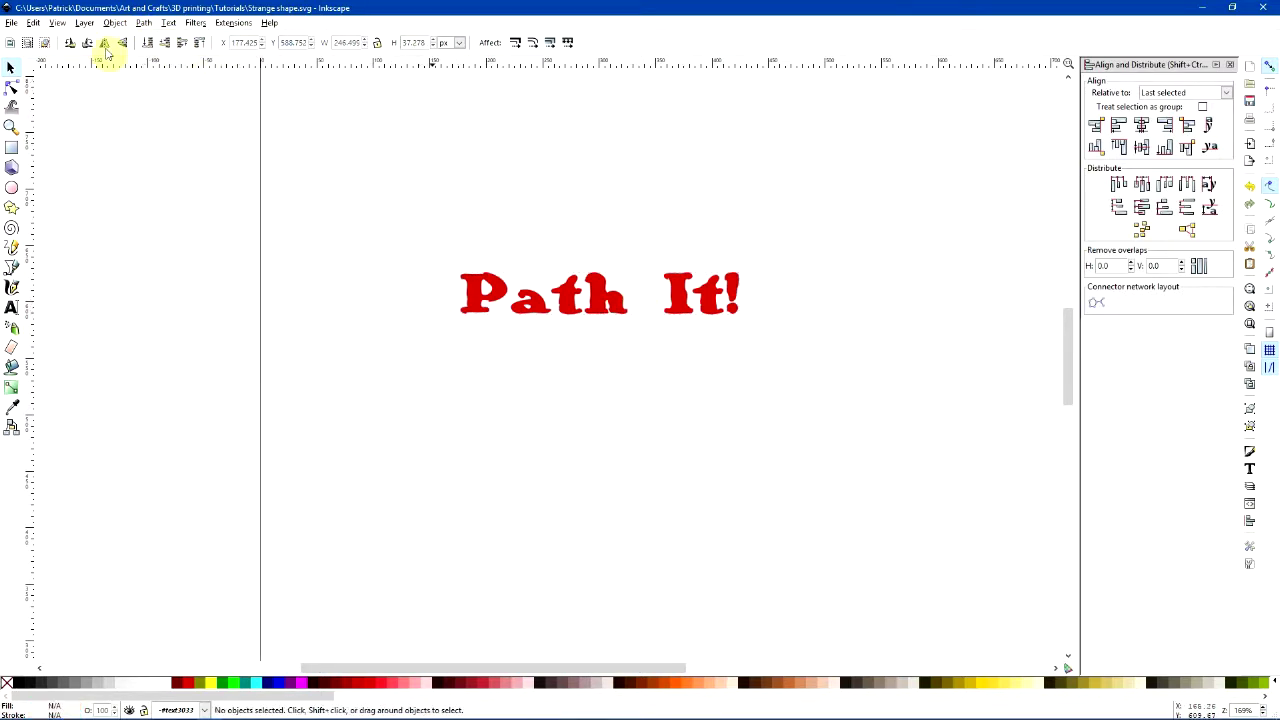
pyautogui.click(11, 23)
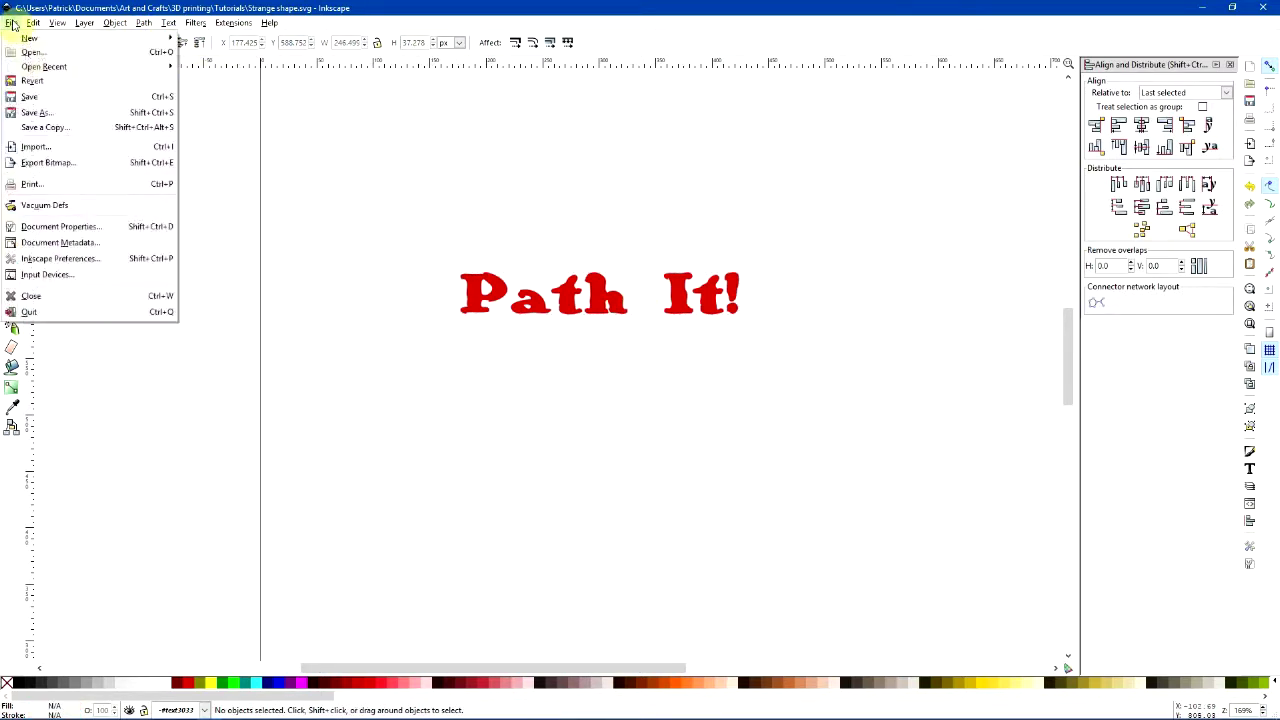
pyautogui.click(45, 111)
pyautogui.click(116, 108)
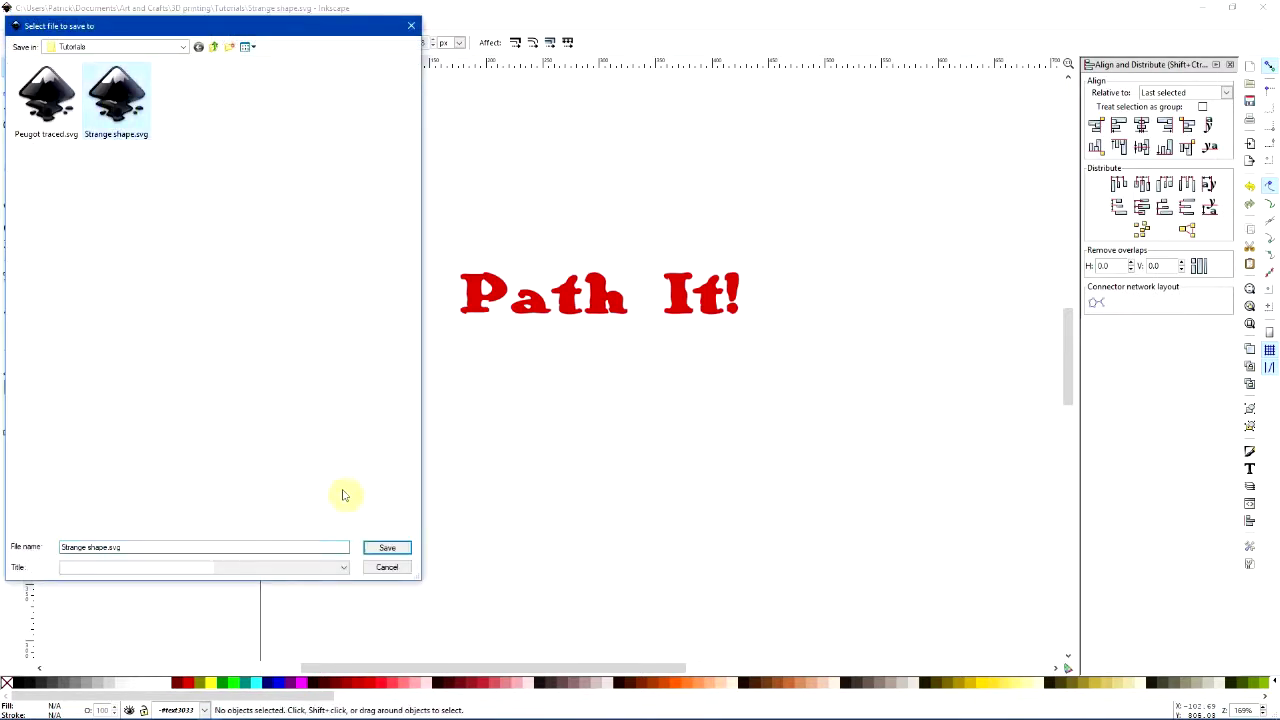
pyautogui.click(387, 548)
pyautogui.click(737, 427)
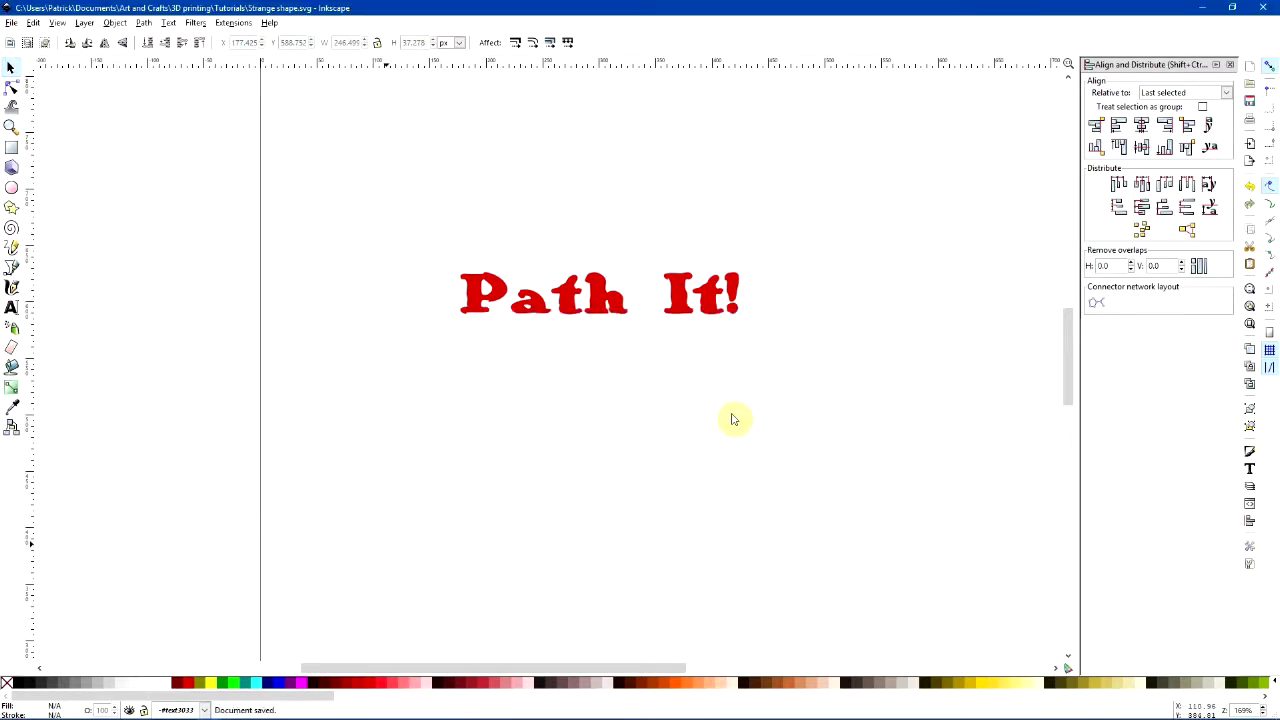
pyautogui.hotkey('alt', 'Tab')
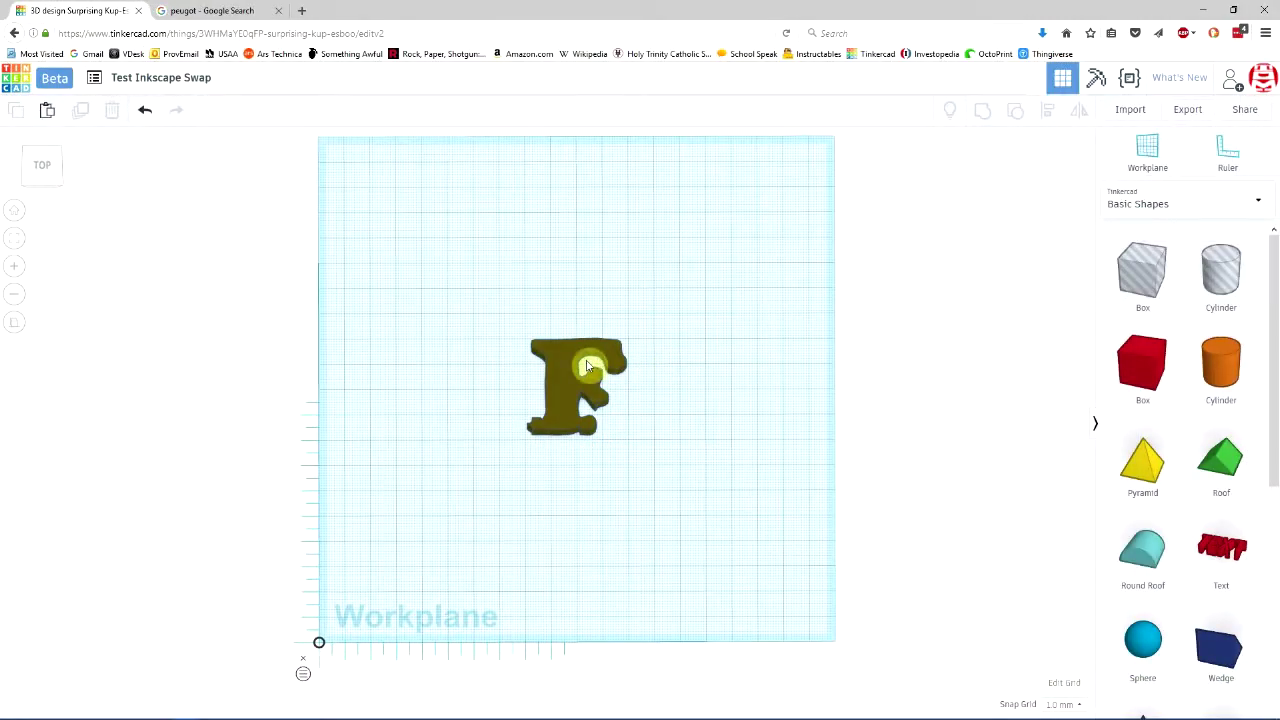
# Delete the F shape and import the 'Path It!' Strange shape.svg
pyautogui.click(588, 366)
pyautogui.press('Delete')
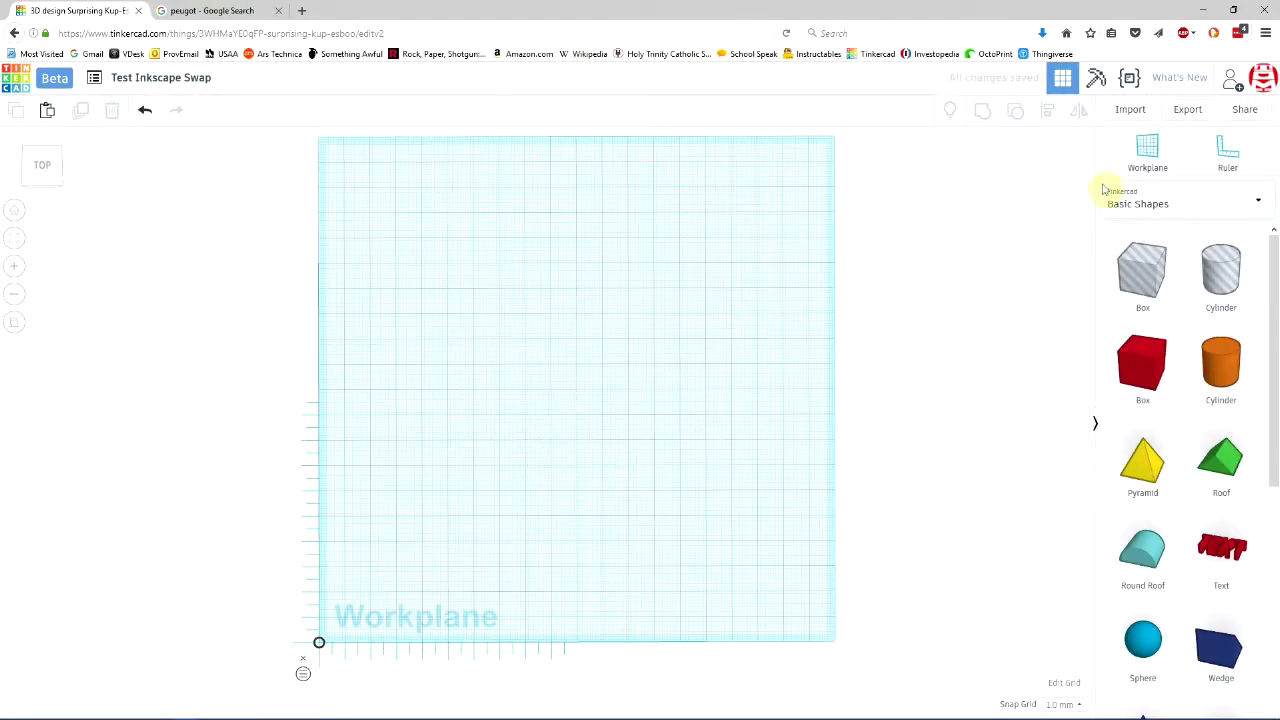
pyautogui.click(1130, 112)
pyautogui.click(657, 250)
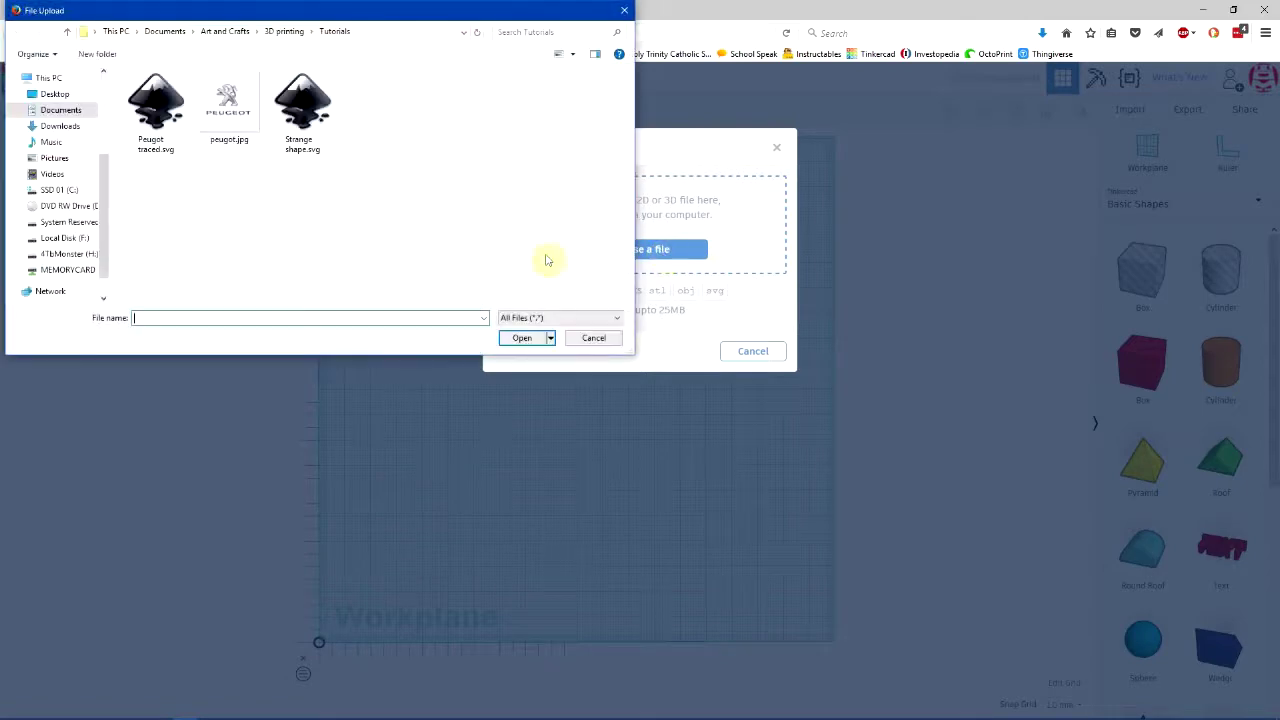
pyautogui.click(319, 100)
pyautogui.click(522, 338)
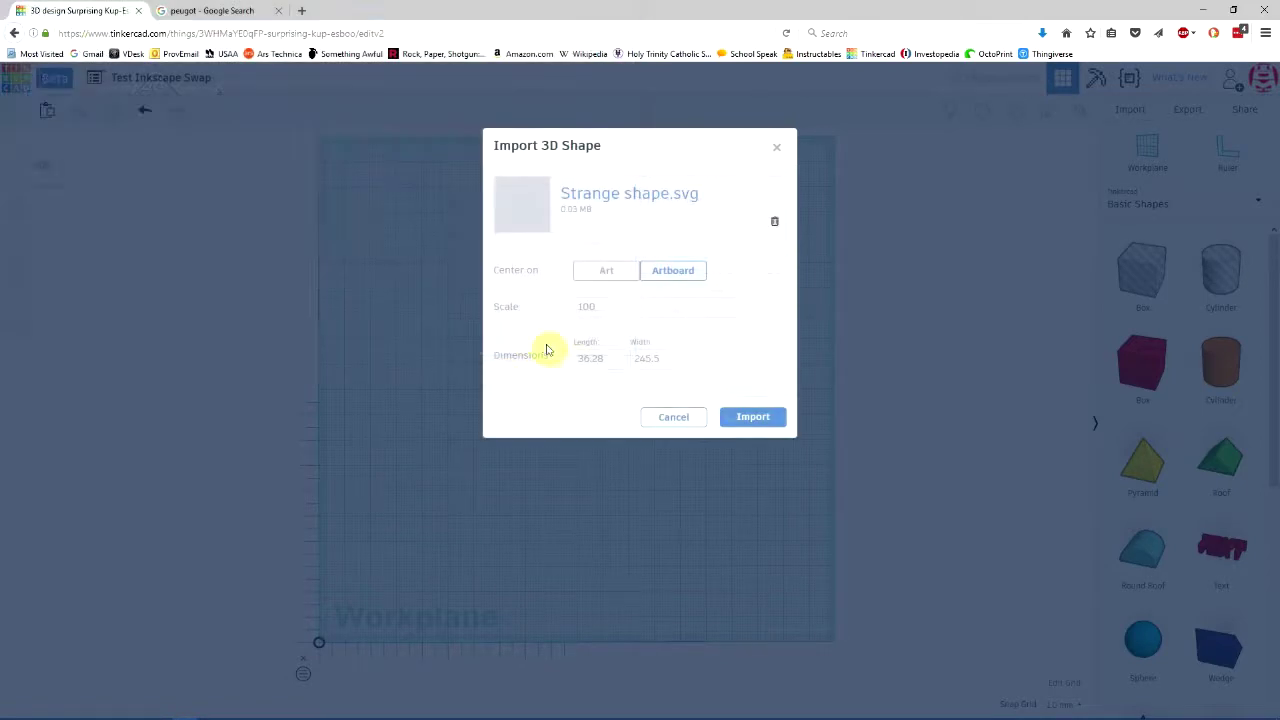
pyautogui.click(740, 410)
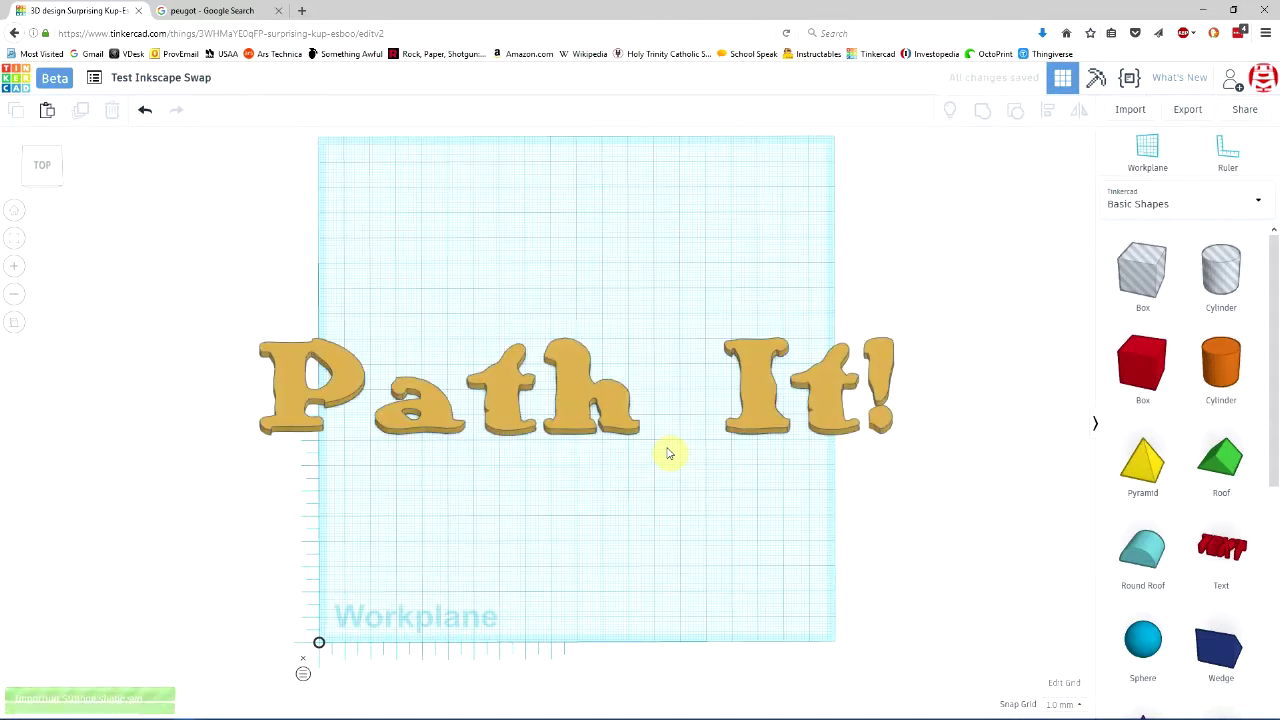
# Scale 'Path It!' proportionally to 115.98 × 17.14 and view it at an angle
pyautogui.click(605, 410)
pyautogui.scroll(-3, 700, 514)
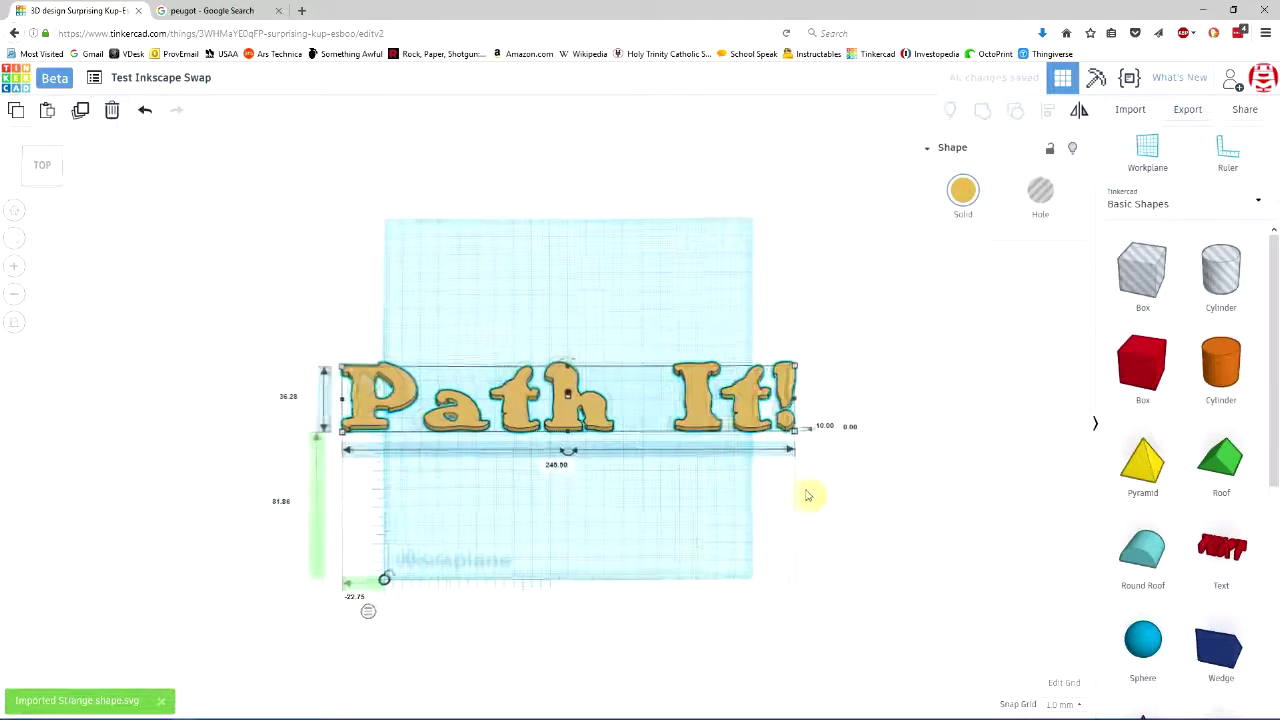
pyautogui.click(805, 453)
pyautogui.click(744, 421)
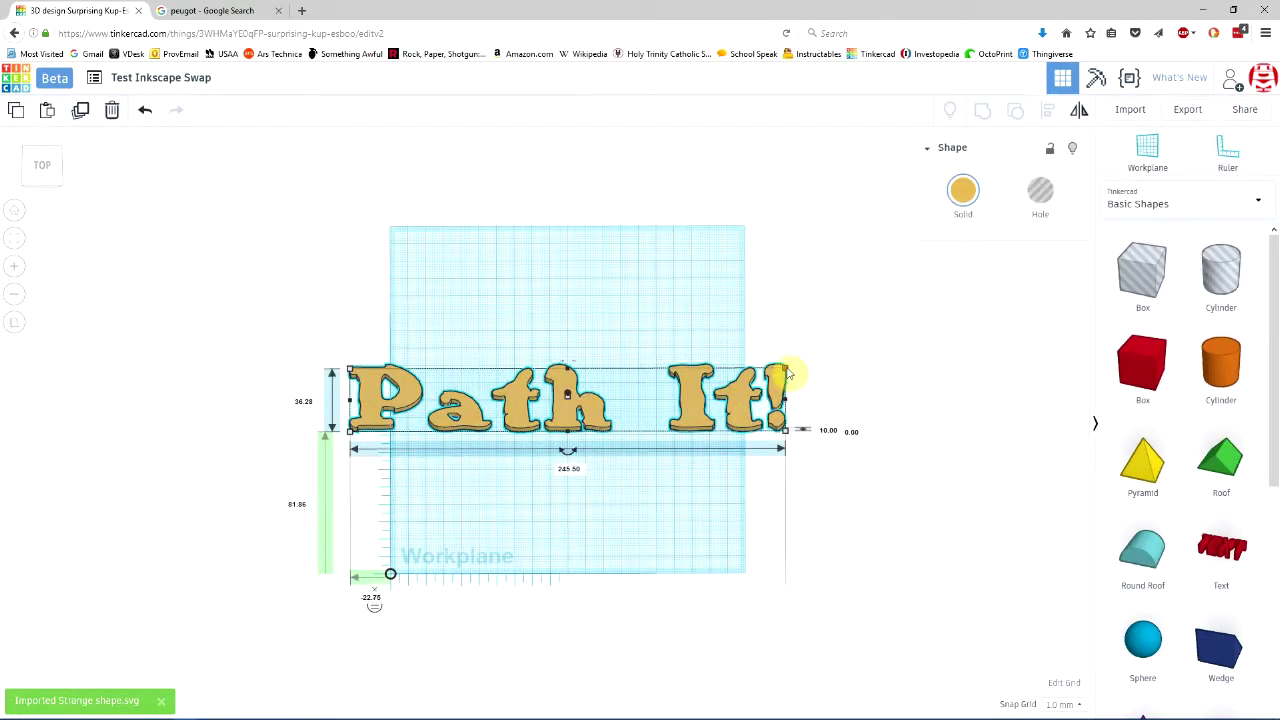
pyautogui.keyDown('shift'); pyautogui.moveTo(786, 373); pyautogui.dragTo(586, 423); pyautogui.keyUp('shift')
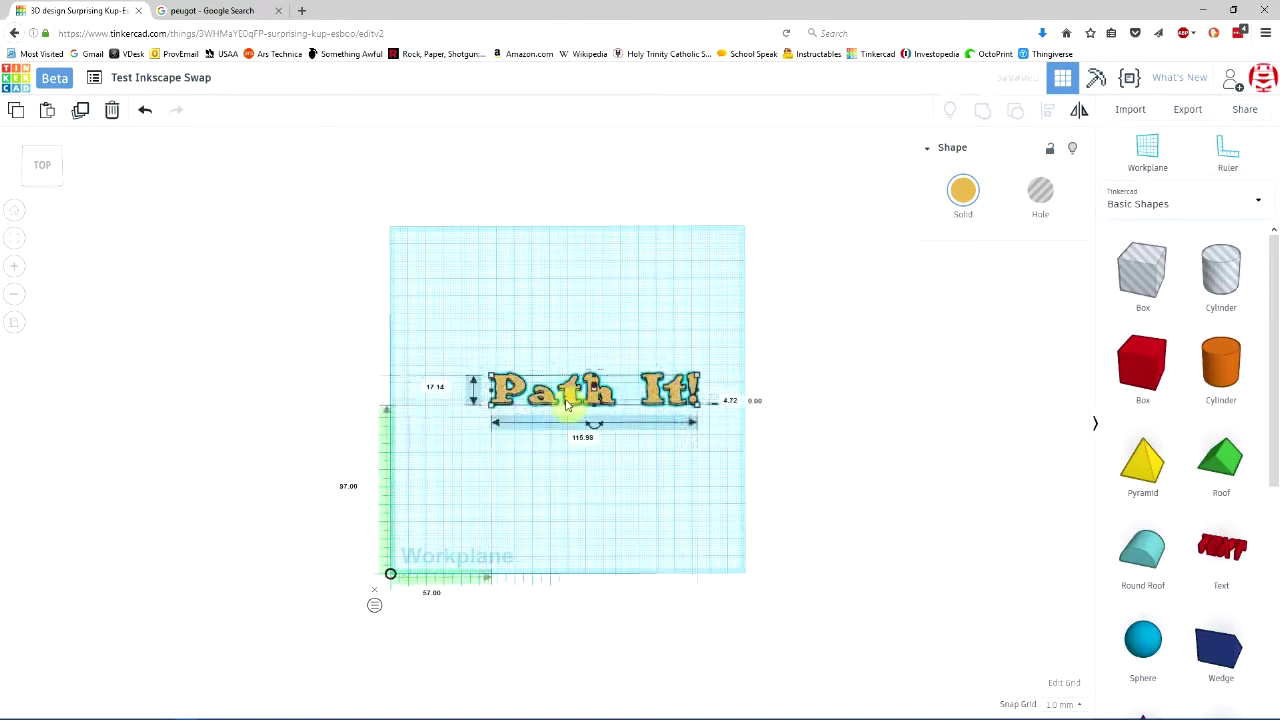
pyautogui.scroll(4, 631, 437)
pyautogui.scroll(2, 540, 440)
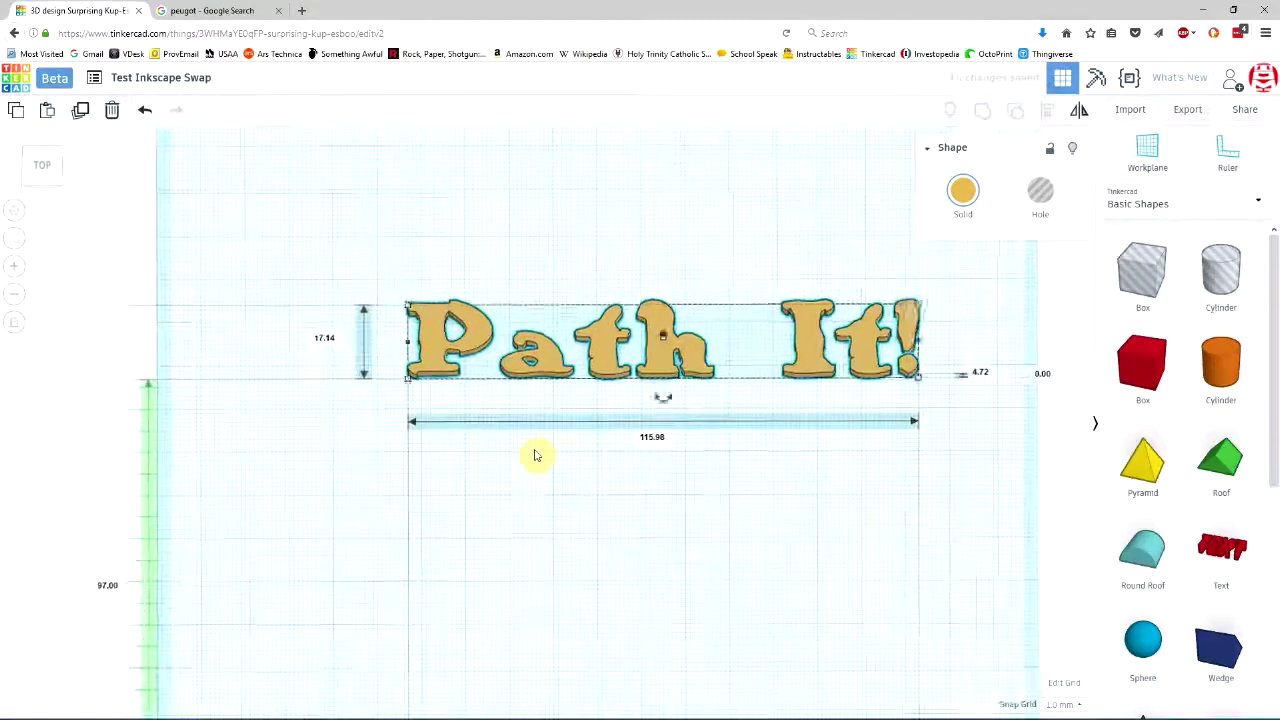
pyautogui.click(728, 516)
pyautogui.moveTo(885, 502); pyautogui.dragTo(485, 520, button='right')
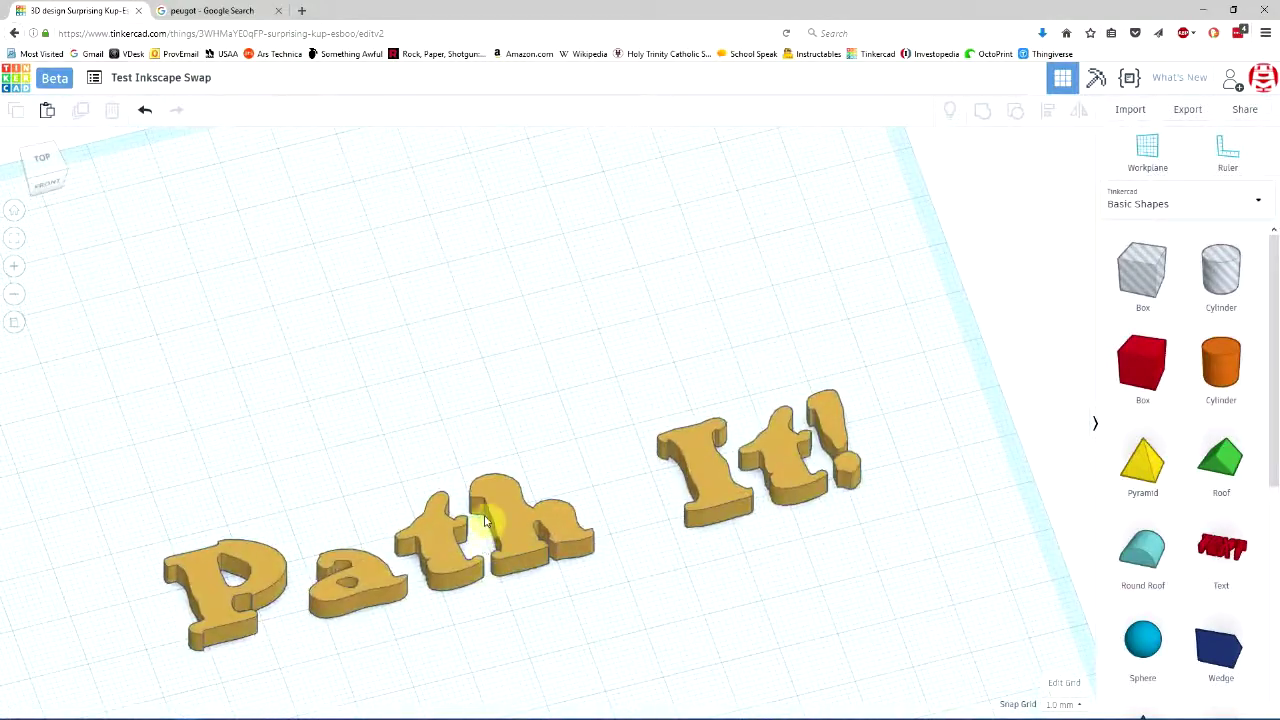
# Rotate the 'Path It!' letters 90° to stand upright and place a long red box behind them
pyautogui.moveTo(505, 508); pyautogui.dragTo(478, 385)
pyautogui.moveTo(505, 568); pyautogui.dragTo(794, 460, button='right')
pyautogui.moveTo(490, 322); pyautogui.dragTo(576, 398)
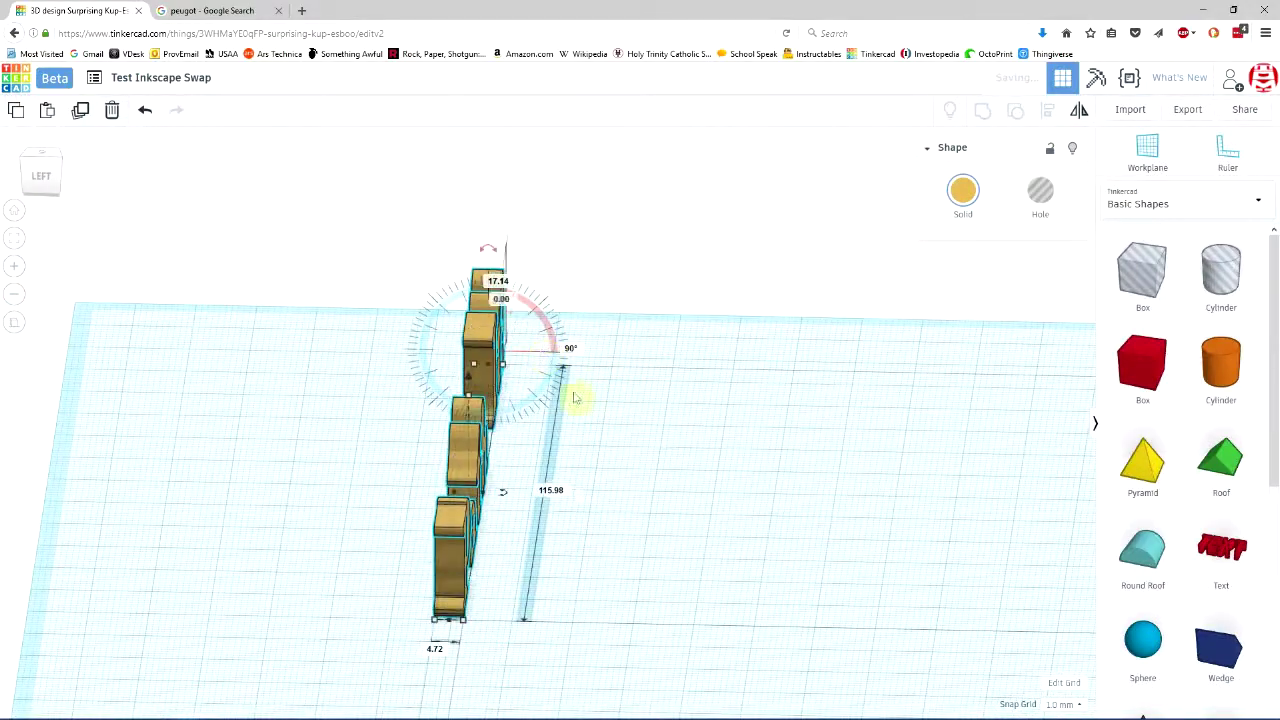
pyautogui.click(686, 469)
pyautogui.moveTo(686, 469); pyautogui.dragTo(423, 486, button='right')
pyautogui.moveTo(1170, 396); pyautogui.dragTo(801, 380)
# Group the 'Path It!' letters and the red box into one solid with Ctrl+G
pyautogui.click(655, 399)
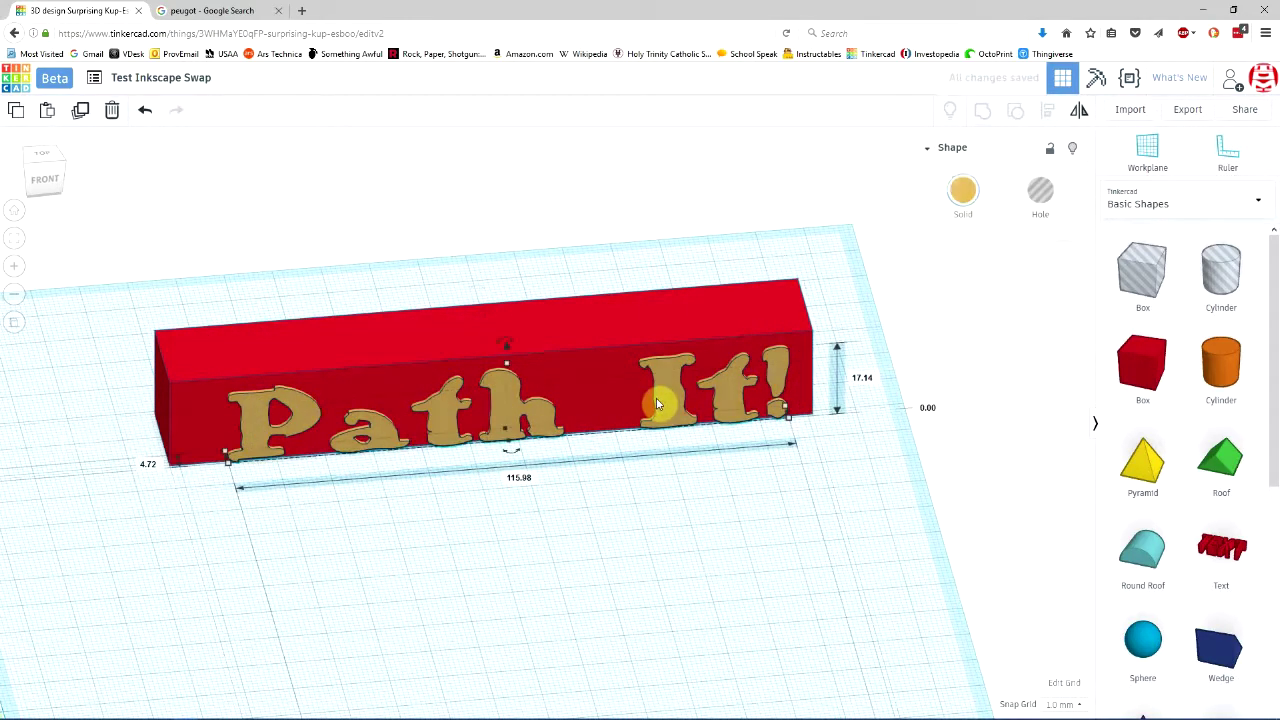
pyautogui.moveTo(656, 398); pyautogui.dragTo(611, 375)
pyautogui.keyDown('shift'); pyautogui.click(610, 375); pyautogui.keyUp('shift')
pyautogui.hotkey('ctrl', 'g')
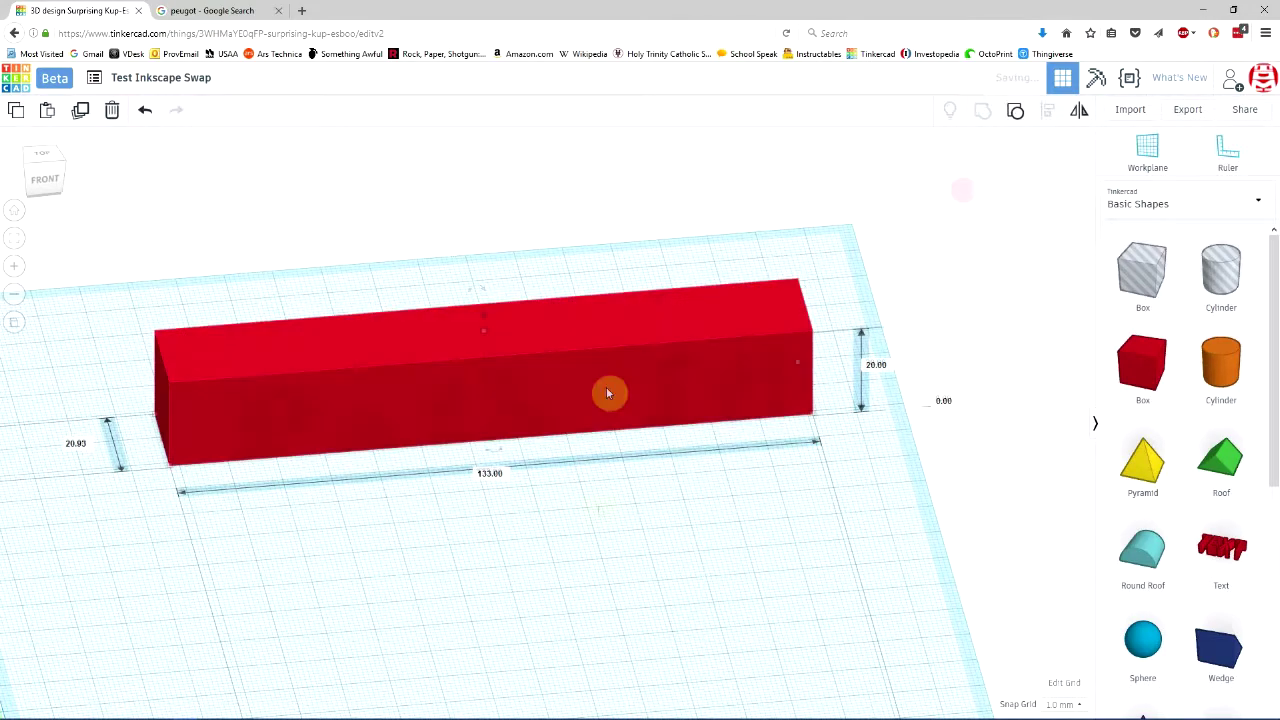
pyautogui.click(585, 566)
# Rotate the grouped red block so its 'Path It!' lettering faces up
pyautogui.moveTo(400, 551); pyautogui.dragTo(508, 370, button='right')
pyautogui.click(191, 500)
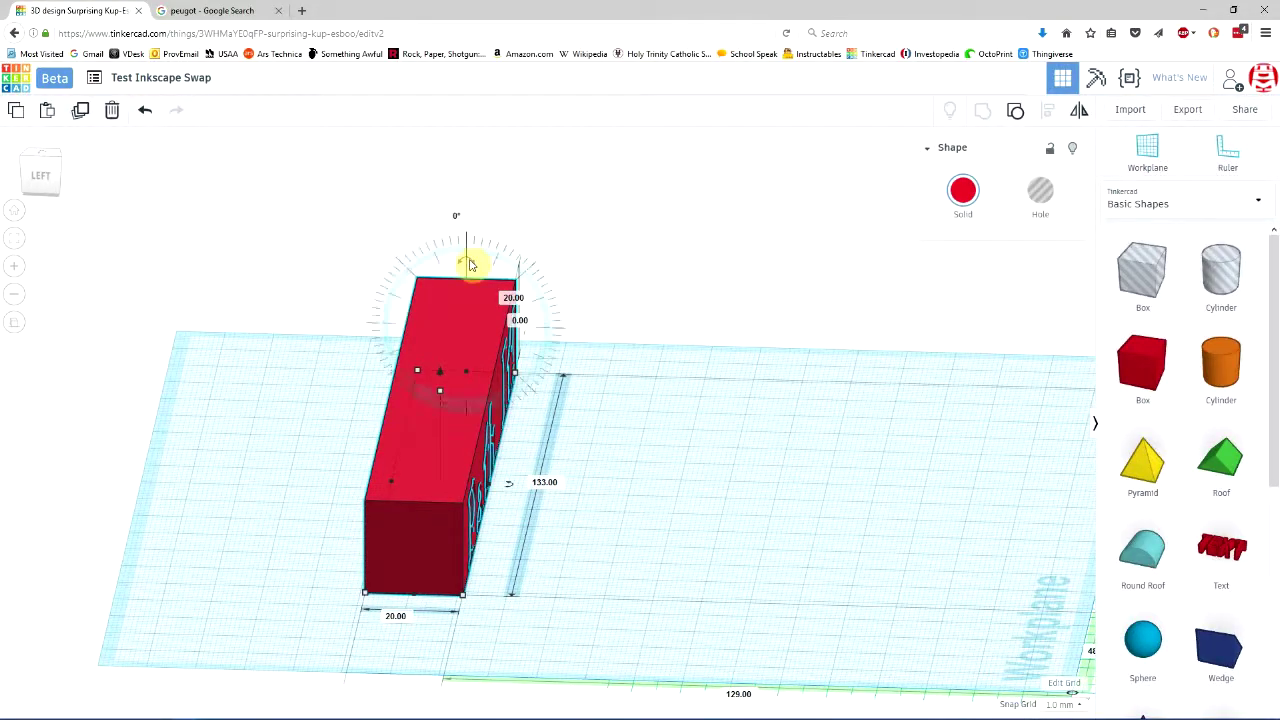
pyautogui.moveTo(470, 265); pyautogui.dragTo(349, 423)
pyautogui.moveTo(349, 423); pyautogui.dragTo(513, 548, button='right')
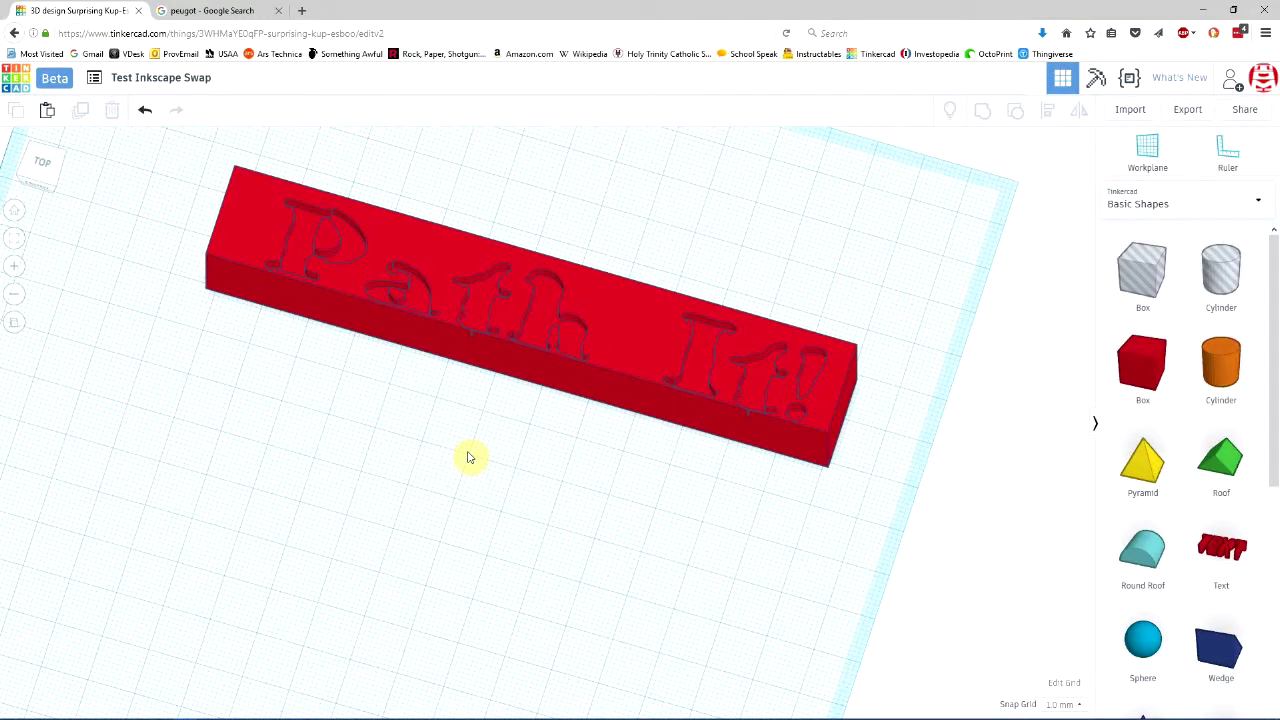
pyautogui.scroll(-5, 652, 450)
pyautogui.moveTo(654, 449); pyautogui.dragTo(394, 557, button='right')
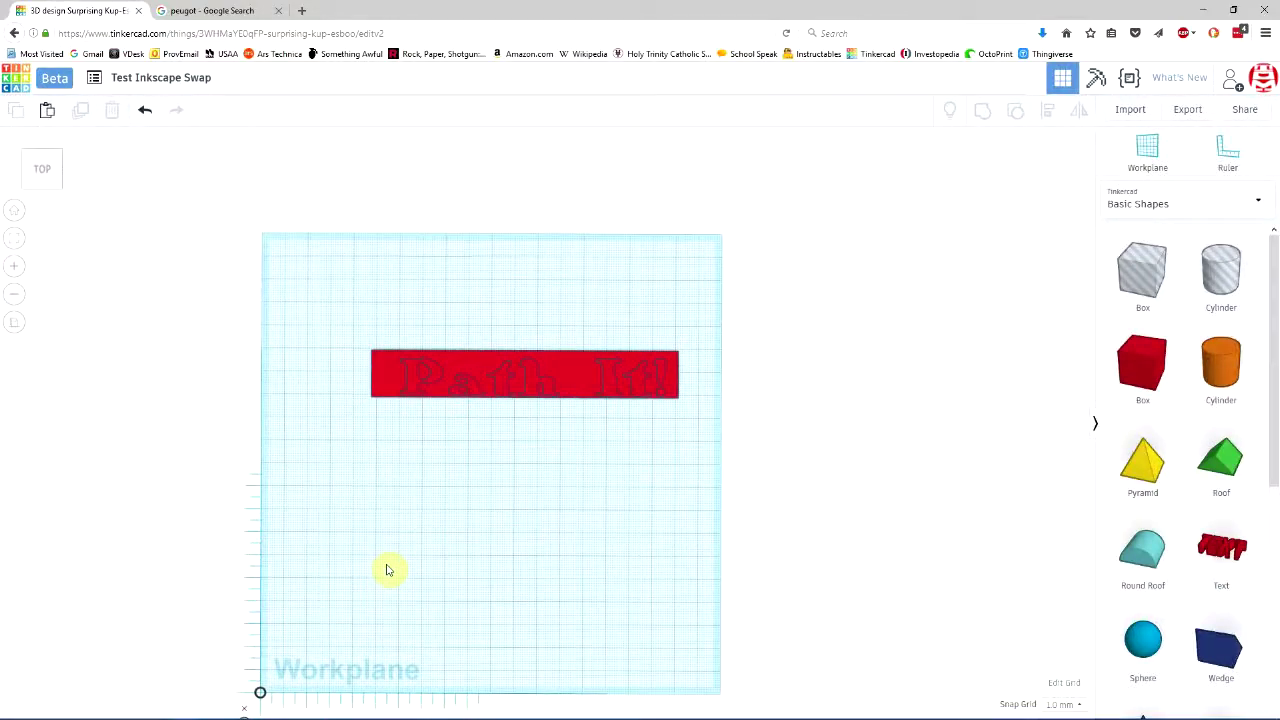
pyautogui.scroll(4, 522, 388)
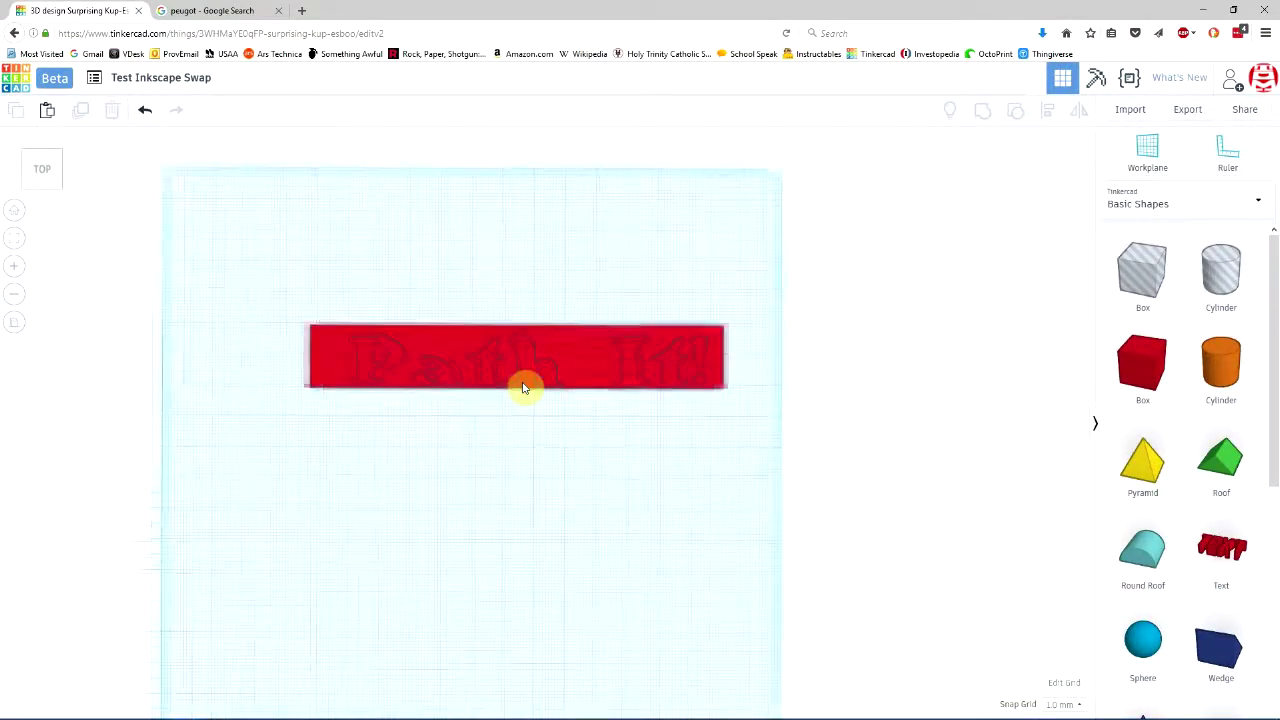